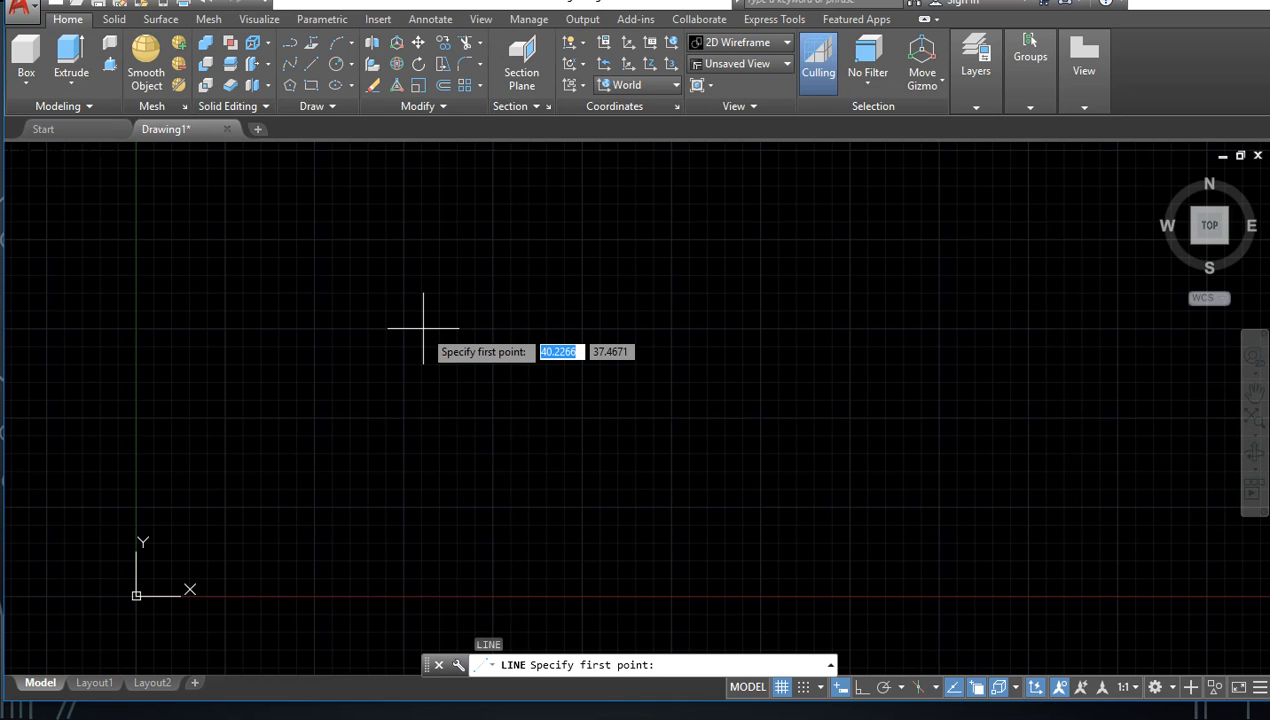
# Step: Start the line at the origin, coordinates 0,0
pyautogui.write('0')
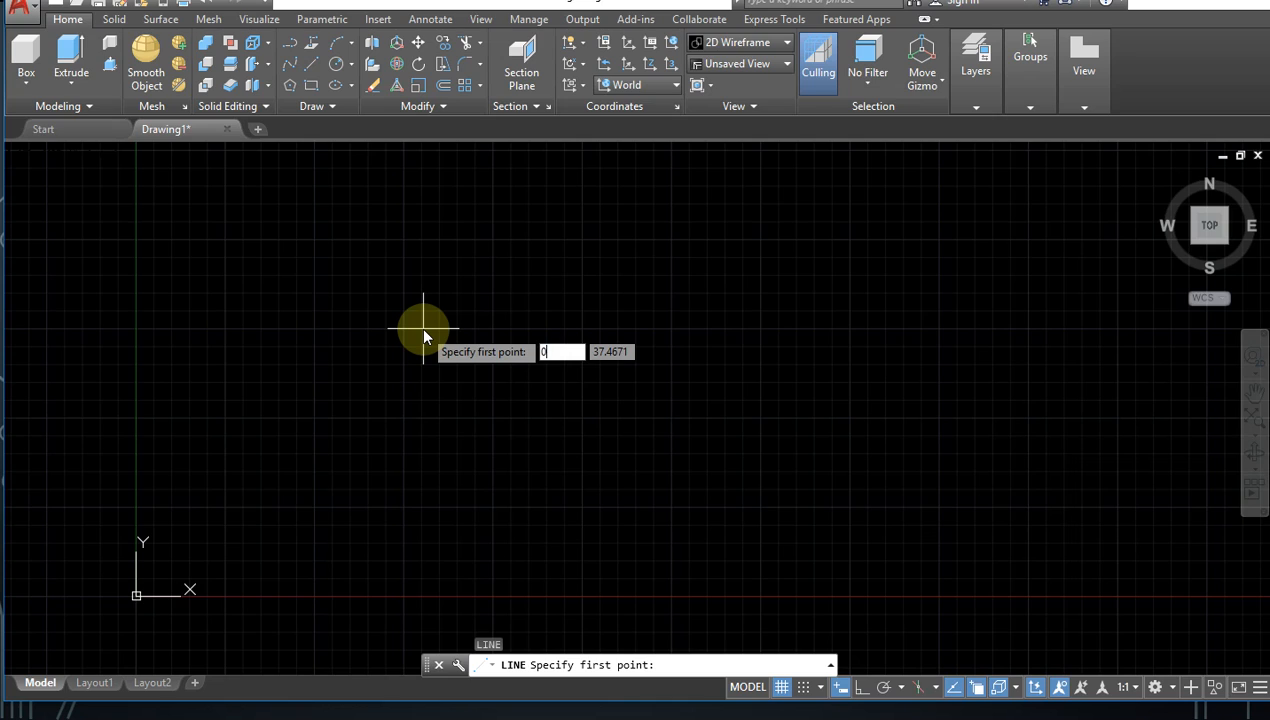
pyautogui.press('Tab')
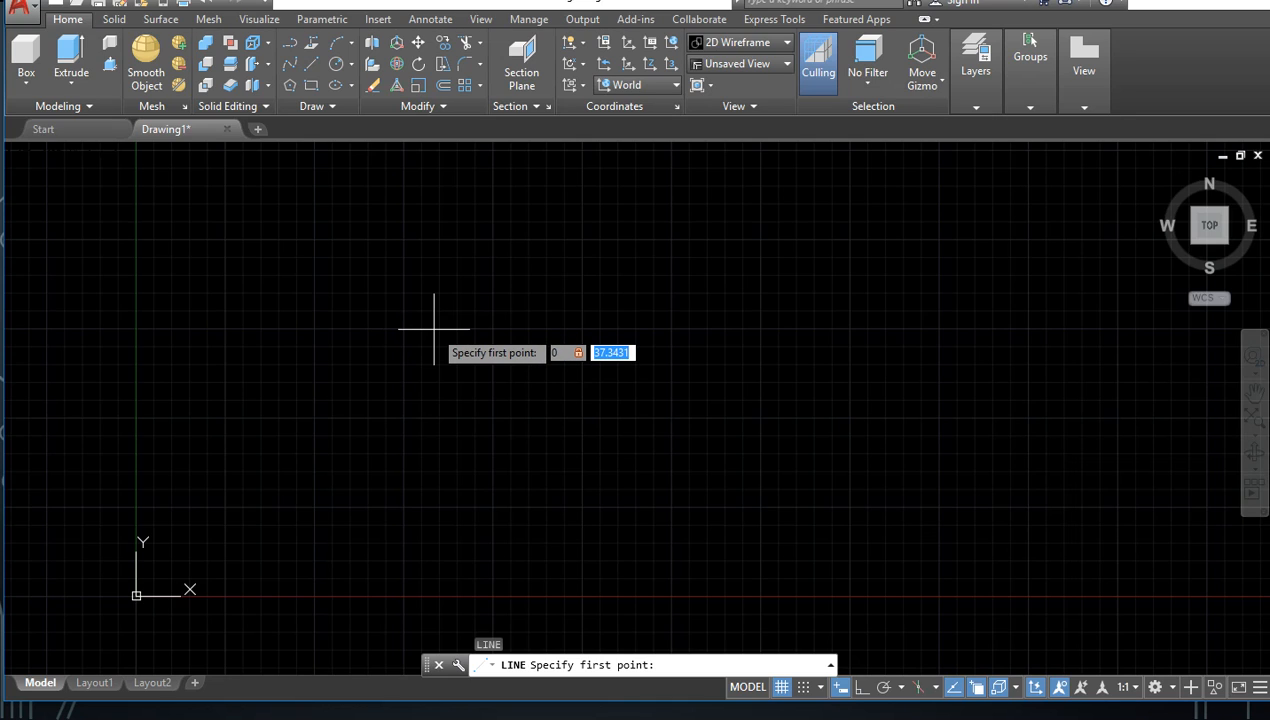
pyautogui.write('0')
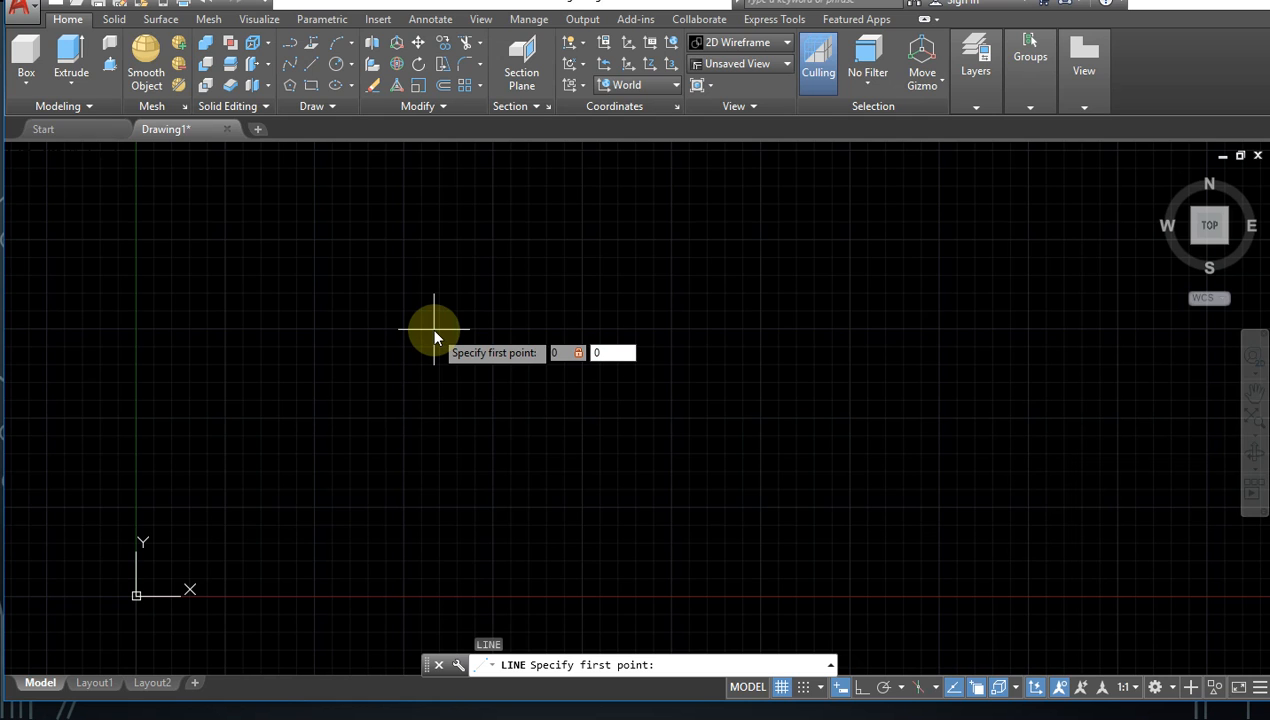
pyautogui.press('Return')
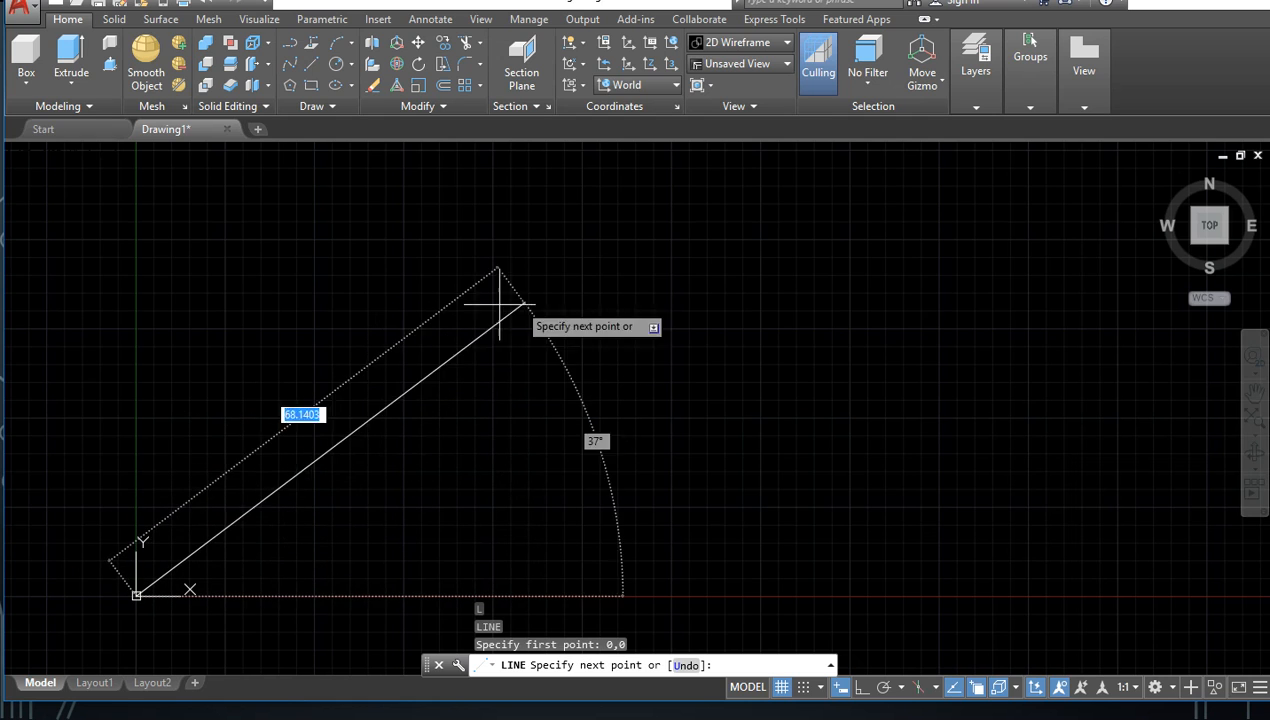
# Step: Draw the first line segment from the origin, 10 units long at an angle of 30 degrees
pyautogui.moveTo(352, 445); pyautogui.dragTo(800, 315, button='middle')
pyautogui.scroll(-1, 800, 315)
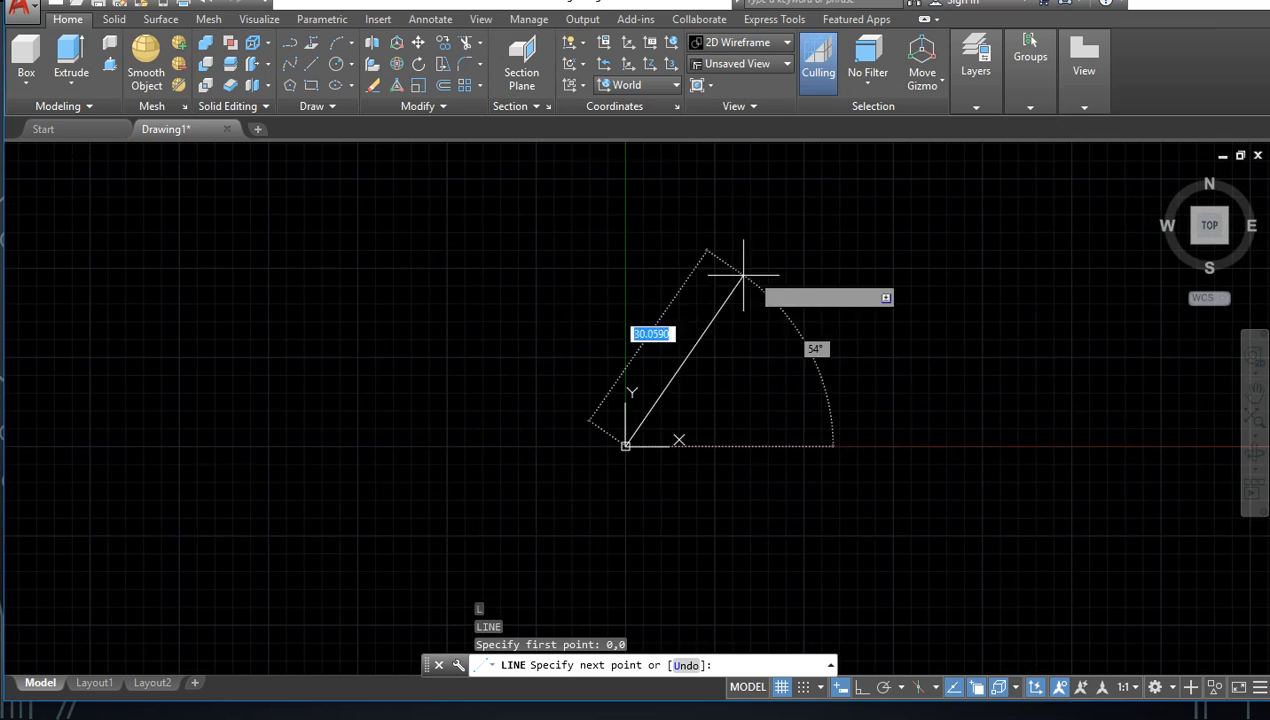
pyautogui.scroll(6, 695, 370)
pyautogui.moveTo(695, 370)
pyautogui.mouseDown(button='middle')
pyautogui.moveTo(734, 420)
pyautogui.moveTo(655, 153)
pyautogui.moveTo(737, 241)
pyautogui.mouseUp(button='middle')
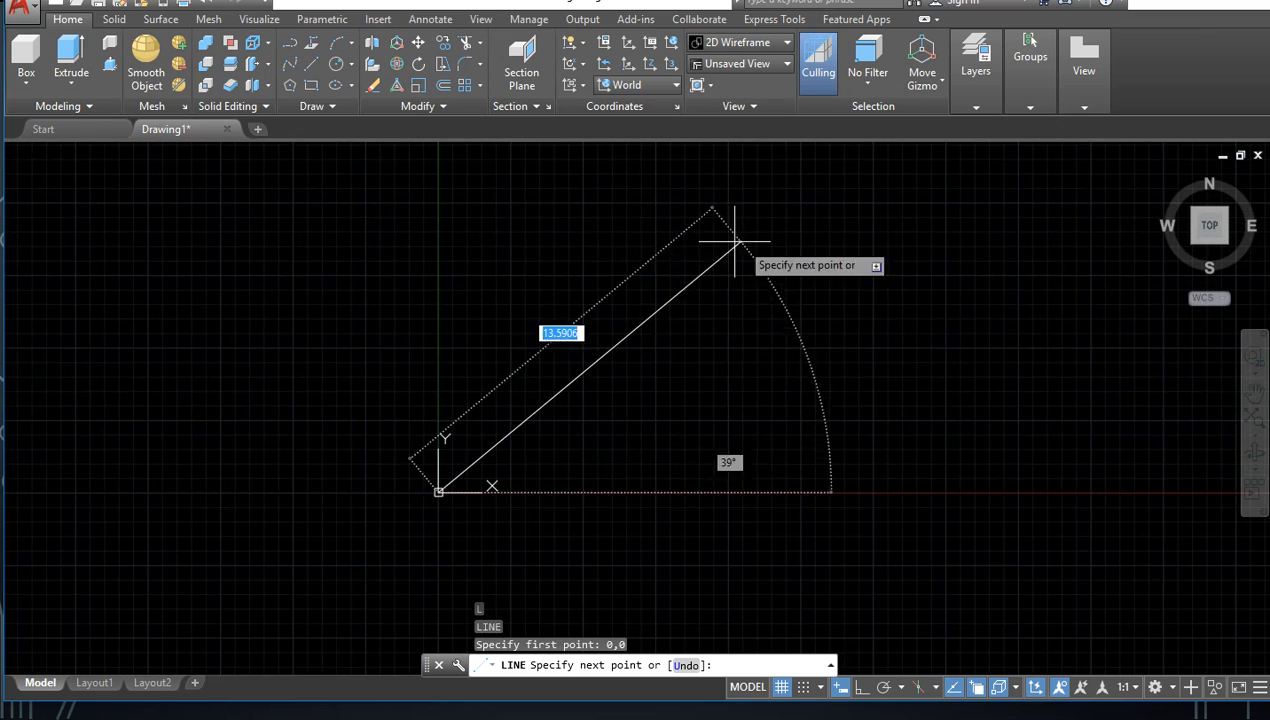
pyautogui.scroll(6, 611, 385)
pyautogui.moveTo(622, 411); pyautogui.dragTo(803, 210, button='middle')
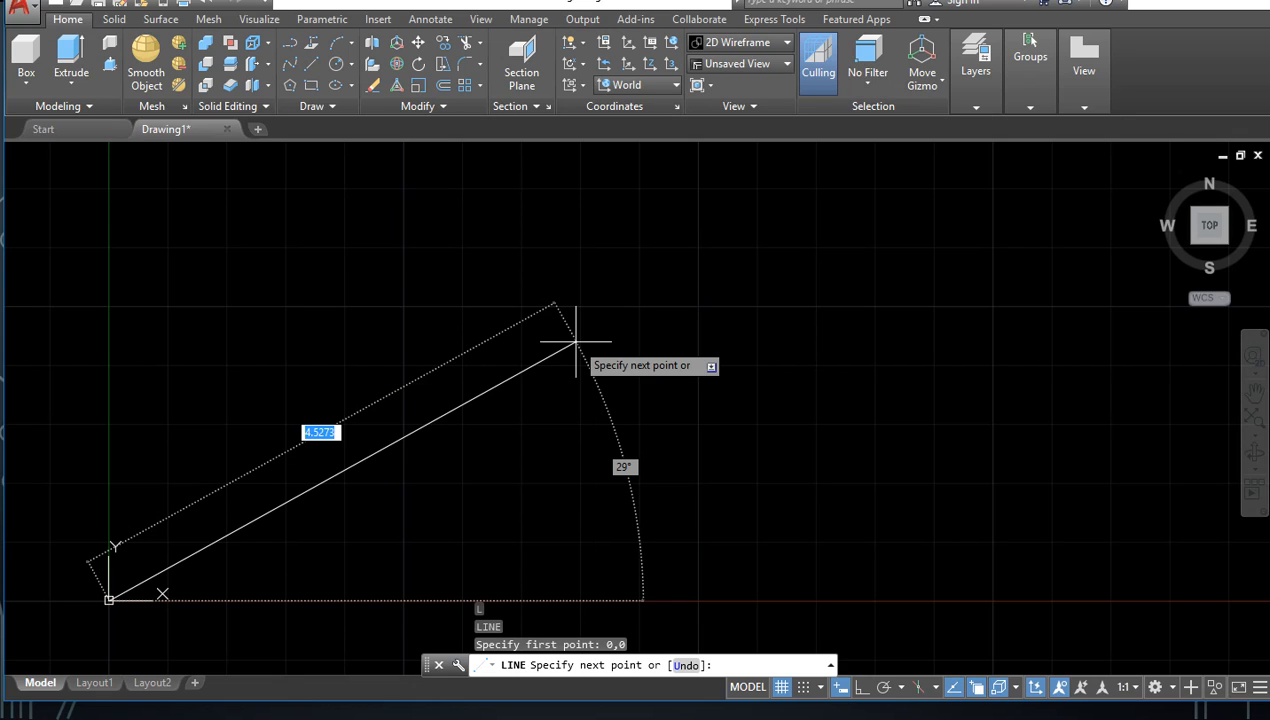
pyautogui.write('10')
pyautogui.press('Tab')
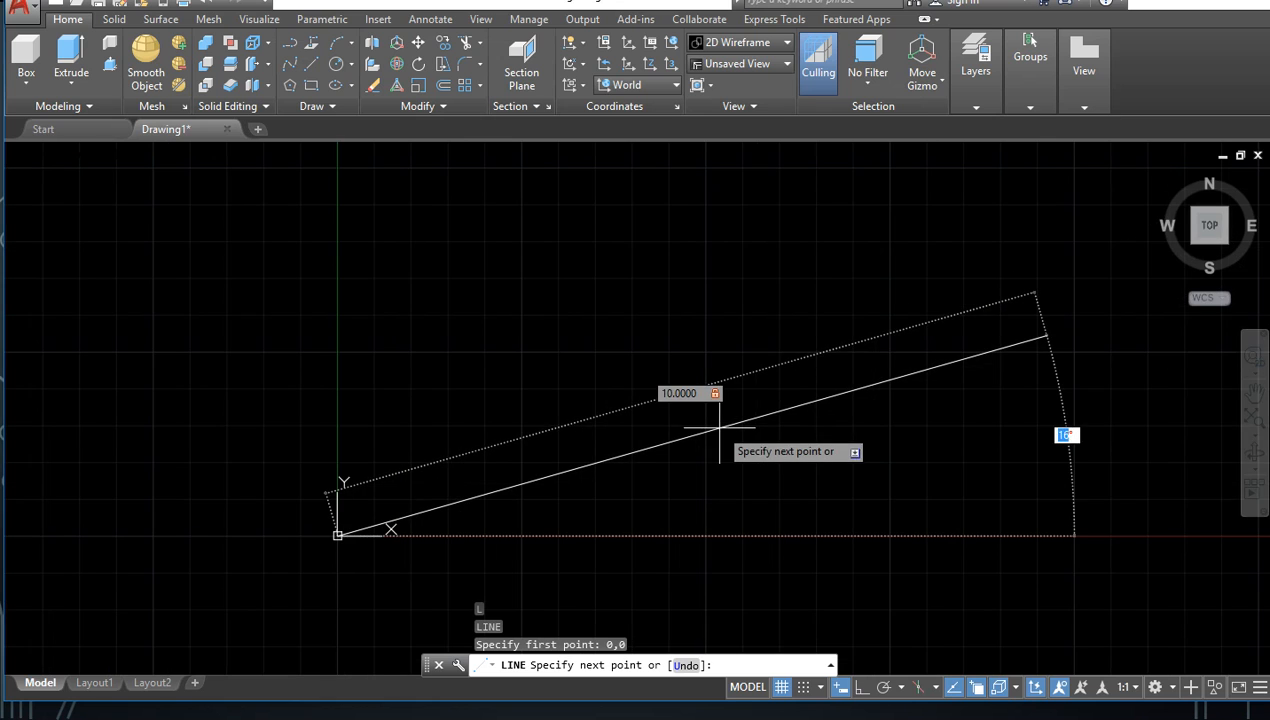
pyautogui.scroll(-2, 650, 420)
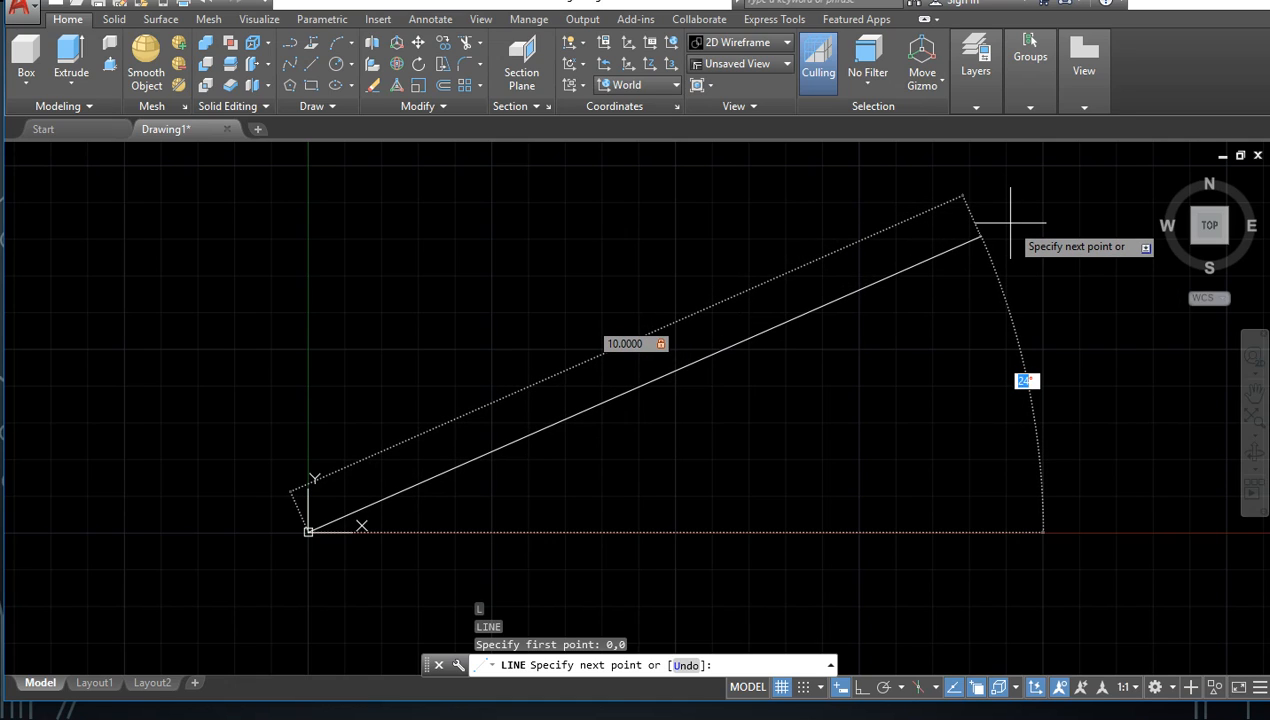
pyautogui.write('30')
pyautogui.press('Return')
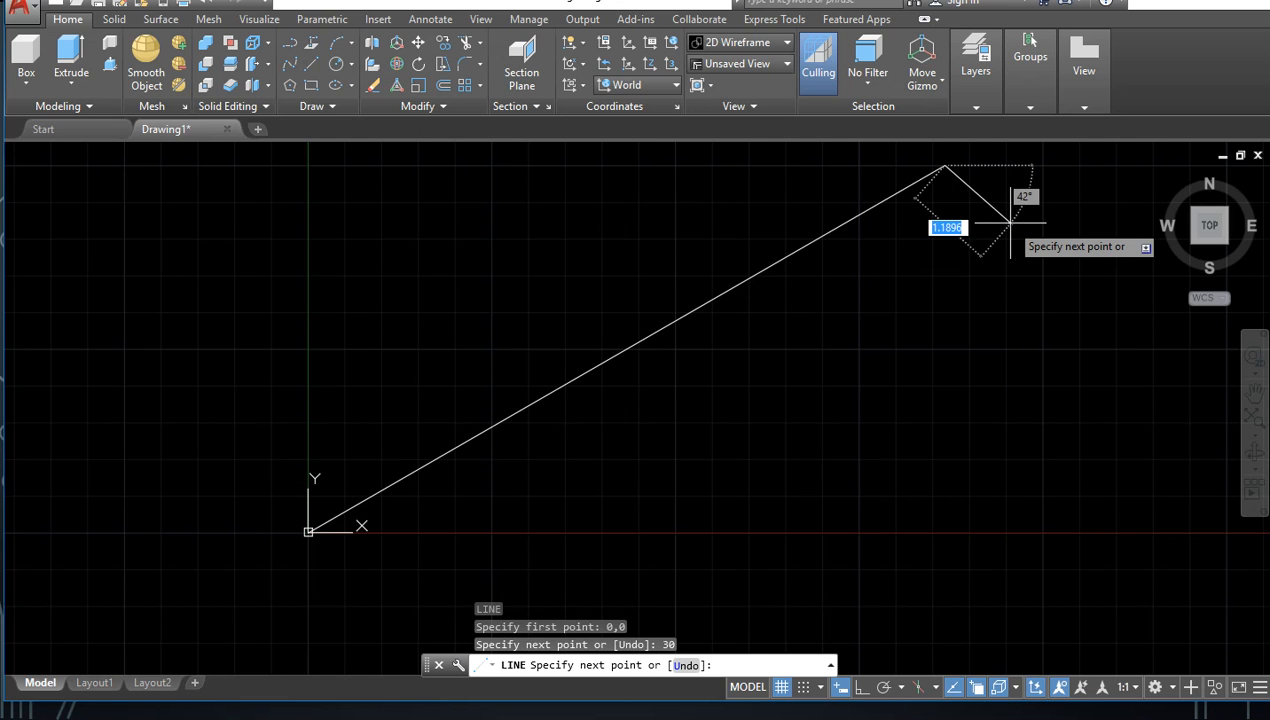
# Step: Continue the line with seven freely placed segments that zigzag and loop back above the first one, and end the Line command
pyautogui.scroll(-2, 885, 410)
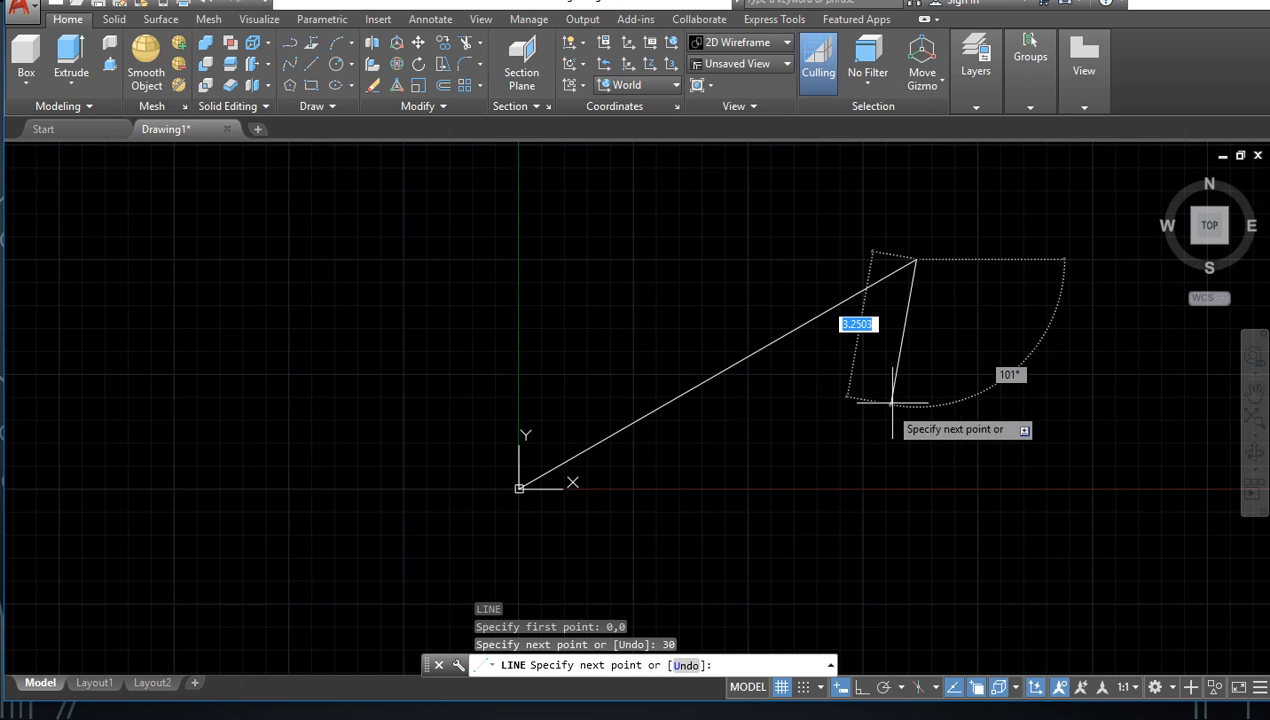
pyautogui.moveTo(892, 403)
pyautogui.mouseDown(button='middle')
pyautogui.moveTo(844, 502)
pyautogui.moveTo(732, 439)
pyautogui.mouseUp(button='middle')
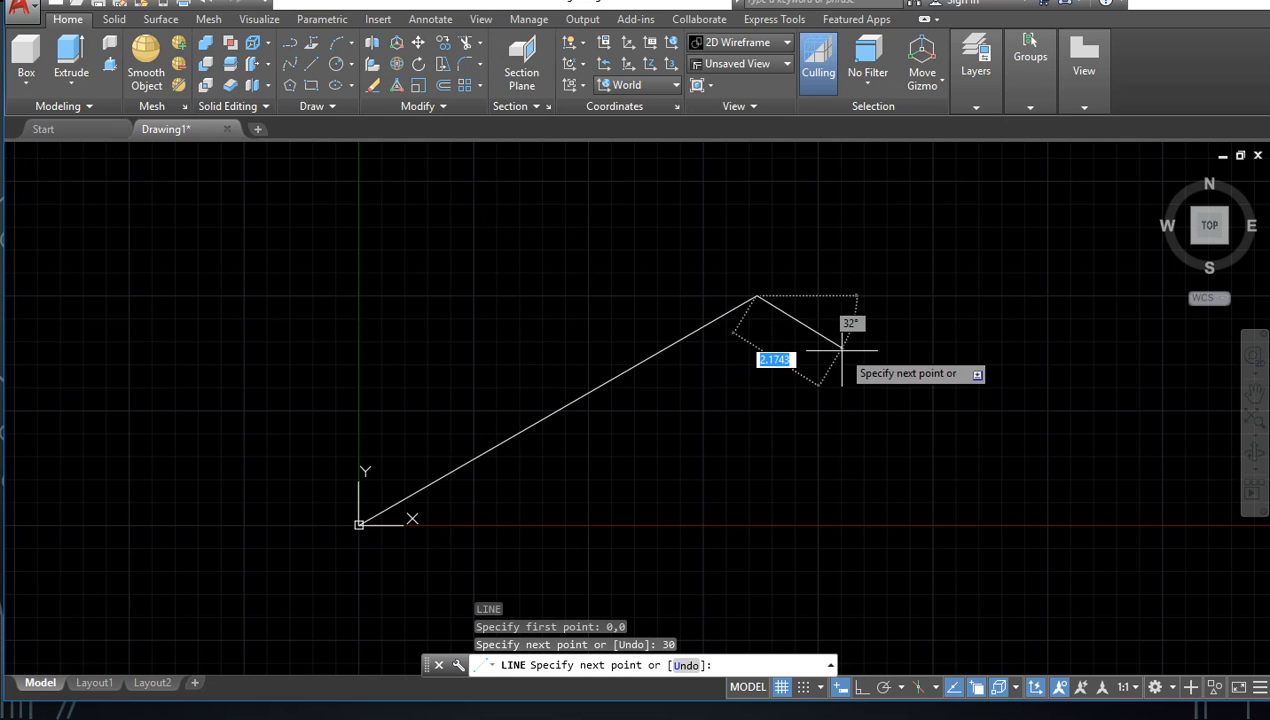
pyautogui.click(926, 447)
pyautogui.click(1005, 271)
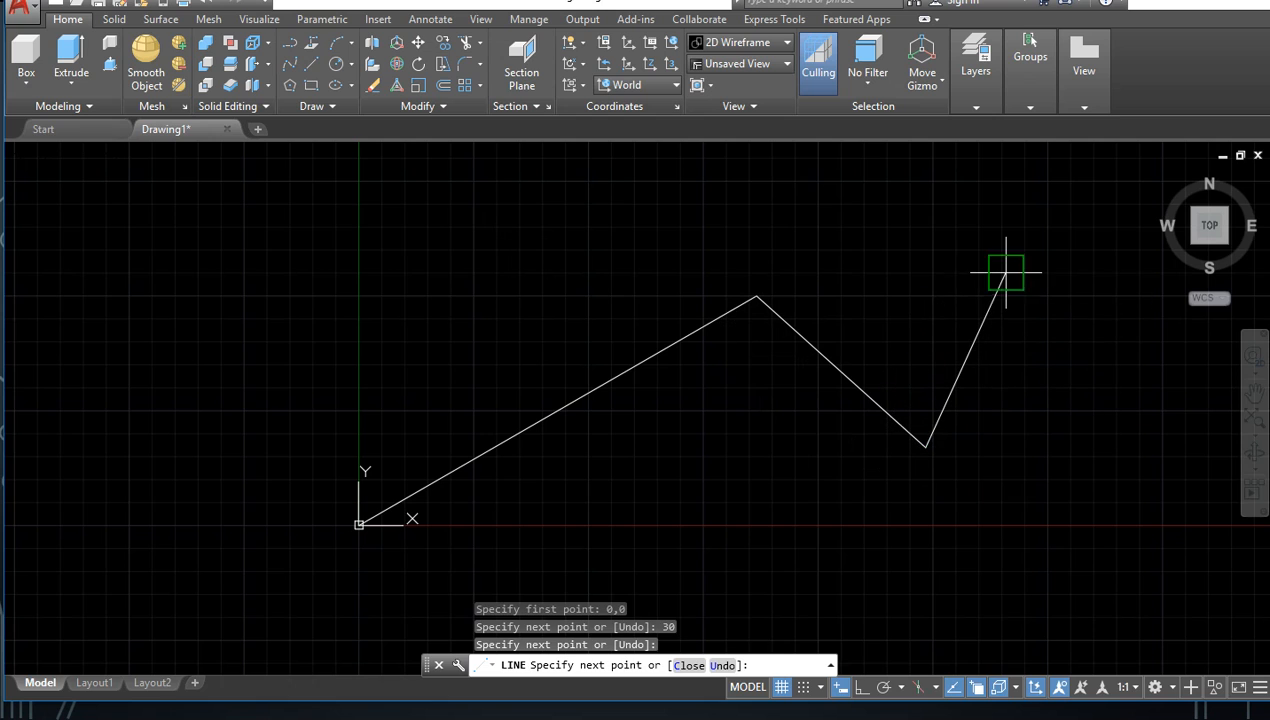
pyautogui.click(820, 194)
pyautogui.click(568, 194)
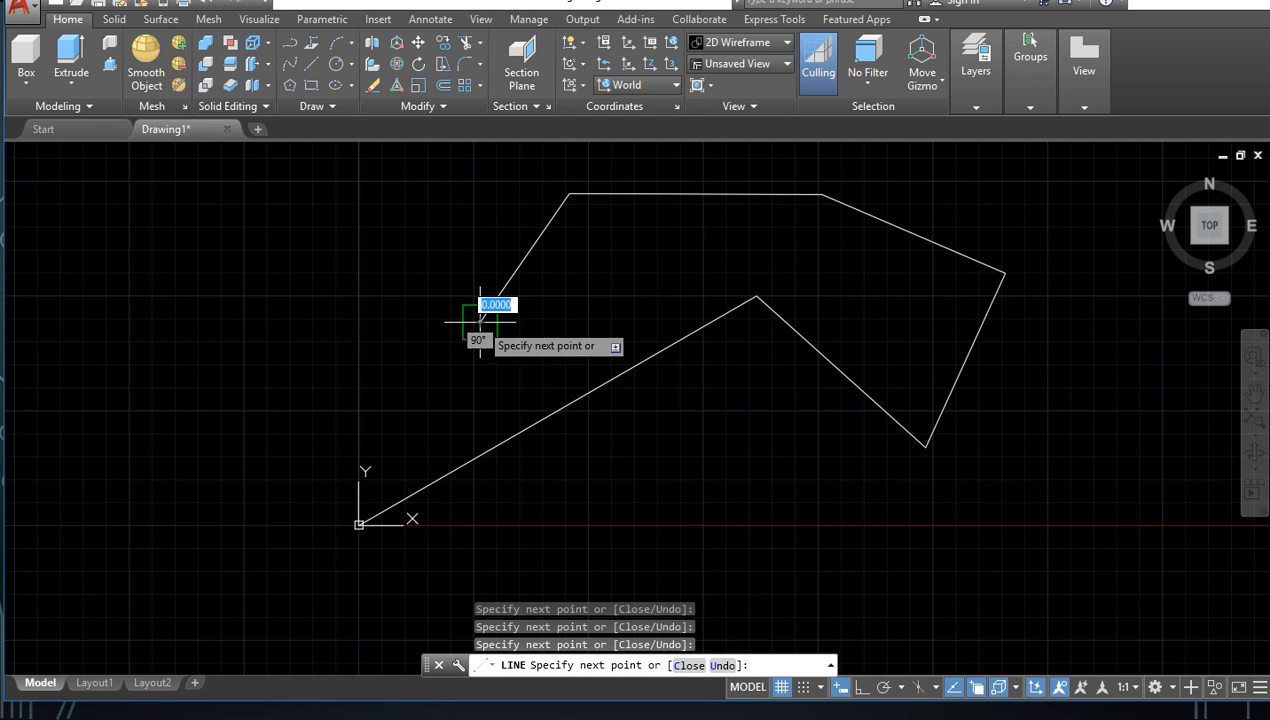
pyautogui.click(481, 321)
pyautogui.click(442, 376)
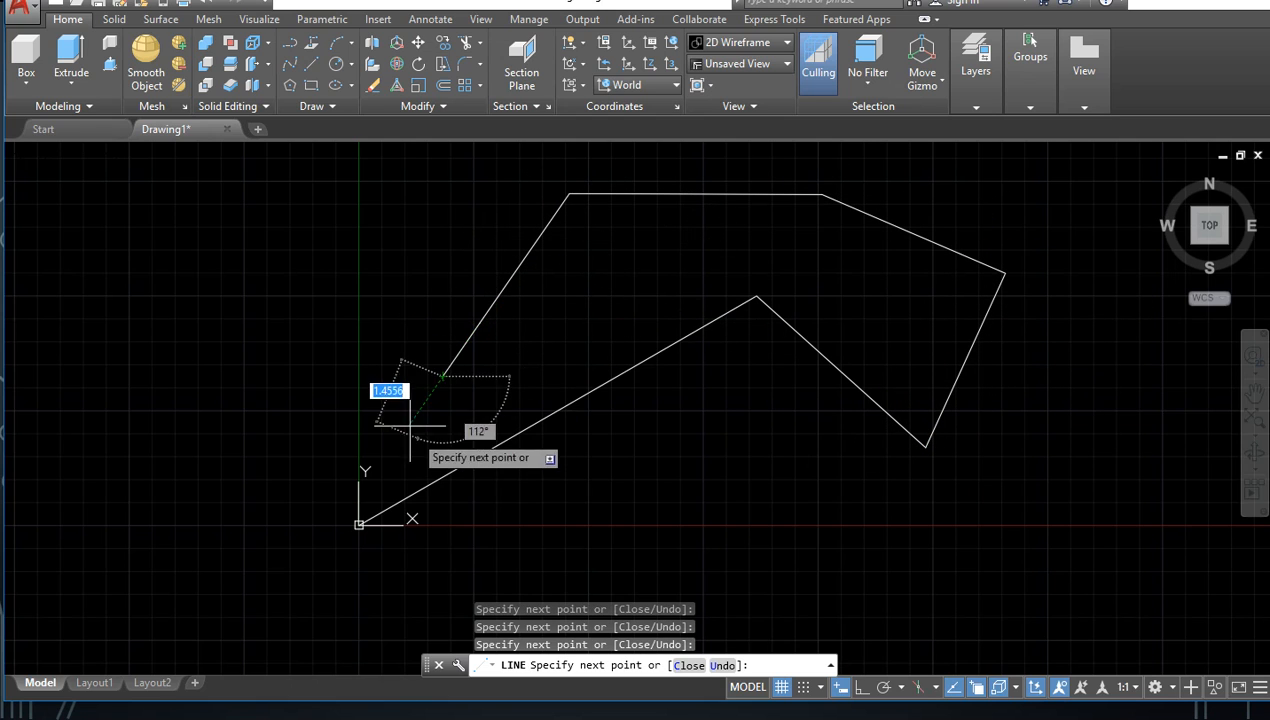
pyautogui.click(391, 256)
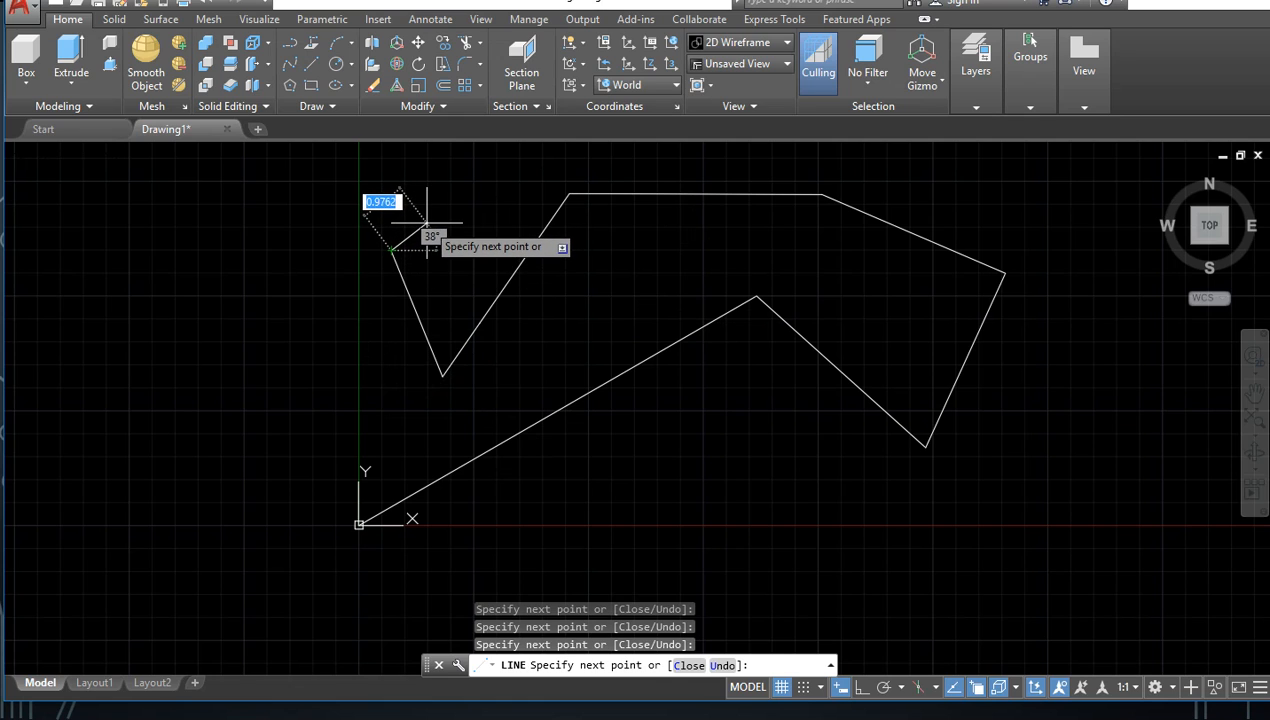
pyautogui.press('Return')
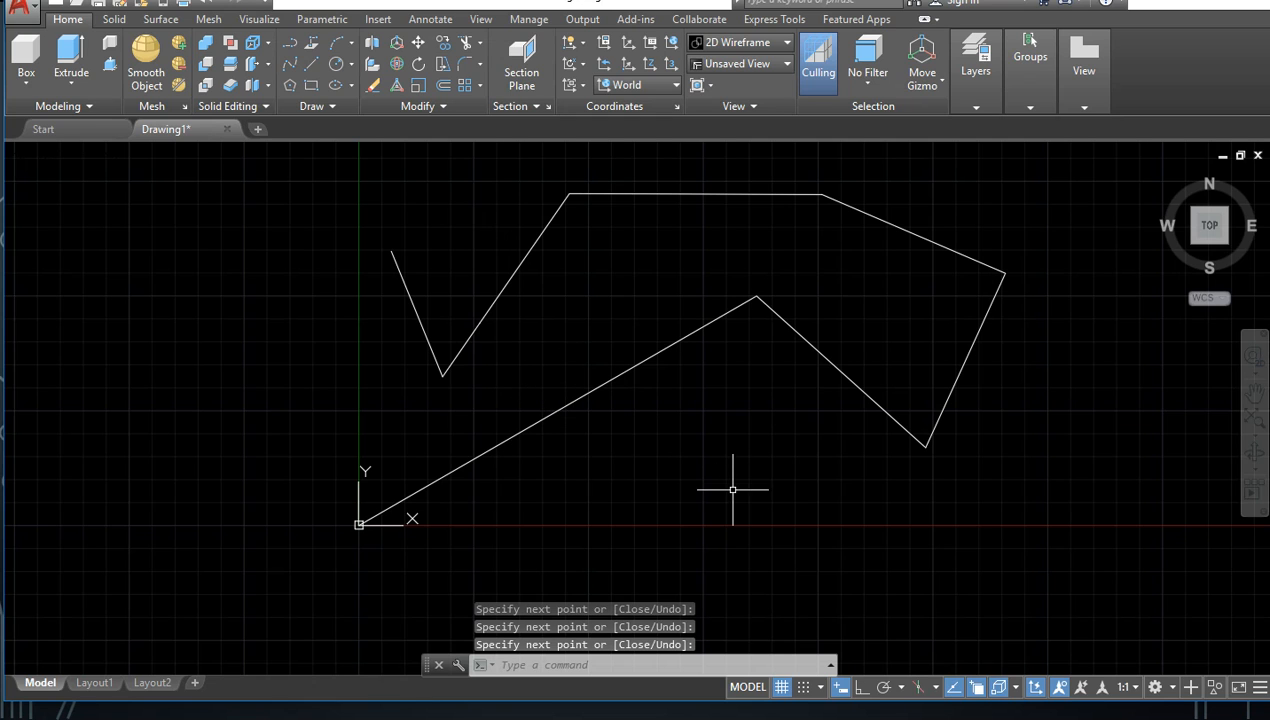
pyautogui.moveTo(772, 438); pyautogui.dragTo(744, 499, button='middle')
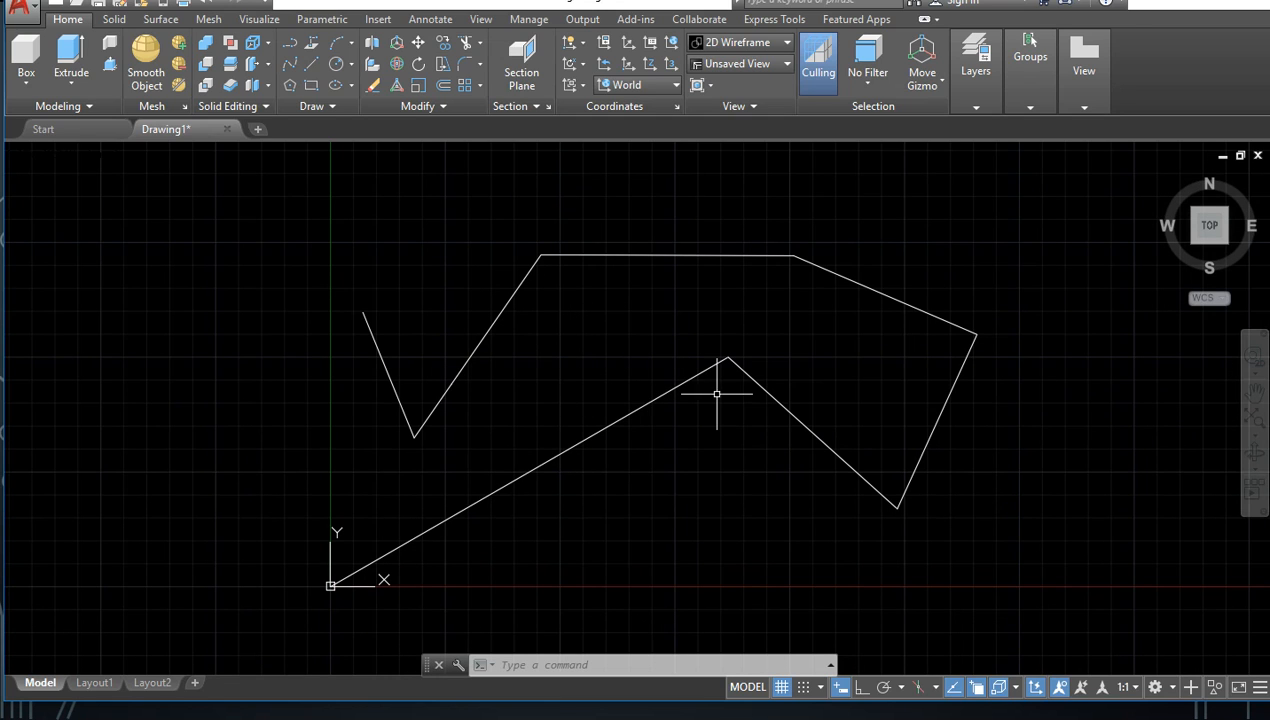
pyautogui.moveTo(1004, 237)
pyautogui.mouseDown()
pyautogui.moveTo(507, 405)
pyautogui.moveTo(445, 527)
pyautogui.moveTo(530, 570)
pyautogui.mouseUp()
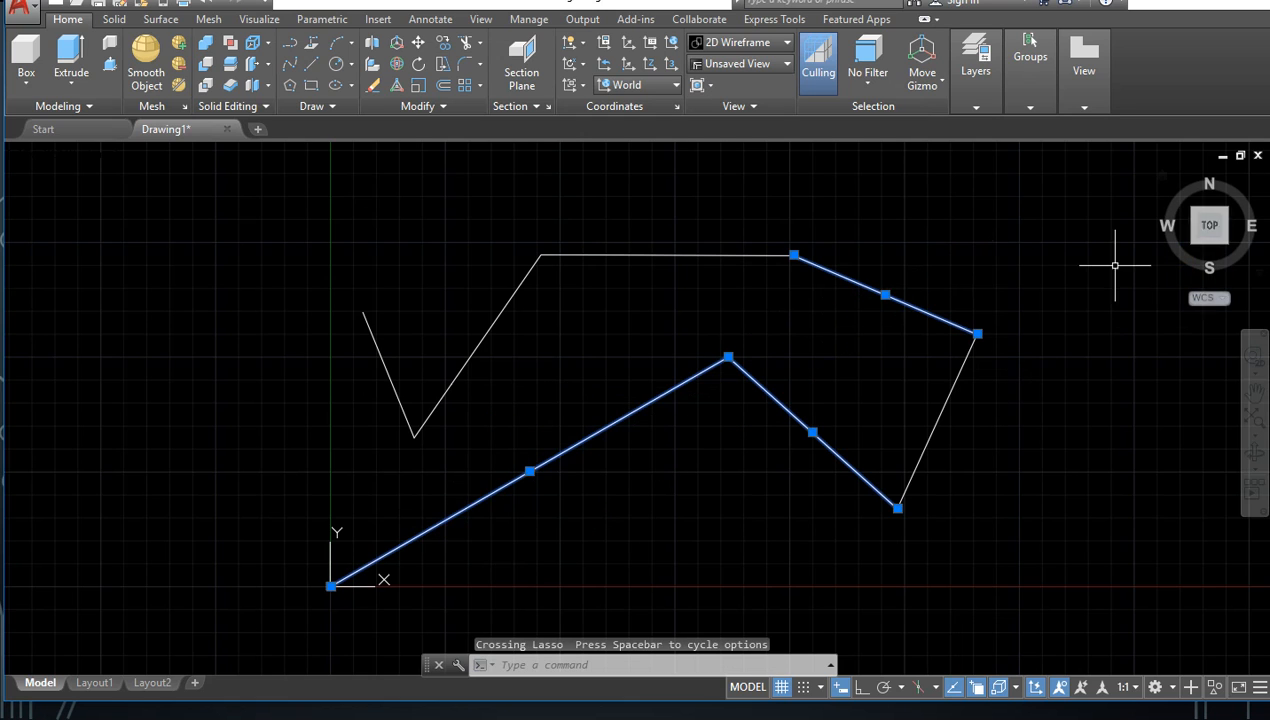
pyautogui.press('Escape')
pyautogui.click(1051, 190)
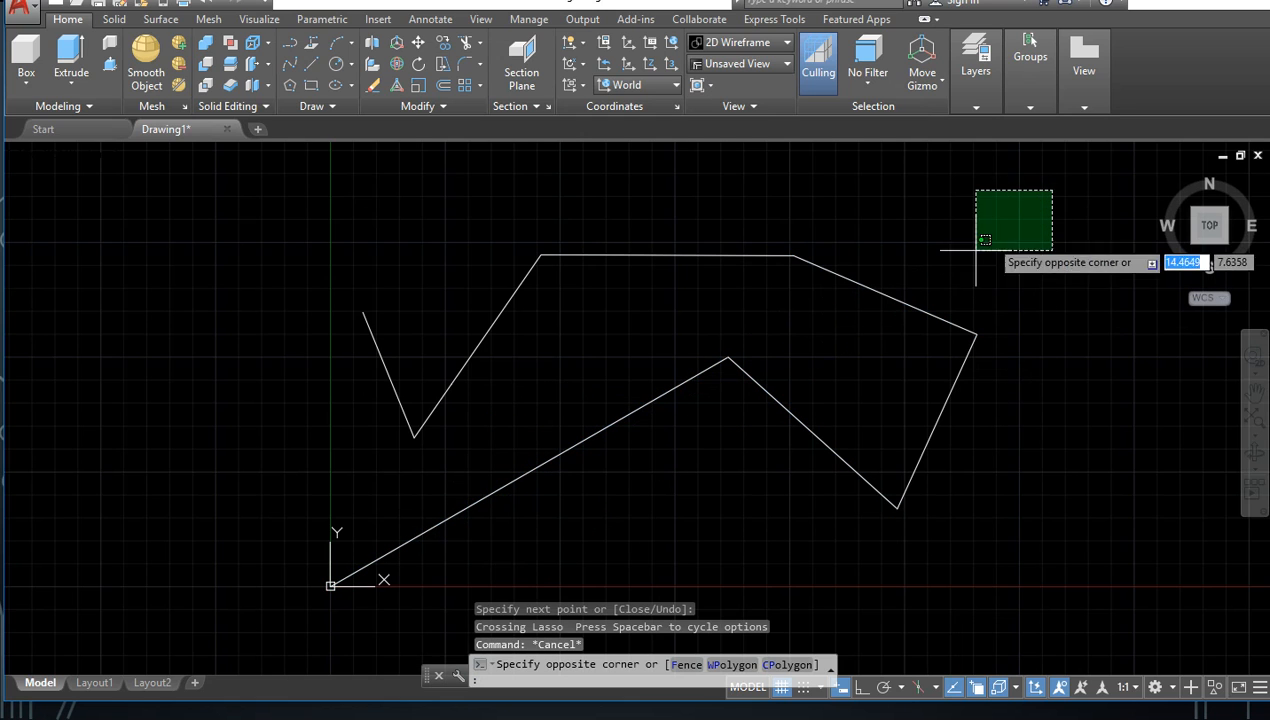
pyautogui.click(378, 547)
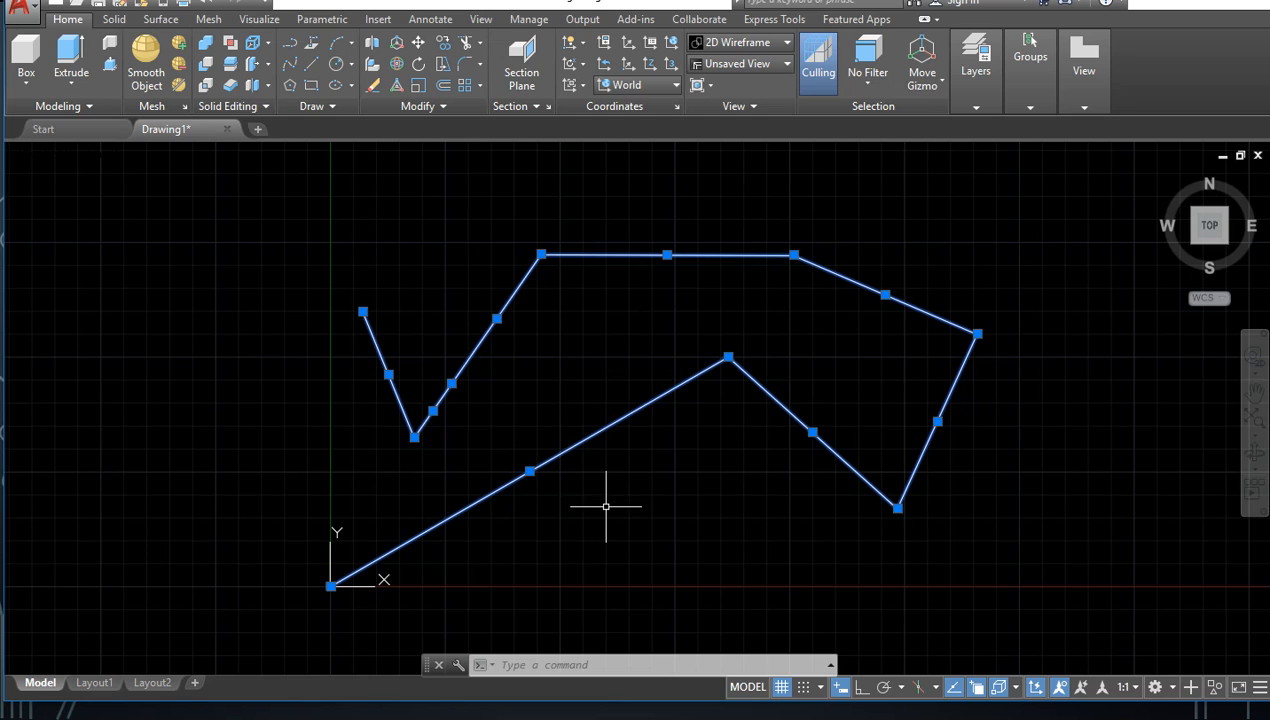
pyautogui.write('M')
pyautogui.press('Return')
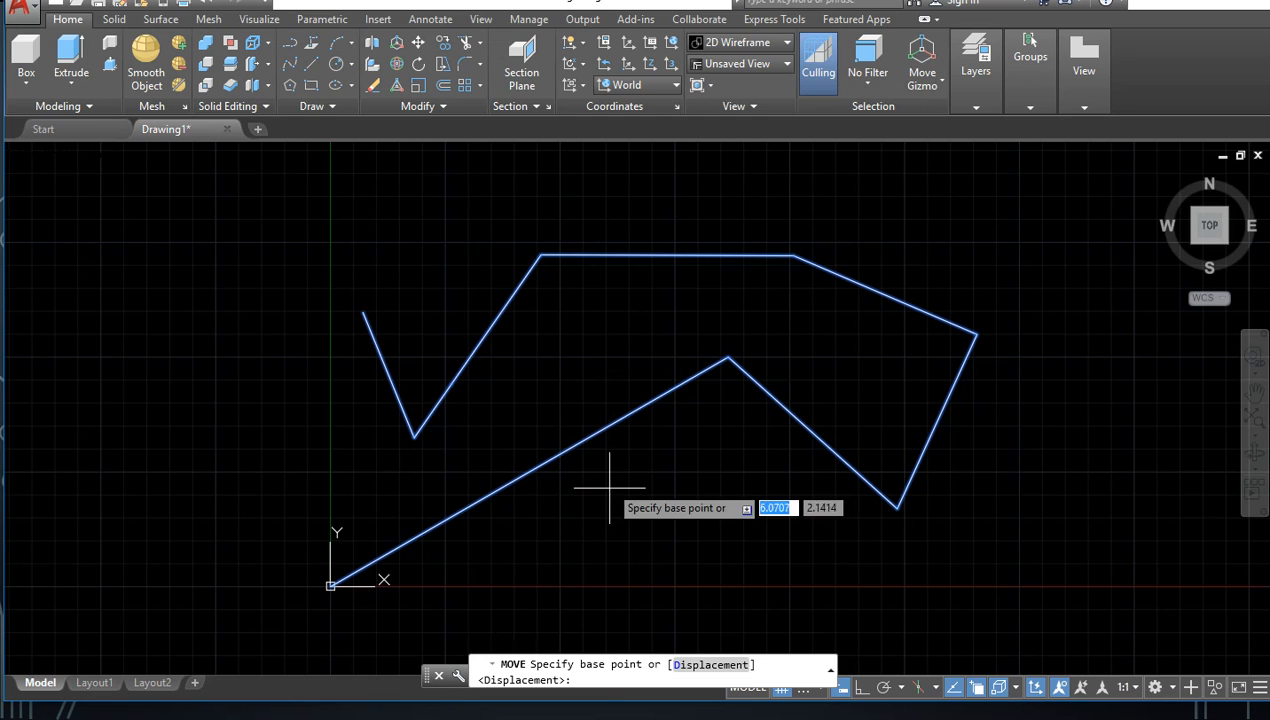
pyautogui.click(529, 471)
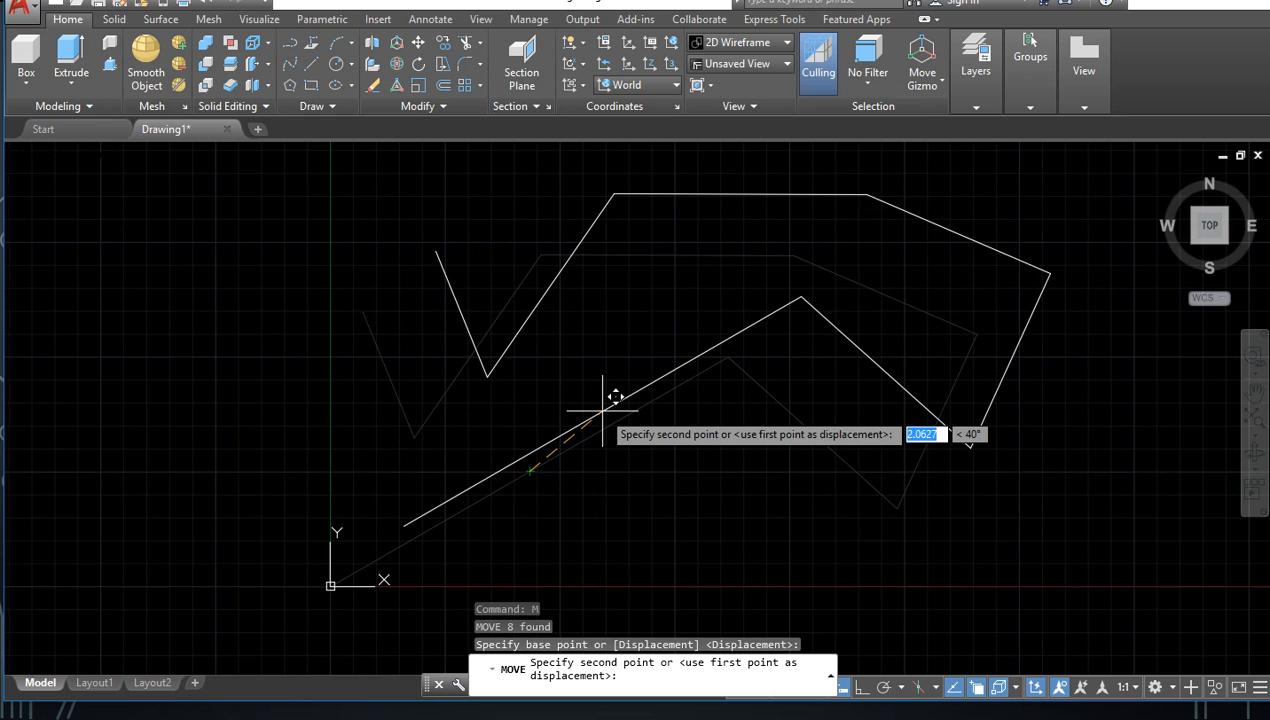
pyautogui.press('Escape')
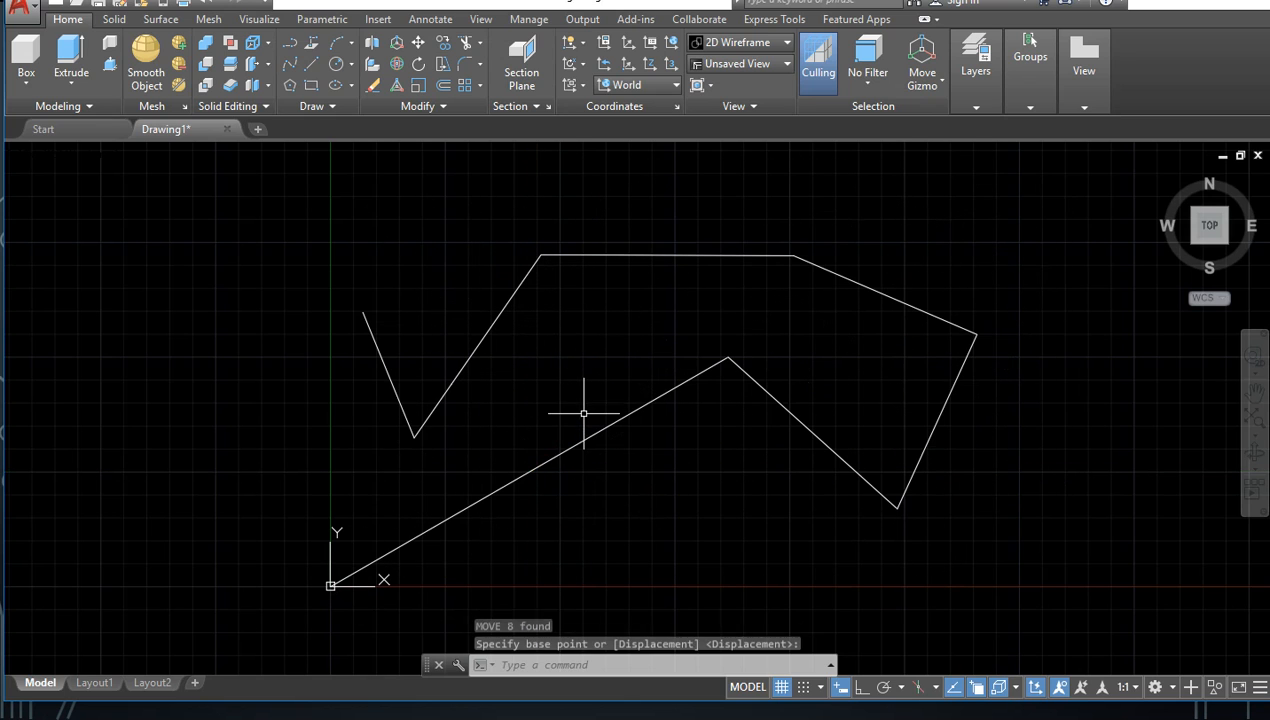
# Step: Move the 30-degree segment by its midpoint to a free spot across the Y axis, and erase the long diagonal segment meeting the horizontal one
pyautogui.moveTo(697, 488); pyautogui.dragTo(577, 403)
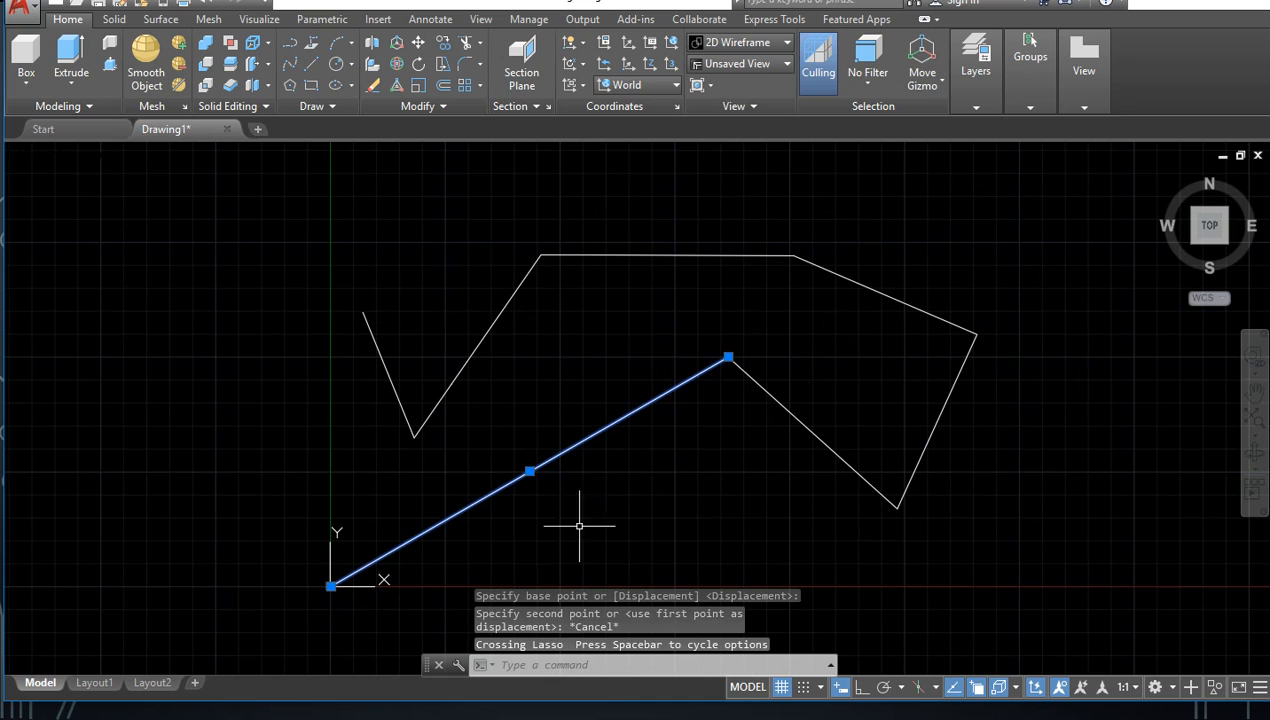
pyautogui.write('m')
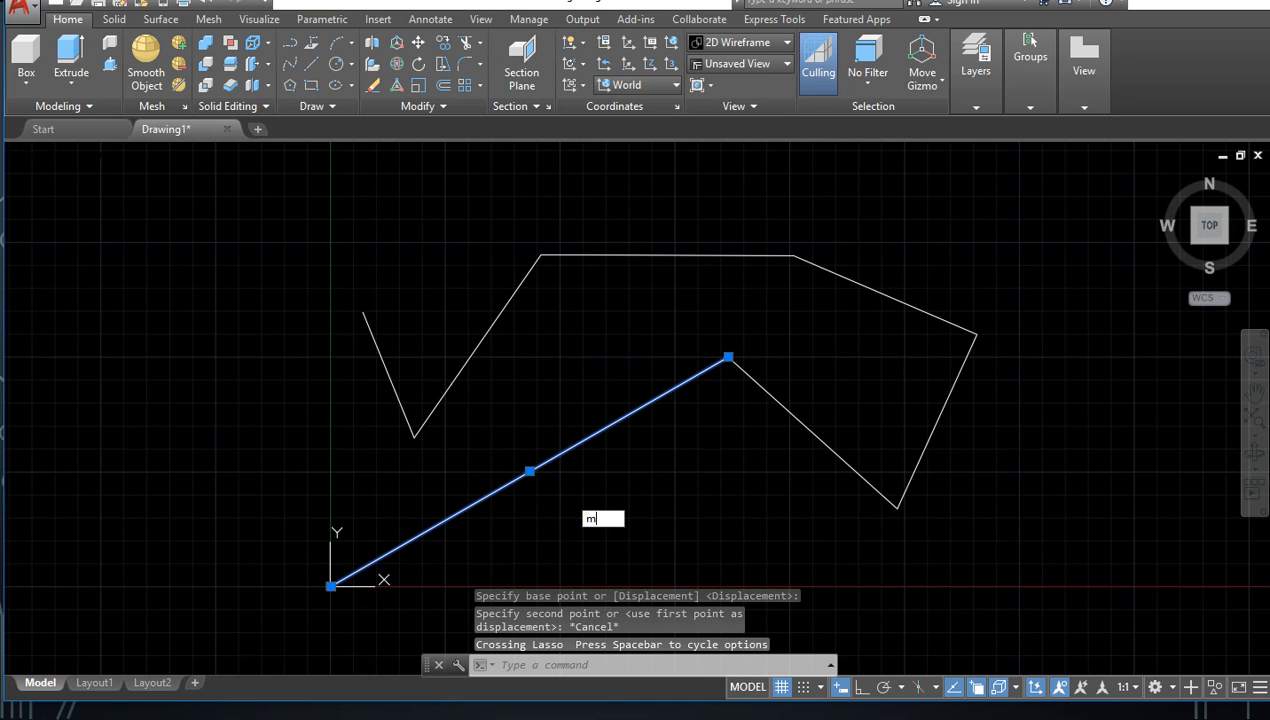
pyautogui.press('Return')
pyautogui.click(536, 476)
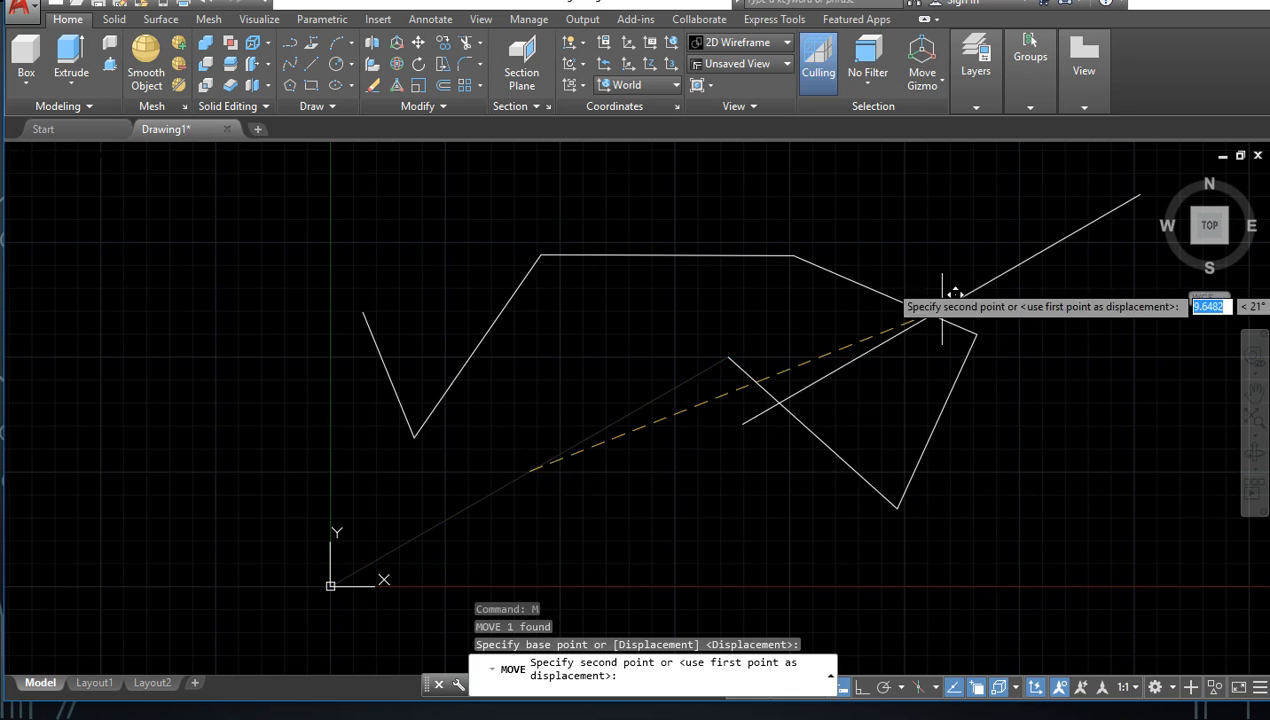
pyautogui.click(226, 287)
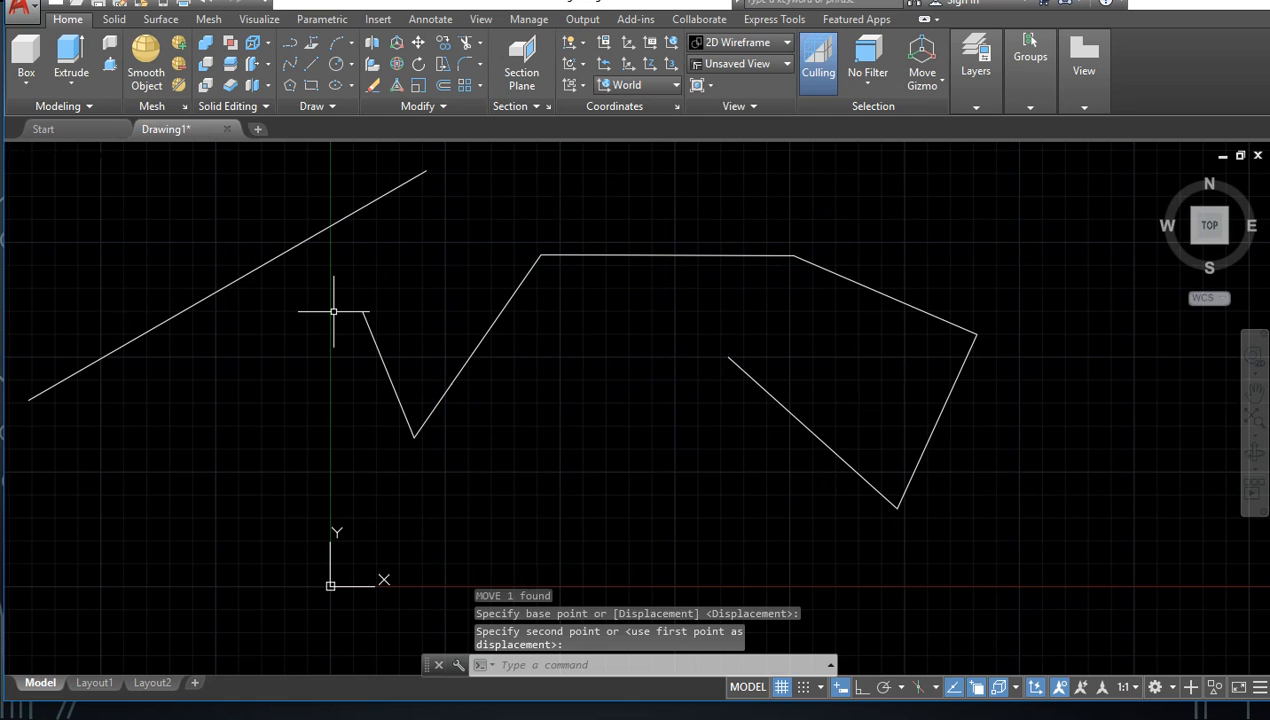
pyautogui.moveTo(544, 334)
pyautogui.mouseDown()
pyautogui.moveTo(445, 295)
pyautogui.moveTo(498, 323)
pyautogui.mouseUp()
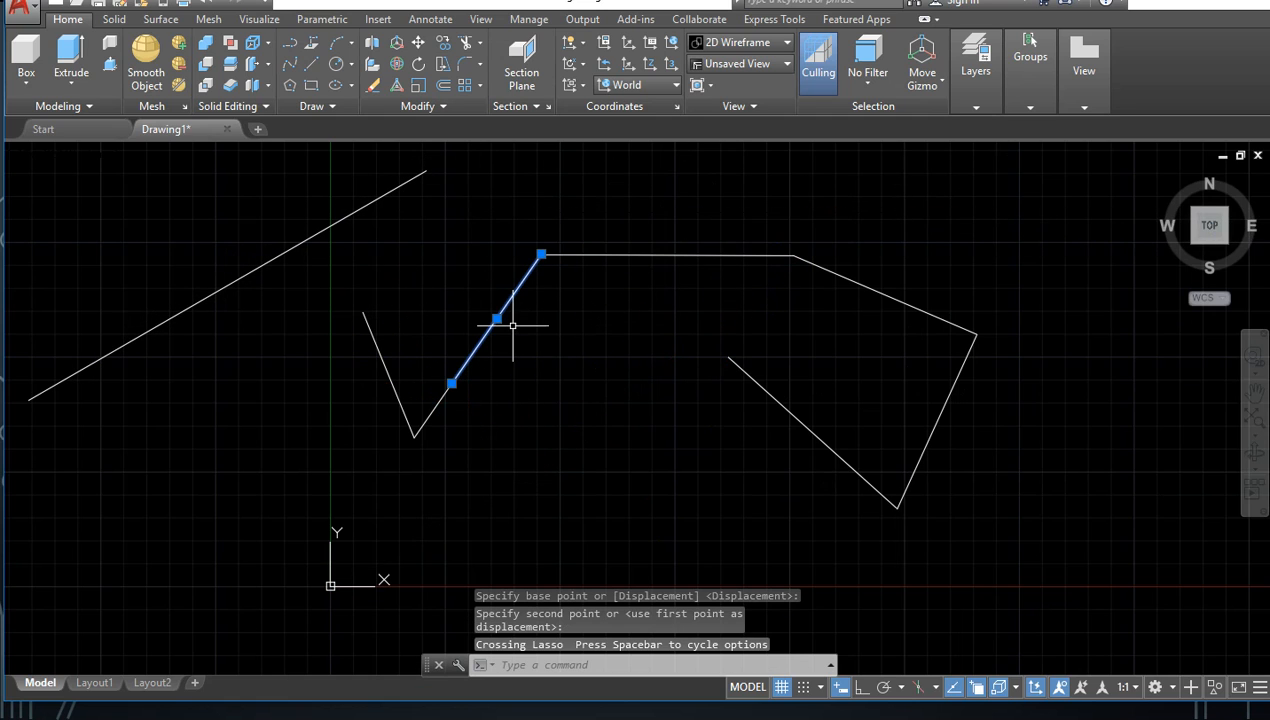
pyautogui.press('Delete')
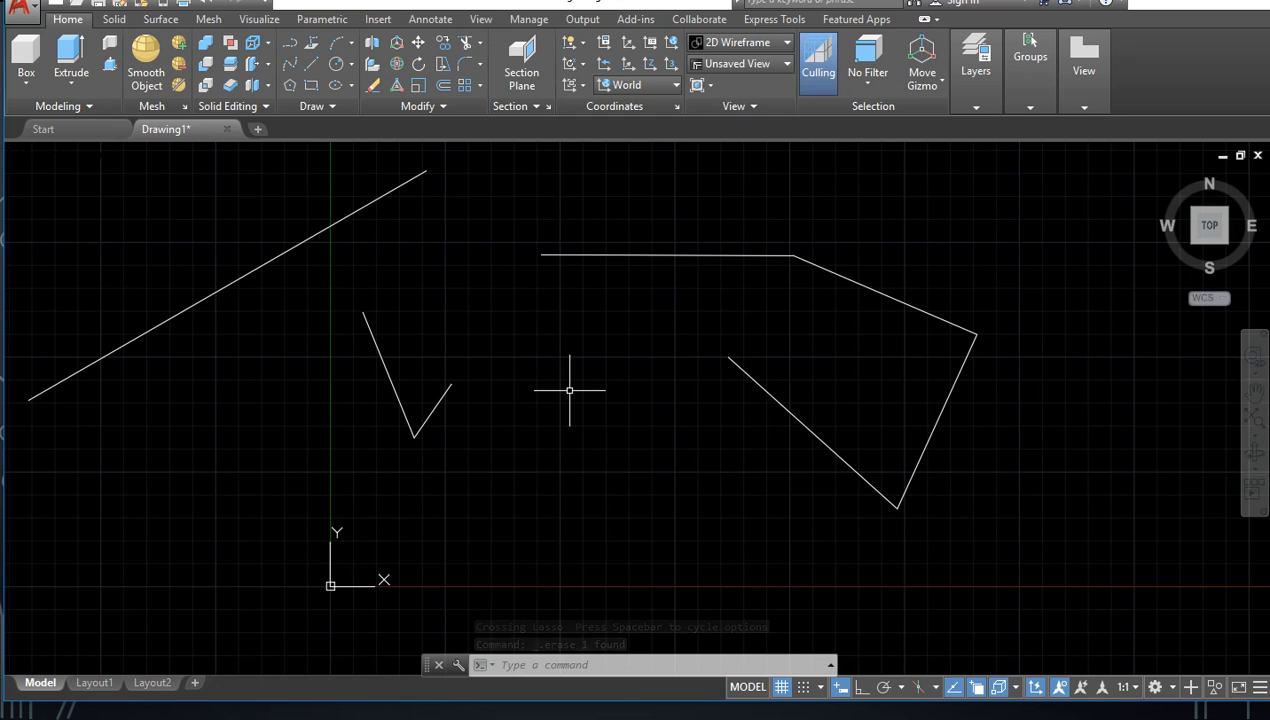
# Step: Undo the erase and move operations to restore the original chain of line segments
pyautogui.hotkey('ctrl', 'z')
pyautogui.hotkey('ctrl', 'z')
pyautogui.hotkey('ctrl', 'z')
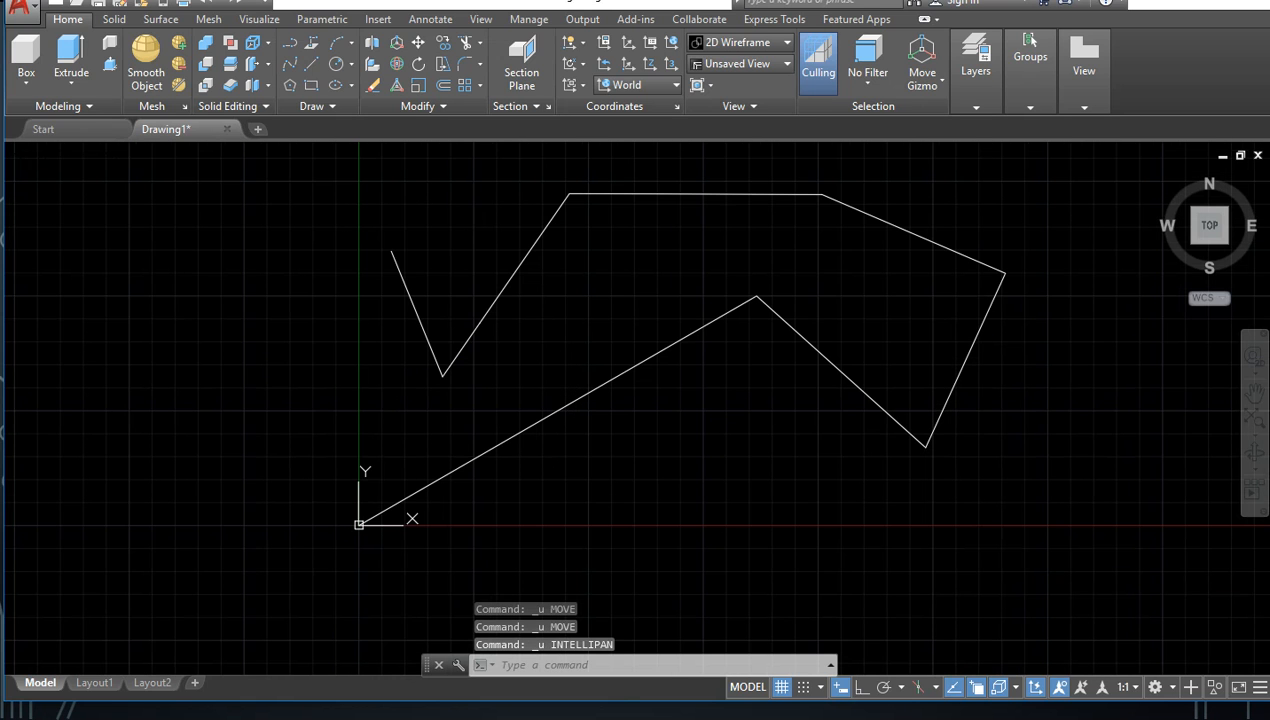
pyautogui.hotkey('ctrl', 'z')
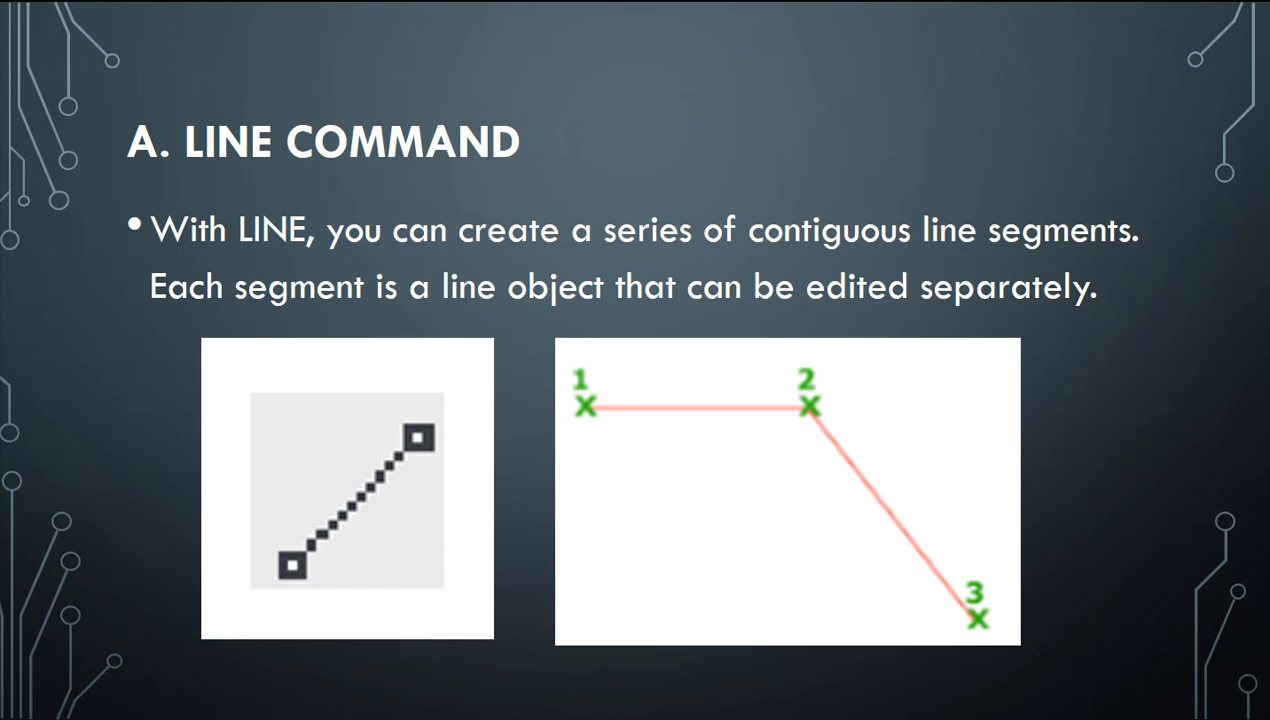
pyautogui.press('Right')
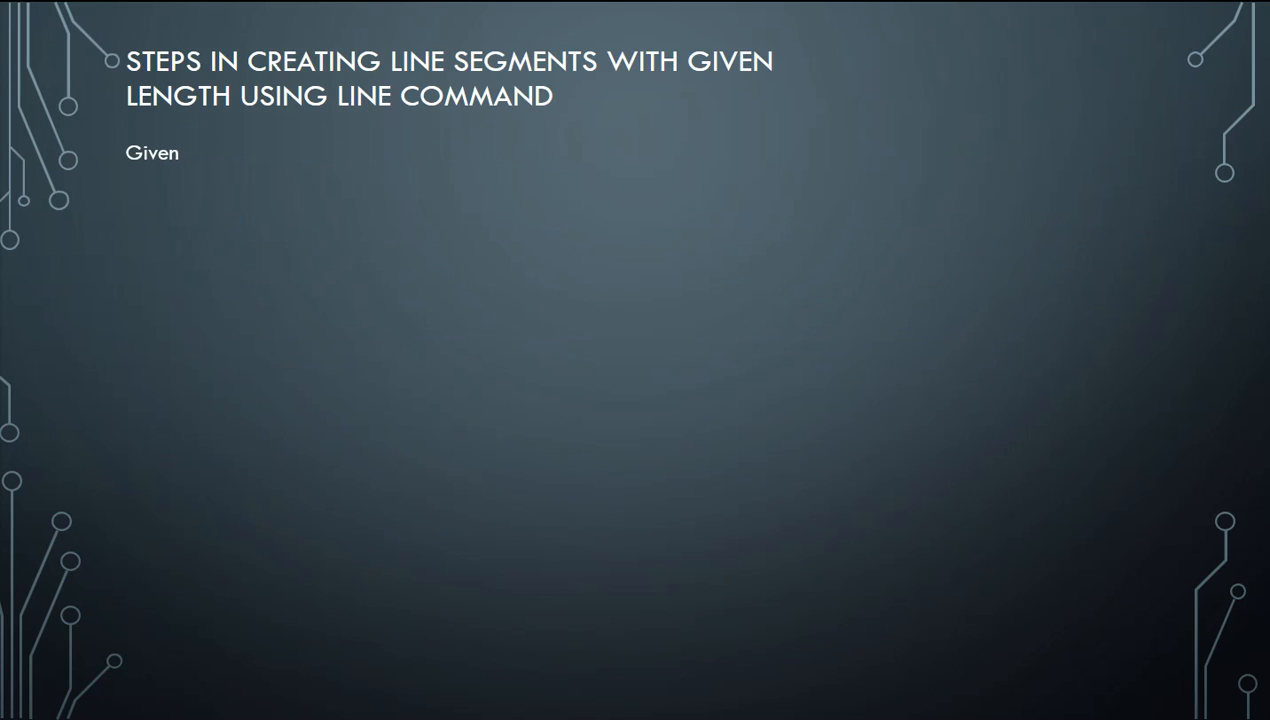
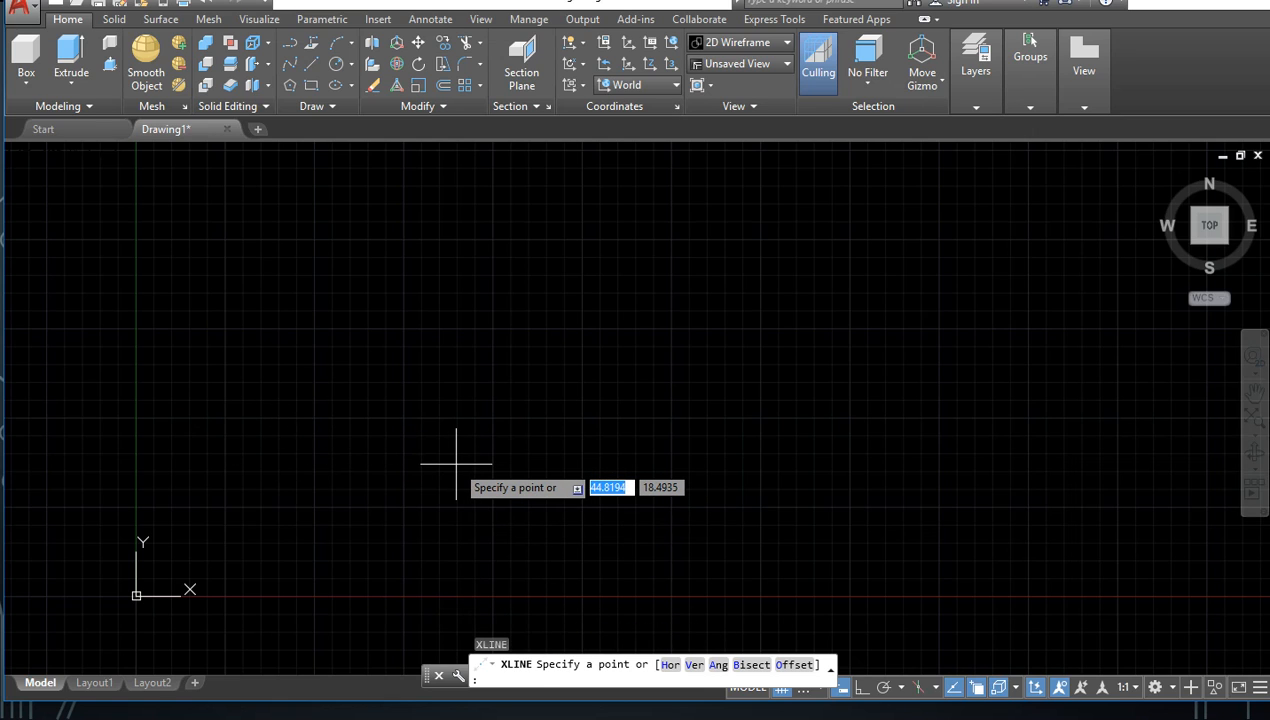
# Step: Draw three construction lines through one free point above the X axis: one rising diagonally, one nearly horizontal and one falling
pyautogui.press('F8')
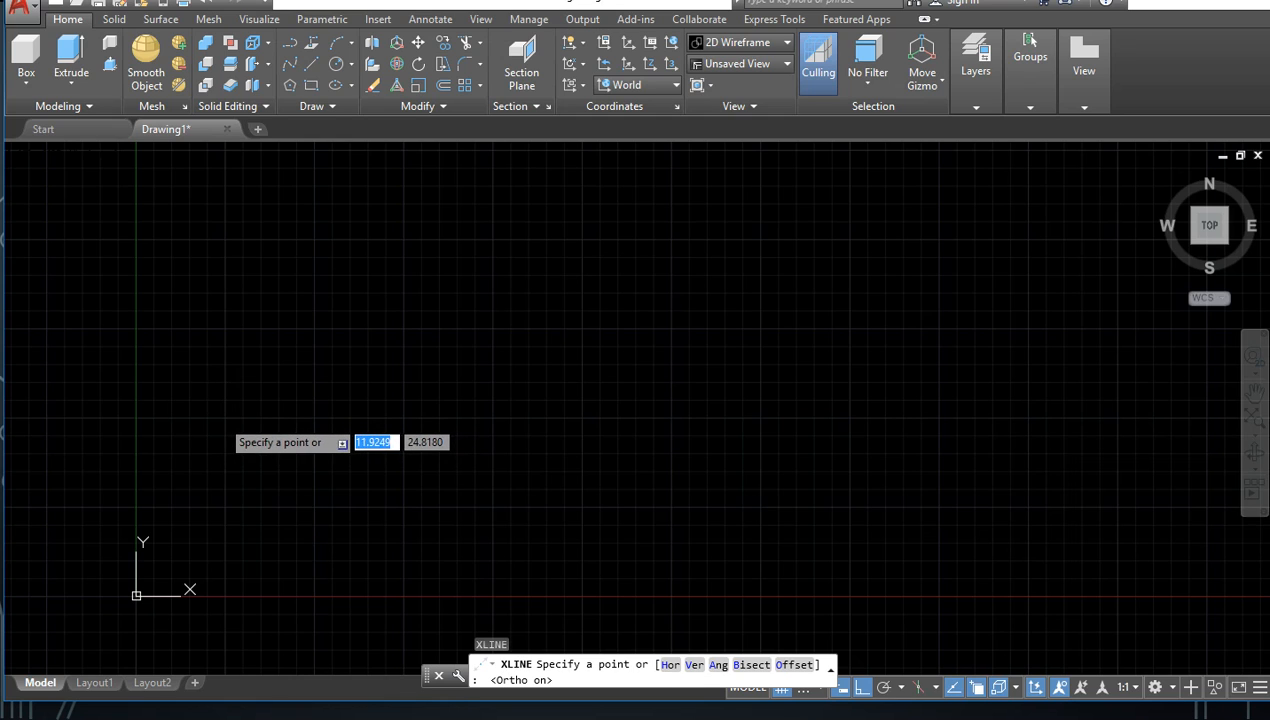
pyautogui.click(222, 419)
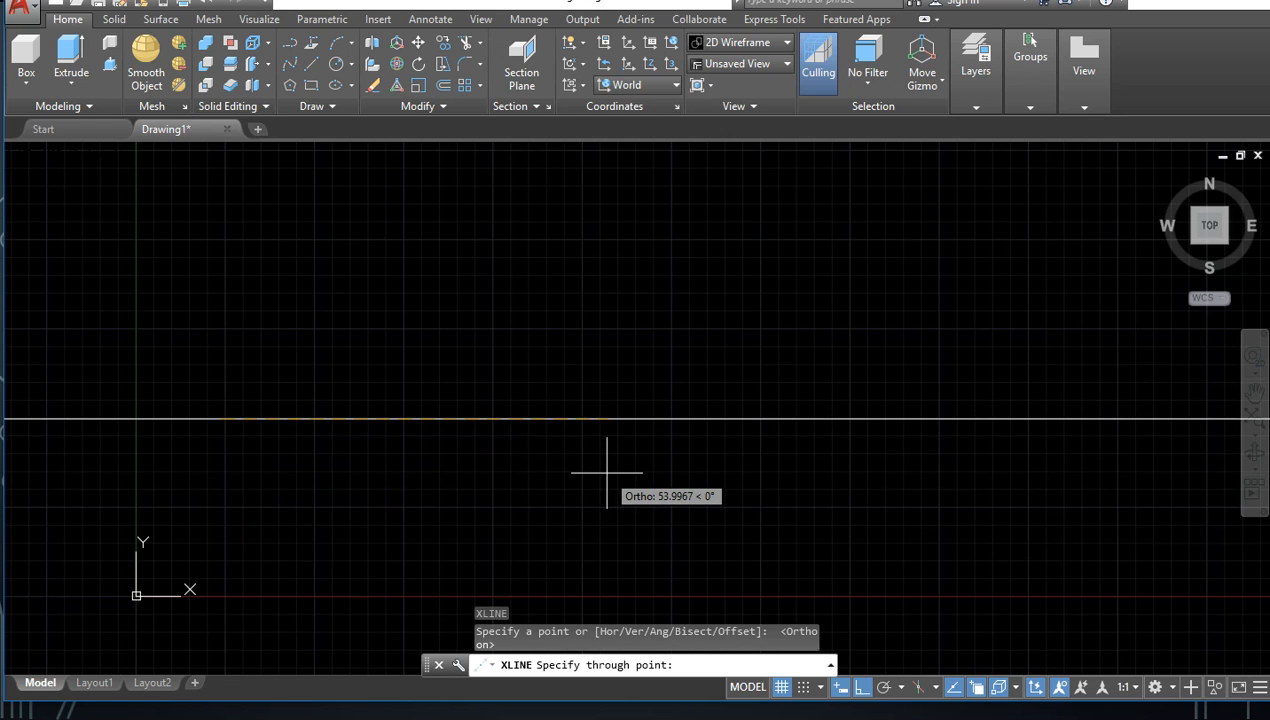
pyautogui.press('F8')
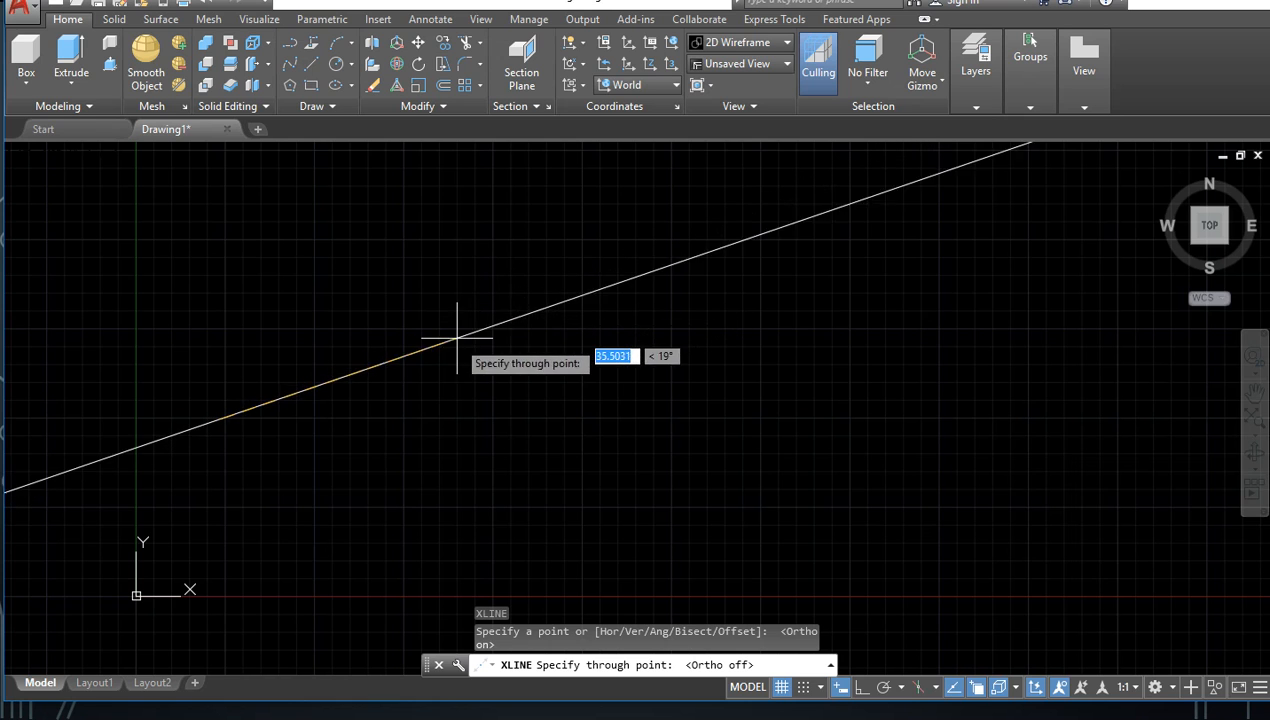
pyautogui.scroll(-1, 538, 364)
pyautogui.scroll(-1, 569, 363)
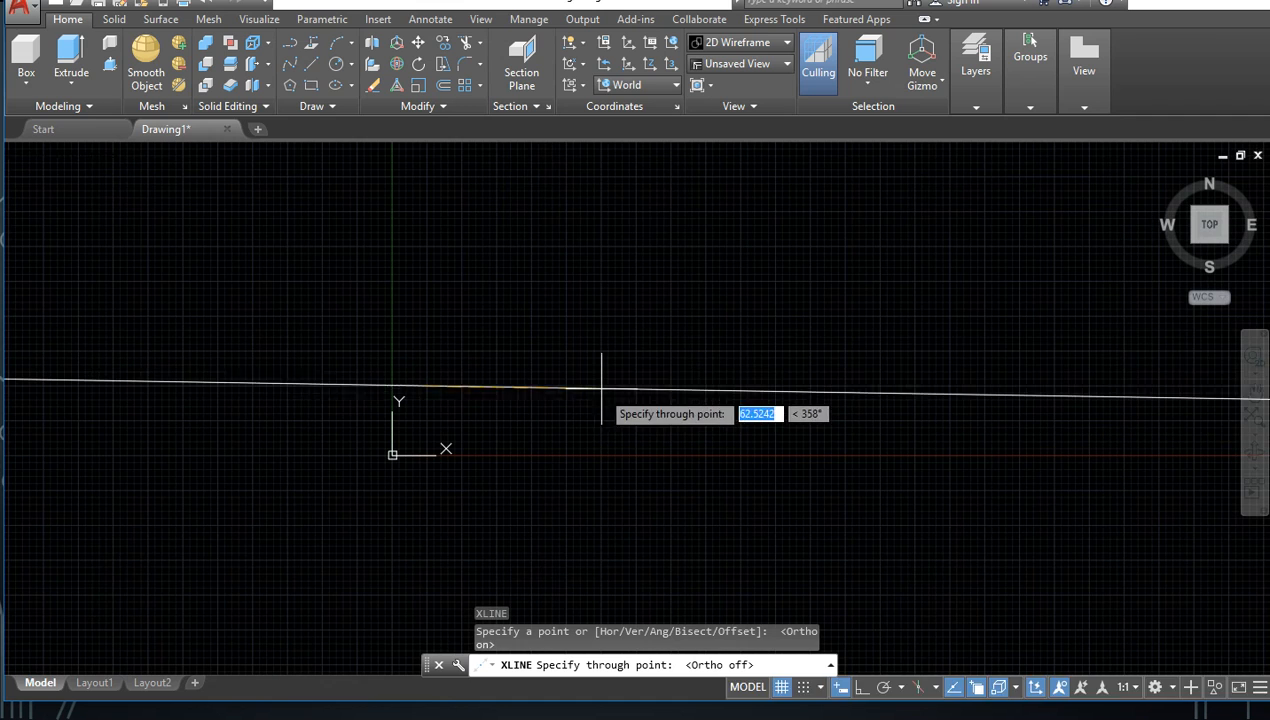
pyautogui.scroll(2, 513, 360)
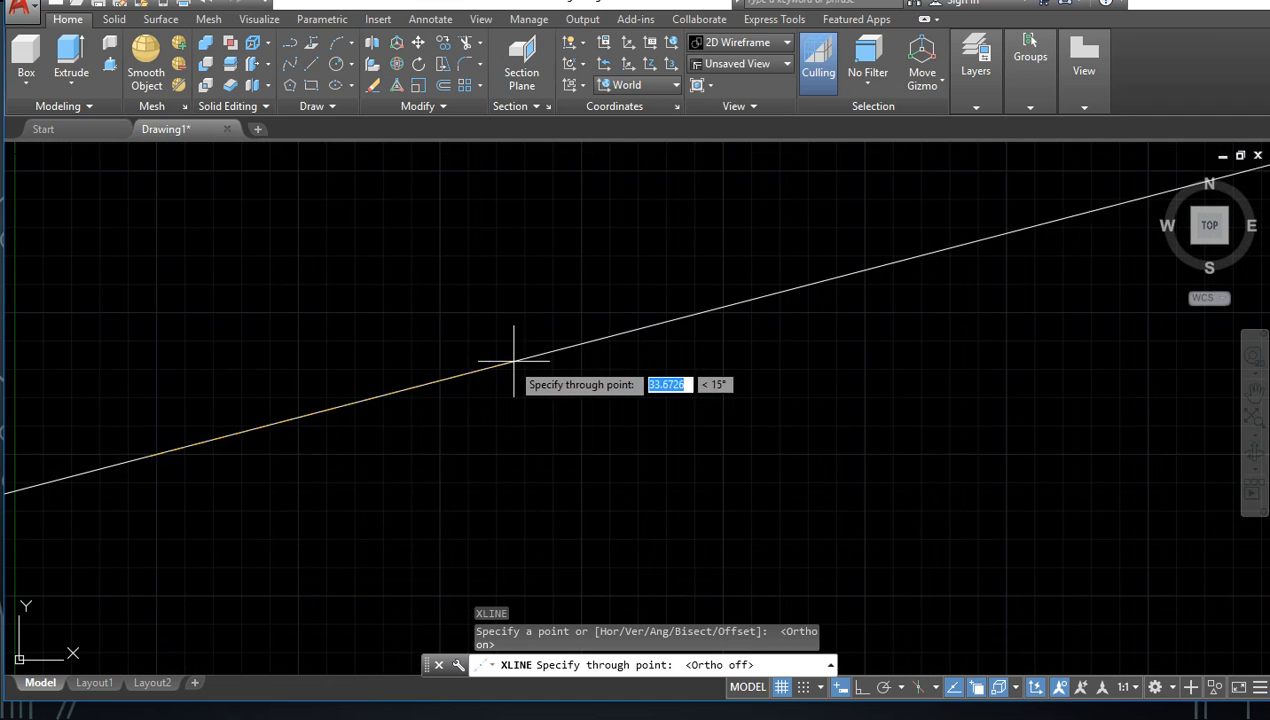
pyautogui.scroll(-2, 419, 372)
pyautogui.scroll(2, 530, 348)
pyautogui.scroll(-2, 625, 325)
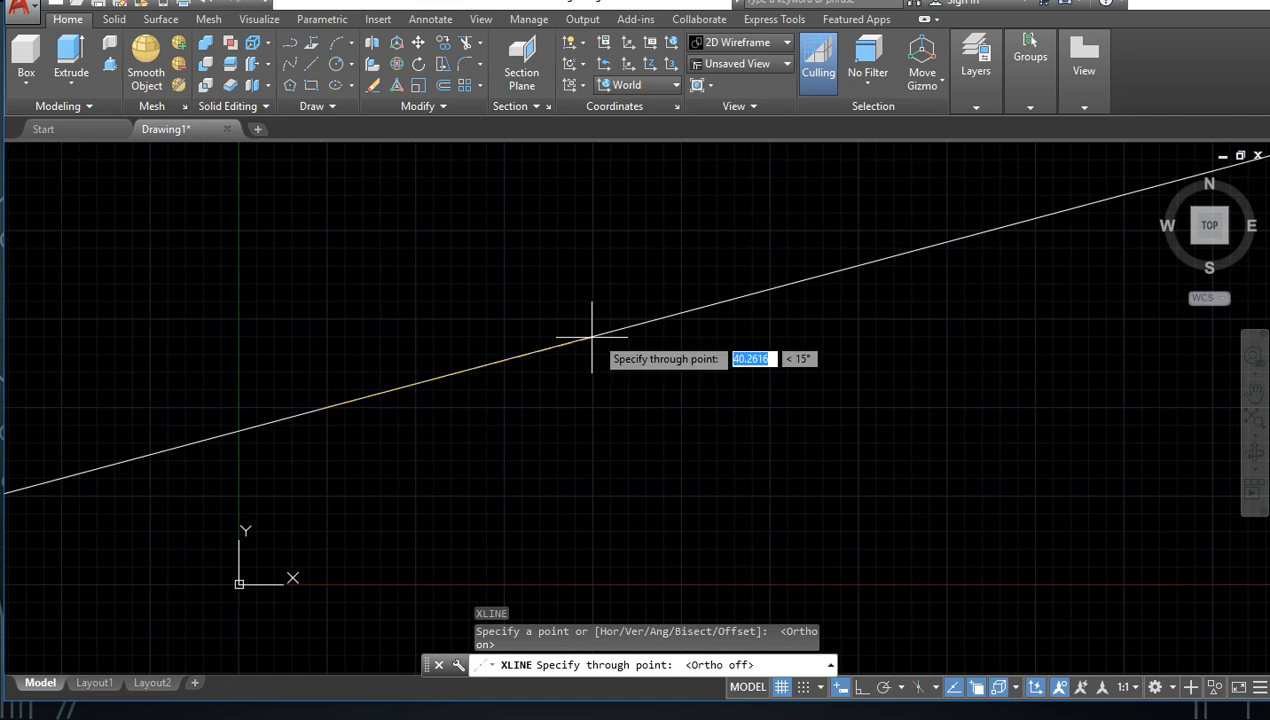
pyautogui.scroll(2, 457, 371)
pyautogui.scroll(-3, 361, 350)
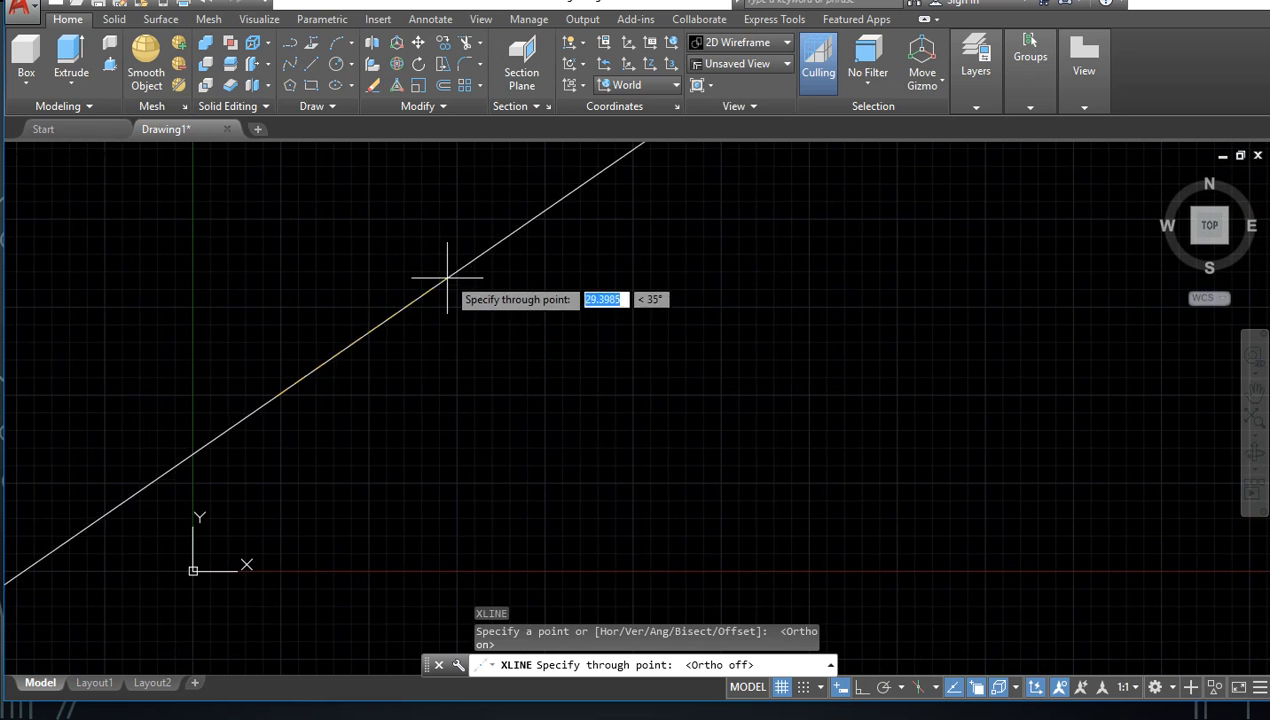
pyautogui.click(419, 266)
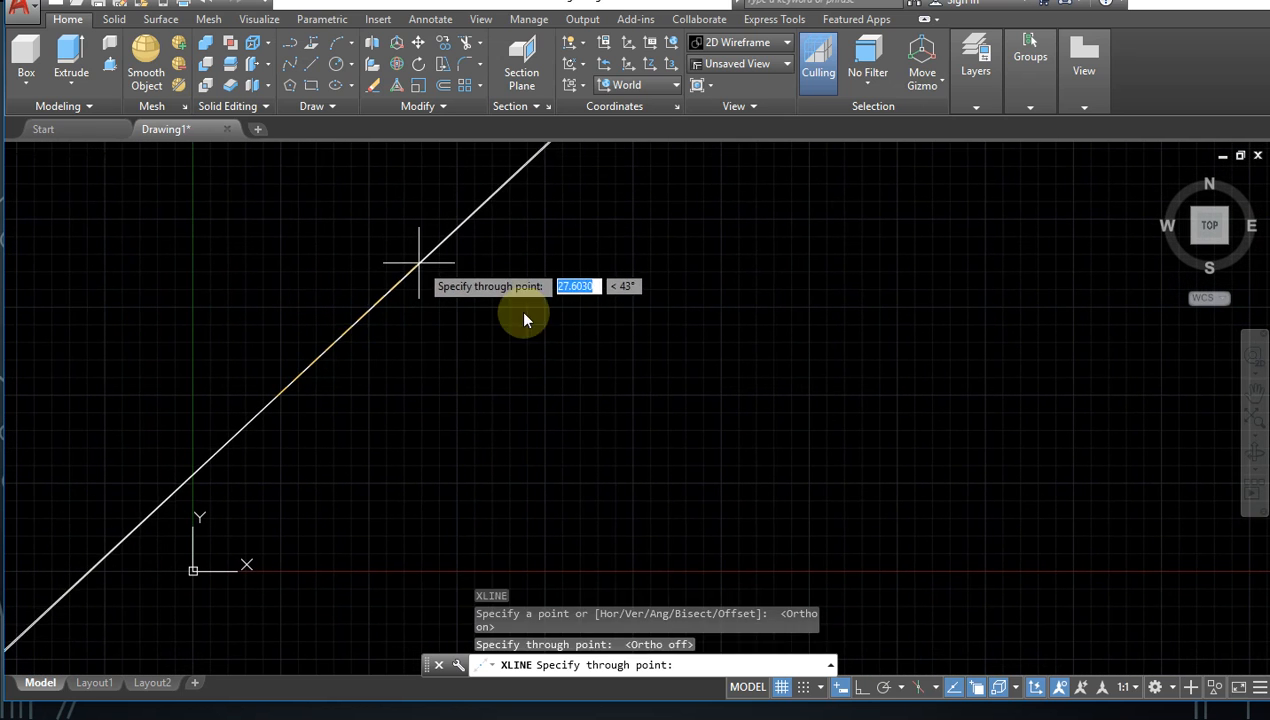
pyautogui.click(646, 397)
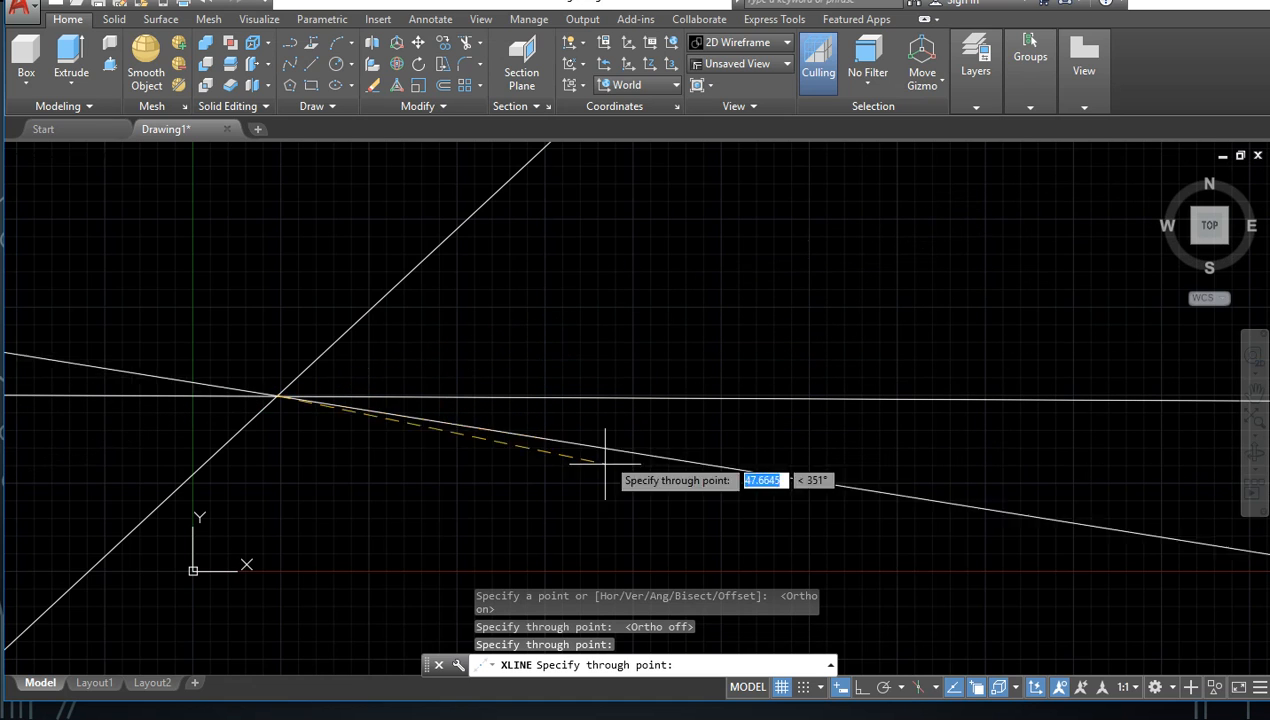
pyautogui.click(576, 540)
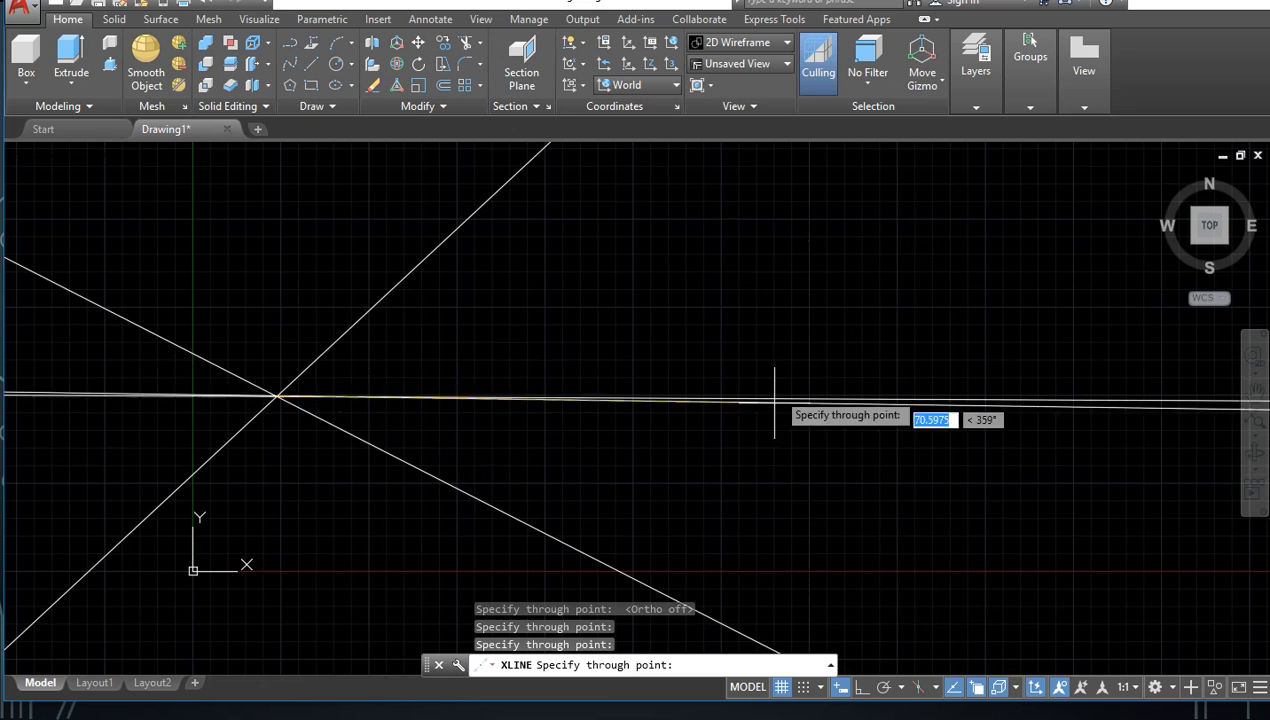
pyautogui.press('Escape')
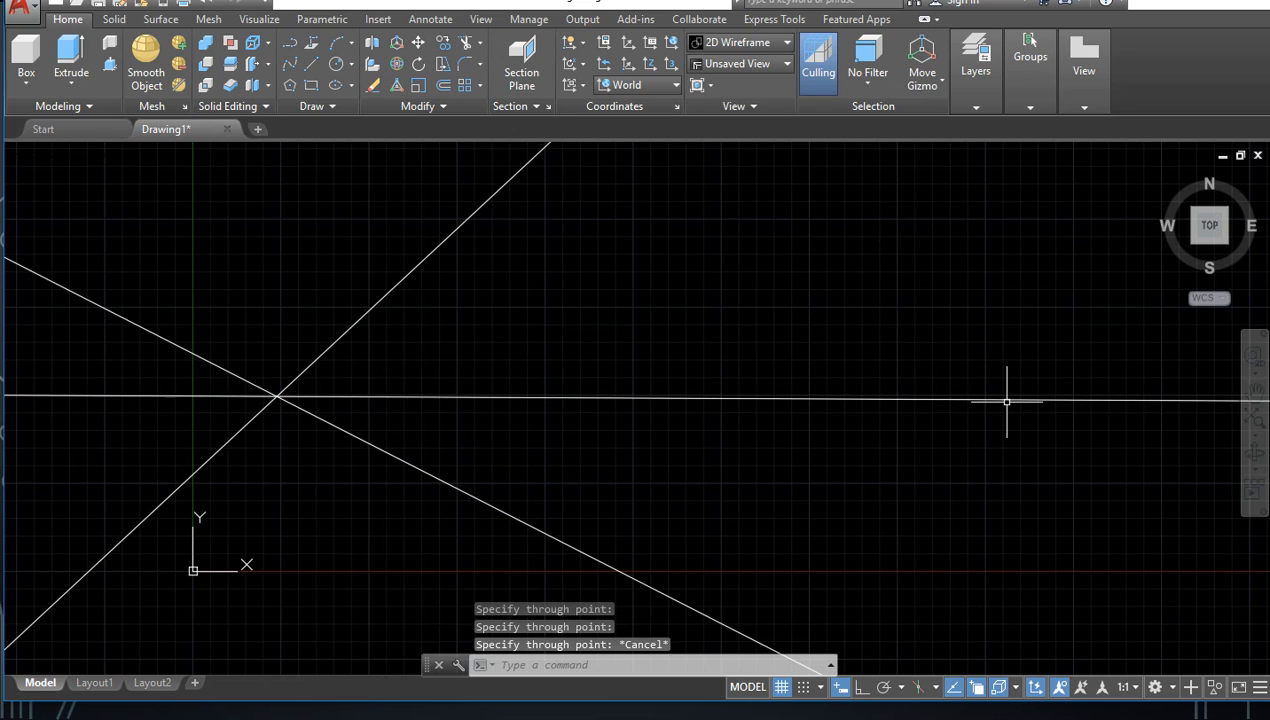
pyautogui.write('XL')
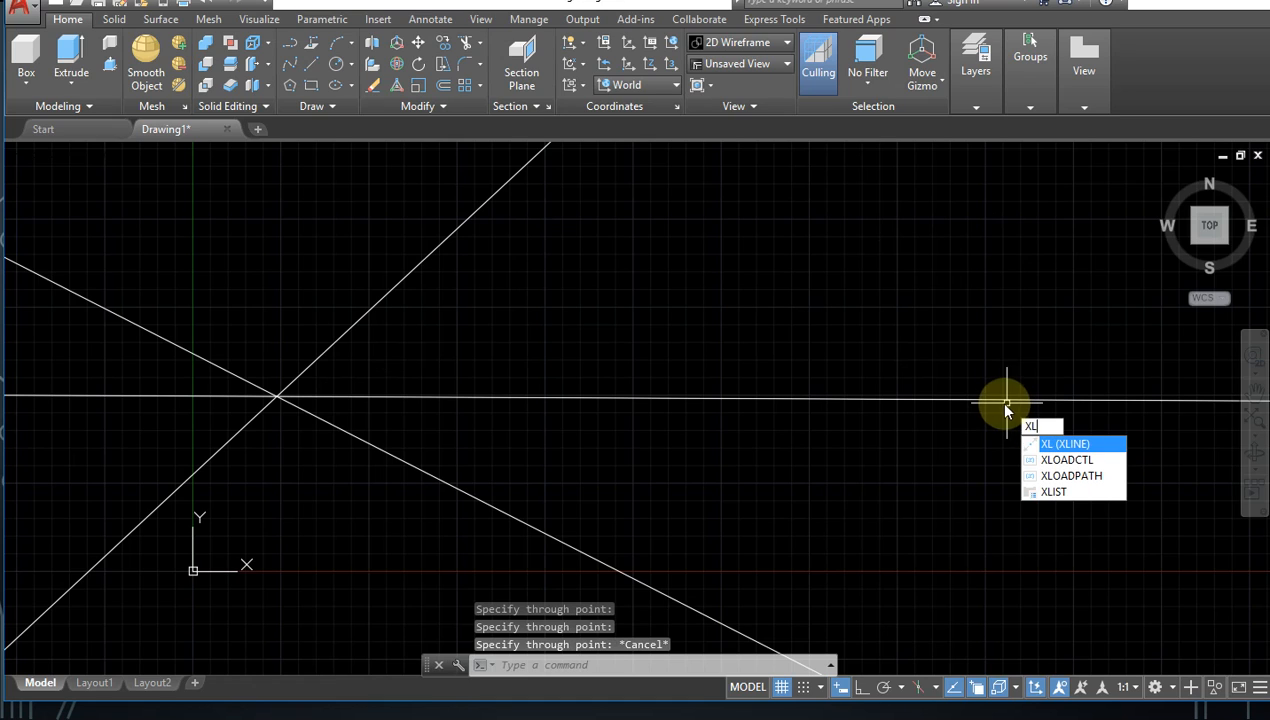
pyautogui.press('Return')
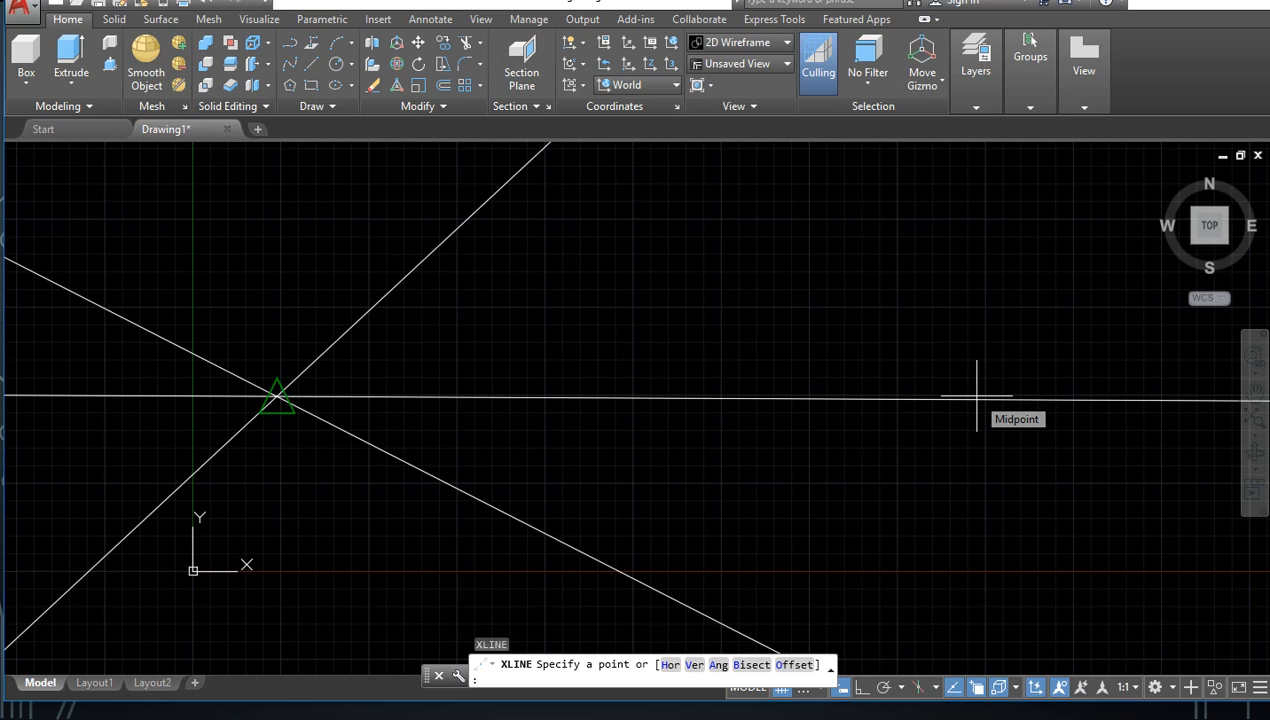
pyautogui.click(986, 398)
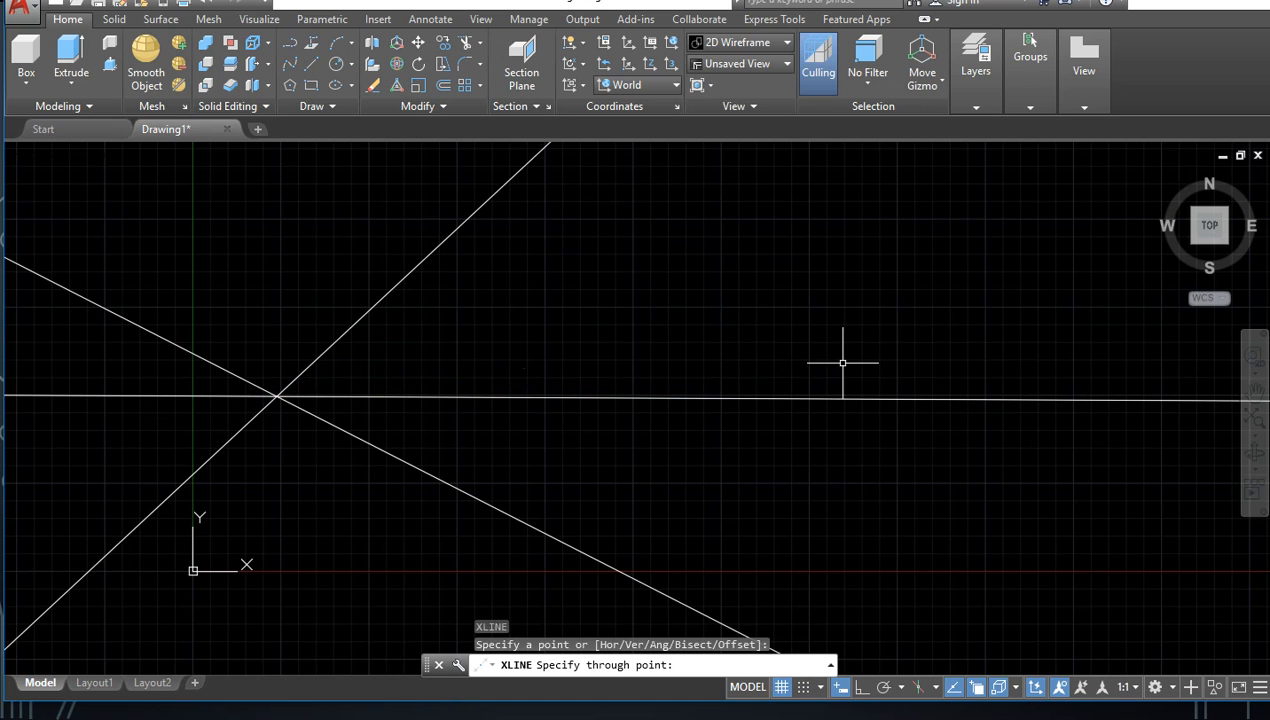
pyautogui.press('Escape')
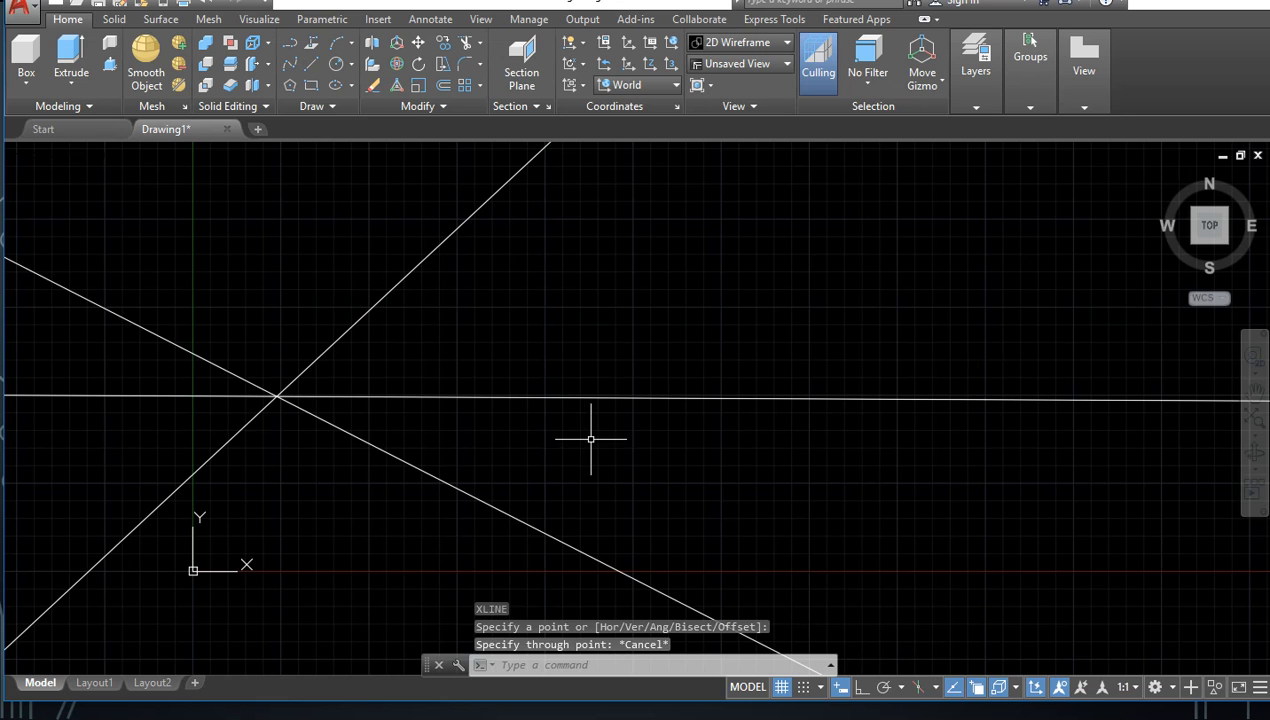
# Step: Undo the three construction lines to empty the drawing area
pyautogui.scroll(-5, 400, 385)
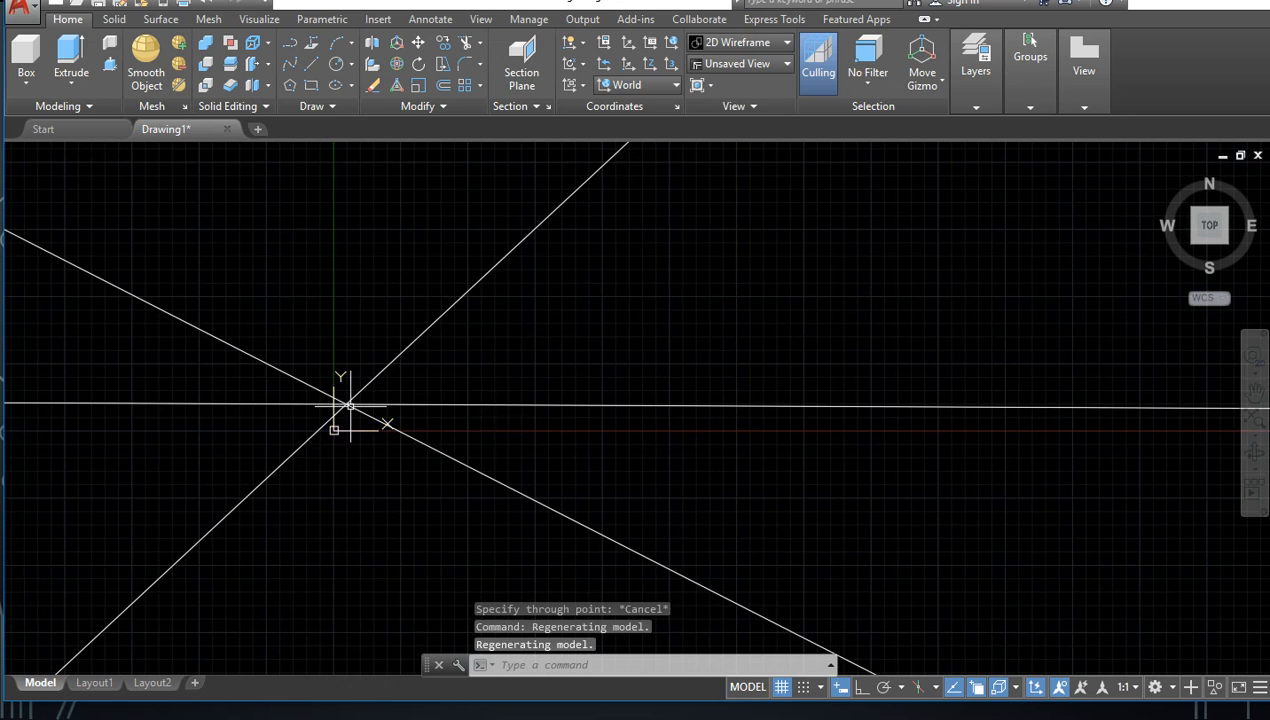
pyautogui.scroll(4, 500, 440)
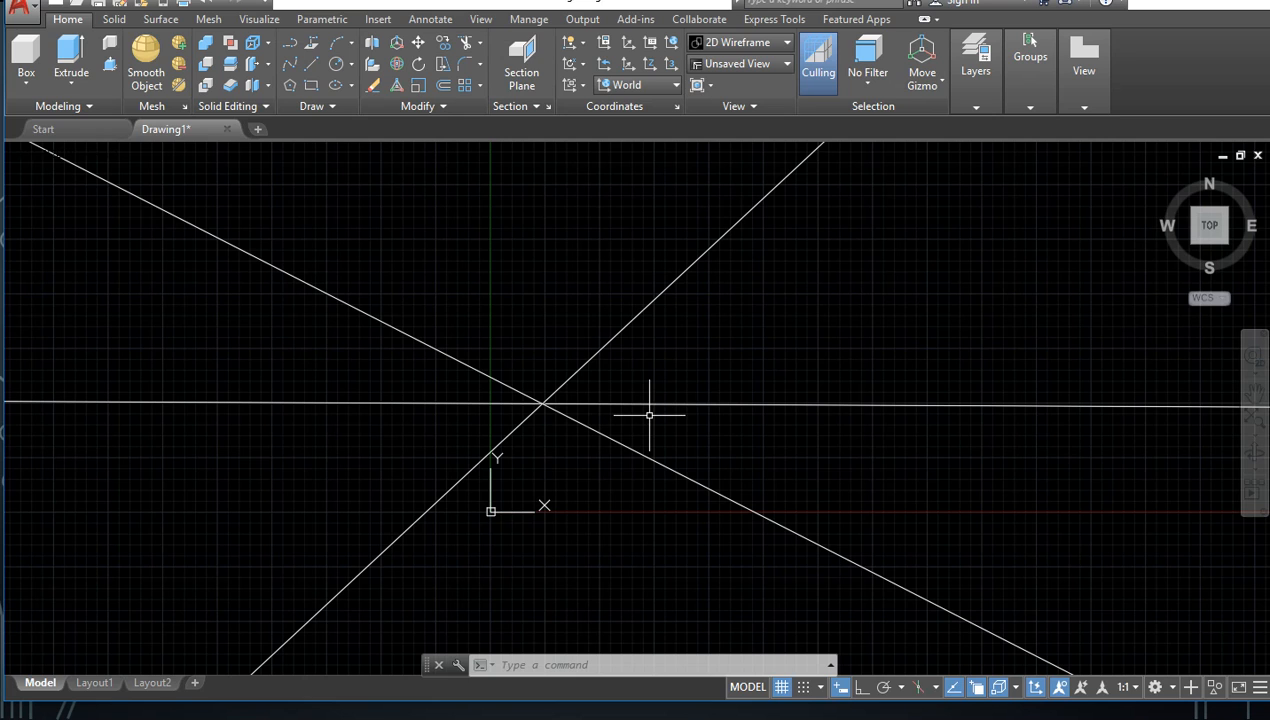
pyautogui.hotkey('ctrl', 'z')
pyautogui.hotkey('ctrl', 'z')
pyautogui.hotkey('ctrl', 'z')
pyautogui.scroll(-6, 530, 417)
pyautogui.moveTo(568, 421); pyautogui.dragTo(541, 440, button='middle')
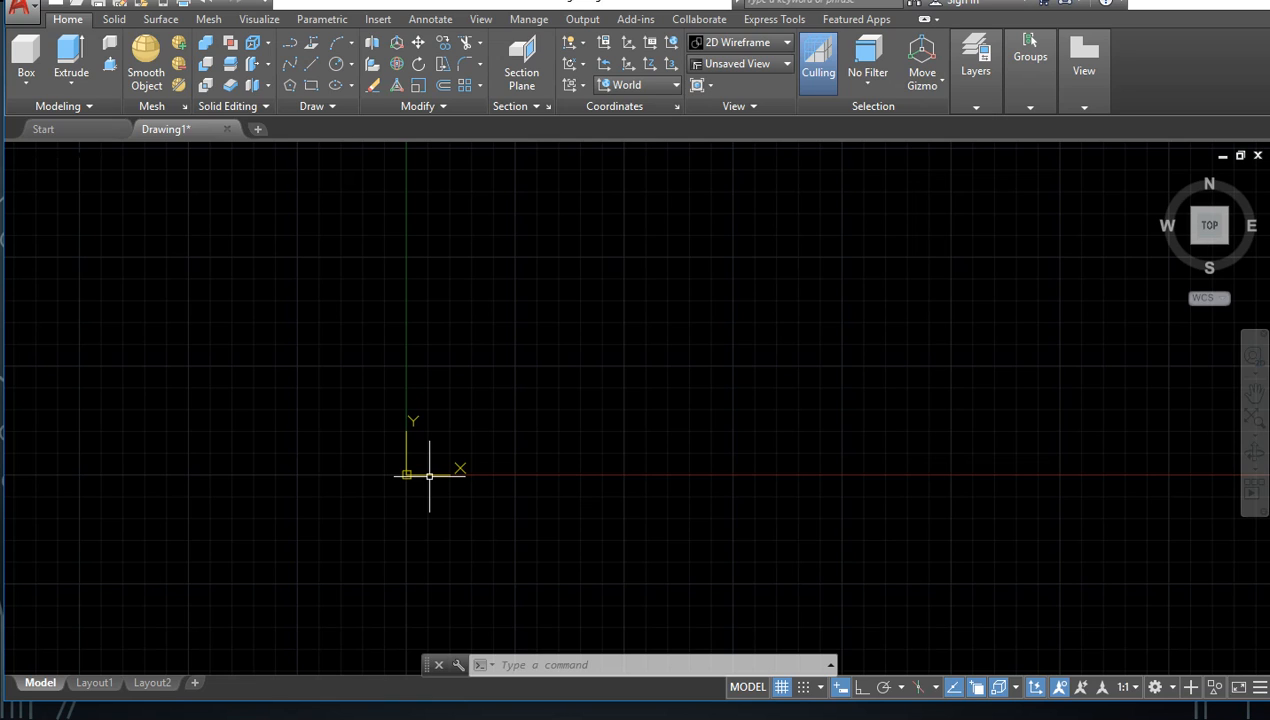
# Step: Draw three construction lines through the origin 0,0: one rising diagonally, one falling diagonally and one nearly horizontal
pyautogui.write('L')
pyautogui.press('BackSpace')
pyautogui.write('XL')
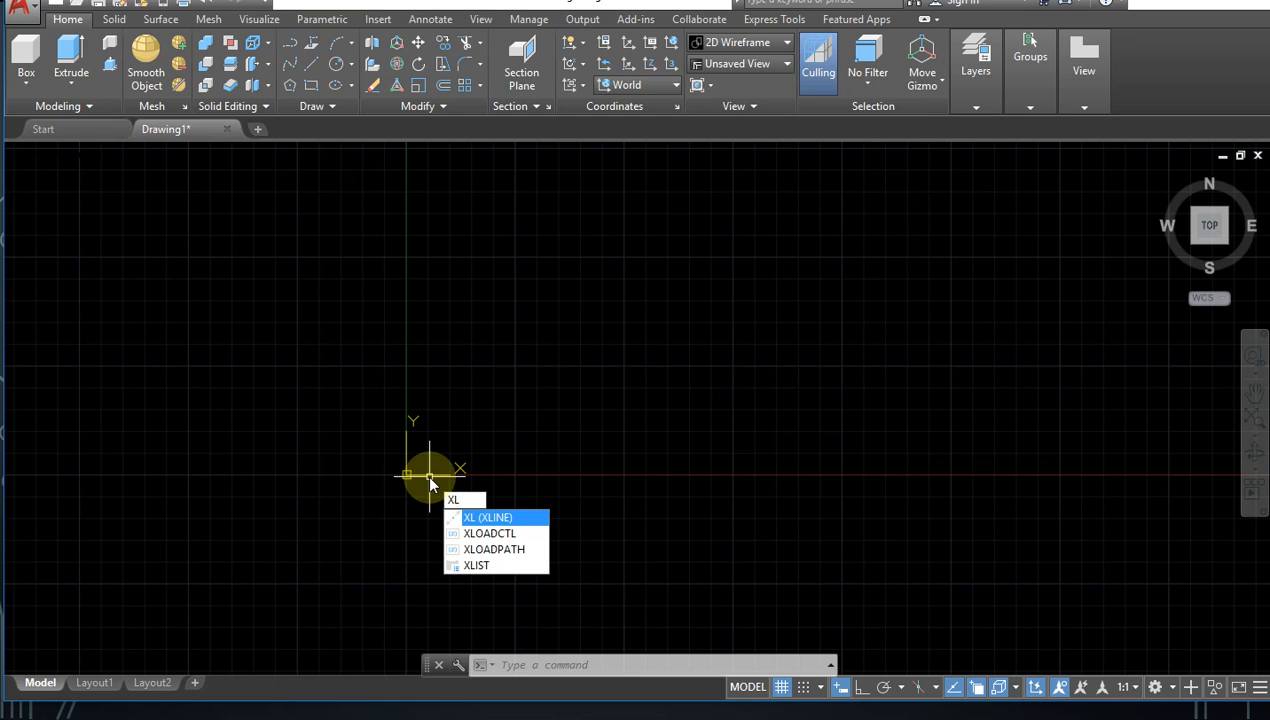
pyautogui.press('Return')
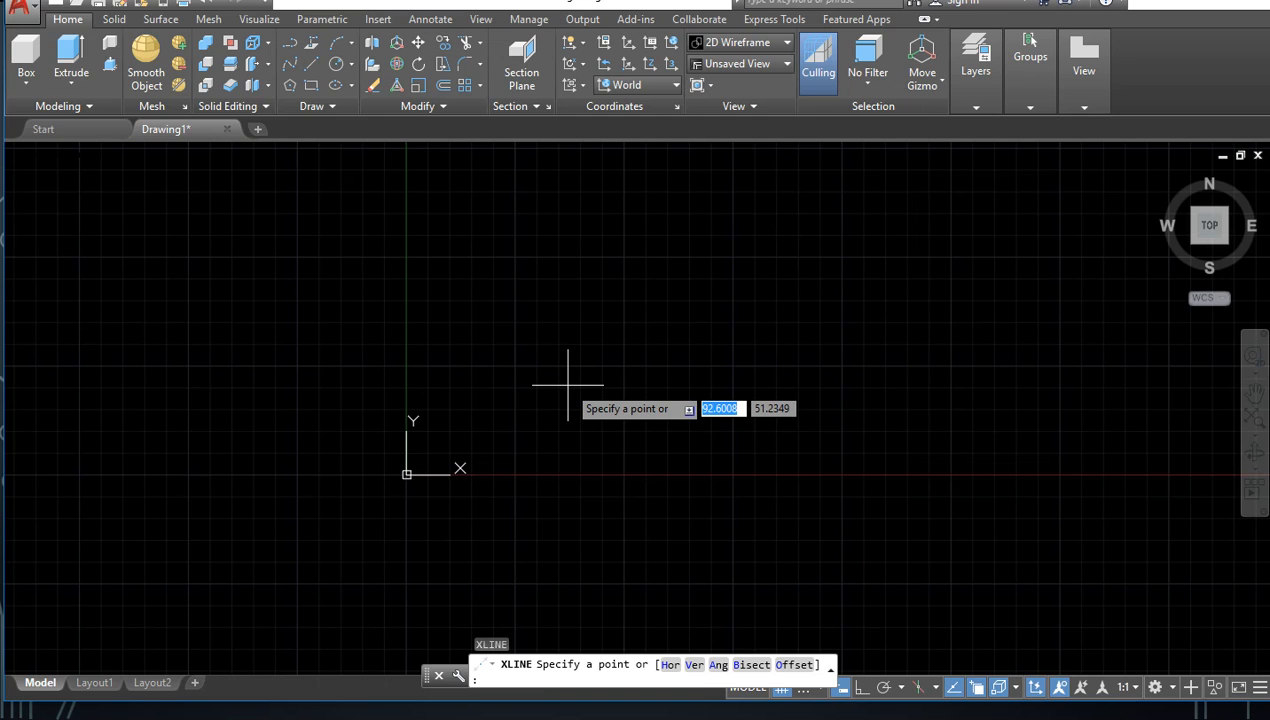
pyautogui.write('0')
pyautogui.press('Tab')
pyautogui.write('0')
pyautogui.press('Return')
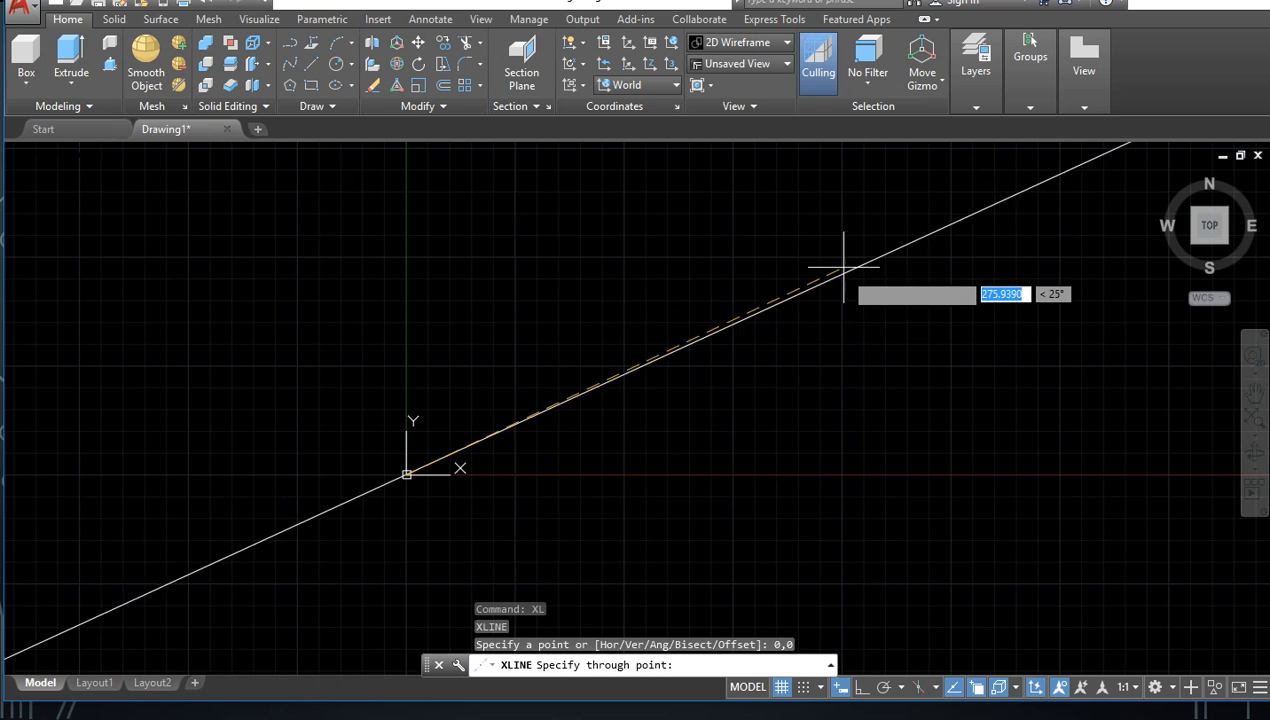
pyautogui.click(817, 250)
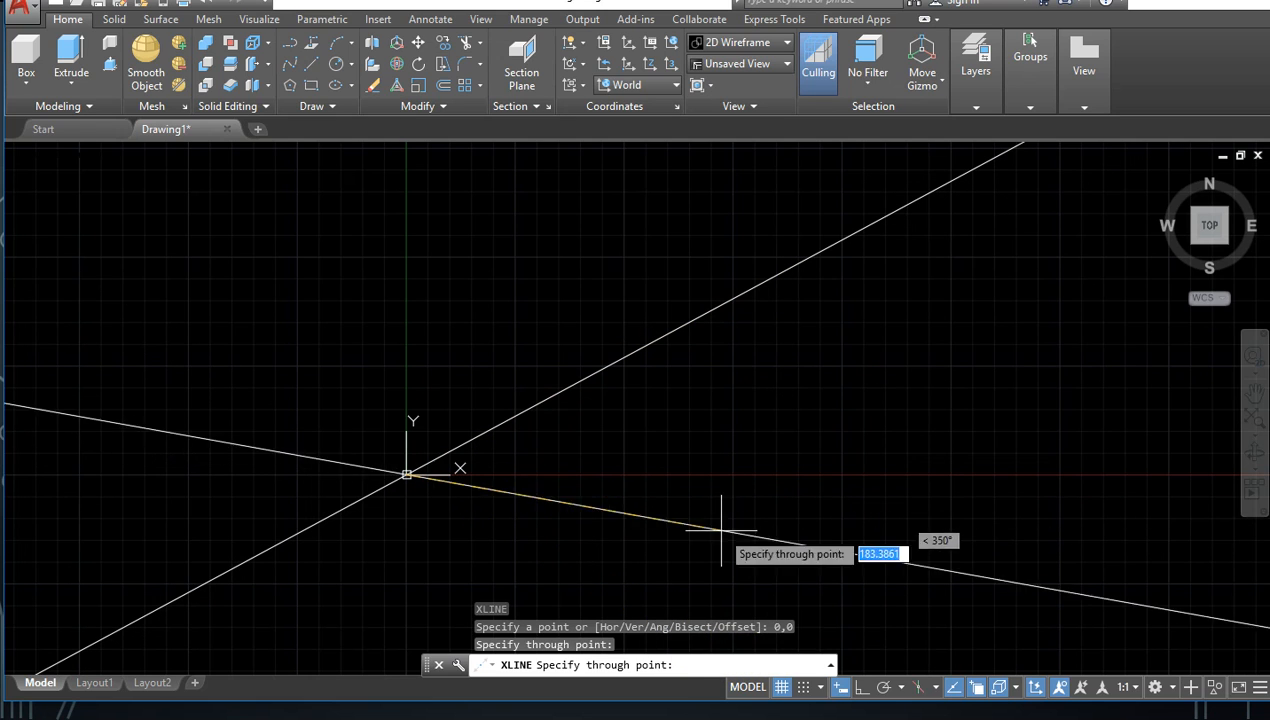
pyautogui.click(643, 628)
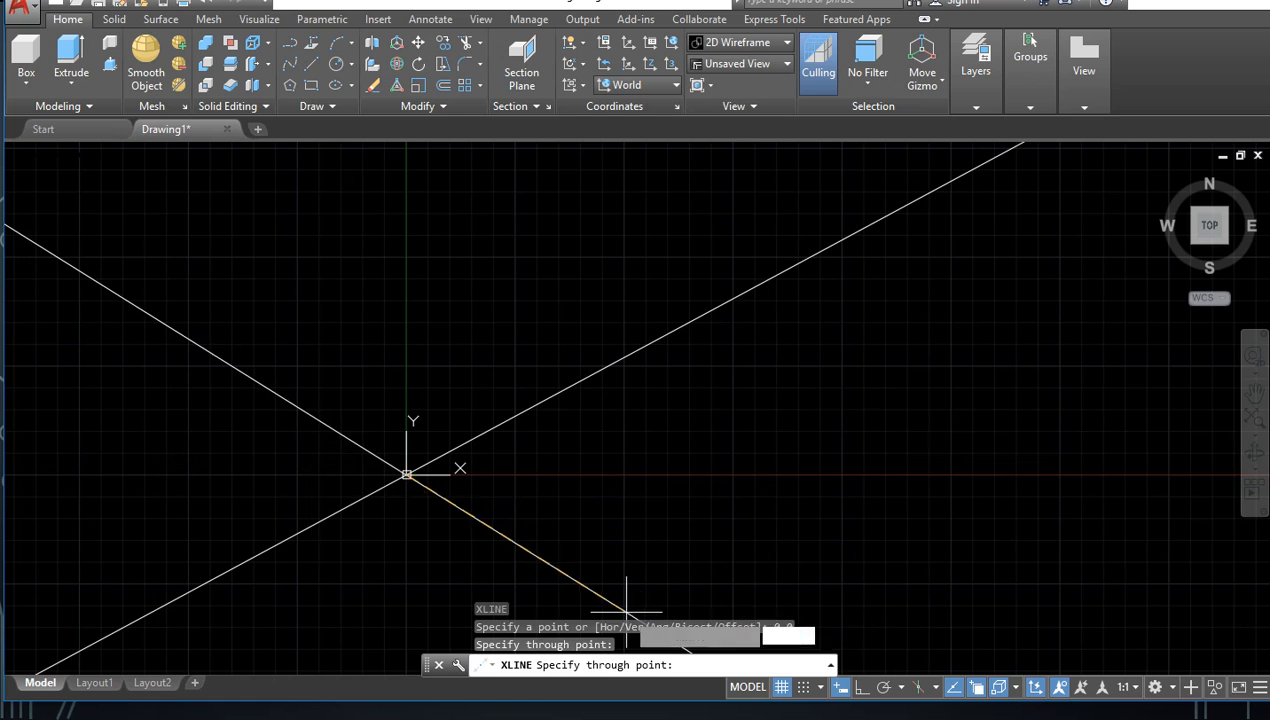
pyautogui.click(789, 480)
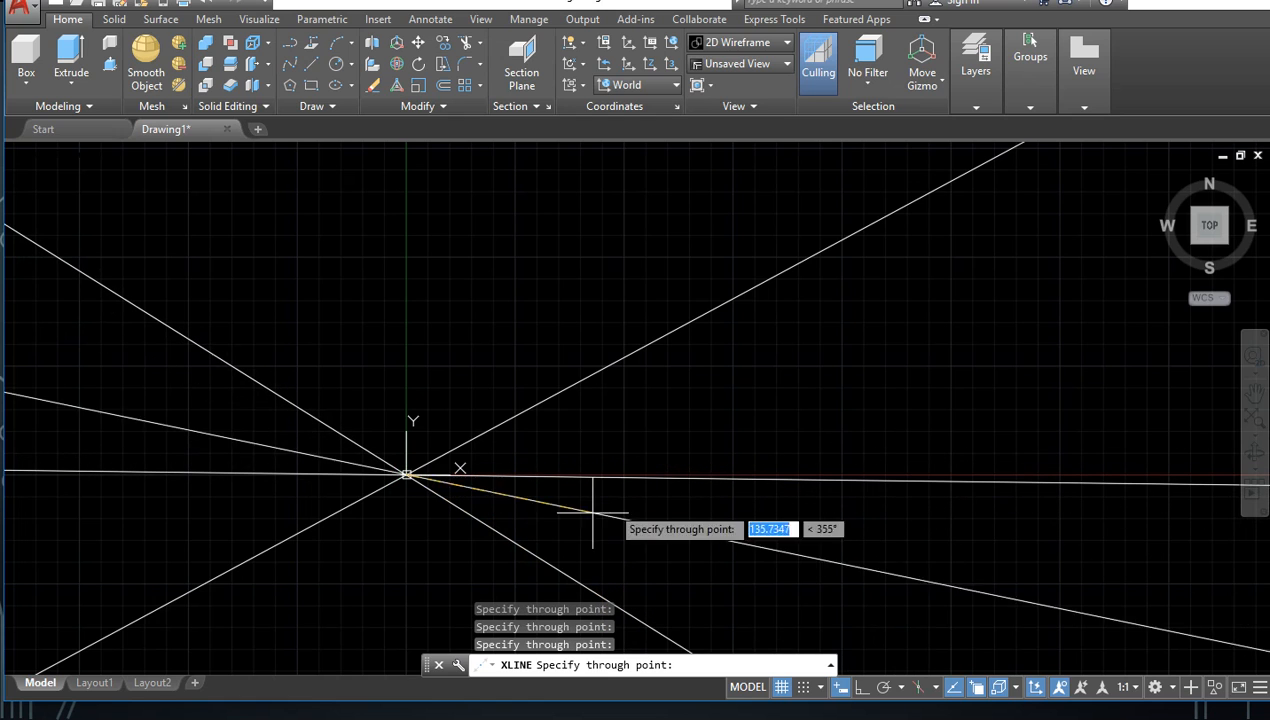
pyautogui.press('Escape')
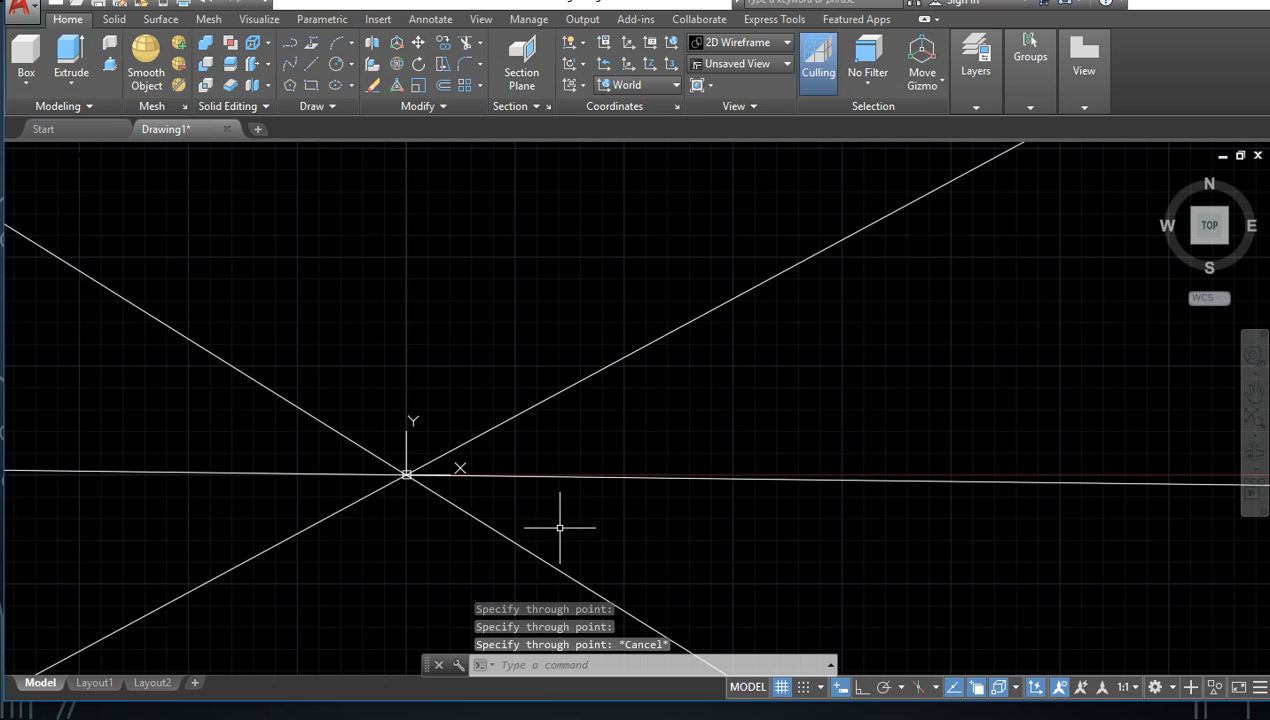
pyautogui.scroll(-5, 421, 546)
pyautogui.moveTo(426, 543)
pyautogui.mouseDown(button='middle')
pyautogui.moveTo(482, 312)
pyautogui.moveTo(409, 499)
pyautogui.moveTo(516, 456)
pyautogui.moveTo(503, 475)
pyautogui.mouseUp(button='middle')
pyautogui.scroll(2, 482, 312)
pyautogui.scroll(-4, 409, 499)
pyautogui.scroll(-1, 409, 499)
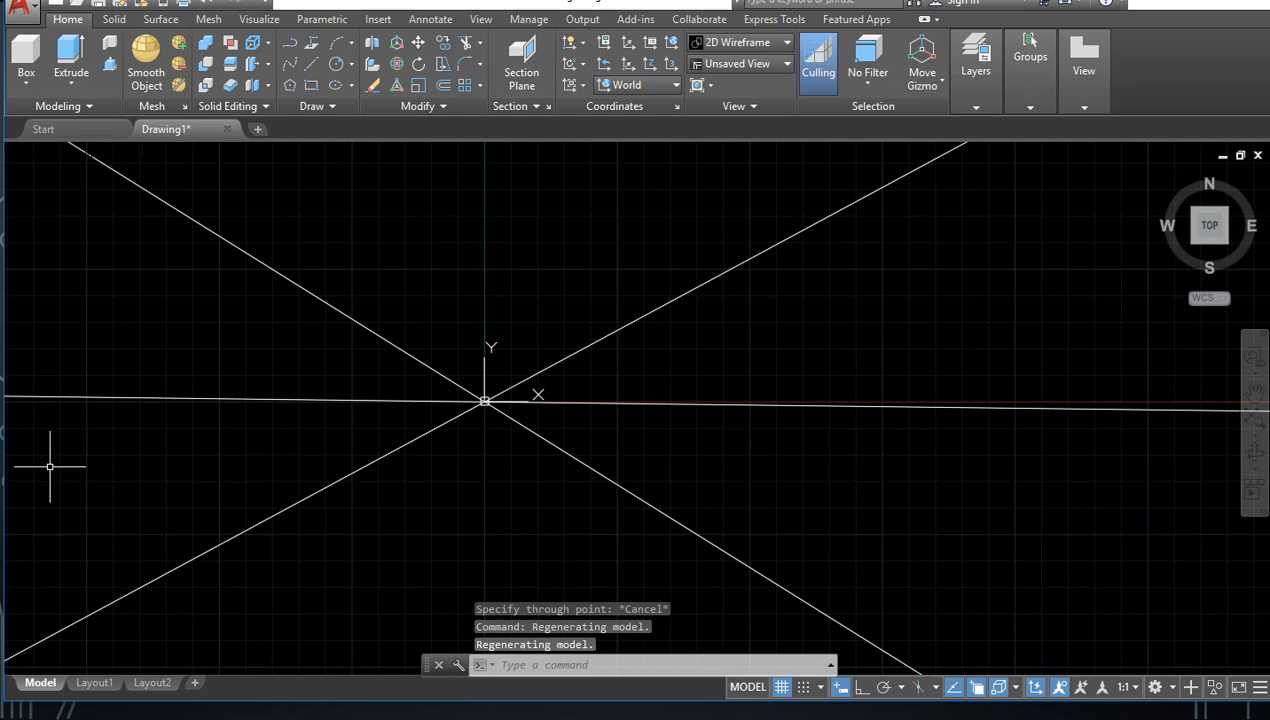
pyautogui.press('Return')
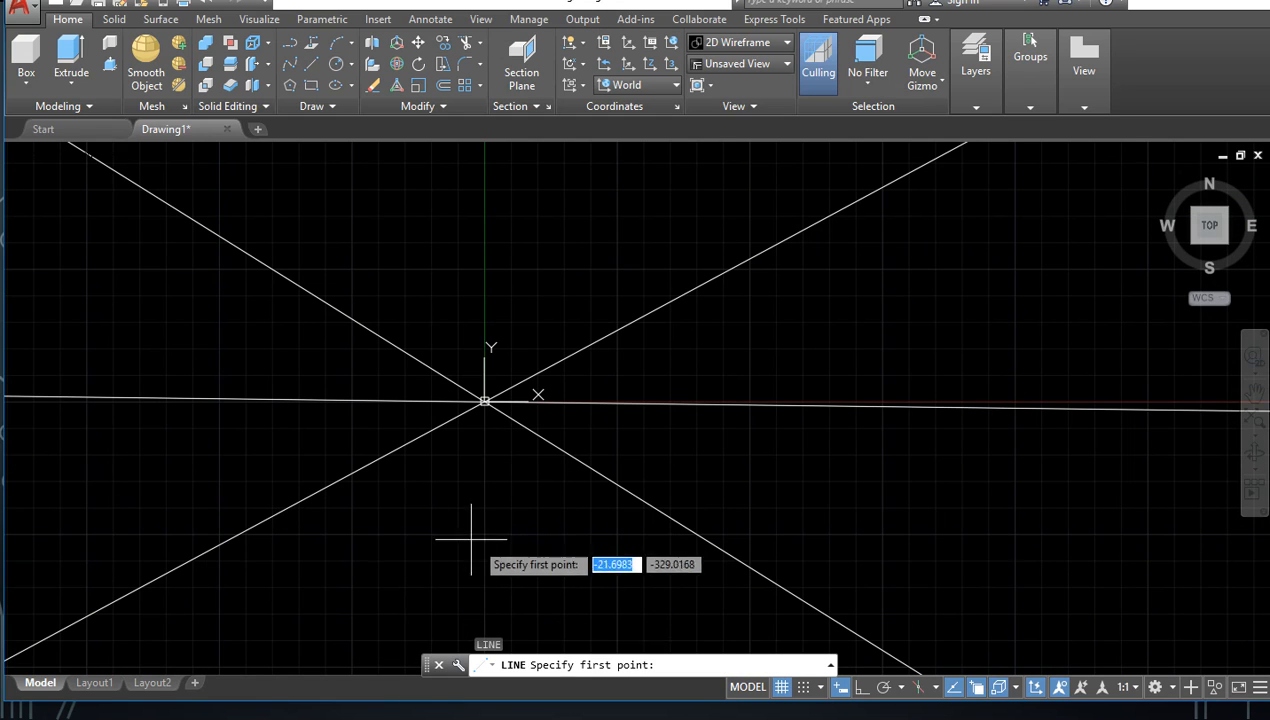
pyautogui.click(238, 535)
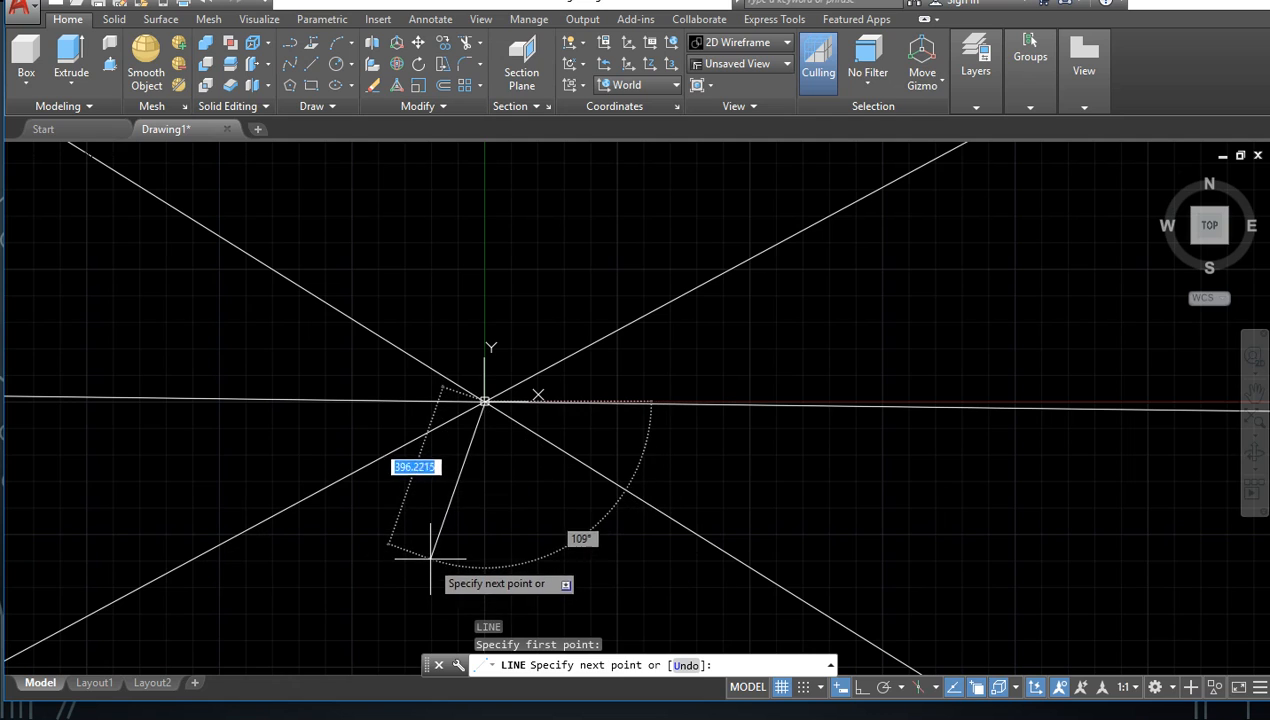
pyautogui.press('Escape')
pyautogui.press('Escape')
pyautogui.press('Escape')
pyautogui.click(873, 542)
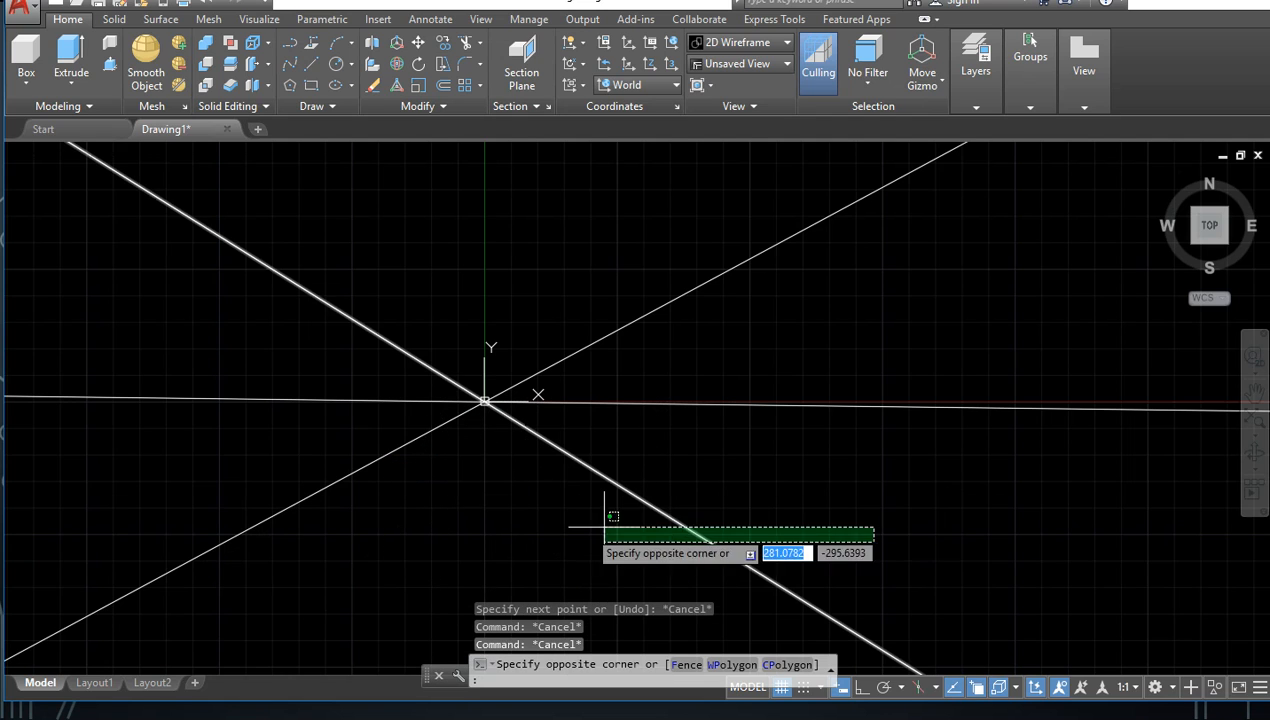
pyautogui.click(751, 527)
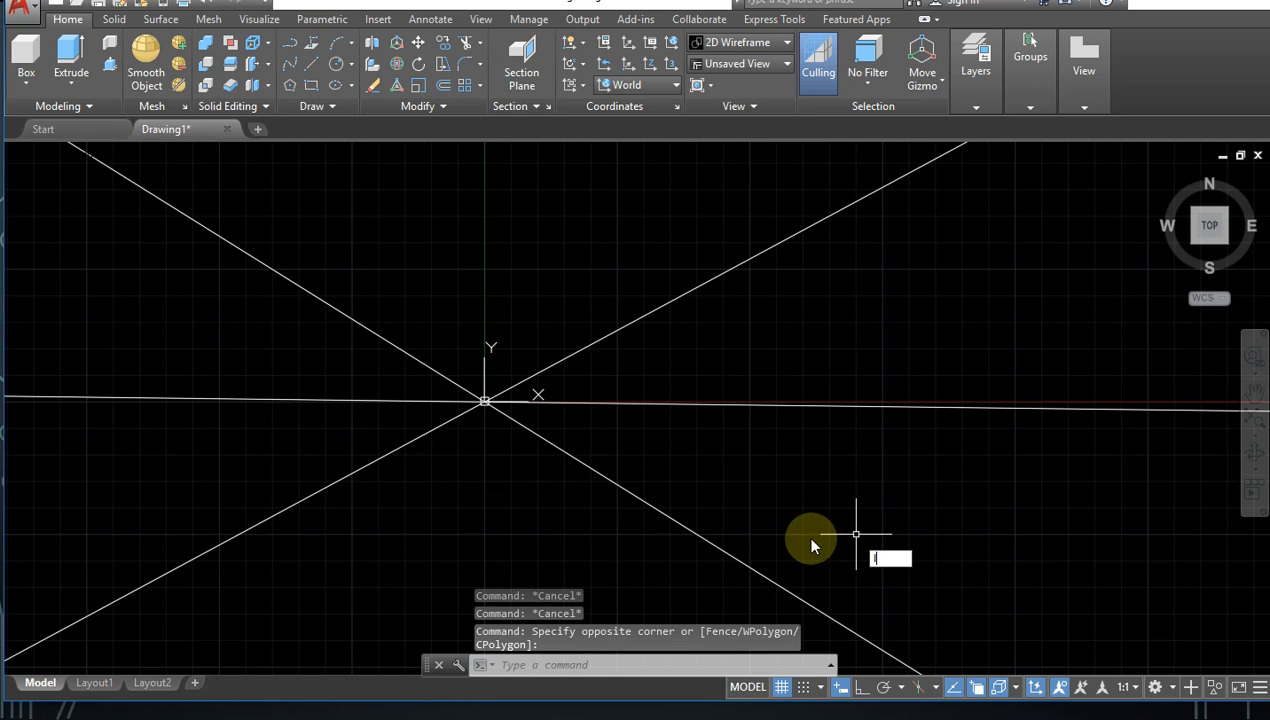
# Step: With Ortho on, draw a horizontal line about 2400 units long below the X axis, crossing both diagonal construction lines
pyautogui.write('L')
pyautogui.press('Return')
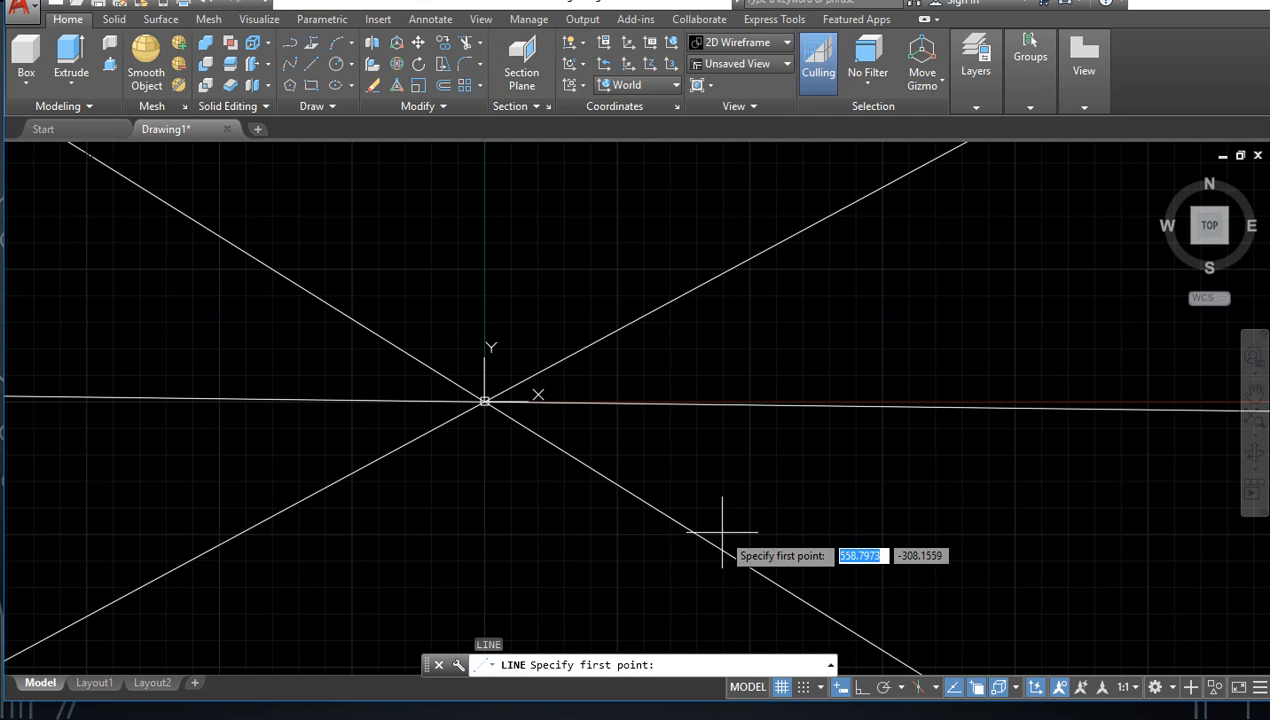
pyautogui.scroll(5, 514, 435)
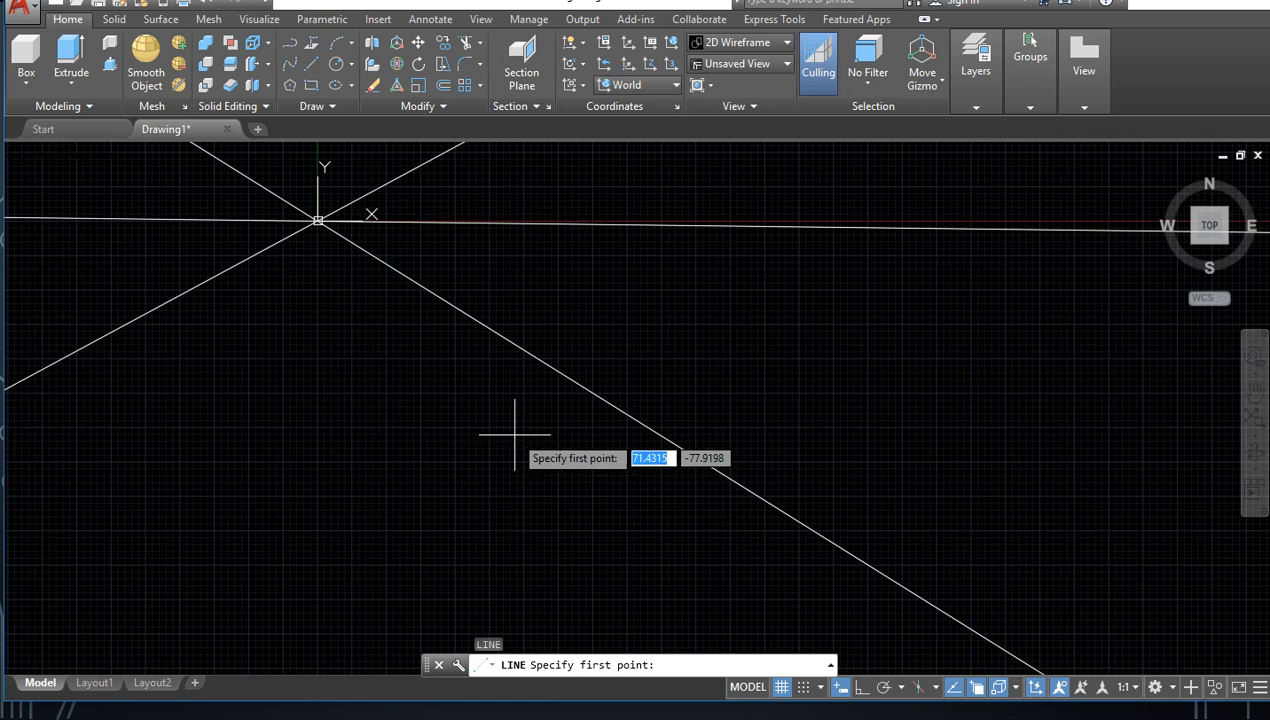
pyautogui.scroll(-3, 450, 385)
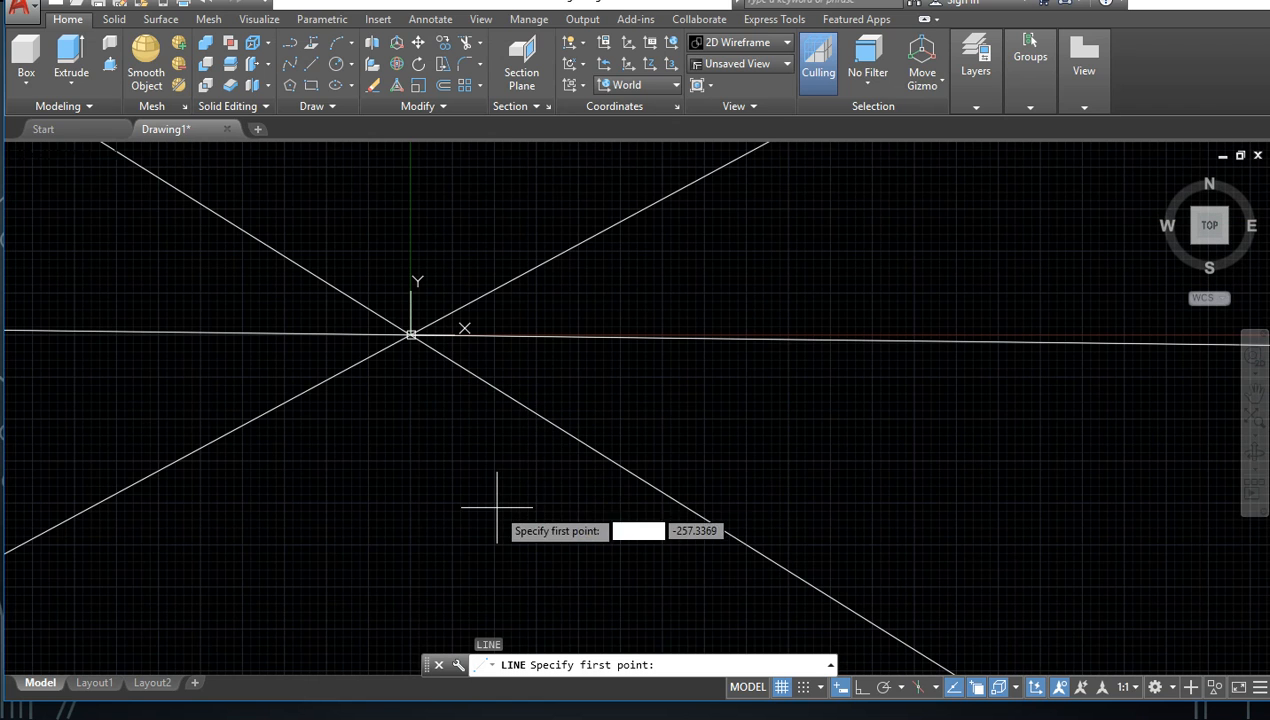
pyautogui.scroll(-3, 540, 480)
pyautogui.click(803, 560)
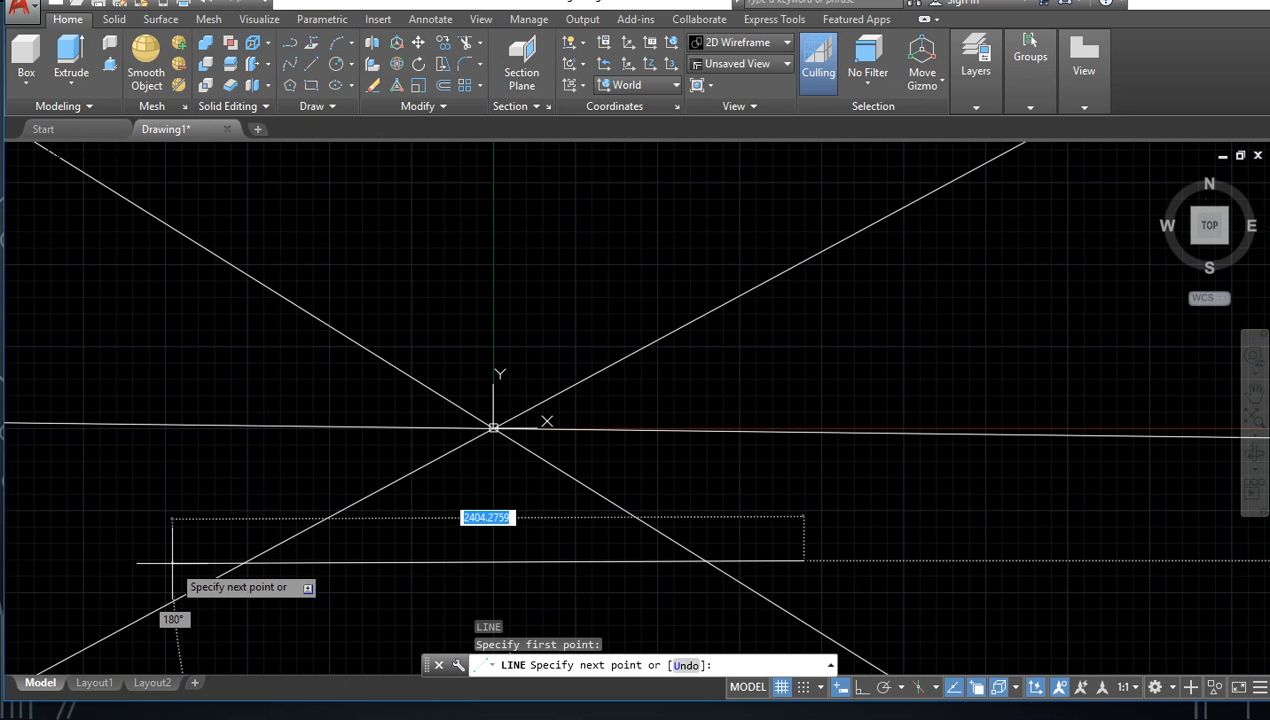
pyautogui.press('F8')
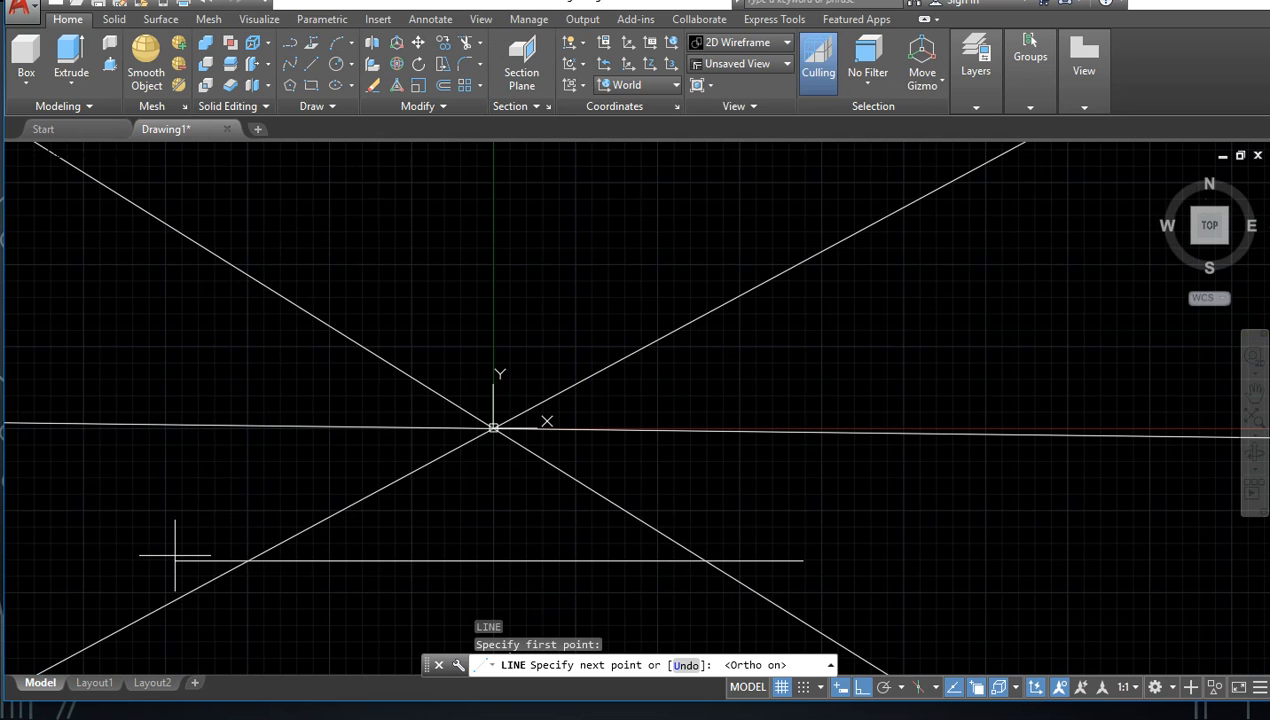
pyautogui.click(175, 559)
pyautogui.press('Return')
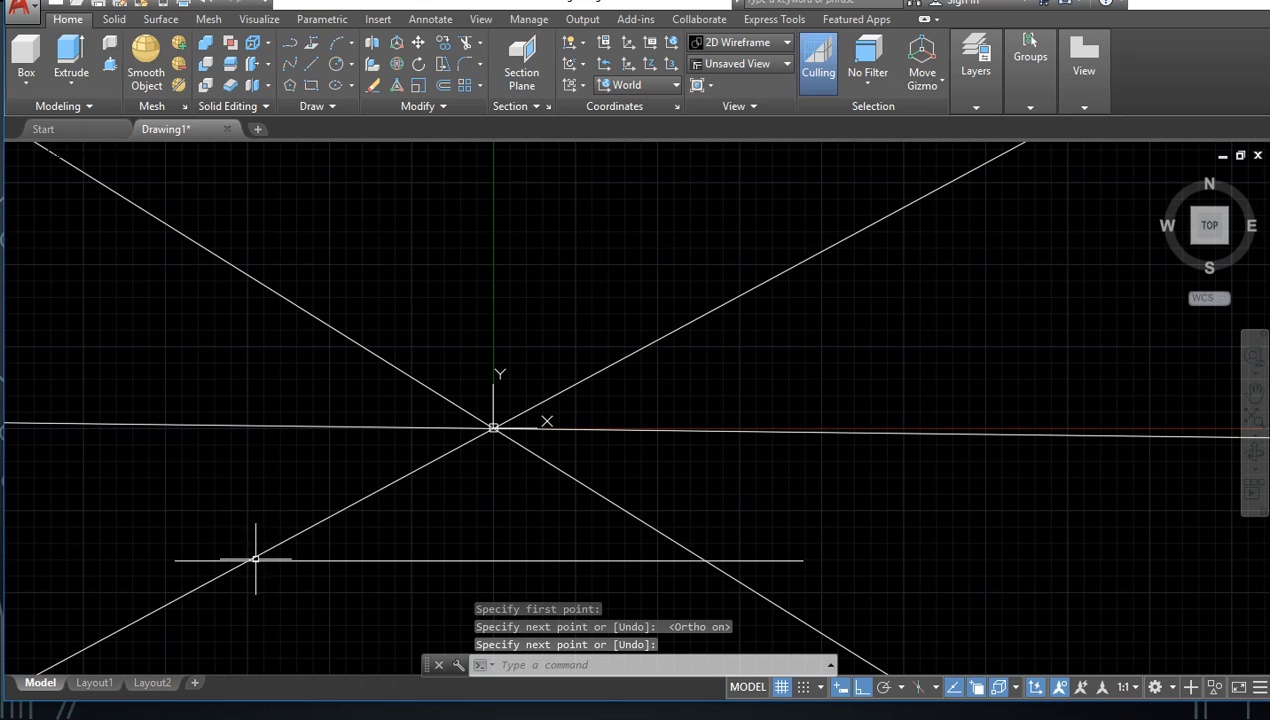
# Step: Draw a vertical line upward from the lower horizontal line's intersection with the rising construction line, ending above the falling one
pyautogui.press('Return')
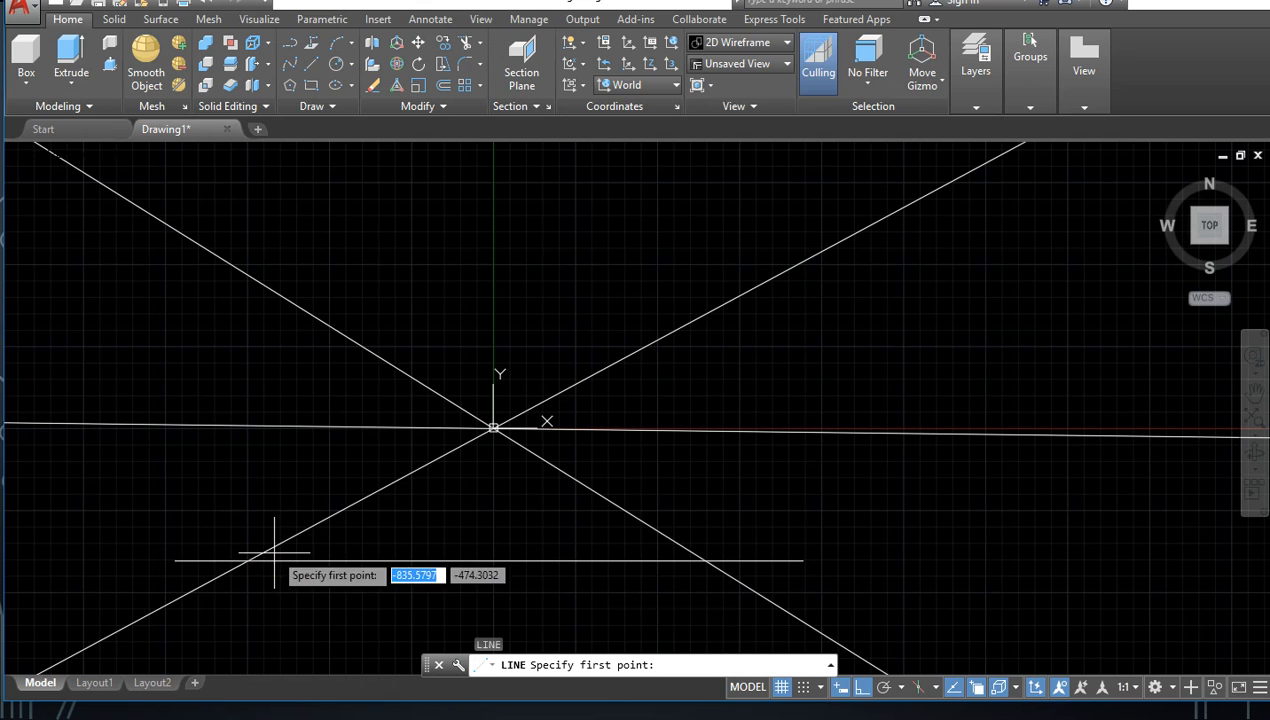
pyautogui.click(249, 559)
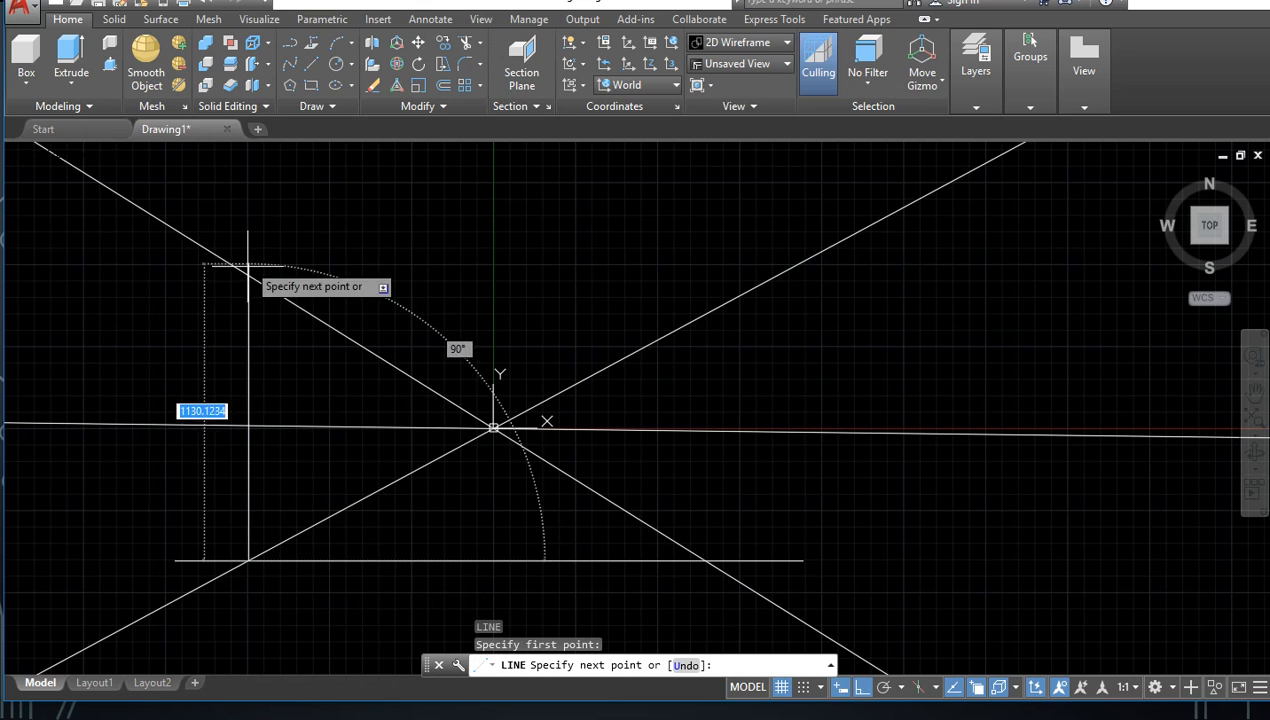
pyautogui.click(249, 212)
pyautogui.press('Escape')
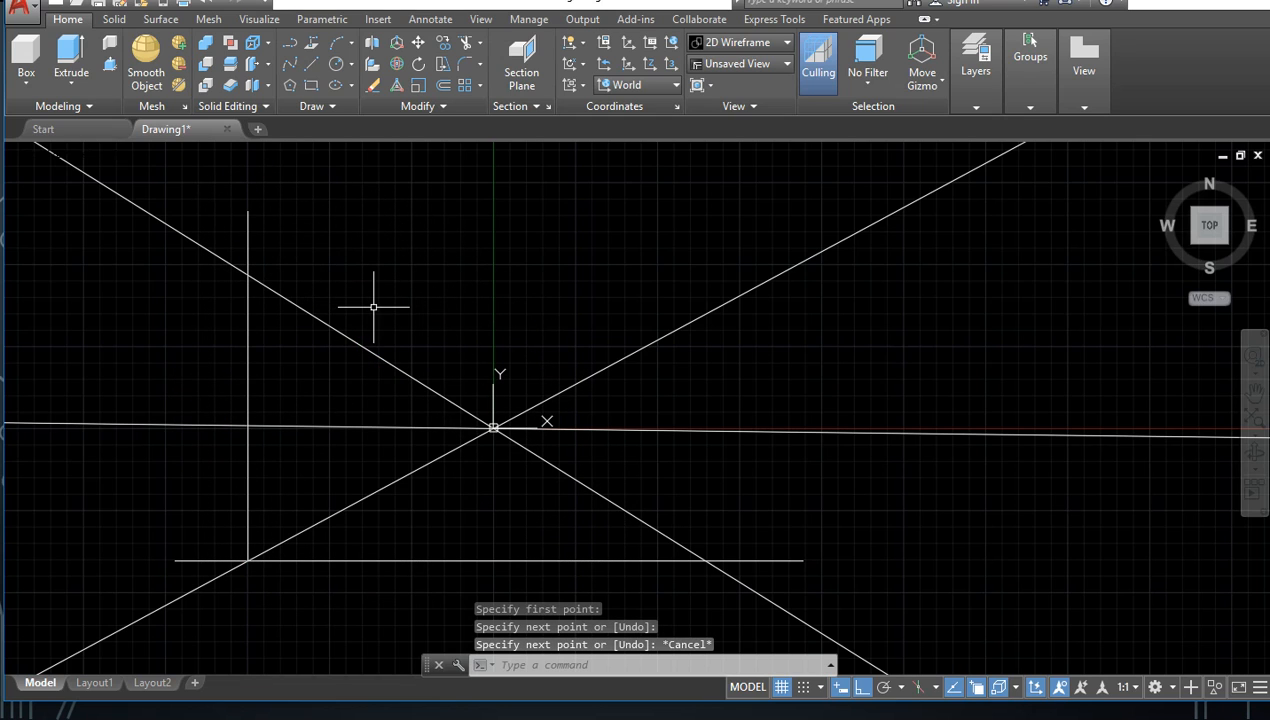
# Step: Draw a horizontal line from the vertical line's intersection with the falling construction line to just beyond the rising one
pyautogui.press('Return')
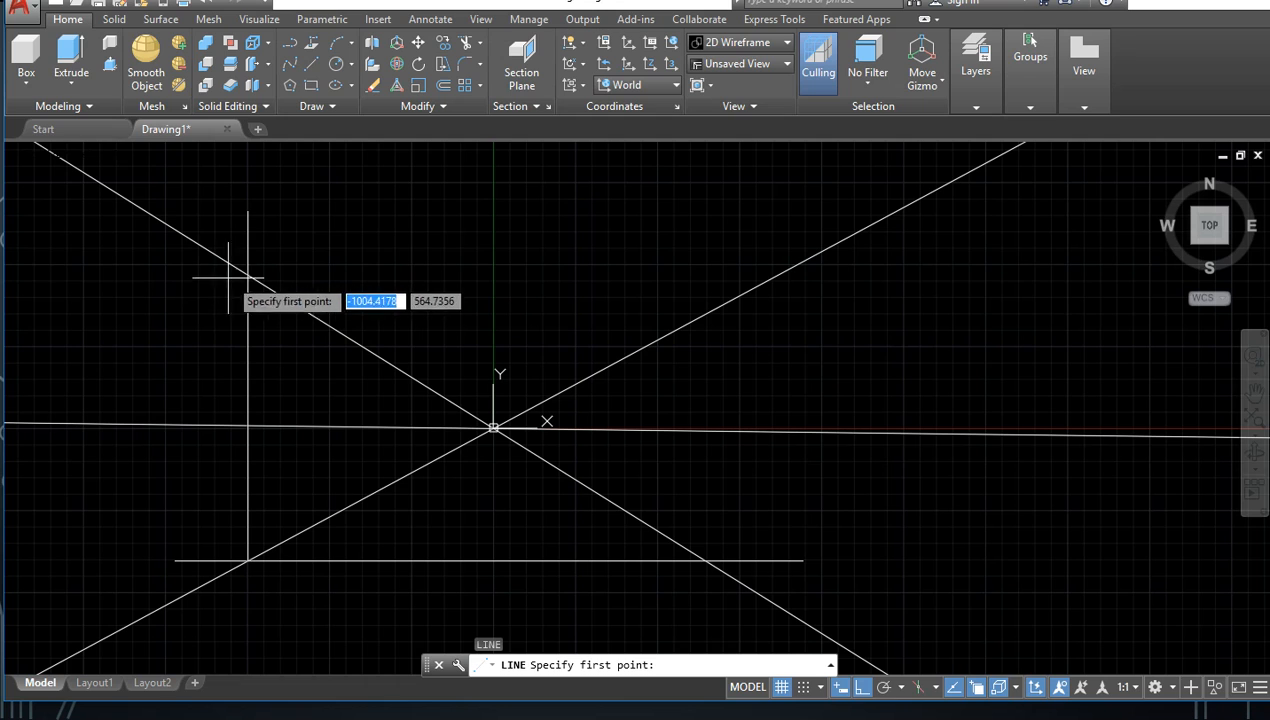
pyautogui.click(249, 273)
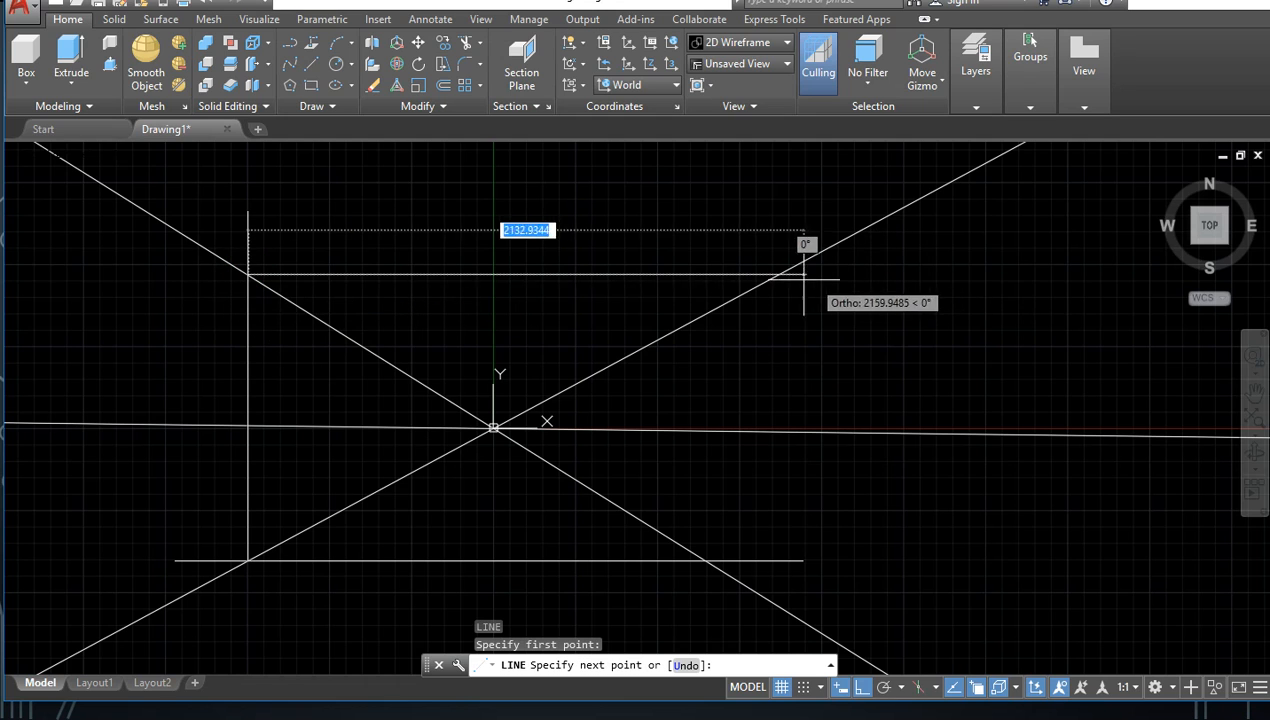
pyautogui.click(820, 280)
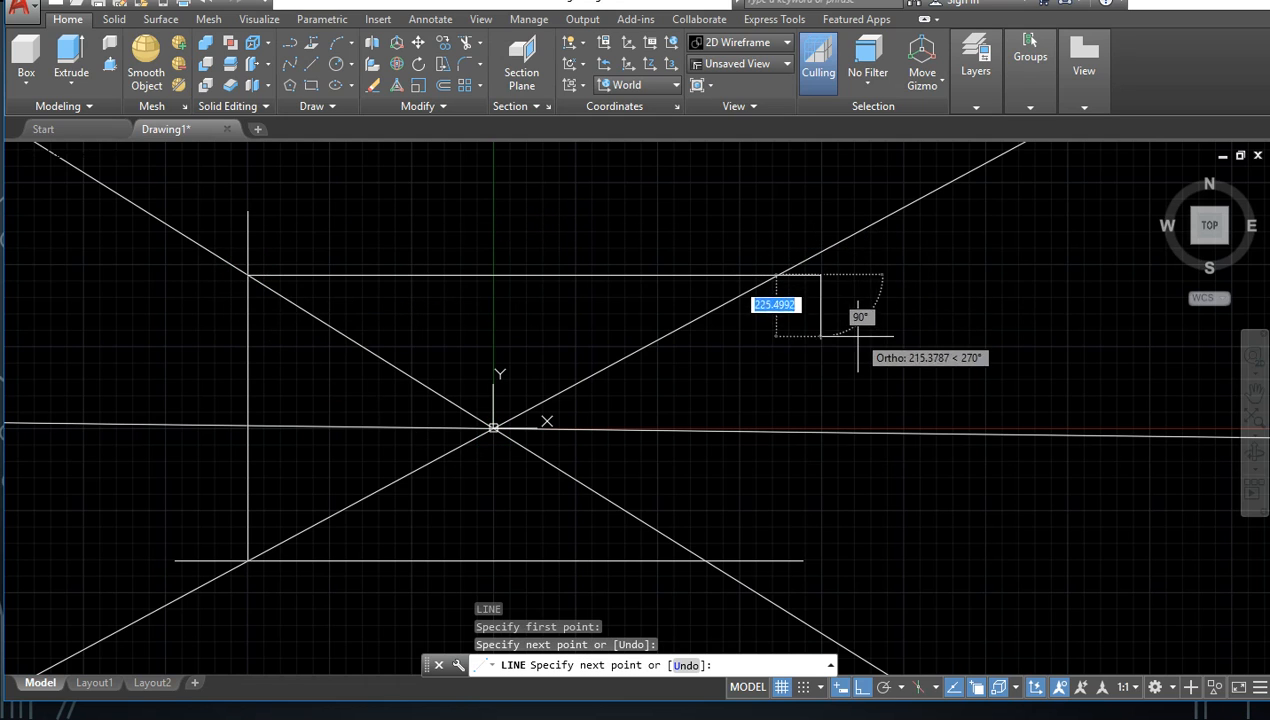
pyautogui.press('Escape')
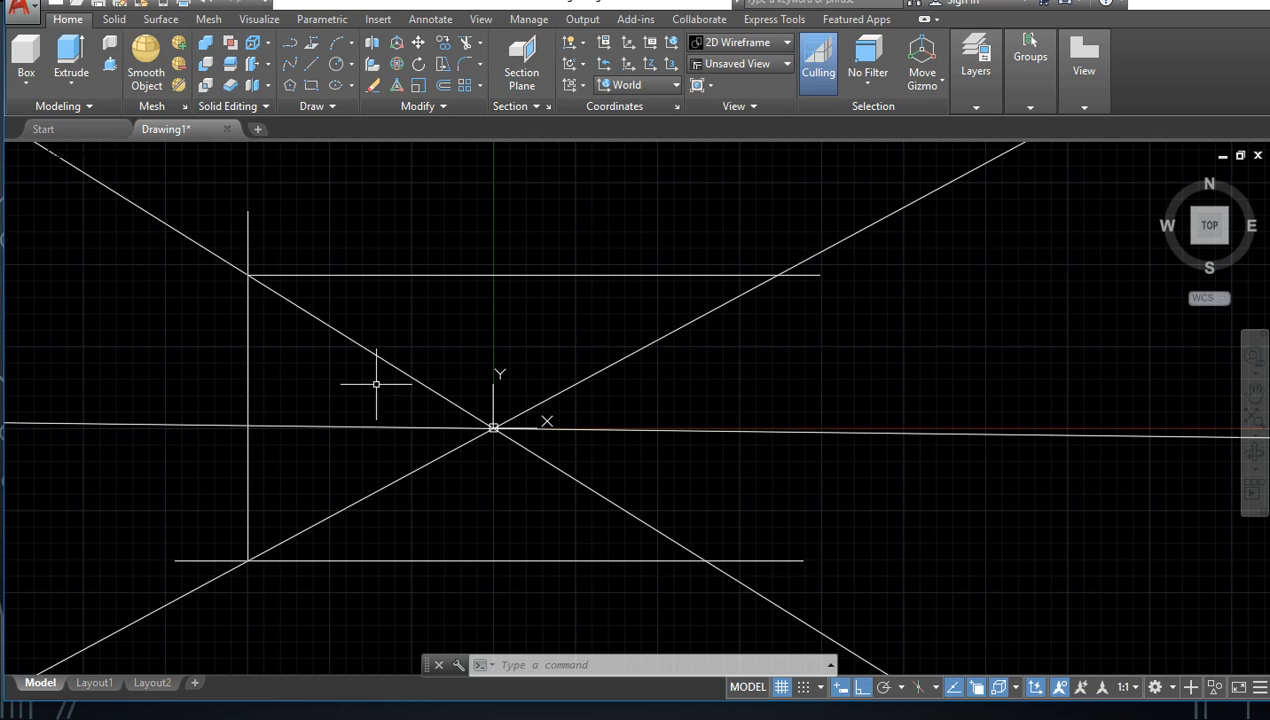
# Step: Draw a steep falling construction line through the origin and undo it
pyautogui.scroll(-5, 334, 478)
pyautogui.scroll(8, 439, 468)
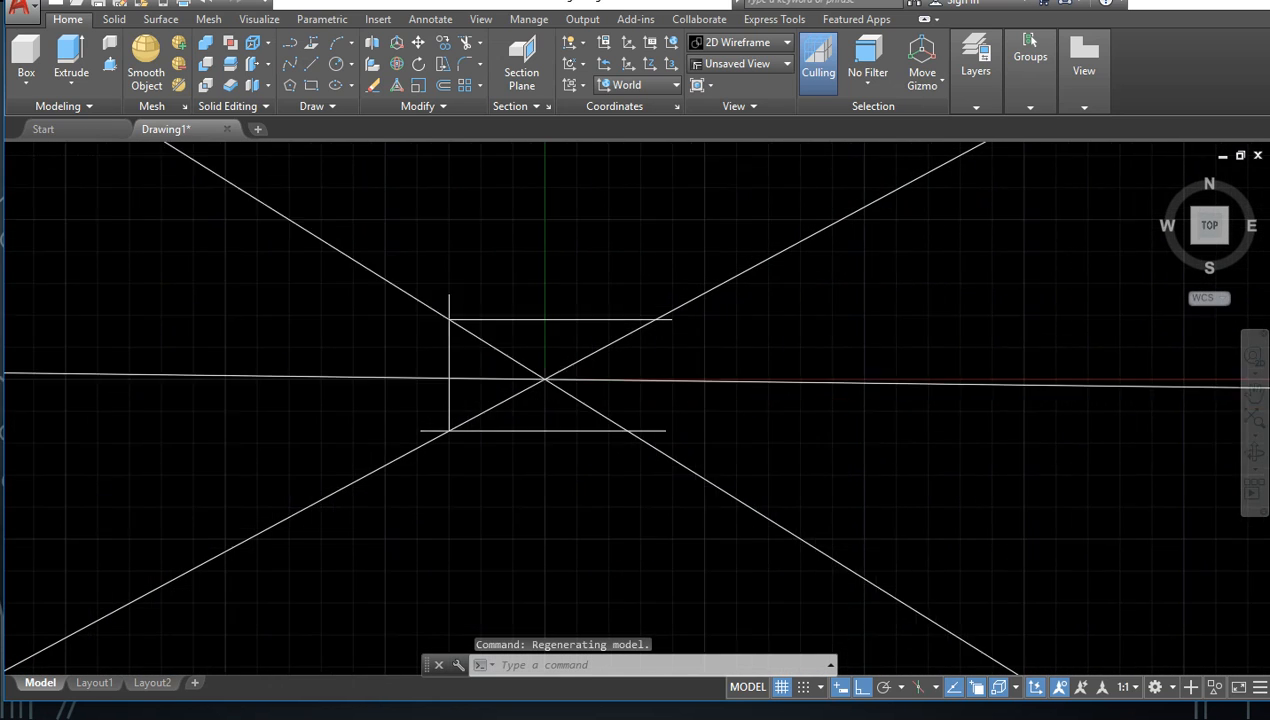
pyautogui.scroll(-5, 445, 377)
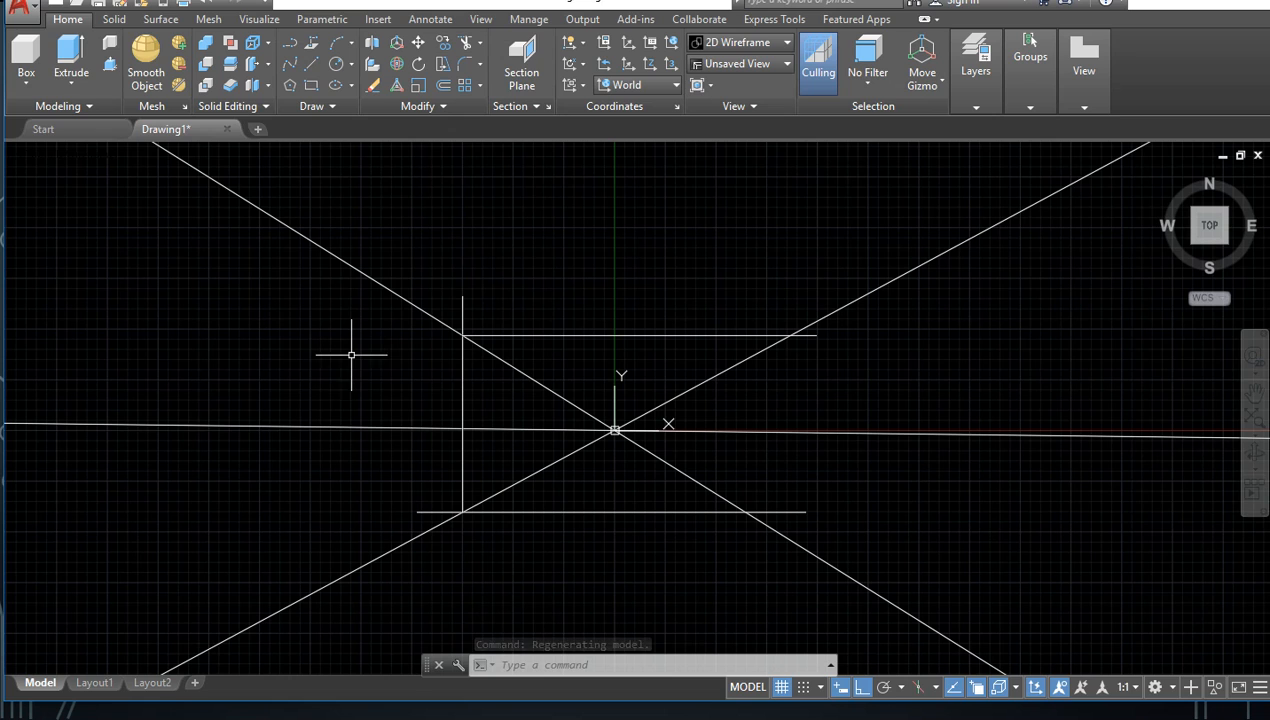
pyautogui.press('Return')
pyautogui.click(615, 430)
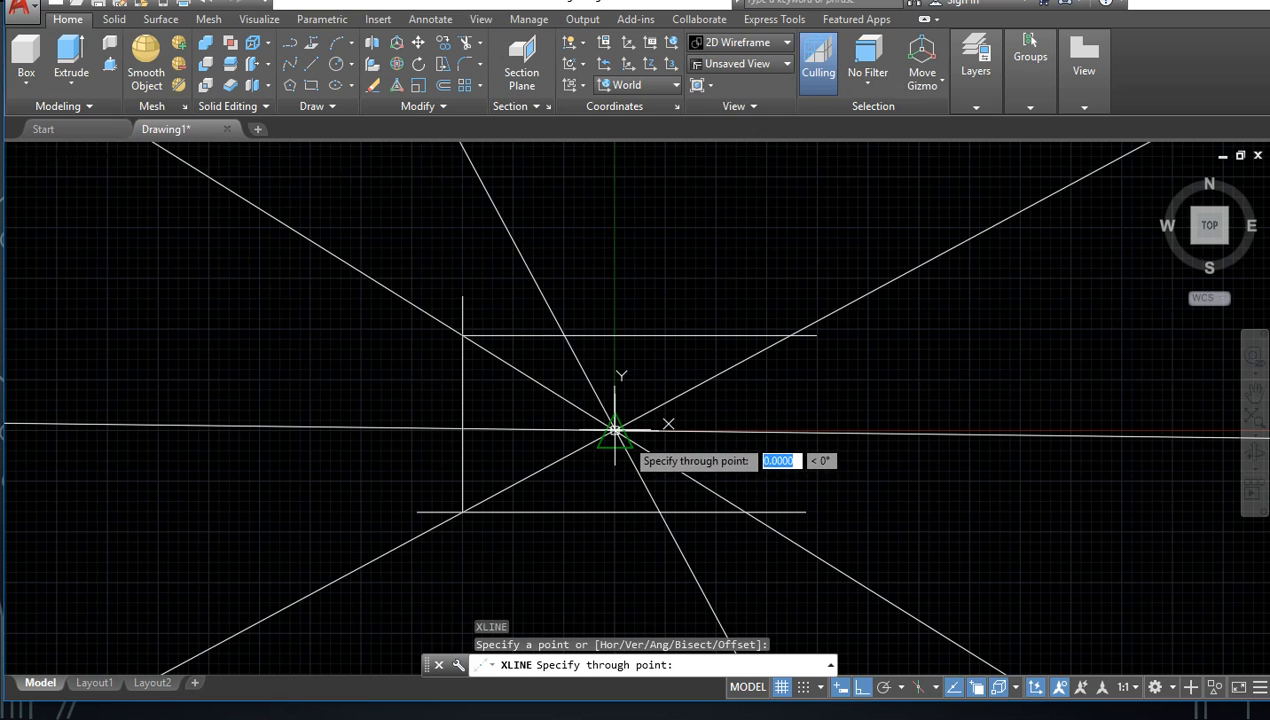
pyautogui.click(615, 430)
pyautogui.press('Escape')
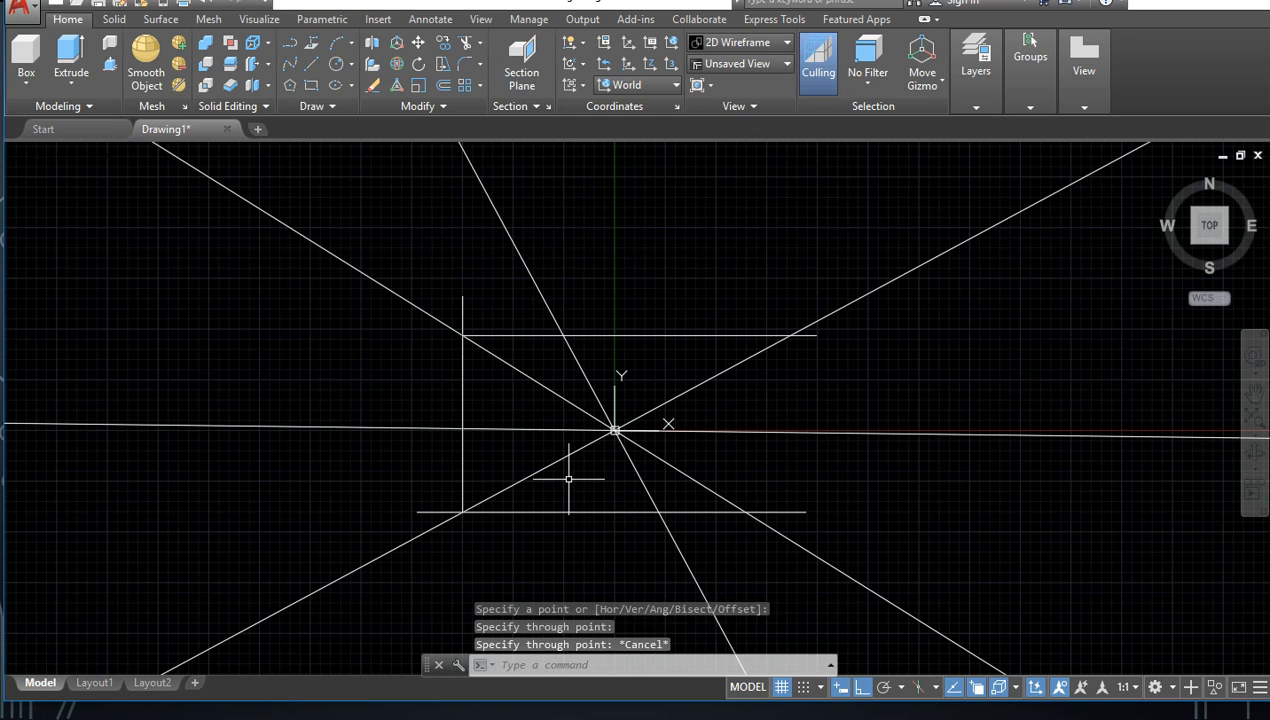
pyautogui.hotkey('ctrl', 'z')
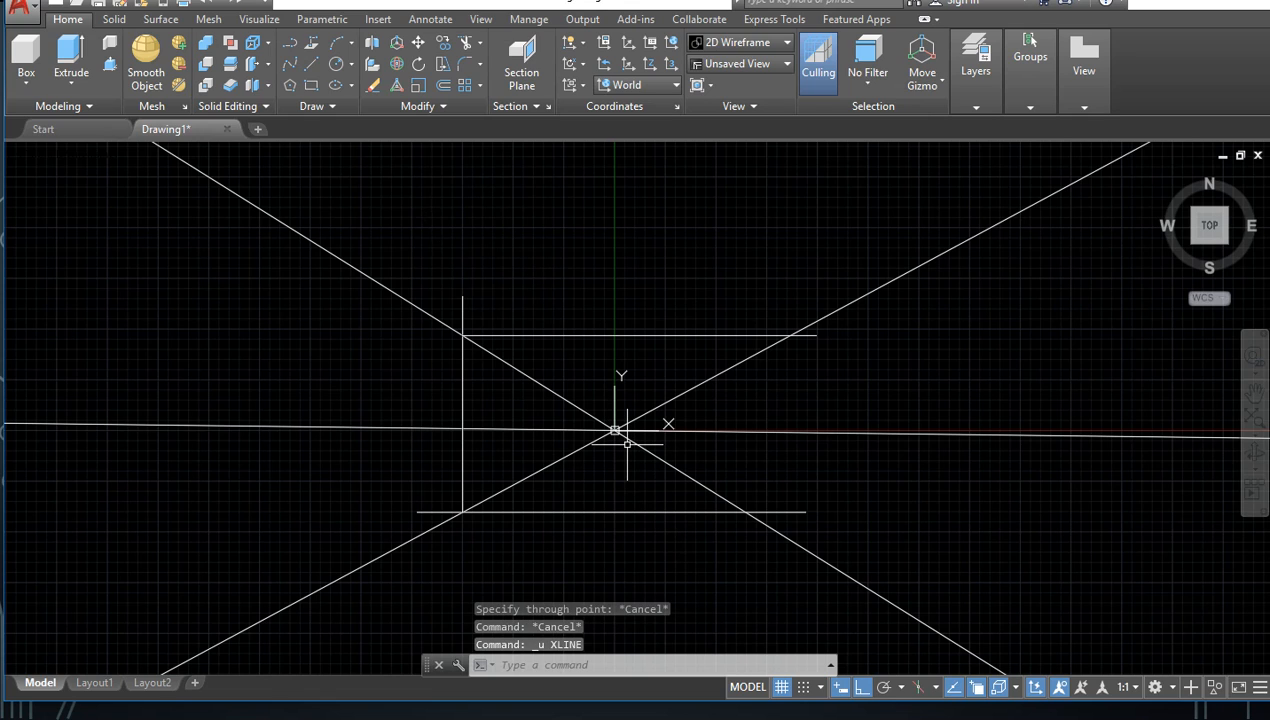
# Step: With Ortho off, draw a line about 3280 units long from the origin, sloping up to the left at about 163°
pyautogui.press('Return')
pyautogui.click(614, 430)
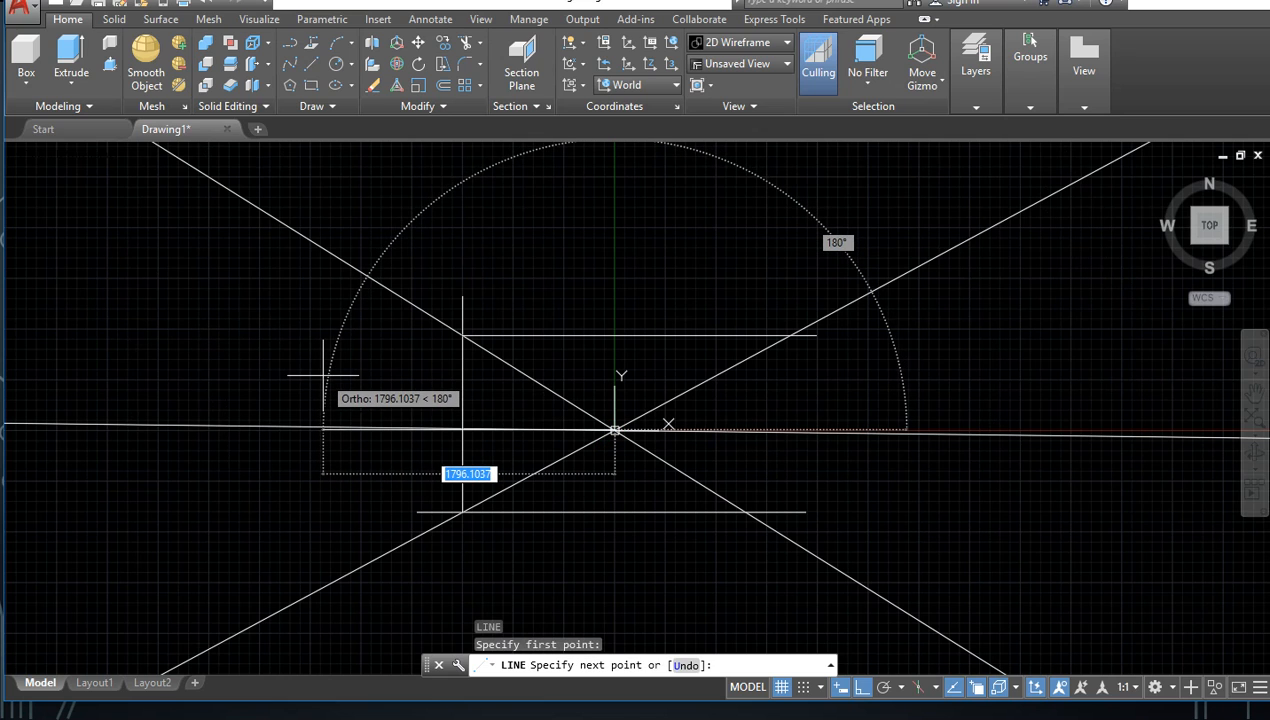
pyautogui.press('F8')
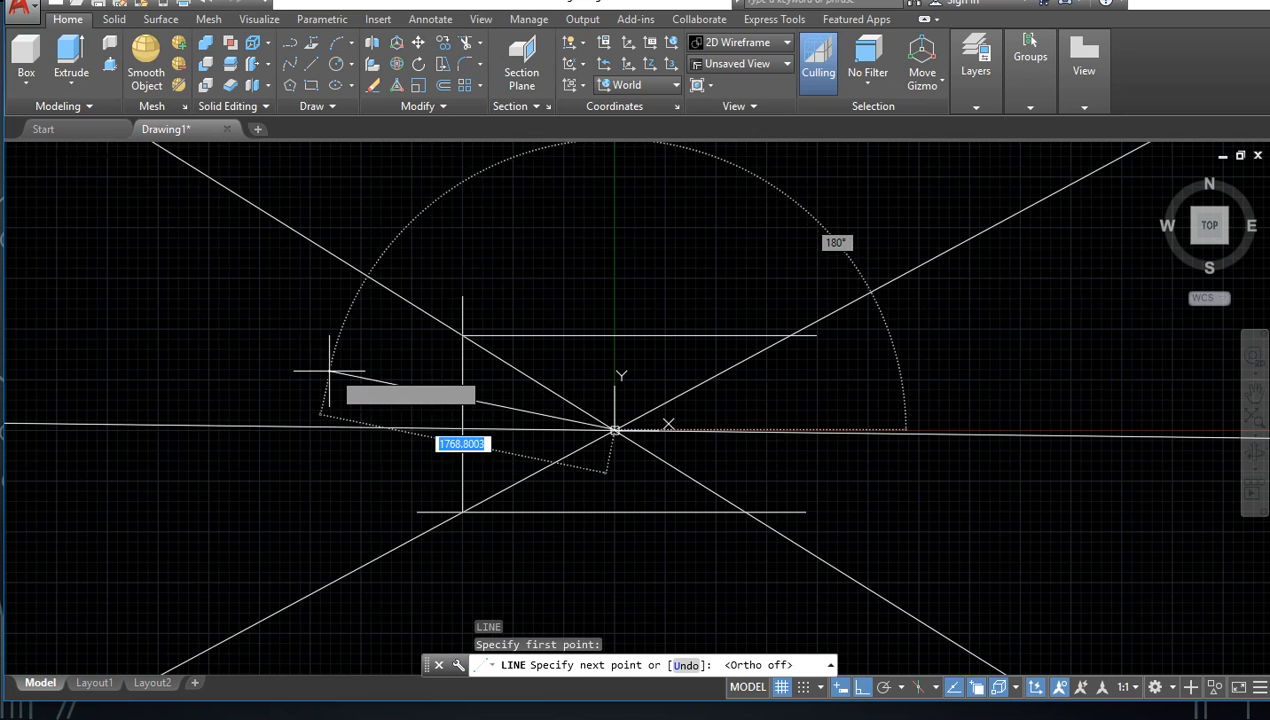
pyautogui.click(95, 278)
pyautogui.press('Escape')
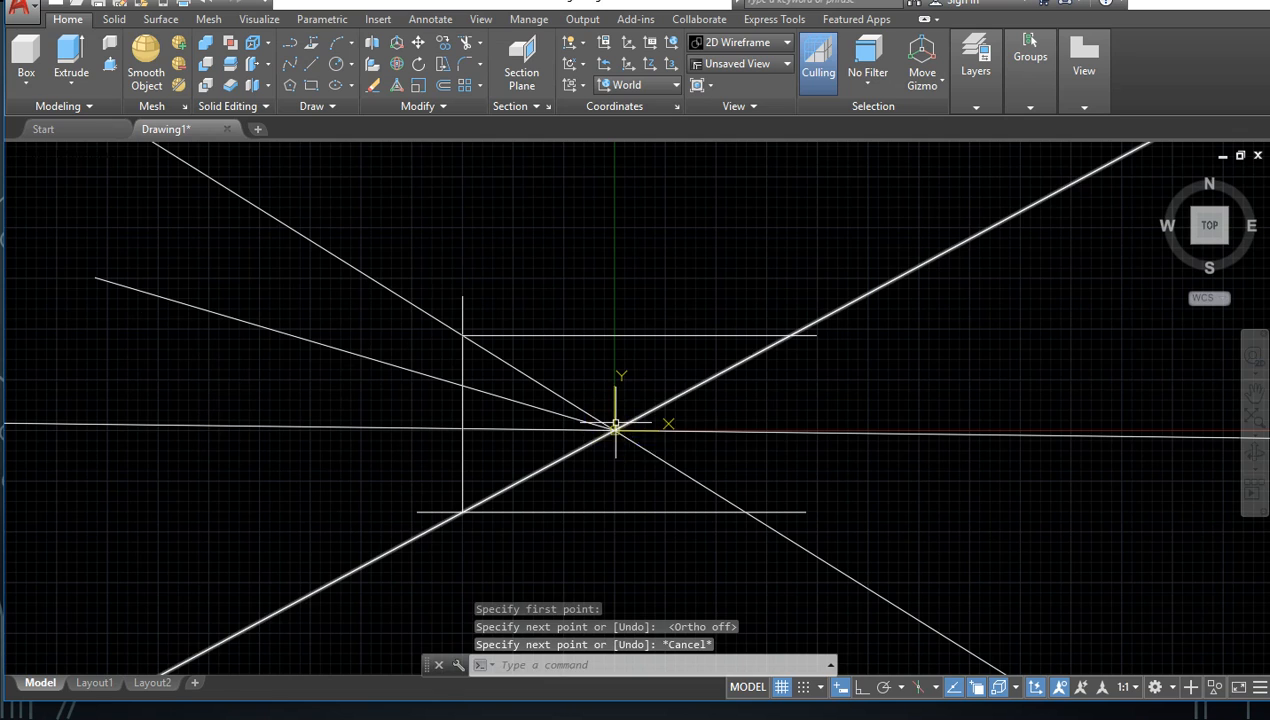
# Step: Draw a second line from the origin, sloping down to the left below the X axis
pyautogui.press('space')
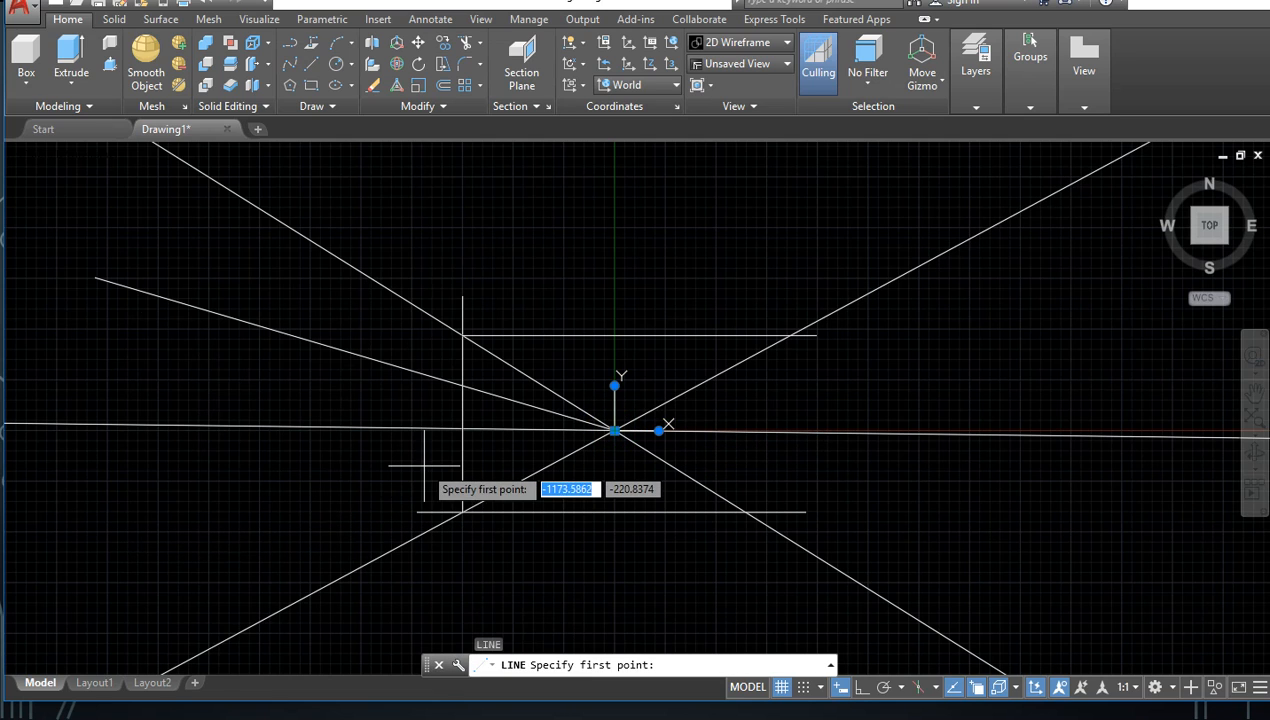
pyautogui.press('Escape')
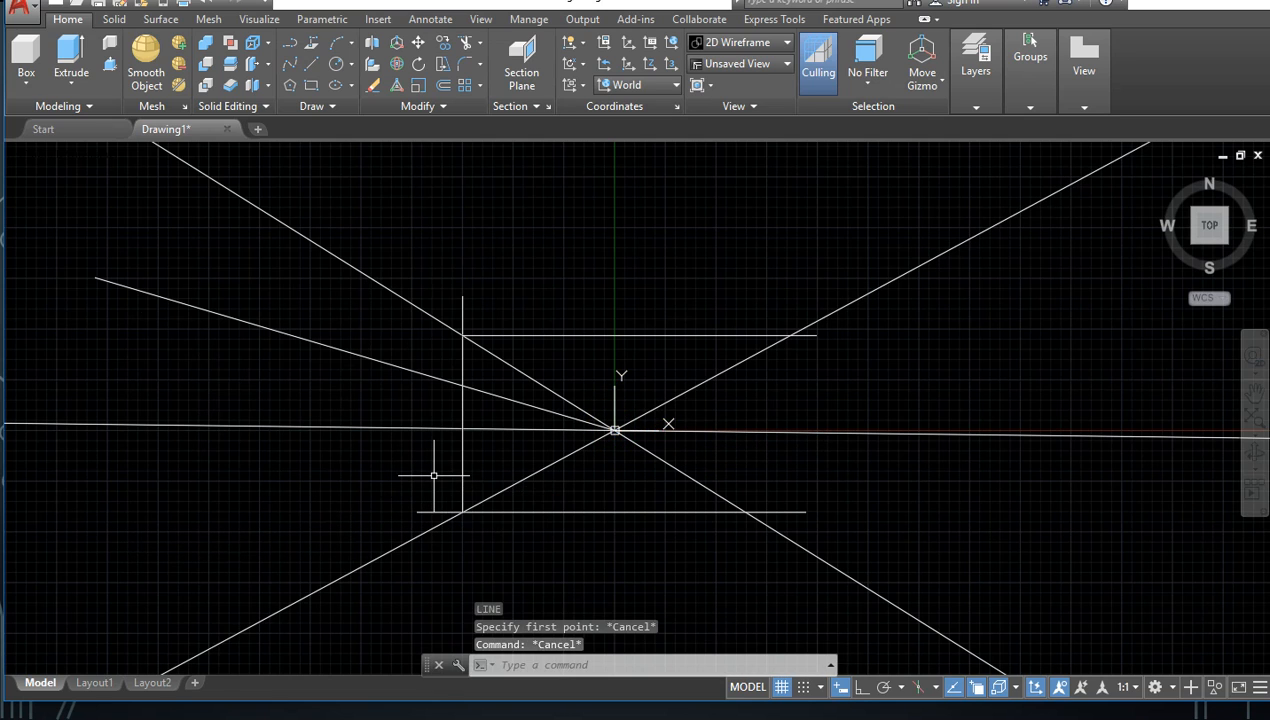
pyautogui.press('space')
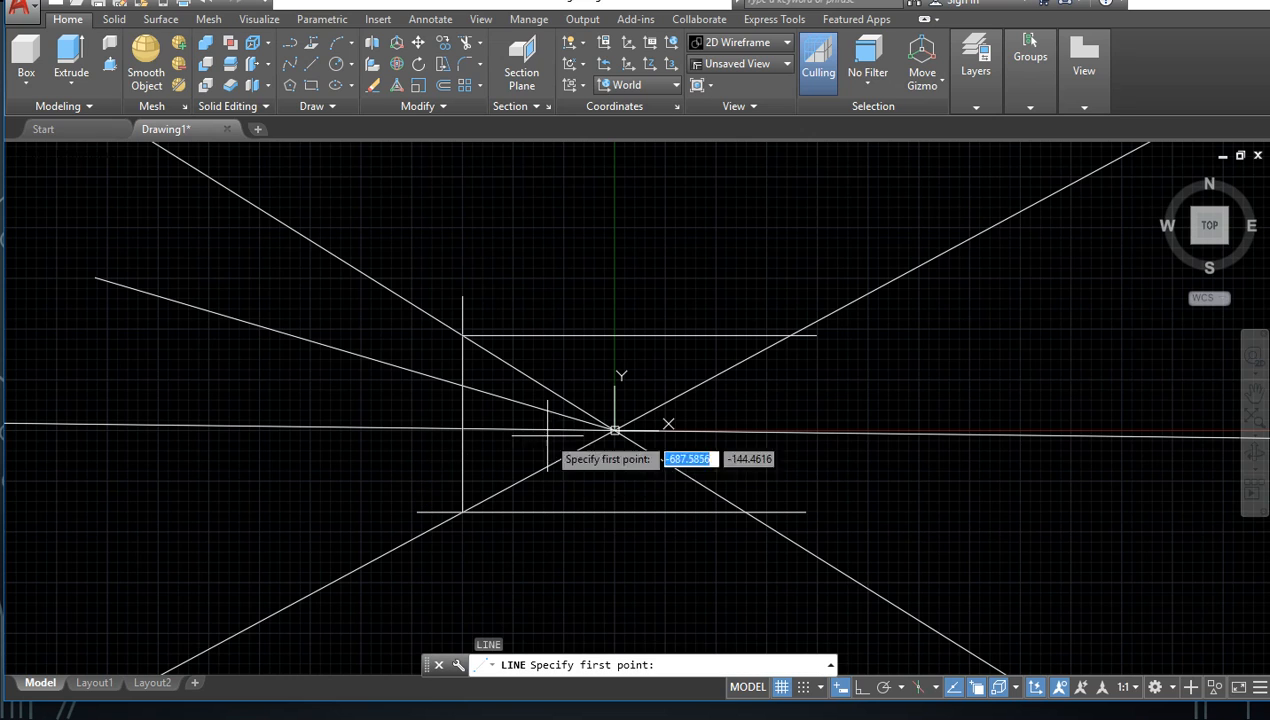
pyautogui.click(614, 431)
pyautogui.click(125, 561)
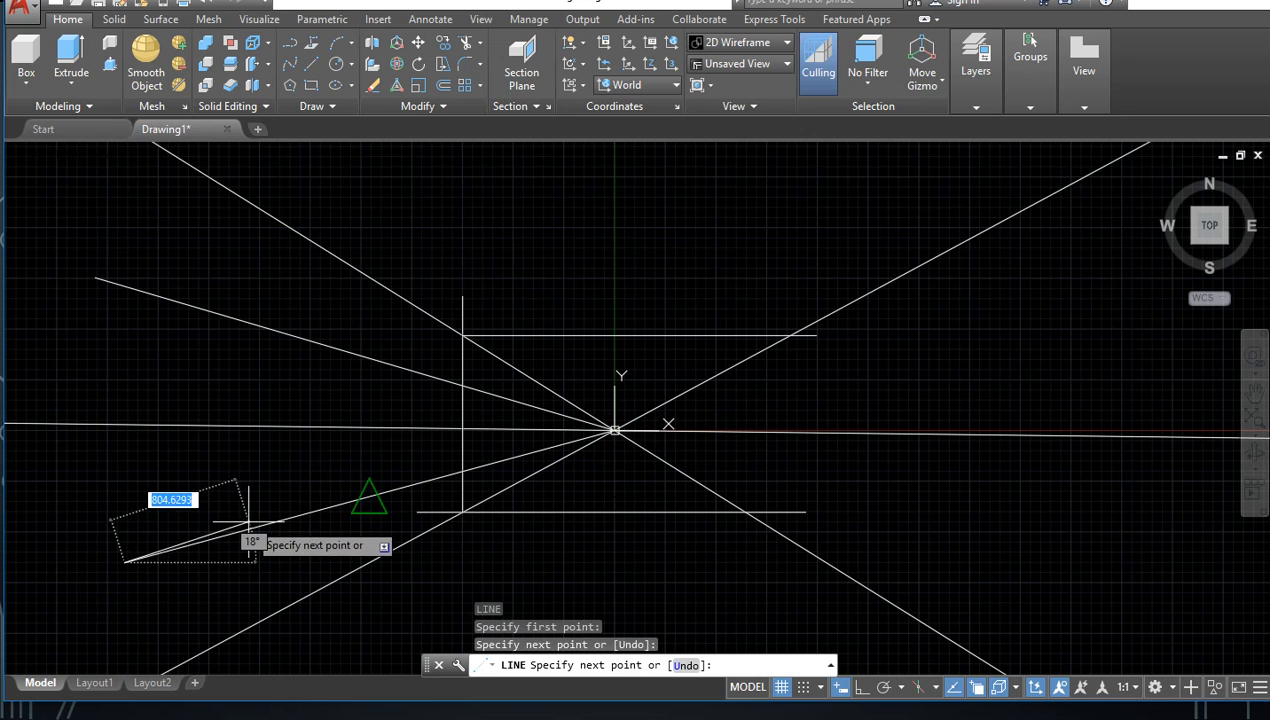
pyautogui.press('Escape')
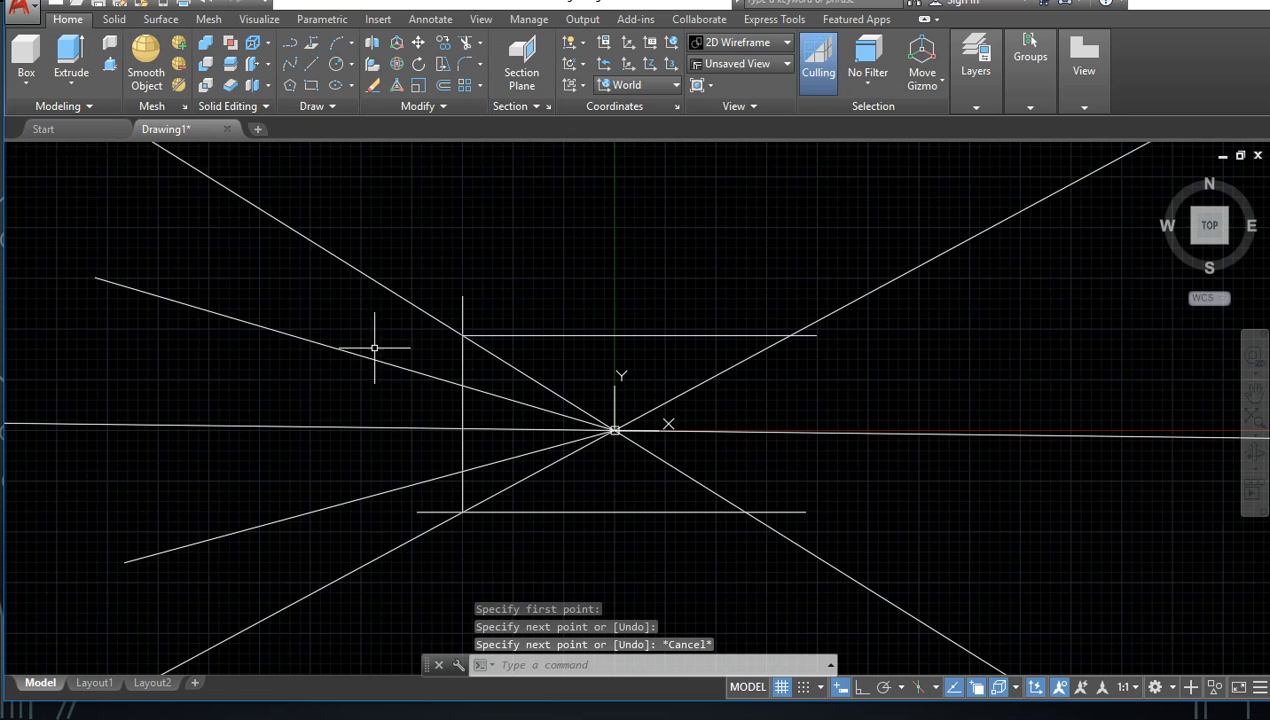
# Step: Turn Ortho on and try to draw a vertical line from a free point above the upper sloping line down to the lower one
pyautogui.press('Return')
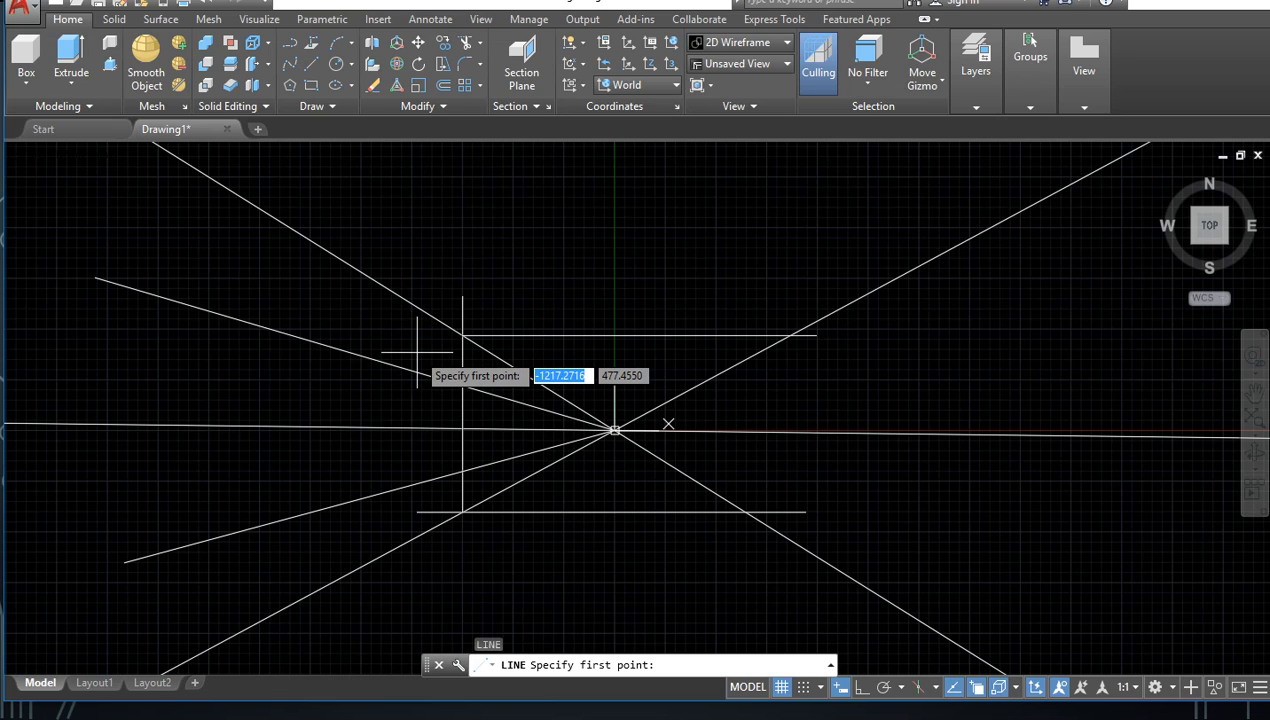
pyautogui.press('F8')
pyautogui.click(418, 352)
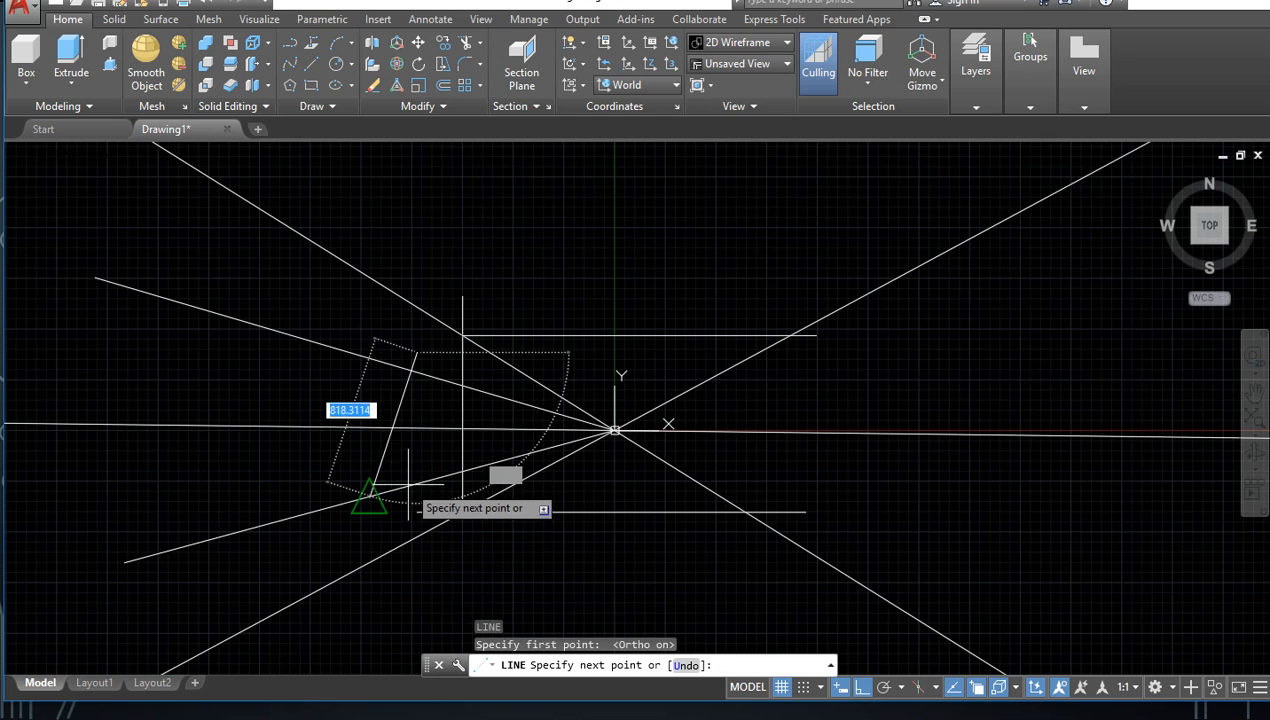
pyautogui.scroll(3, 410, 480)
pyautogui.scroll(-1, 410, 480)
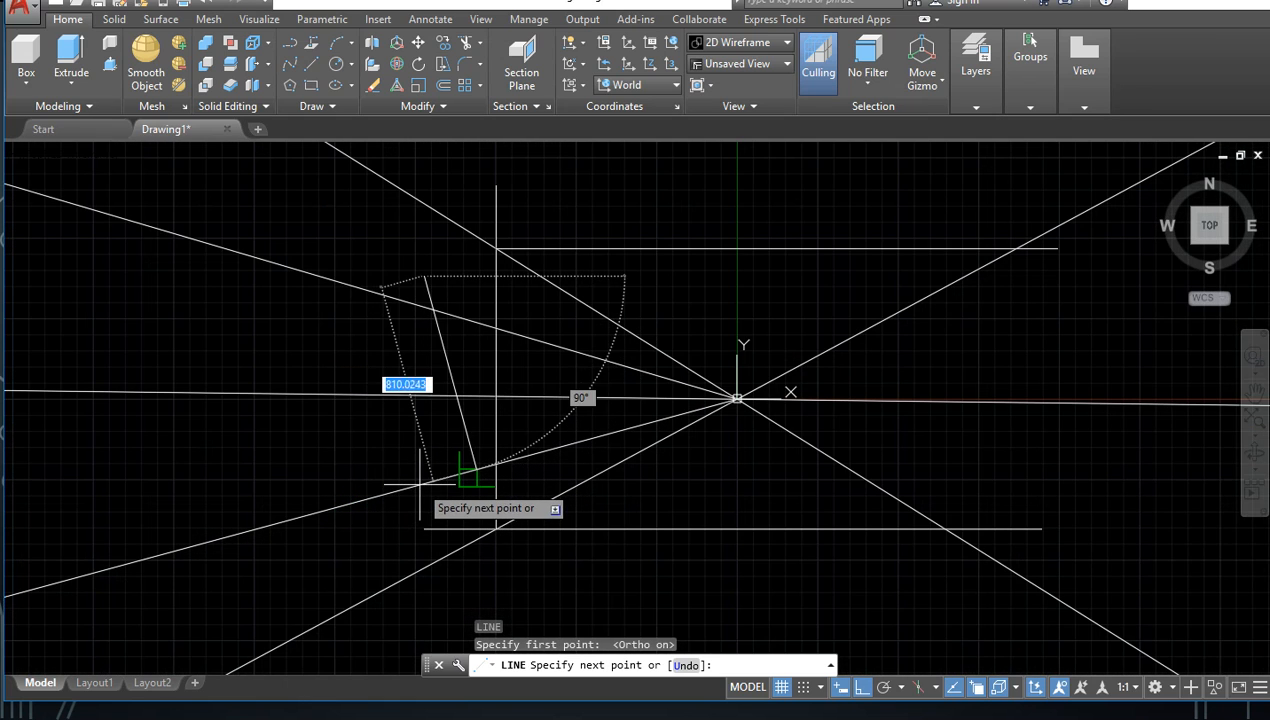
pyautogui.click(418, 486)
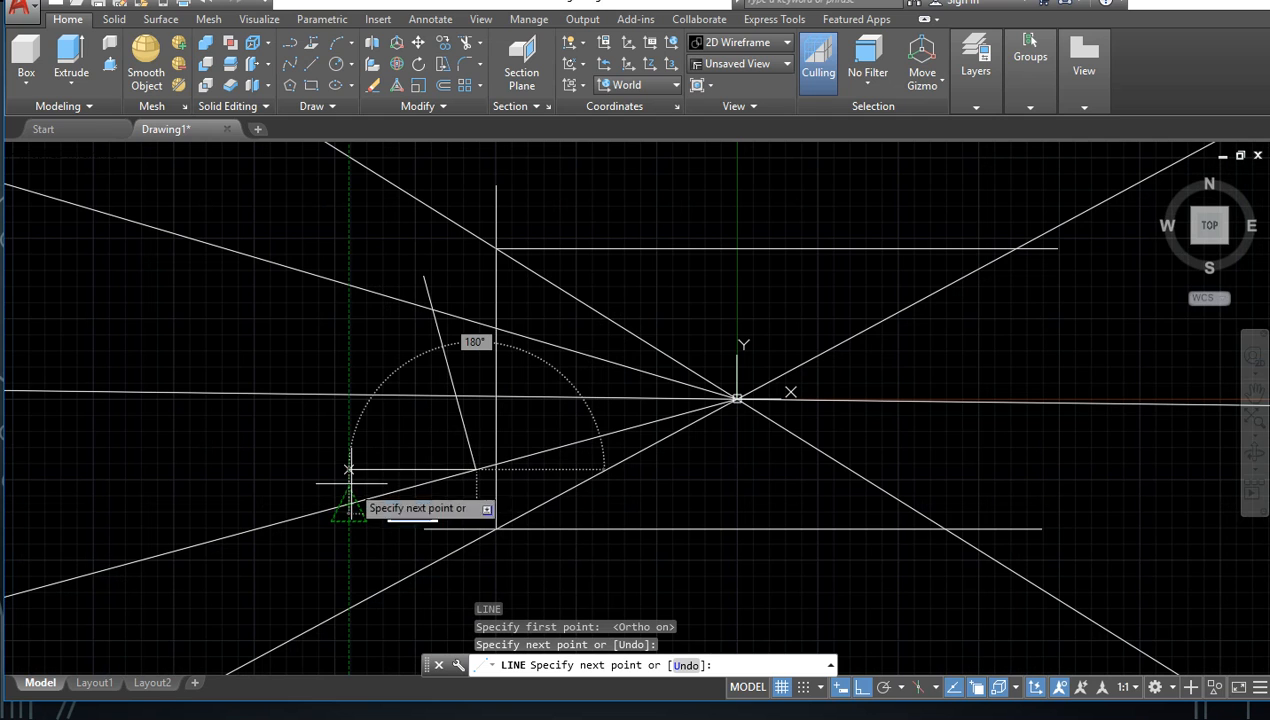
pyautogui.hotkey('ctrl', 'z')
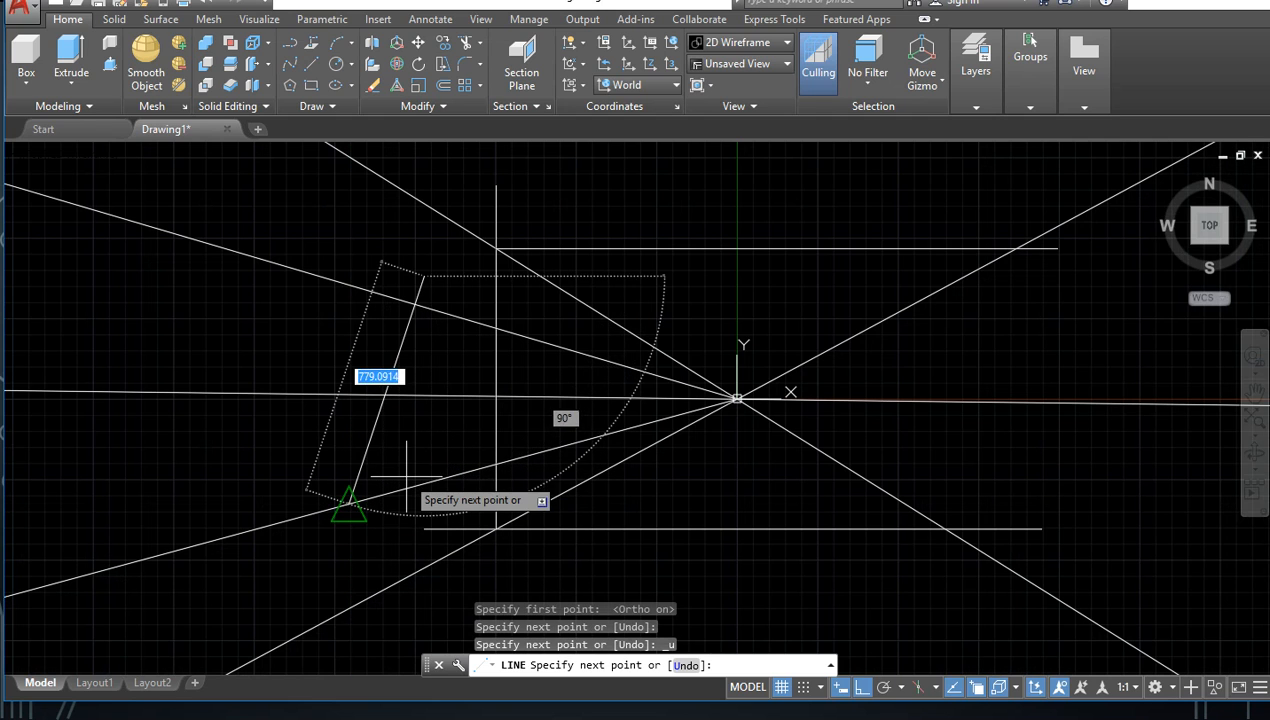
# Step: Examine the drawing aids in the status bar customization list and cancel the pending line
pyautogui.scroll(2, 406, 476)
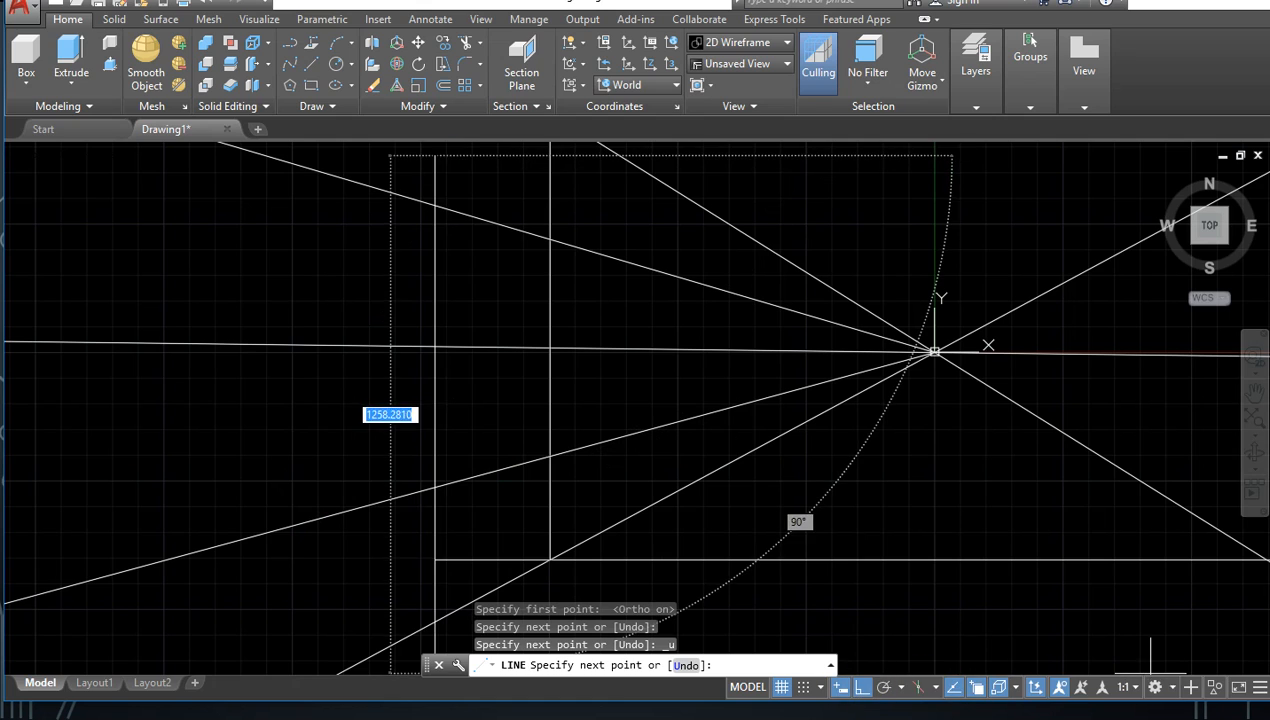
pyautogui.click(1260, 688)
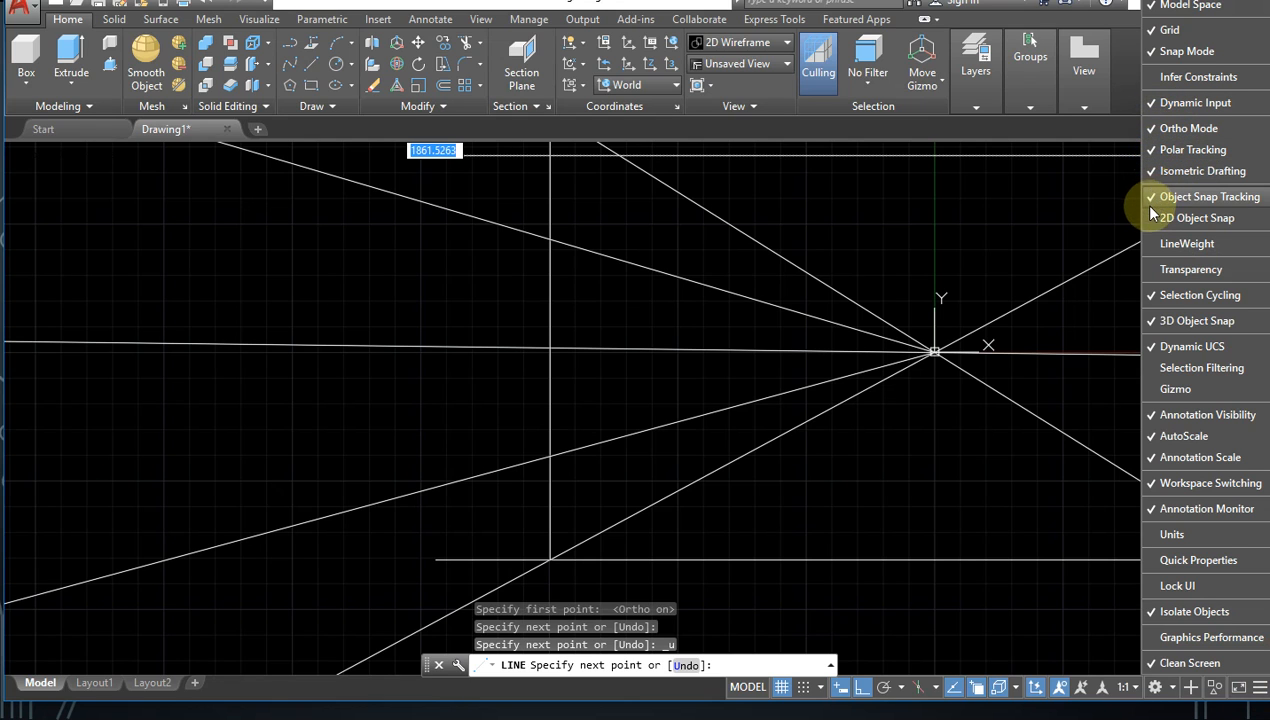
pyautogui.scroll(-4, 760, 442)
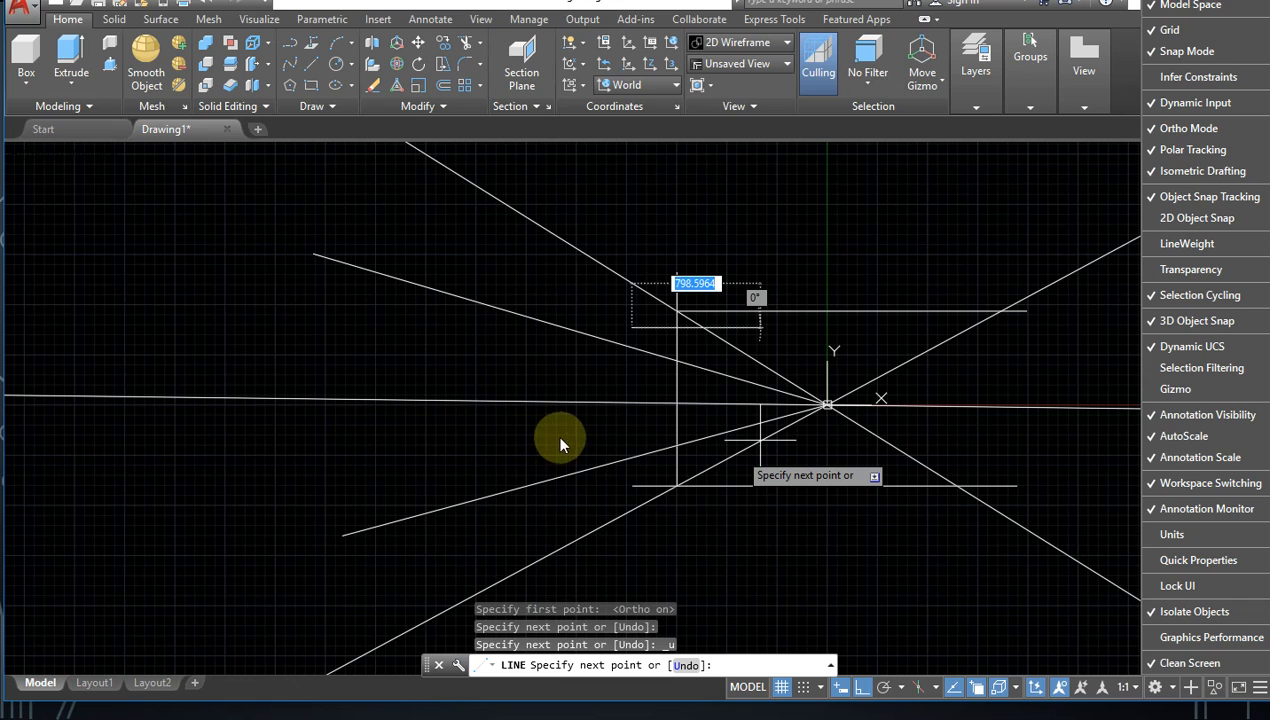
pyautogui.press('Escape')
# Step: Draw a vertical line crossing both sloping lines, a short distance left of the existing vertical line
pyautogui.write('l')
pyautogui.press('Return')
pyautogui.click(616, 323)
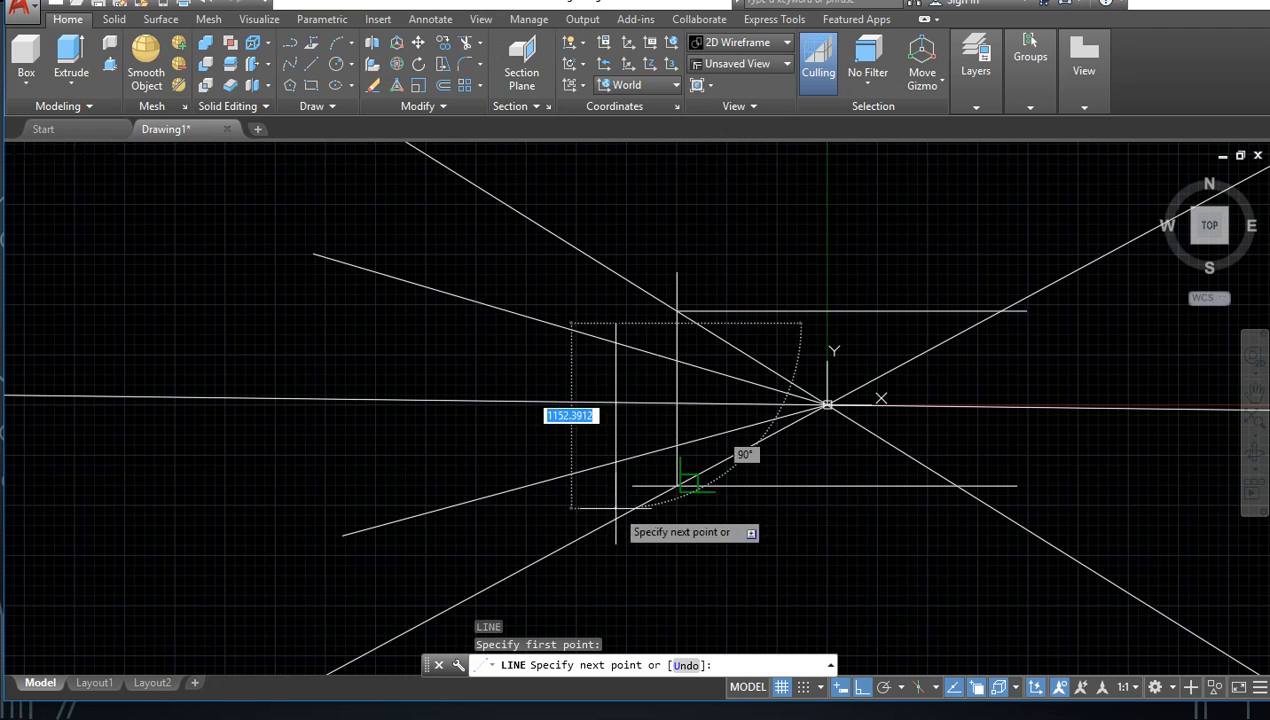
pyautogui.click(615, 481)
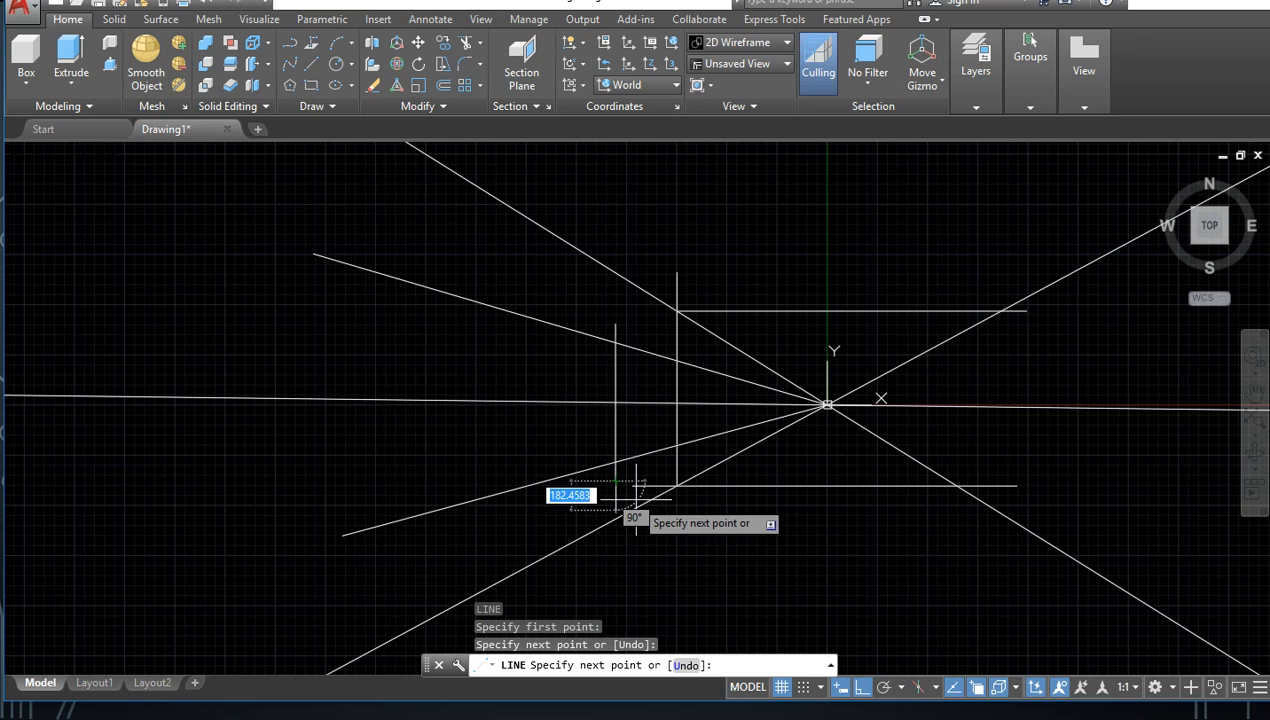
pyautogui.press('Escape')
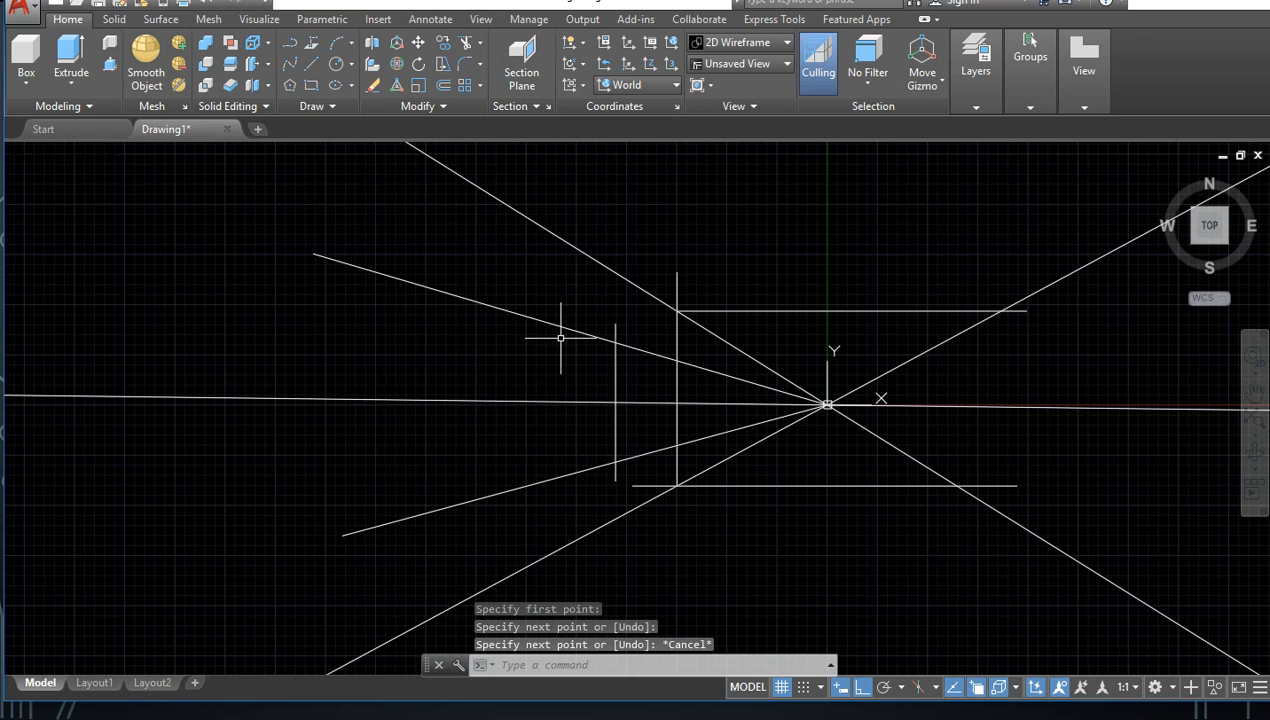
# Step: Draw a longer vertical line across both sloping lines near their outer ends, extending past each of them
pyautogui.press('Return')
pyautogui.click(426, 250)
pyautogui.click(425, 538)
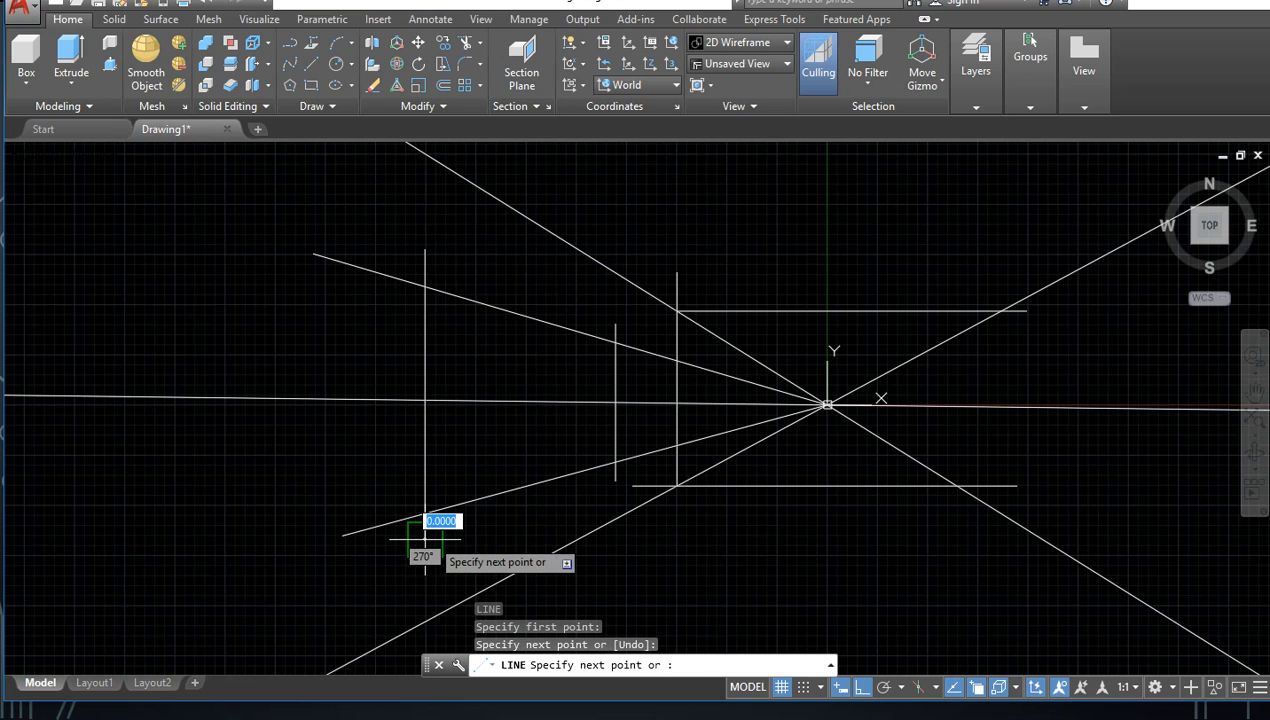
pyautogui.press('Return')
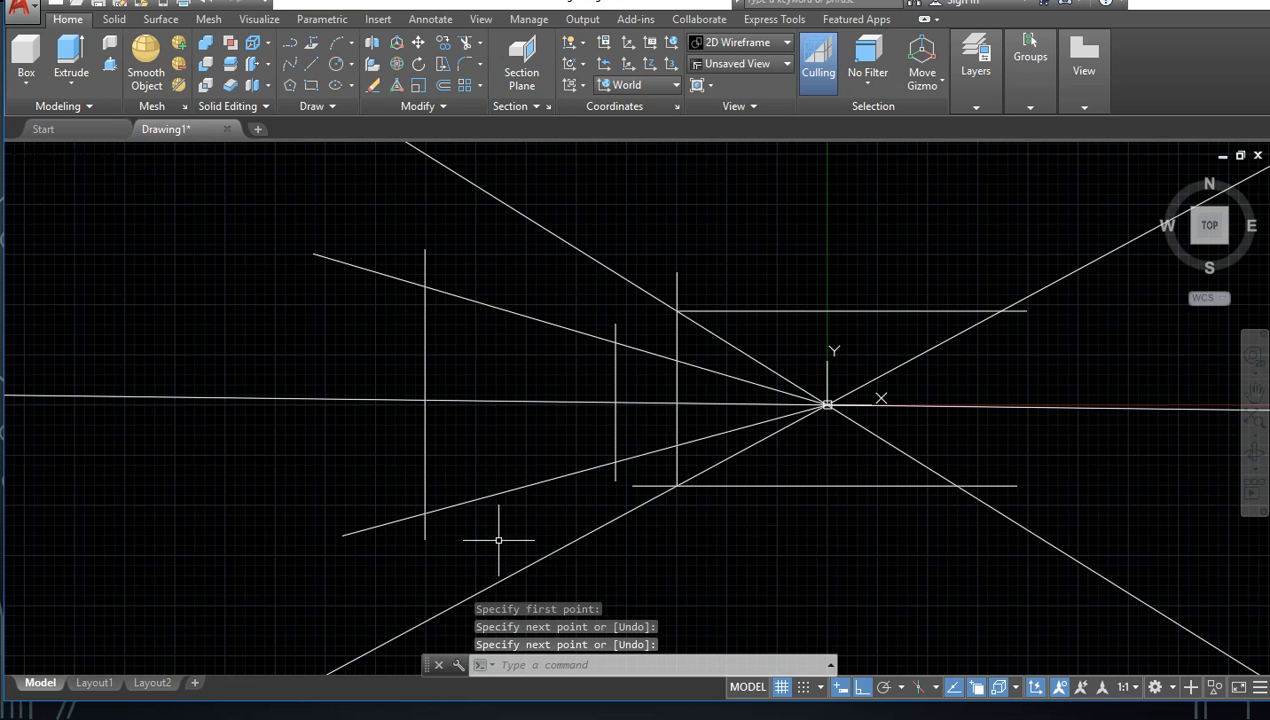
# Step: Trim the overhanging ends of the long vertical line and the lower sloping line where they cross
pyautogui.write('tr')
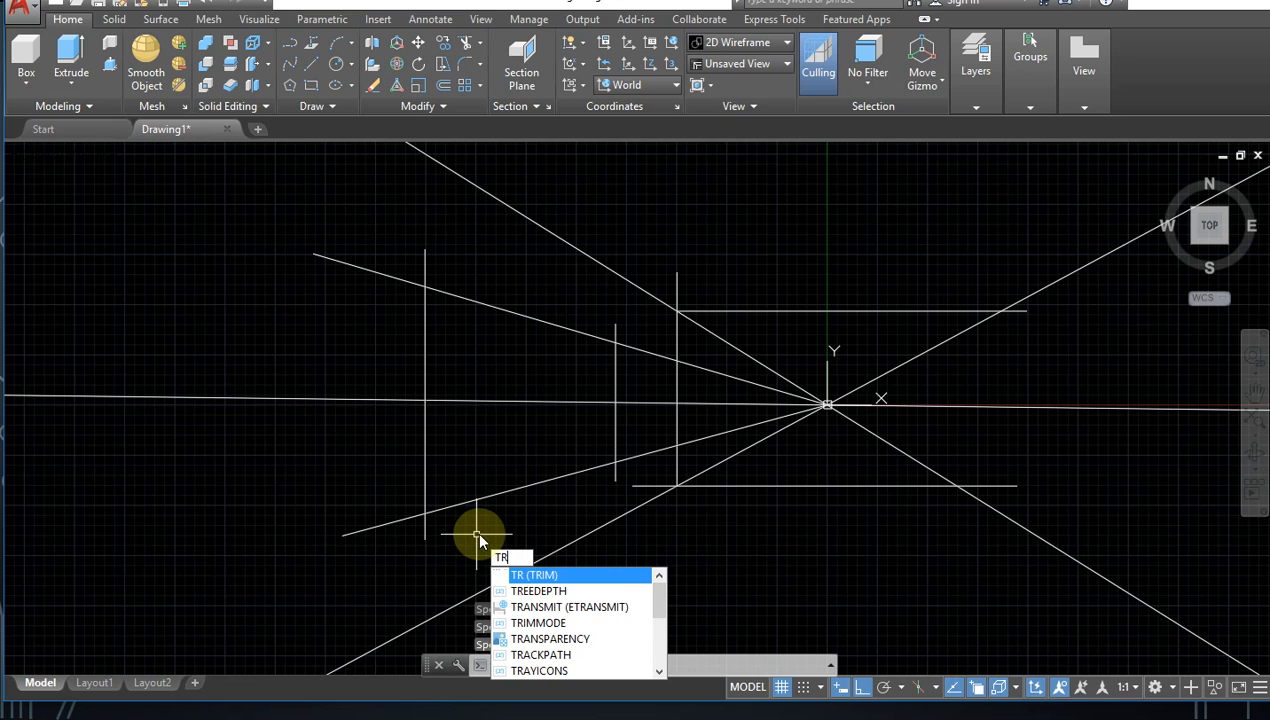
pyautogui.press('Return')
pyautogui.moveTo(455, 500)
pyautogui.mouseDown()
pyautogui.moveTo(383, 439)
pyautogui.moveTo(425, 470)
pyautogui.mouseUp()
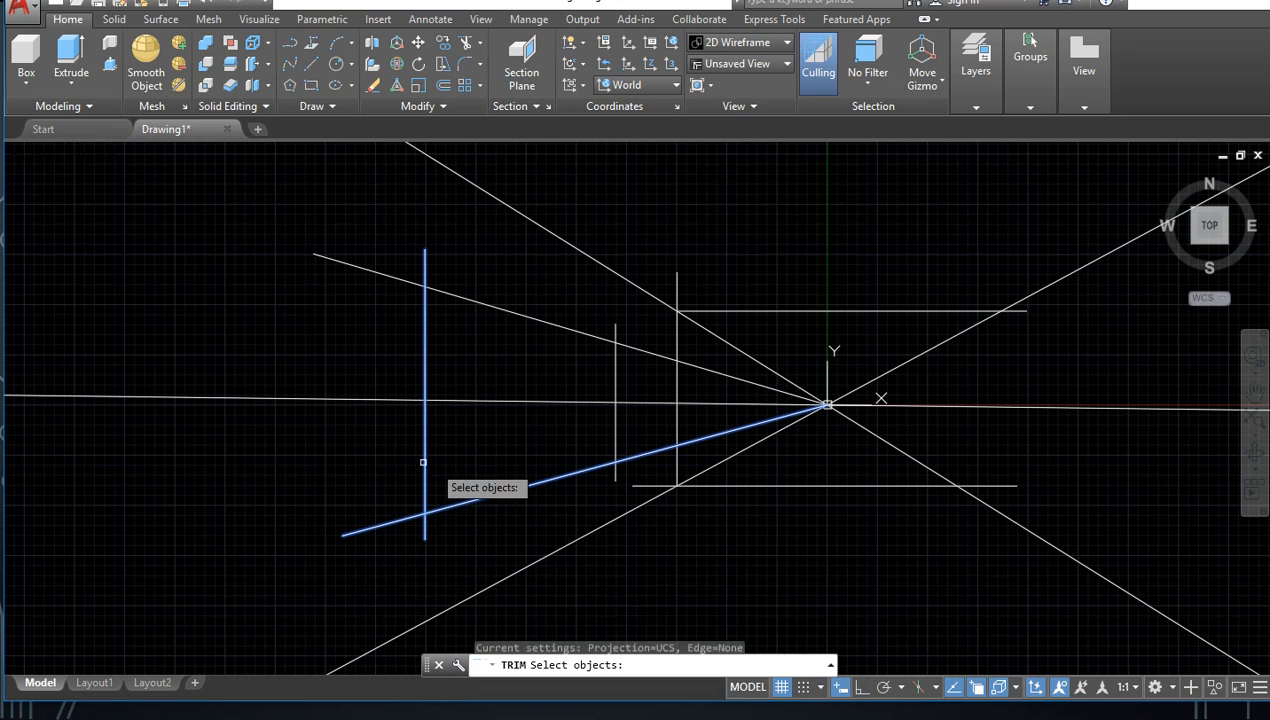
pyautogui.click(425, 527)
pyautogui.press('Return')
pyautogui.click(454, 530)
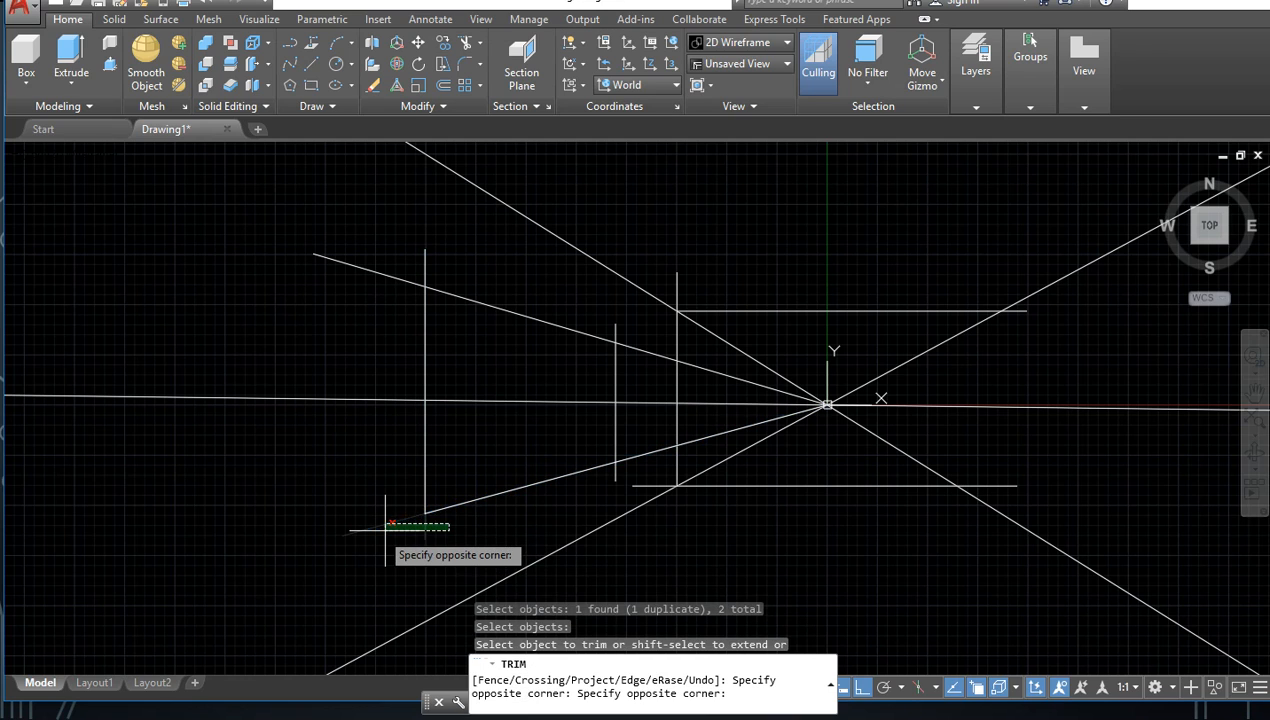
pyautogui.click(383, 518)
pyautogui.press('Return')
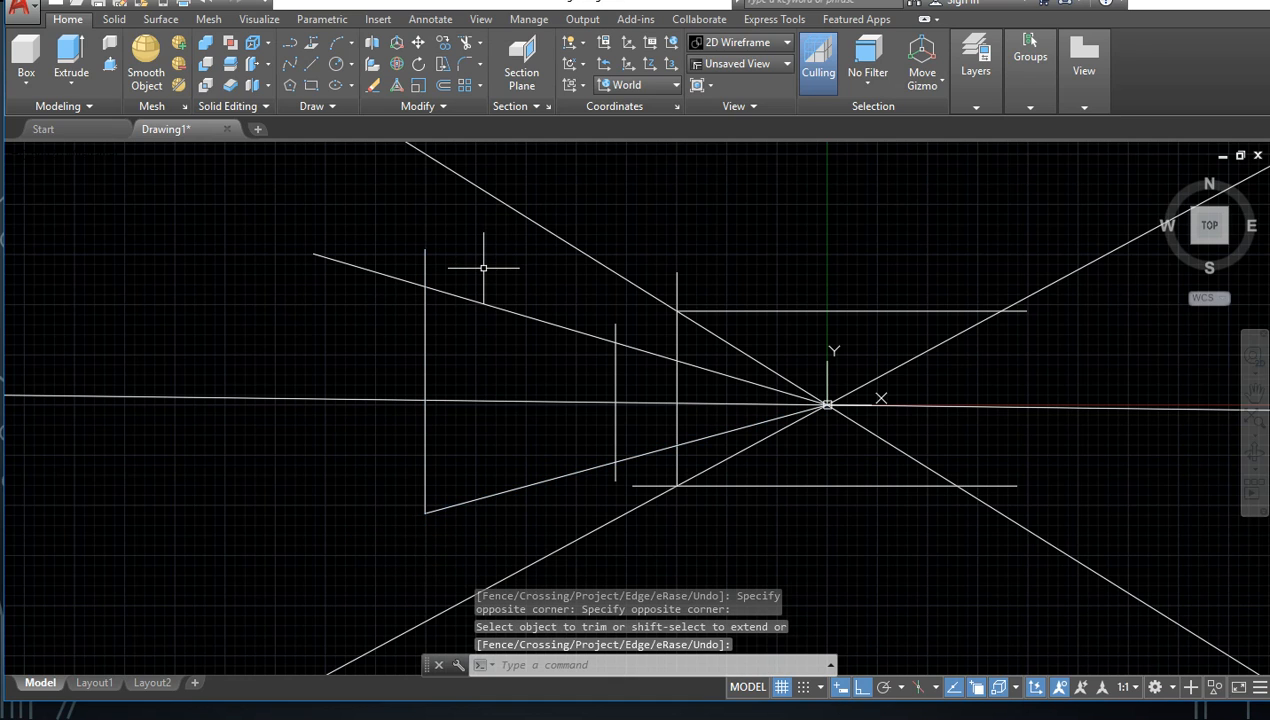
# Step: Trim the overhanging ends of the long vertical line and the upper sloping line where they cross
pyautogui.write('tr')
pyautogui.press('Return')
pyautogui.click(494, 292)
pyautogui.click(396, 335)
pyautogui.press('Return')
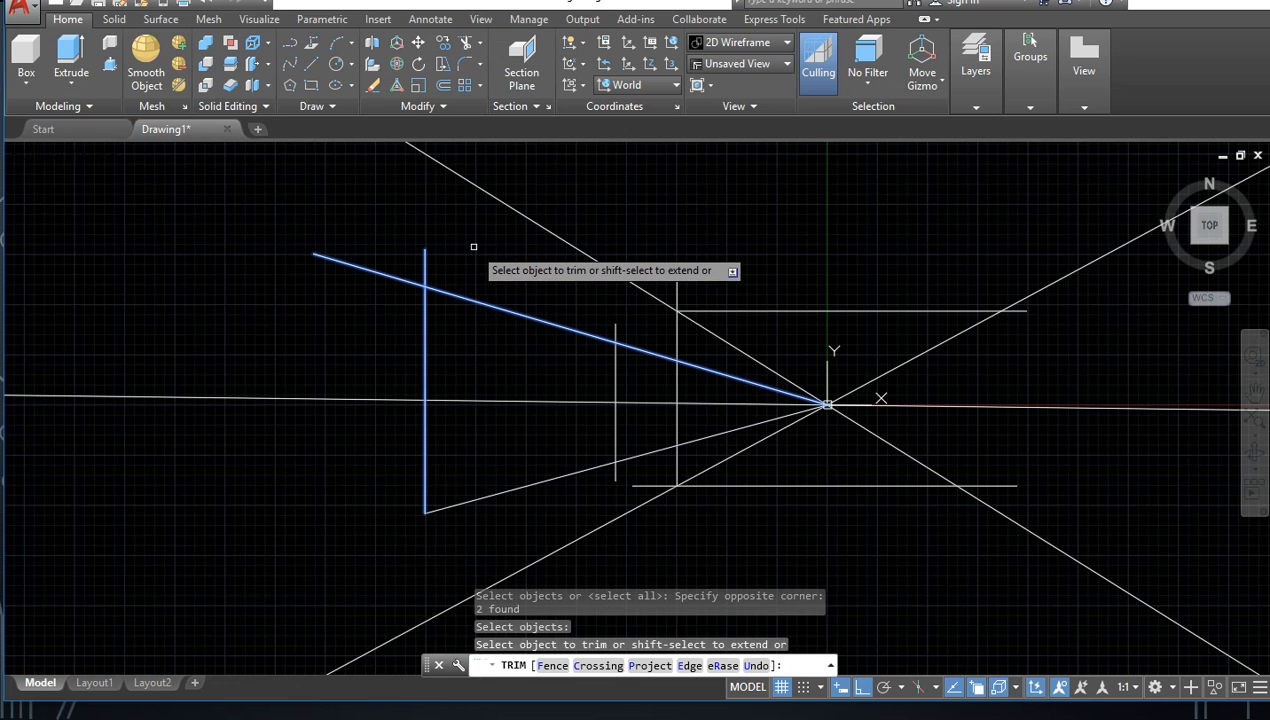
pyautogui.click(465, 250)
pyautogui.click(371, 280)
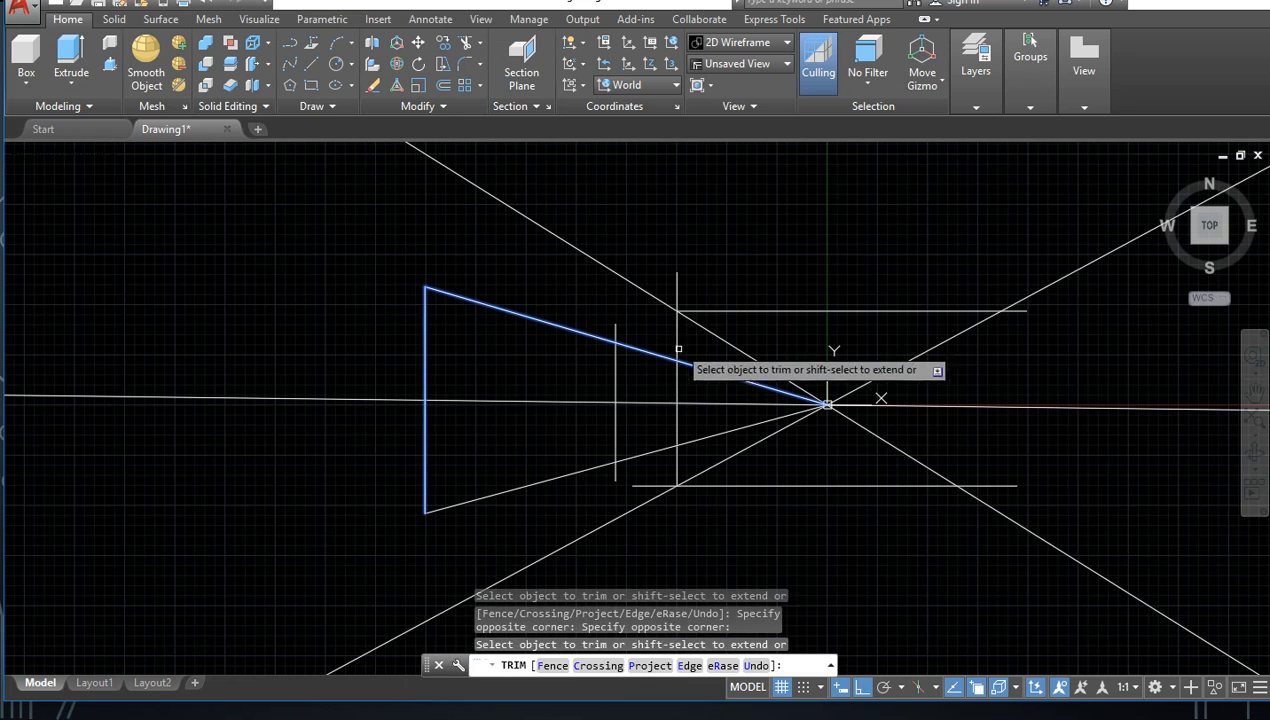
pyautogui.press('Return')
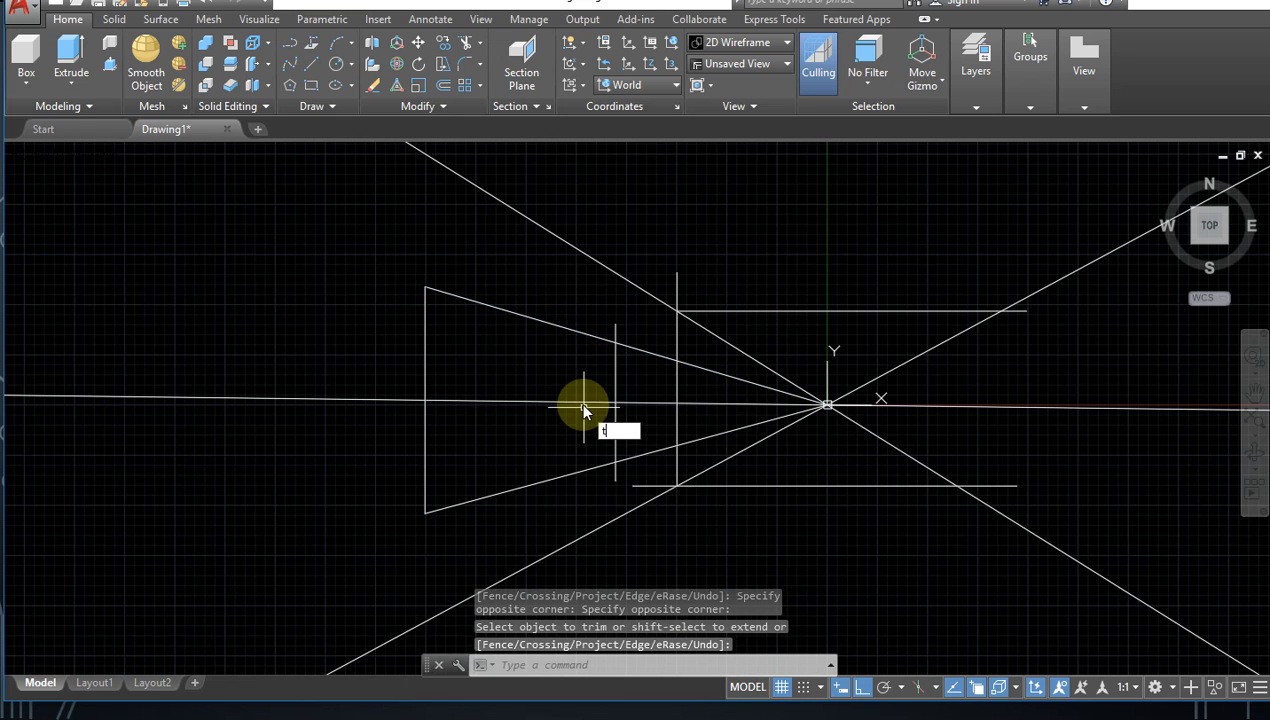
# Step: Trim the nearly horizontal infinite line on the origin side, using the long vertical line as the cutting edge
pyautogui.write('tr')
pyautogui.press('Return')
pyautogui.click(437, 381)
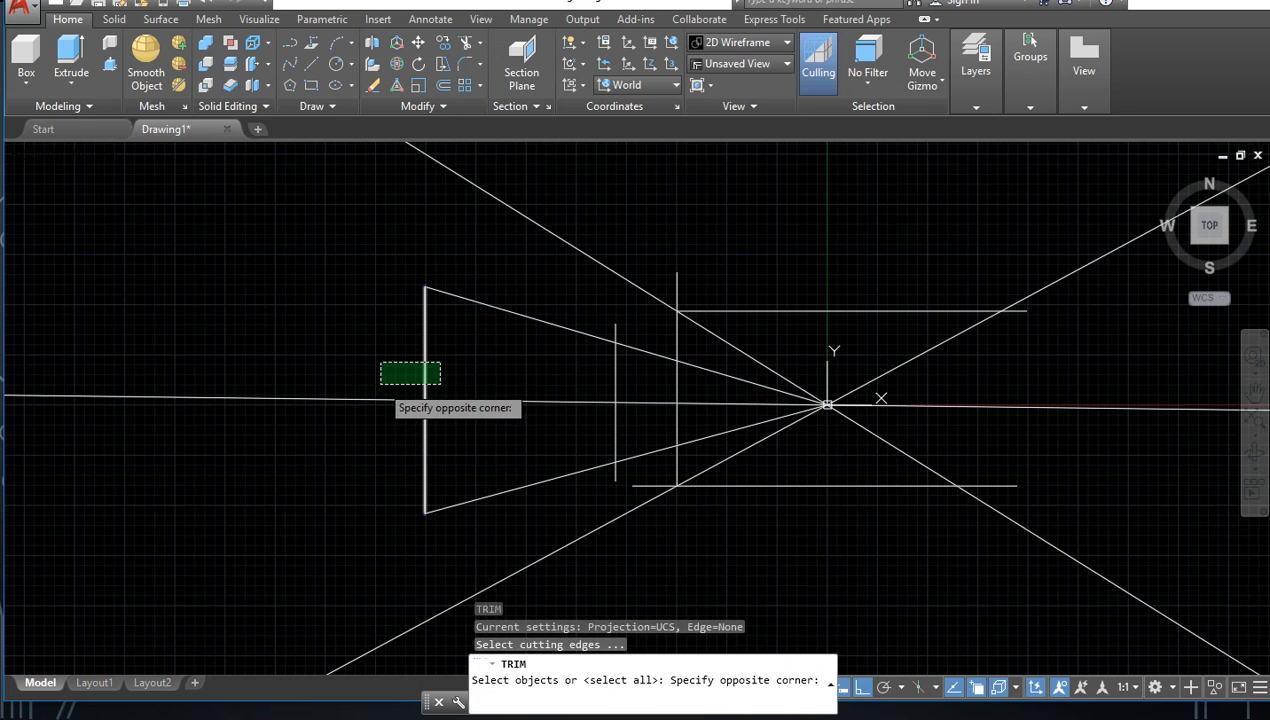
pyautogui.click(385, 362)
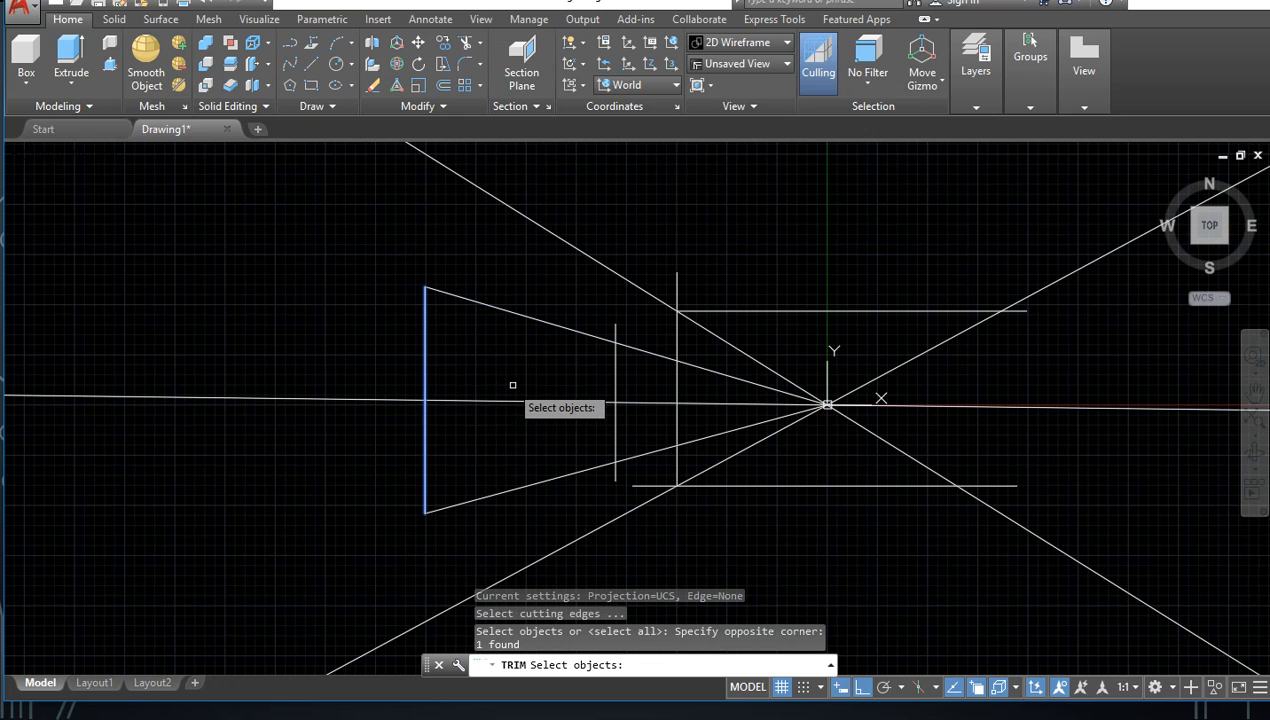
pyautogui.press('Return')
pyautogui.click(507, 392)
pyautogui.click(471, 425)
pyautogui.scroll(2, 630, 402)
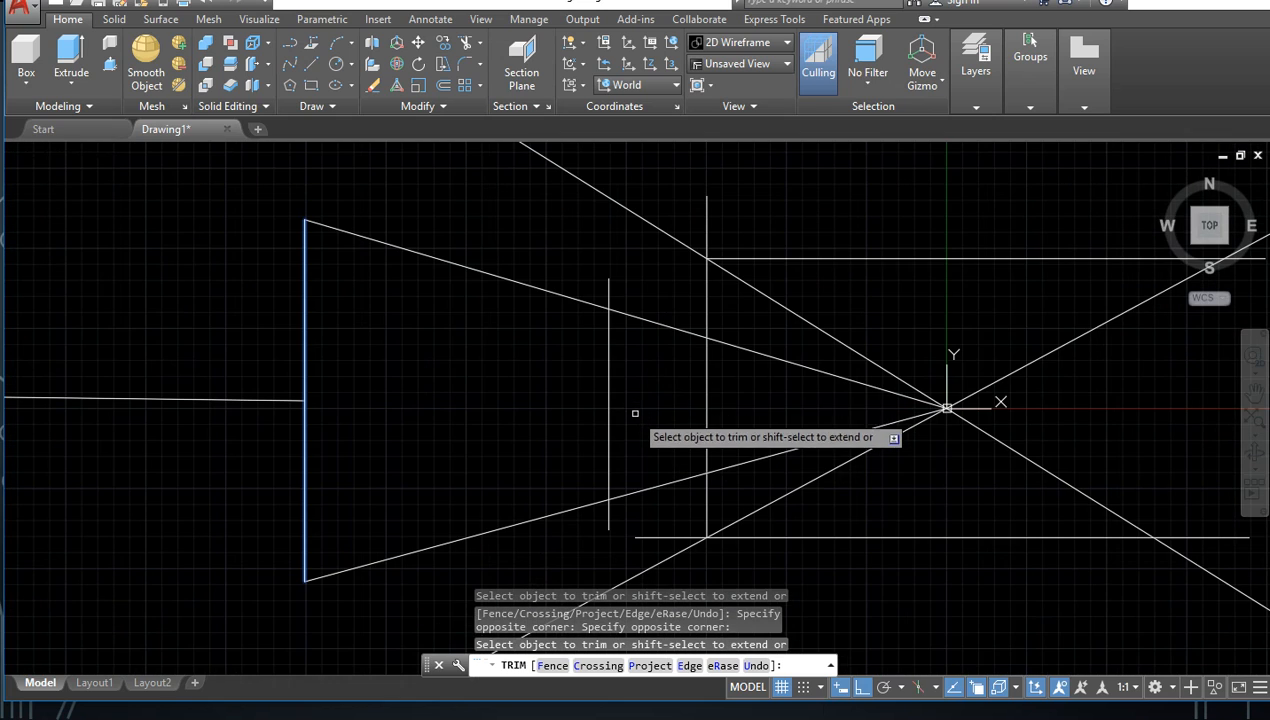
# Step: Leave the Trim command and erase the remainder of the nearly horizontal line outside the long vertical line
pyautogui.click(238, 360)
pyautogui.click(176, 432)
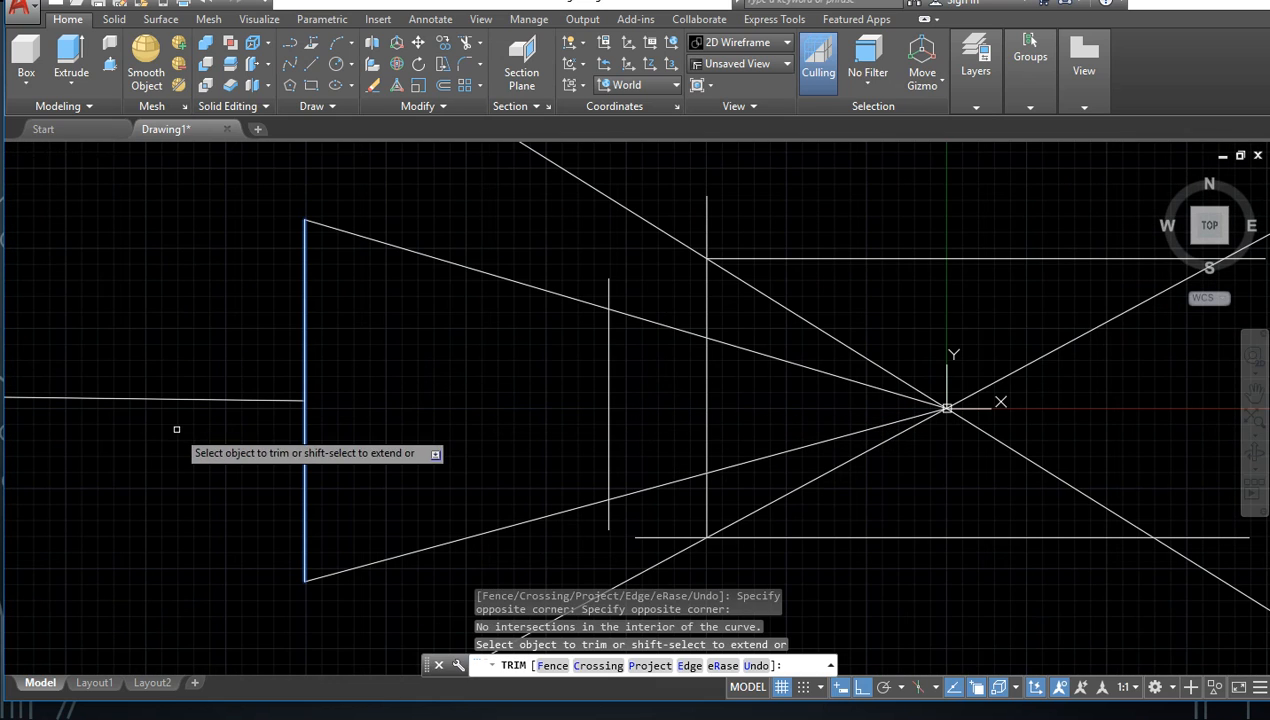
pyautogui.click(192, 392)
pyautogui.press('Escape')
pyautogui.press('Escape')
pyautogui.click(190, 389)
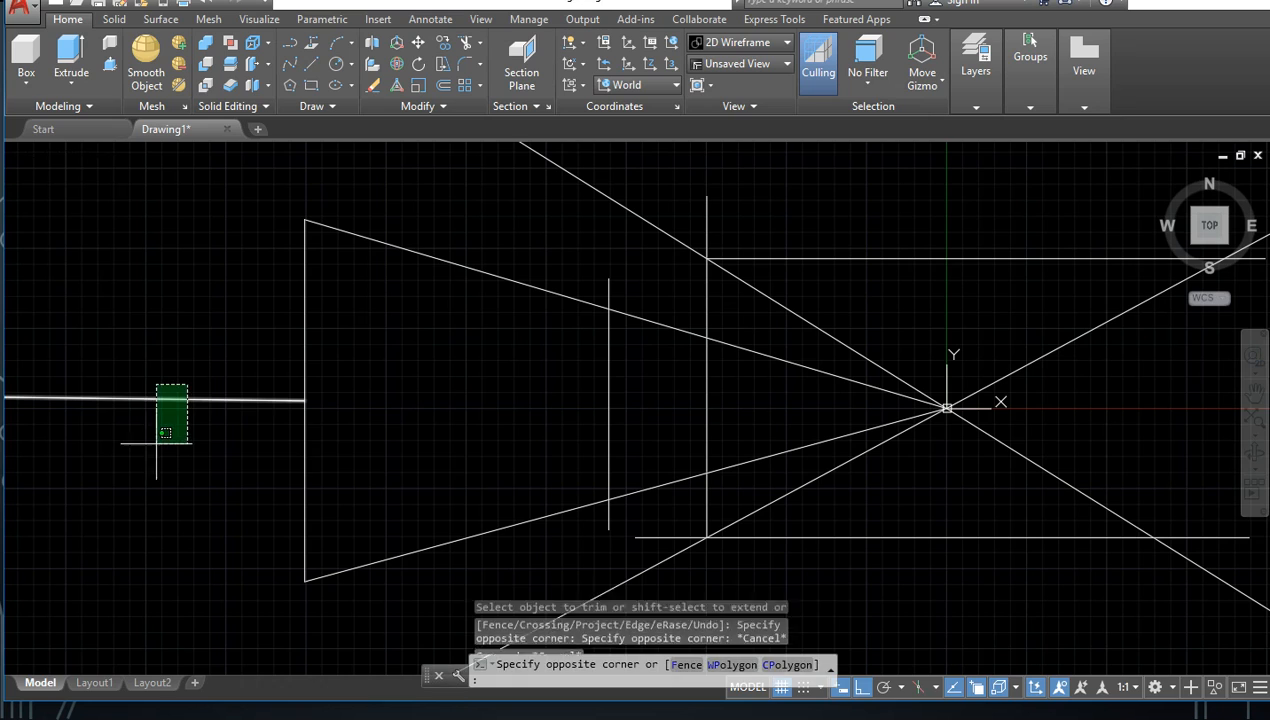
pyautogui.click(152, 444)
pyautogui.press('Delete')
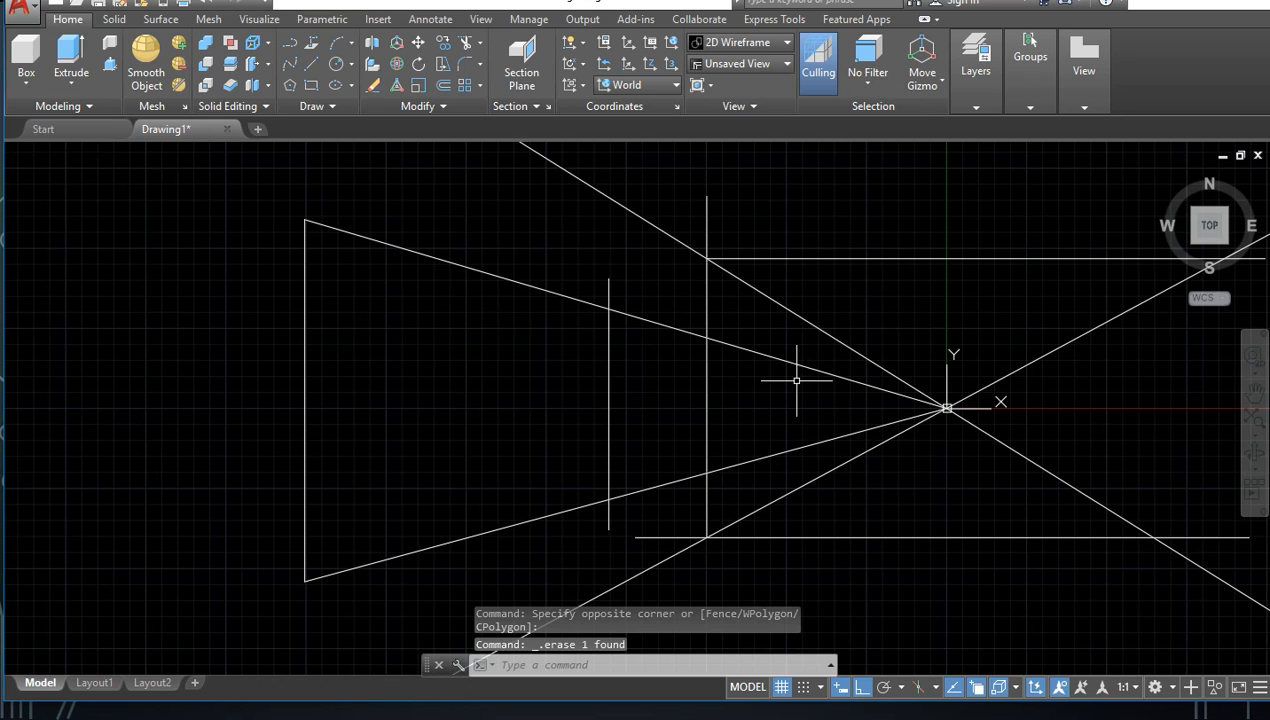
# Step: Trim both sloping lines between the origin and the vertical line nearest to it, using that vertical as the cutting edge
pyautogui.write('tr')
pyautogui.press('Return')
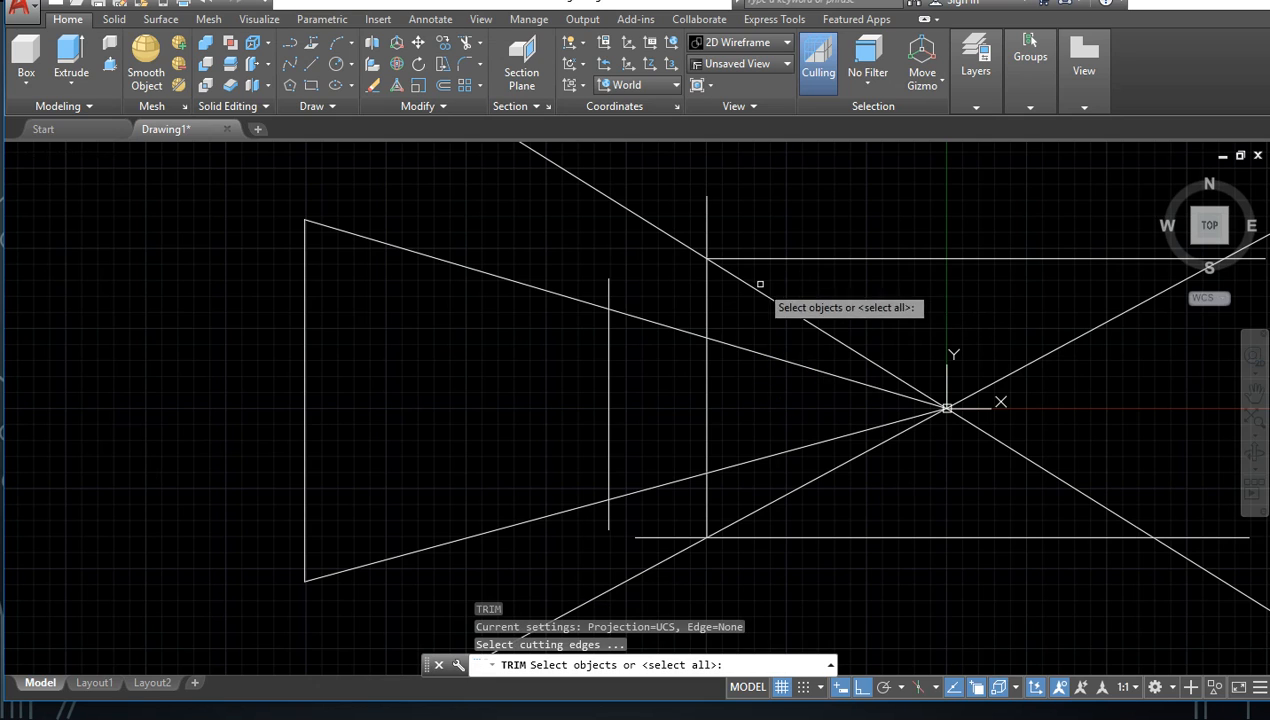
pyautogui.moveTo(754, 324)
pyautogui.mouseDown()
pyautogui.moveTo(694, 320)
pyautogui.moveTo(698, 330)
pyautogui.mouseUp()
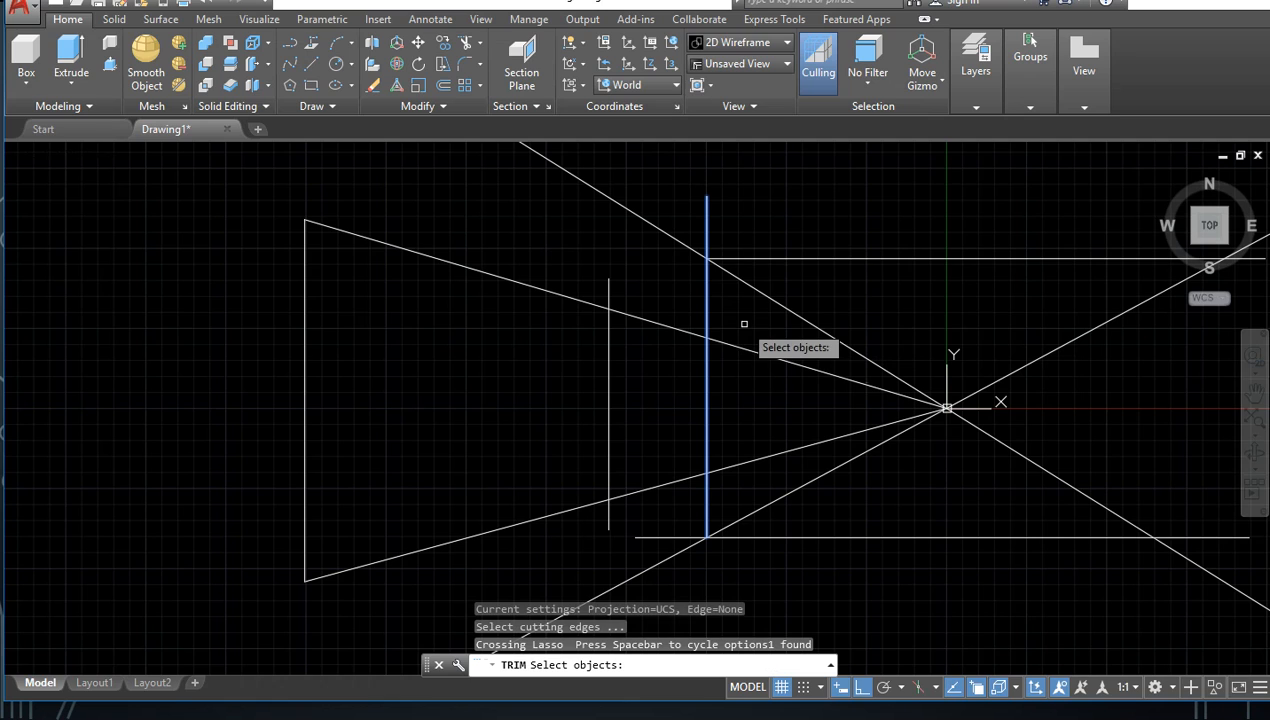
pyautogui.press('Return')
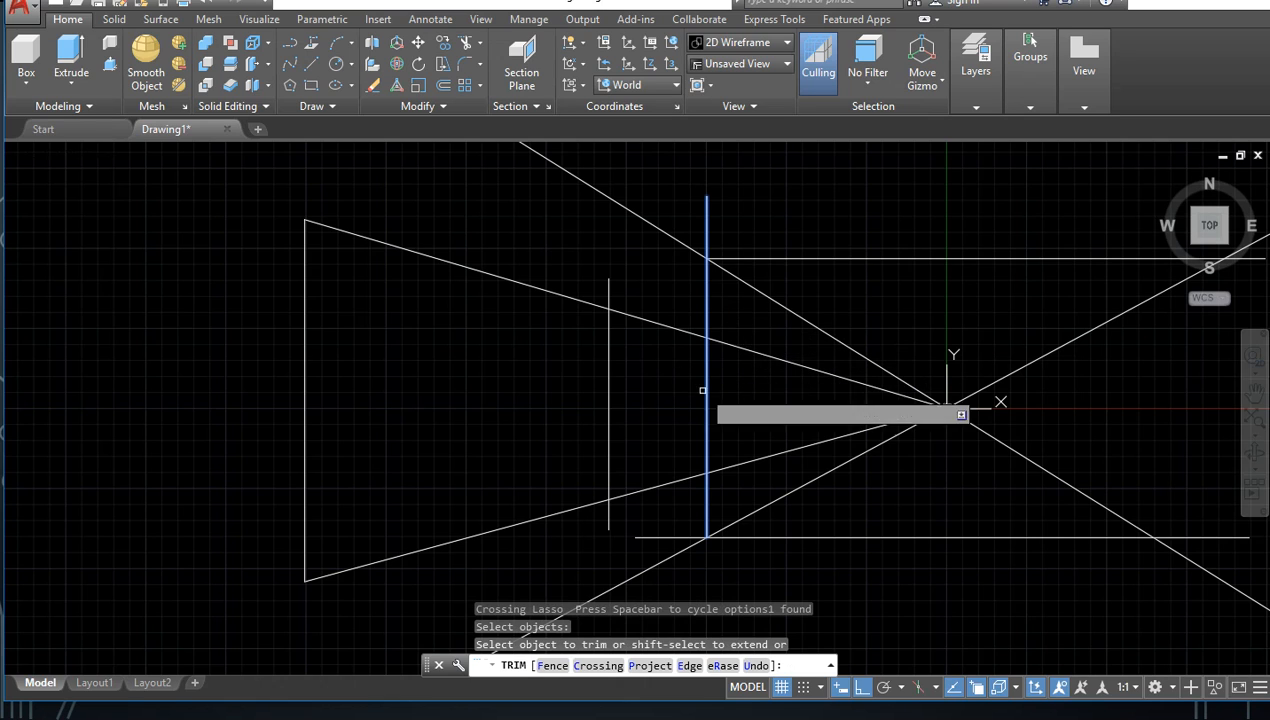
pyautogui.click(754, 353)
pyautogui.click(748, 461)
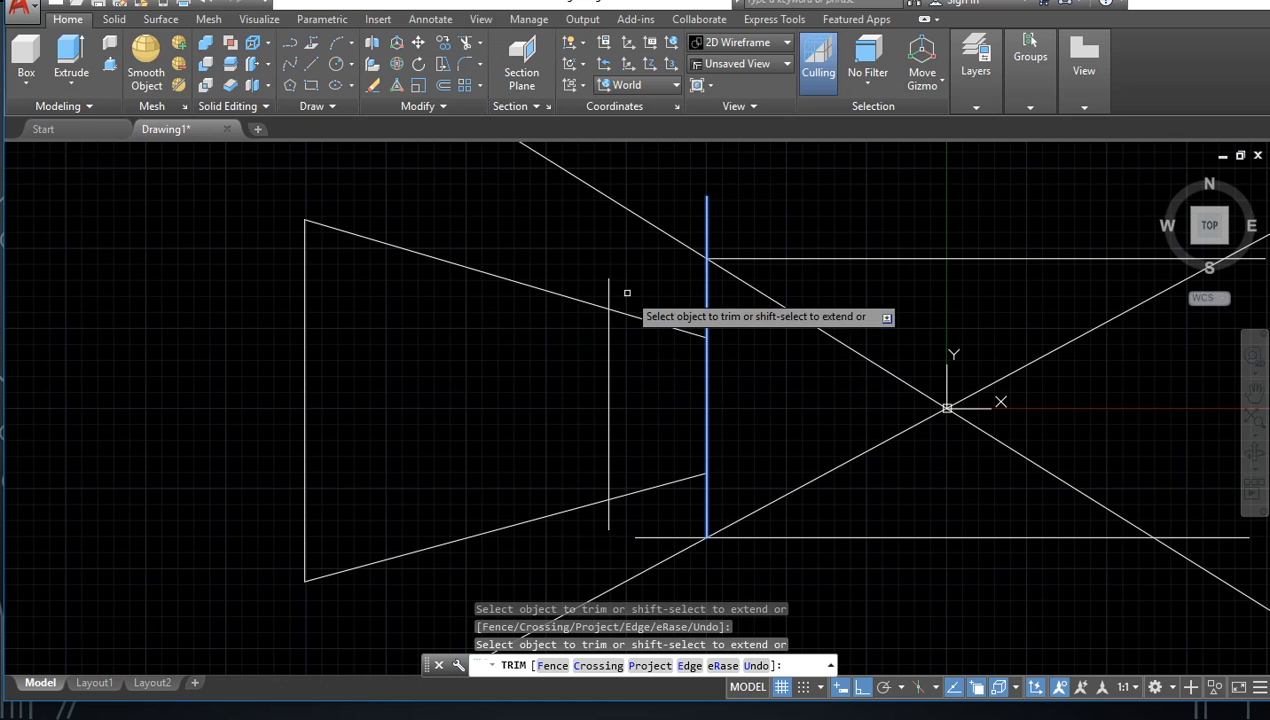
pyautogui.press('Return')
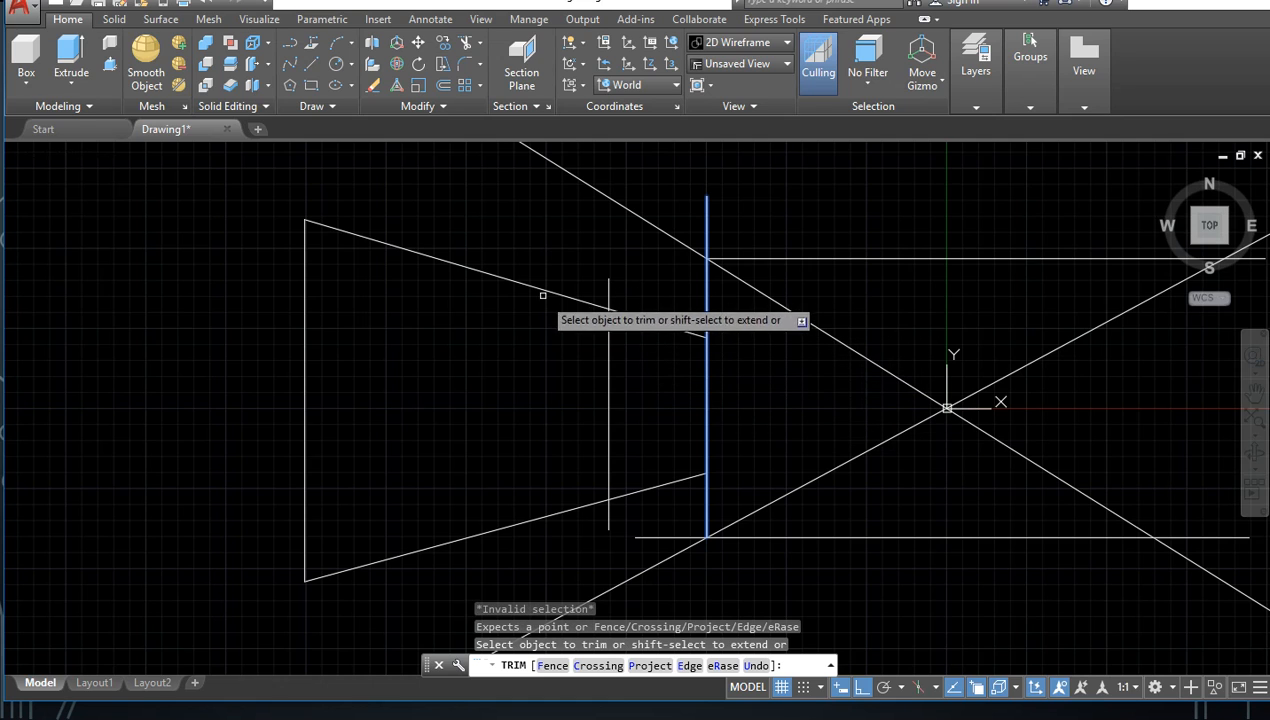
# Step: Trim the lower-left extension of the infinite diagonal line beyond the same vertical cutting edge and end Trim
pyautogui.click(541, 273)
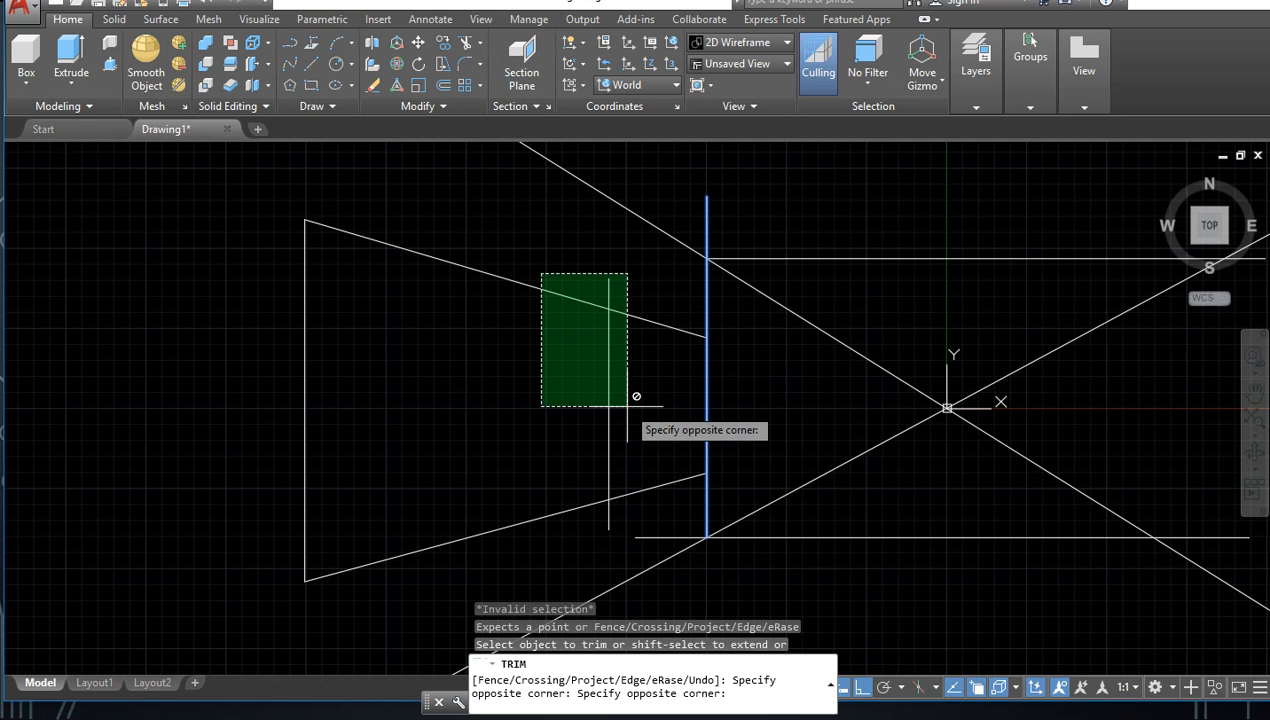
pyautogui.click(620, 534)
pyautogui.click(662, 287)
pyautogui.click(608, 326)
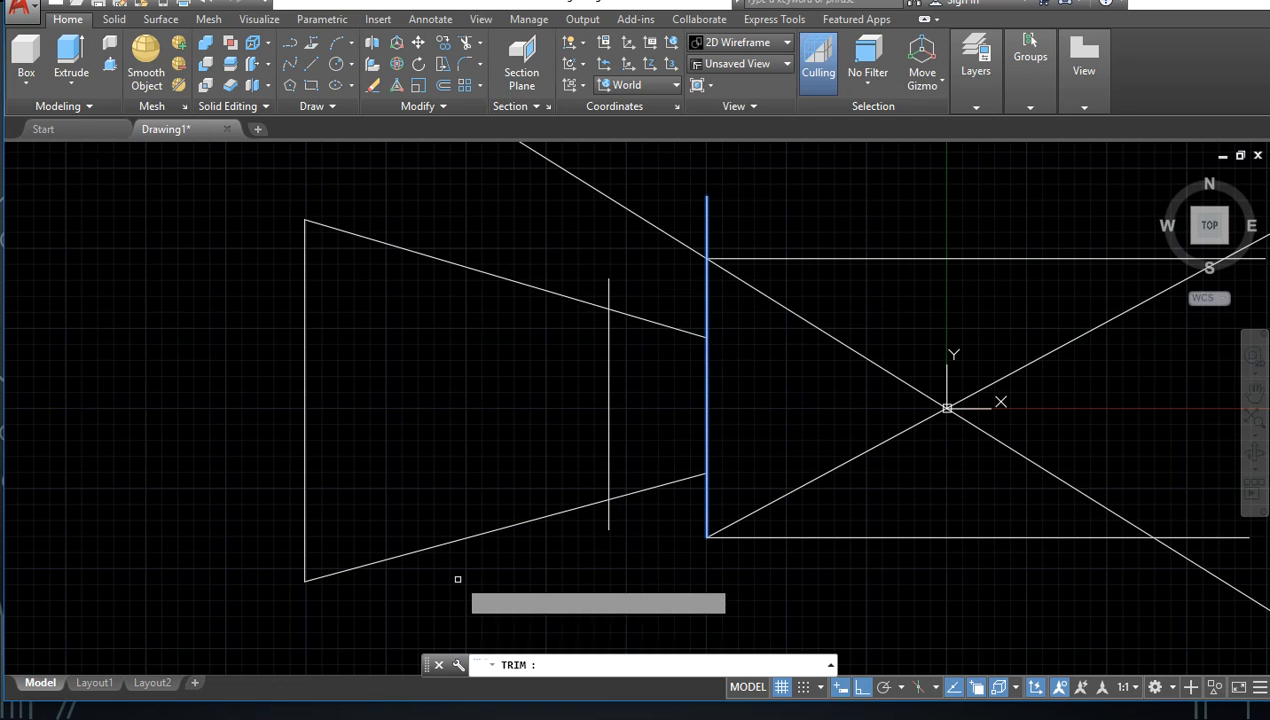
pyautogui.press('Escape')
pyautogui.press('Escape')
pyautogui.press('Escape')
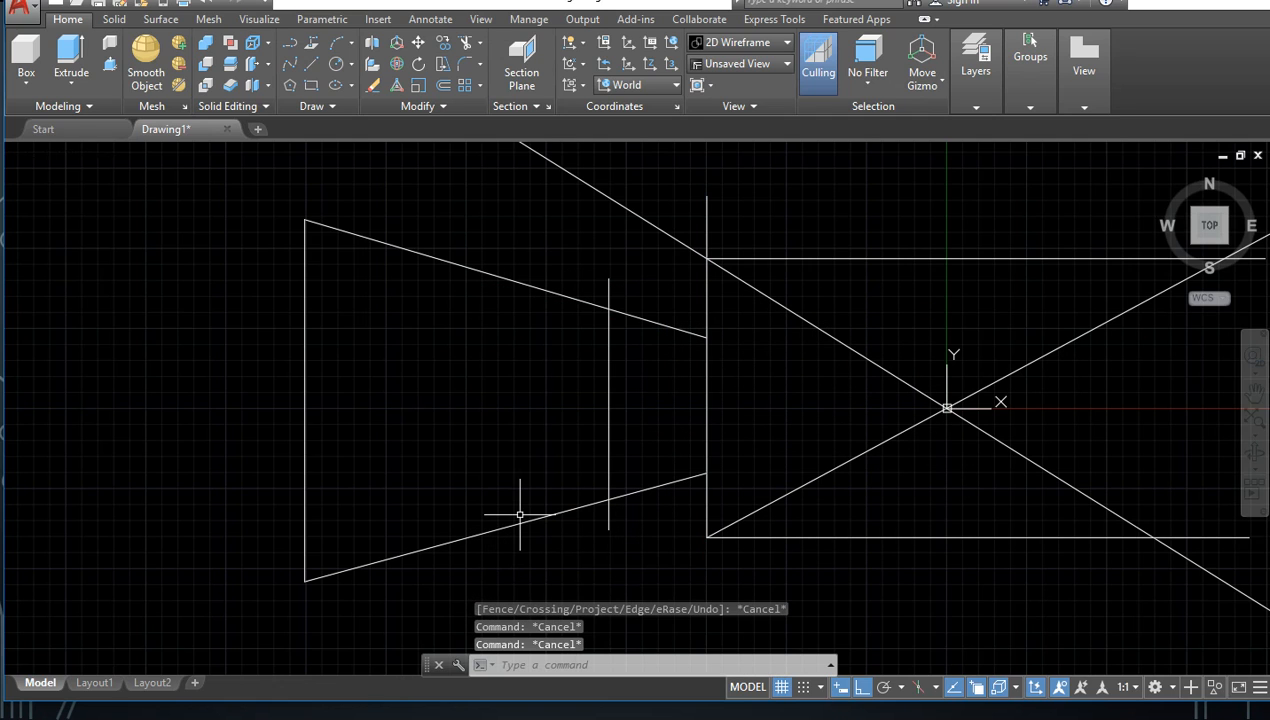
# Step: Trim the overhanging ends of both sloping lines and the short vertical line at their intersections to form a closed trapezoid
pyautogui.press('Return')
pyautogui.click(655, 252)
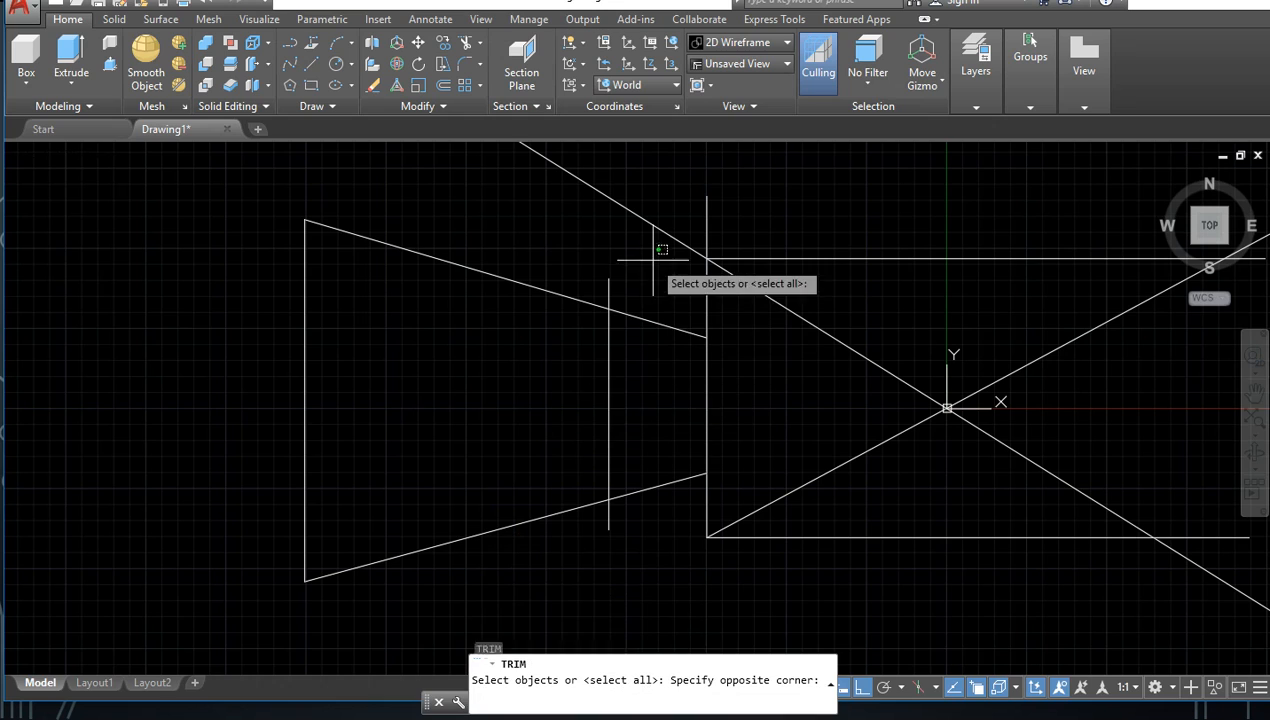
pyautogui.click(483, 558)
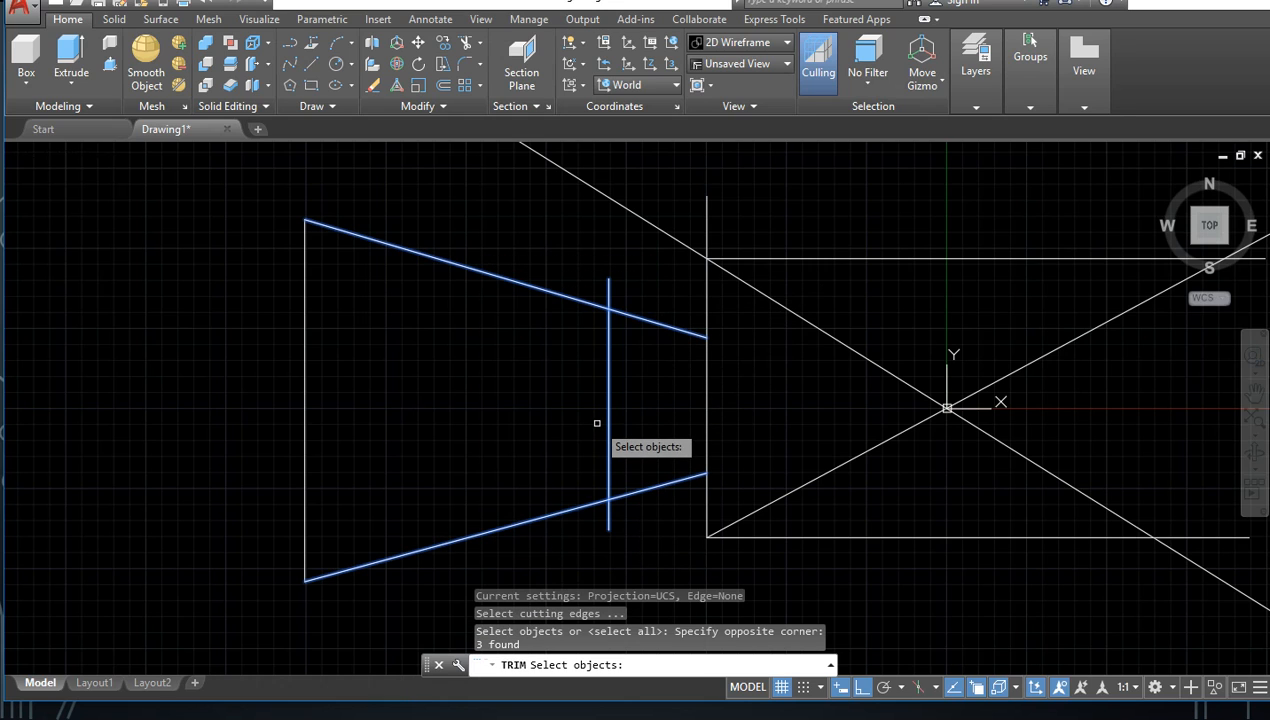
pyautogui.press('Return')
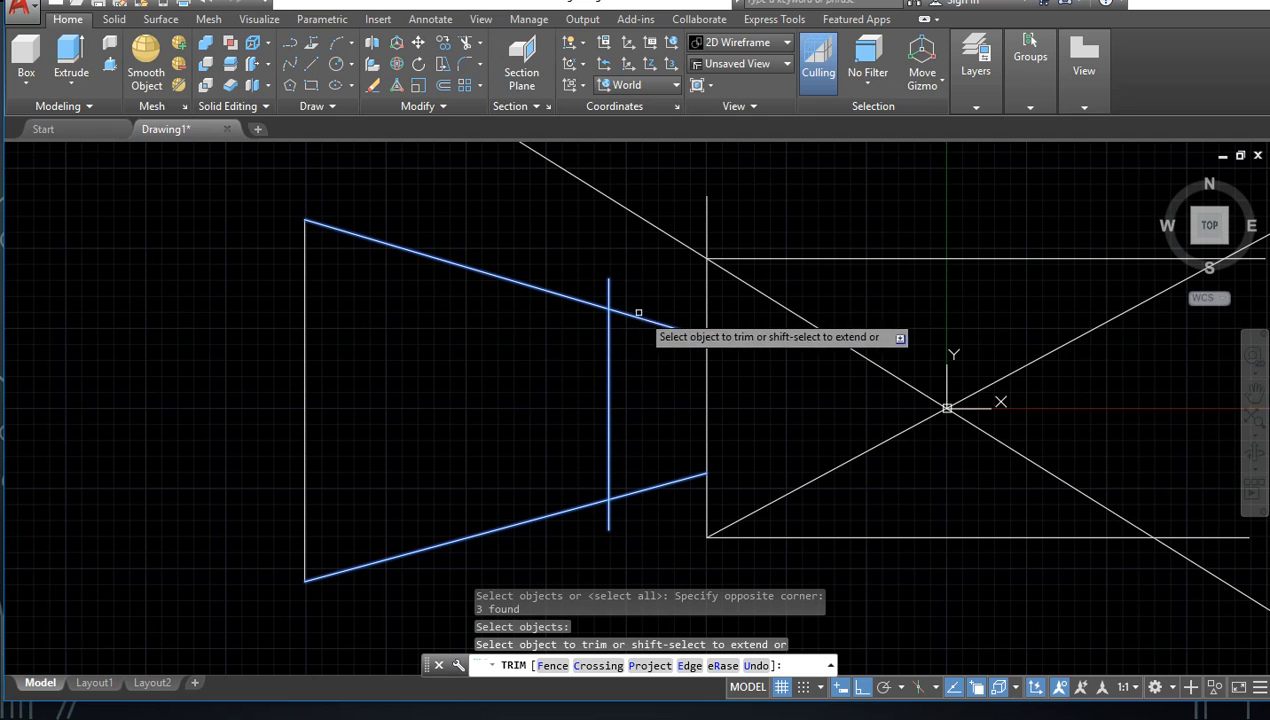
pyautogui.click(629, 317)
pyautogui.click(629, 316)
pyautogui.click(624, 285)
pyautogui.click(629, 320)
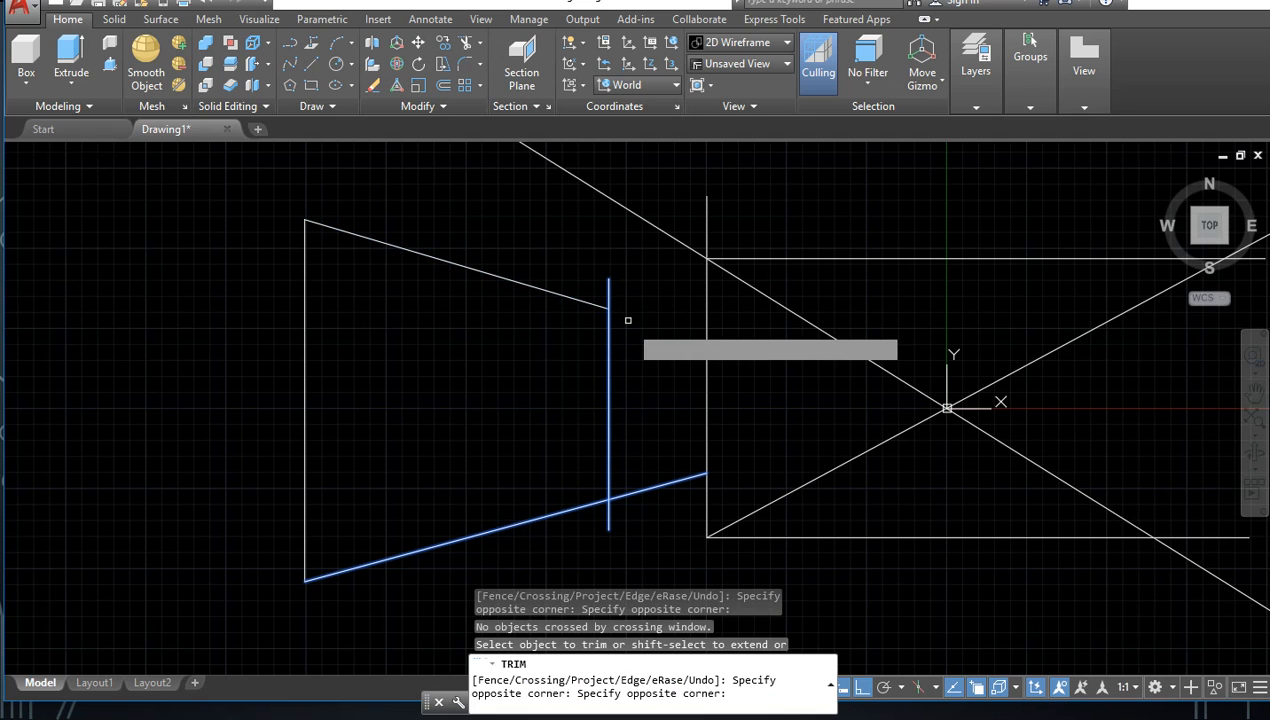
pyautogui.click(663, 462)
pyautogui.click(608, 524)
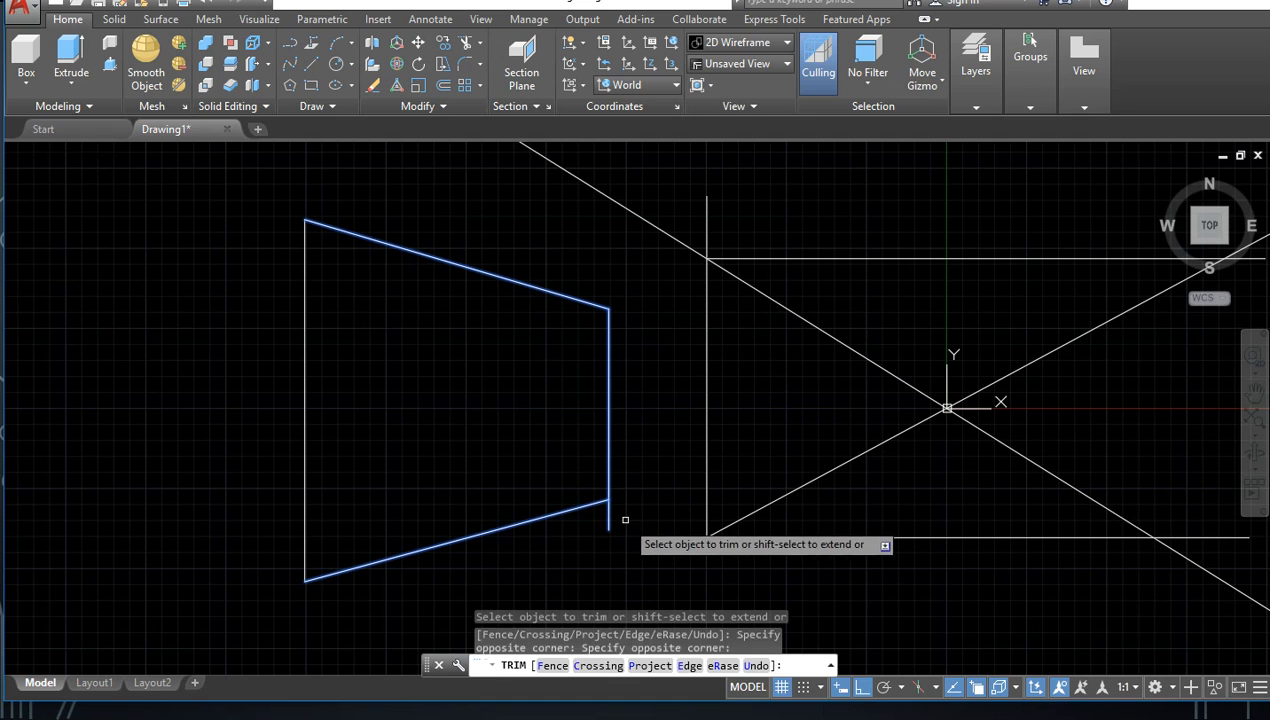
pyautogui.click(588, 537)
pyautogui.click(590, 542)
# Step: End Trim and erase the trapezoid together with the lines around the origin
pyautogui.scroll(-5, 641, 552)
pyautogui.moveTo(702, 564)
pyautogui.mouseDown(button='middle')
pyautogui.moveTo(658, 368)
pyautogui.moveTo(618, 454)
pyautogui.mouseUp(button='middle')
pyautogui.scroll(3, 622, 410)
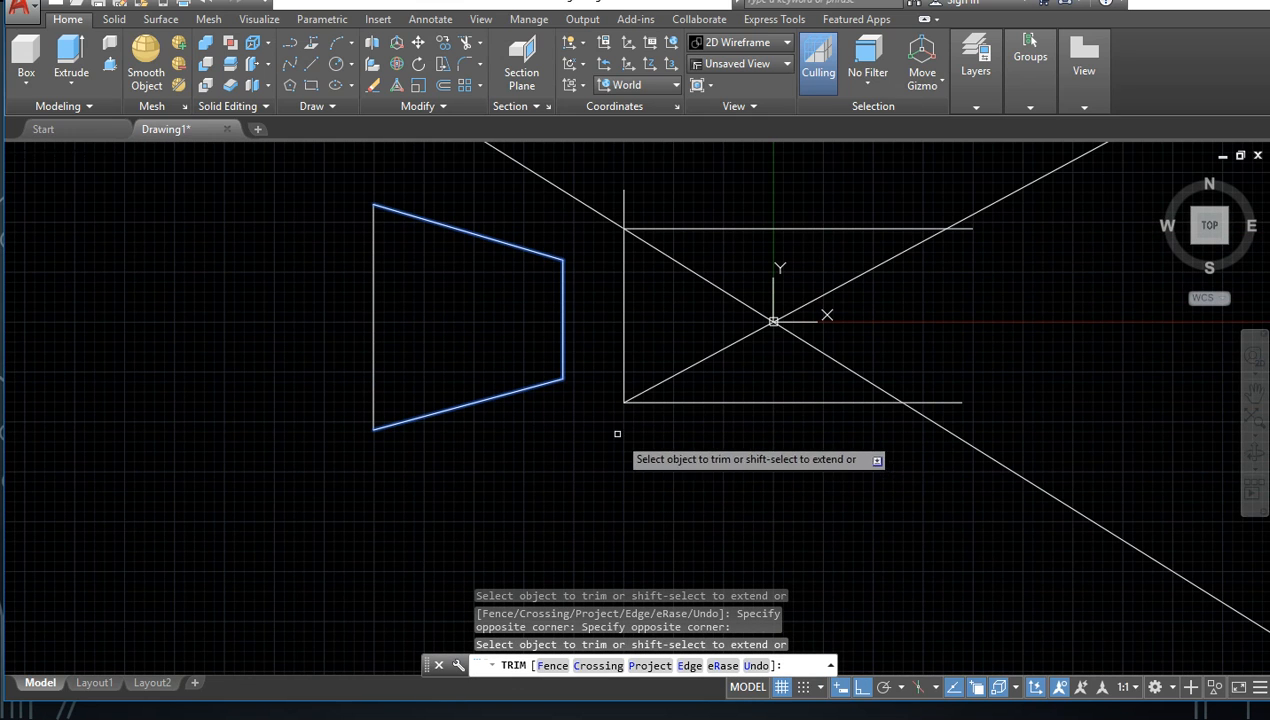
pyautogui.scroll(2, 580, 423)
pyautogui.scroll(-4, 578, 433)
pyautogui.moveTo(590, 432)
pyautogui.mouseDown(button='middle')
pyautogui.moveTo(571, 473)
pyautogui.moveTo(532, 479)
pyautogui.mouseUp(button='middle')
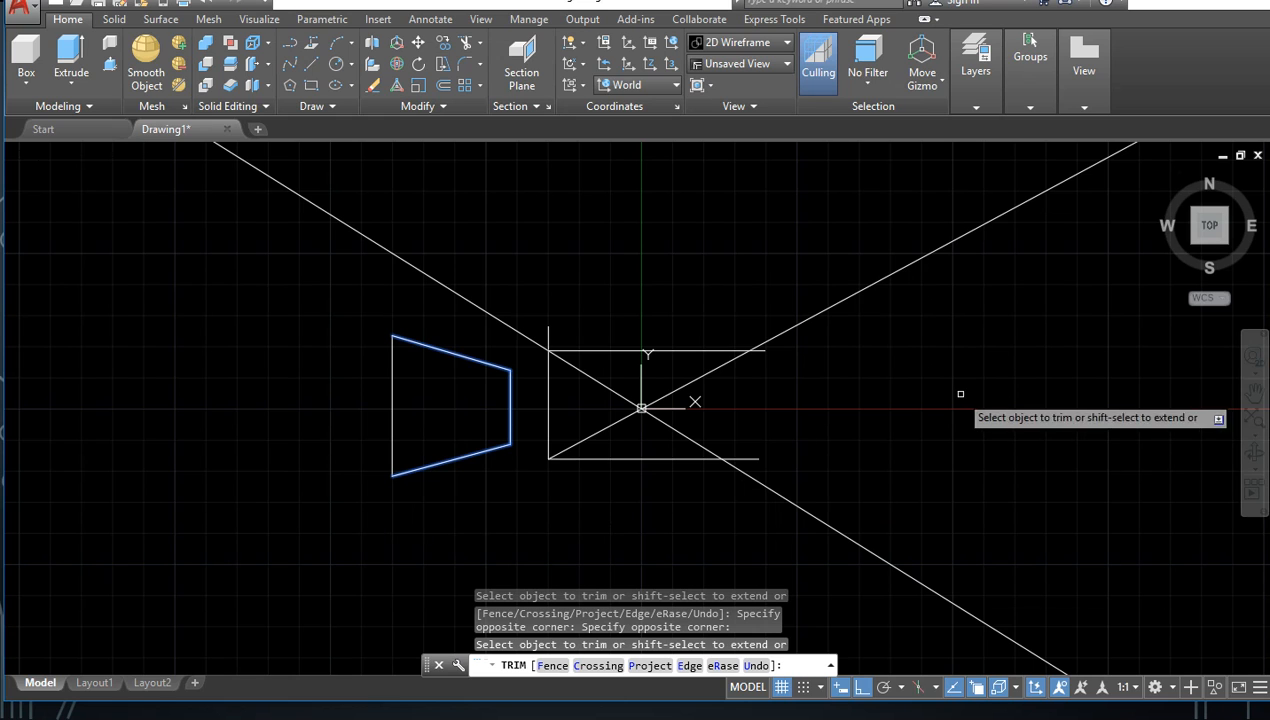
pyautogui.press('Escape')
pyautogui.click(980, 262)
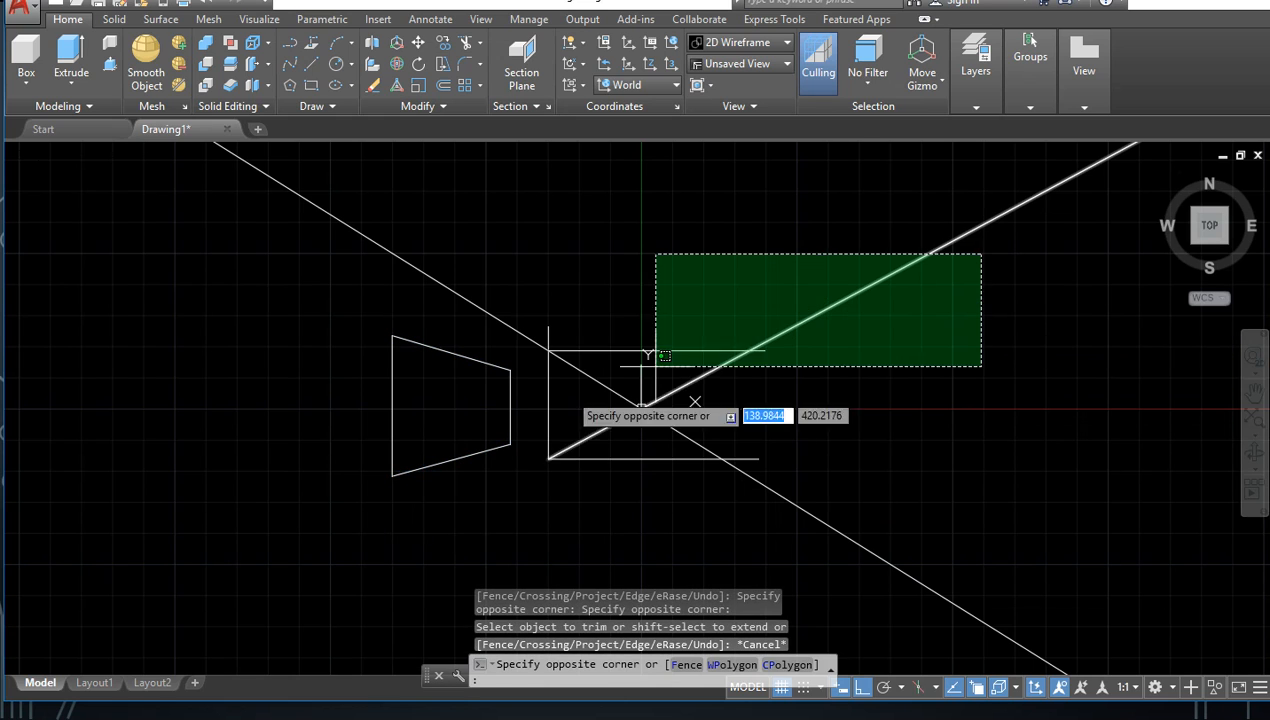
pyautogui.click(328, 508)
pyautogui.press('Delete')
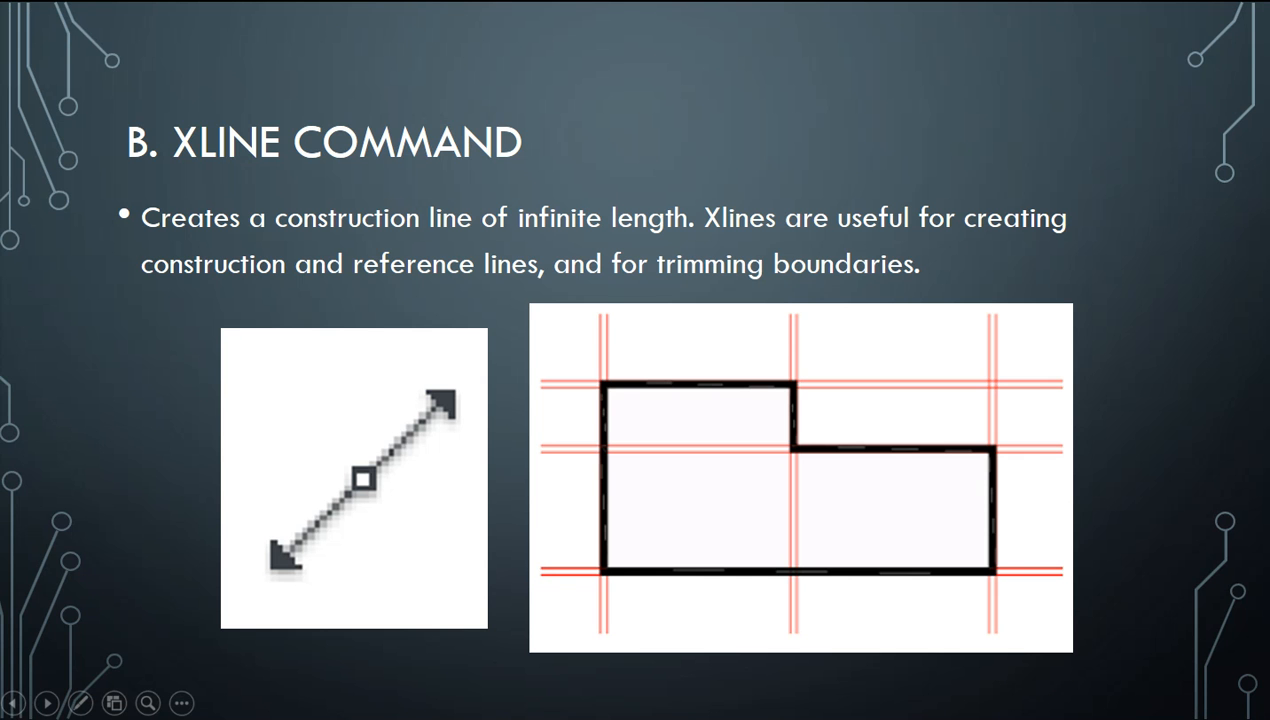
pyautogui.press('Right')
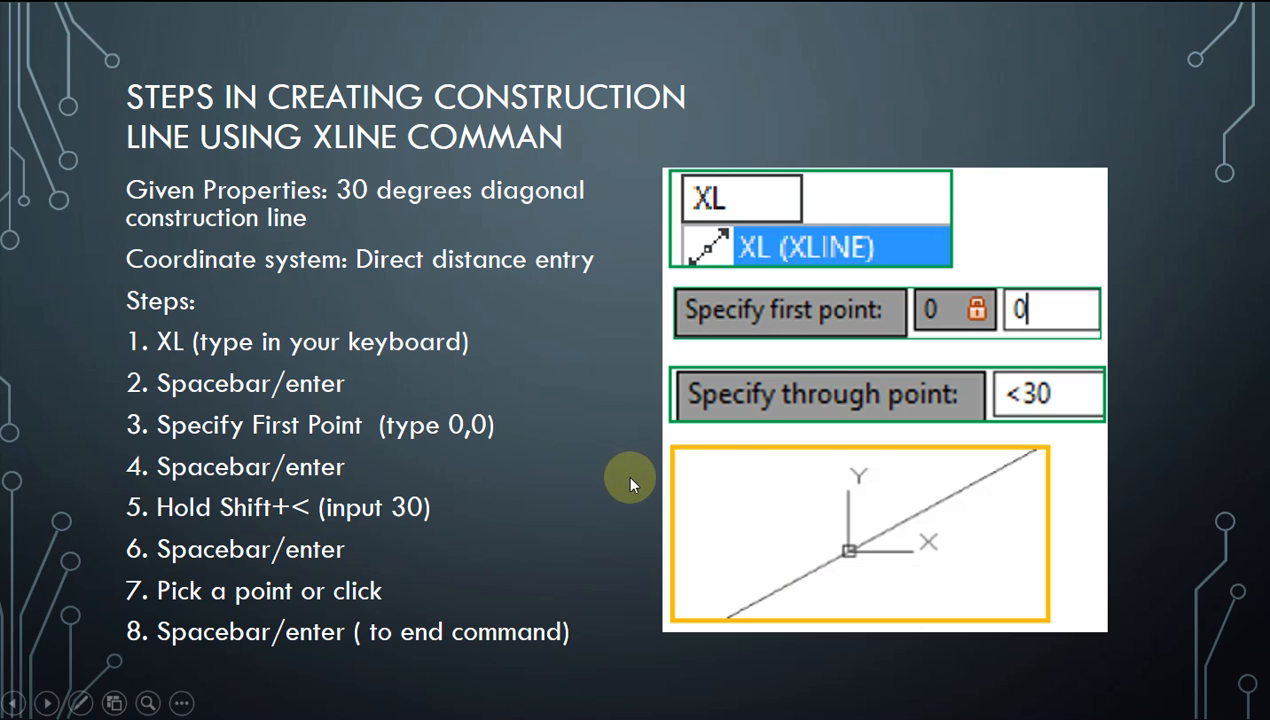
pyautogui.press('Right')
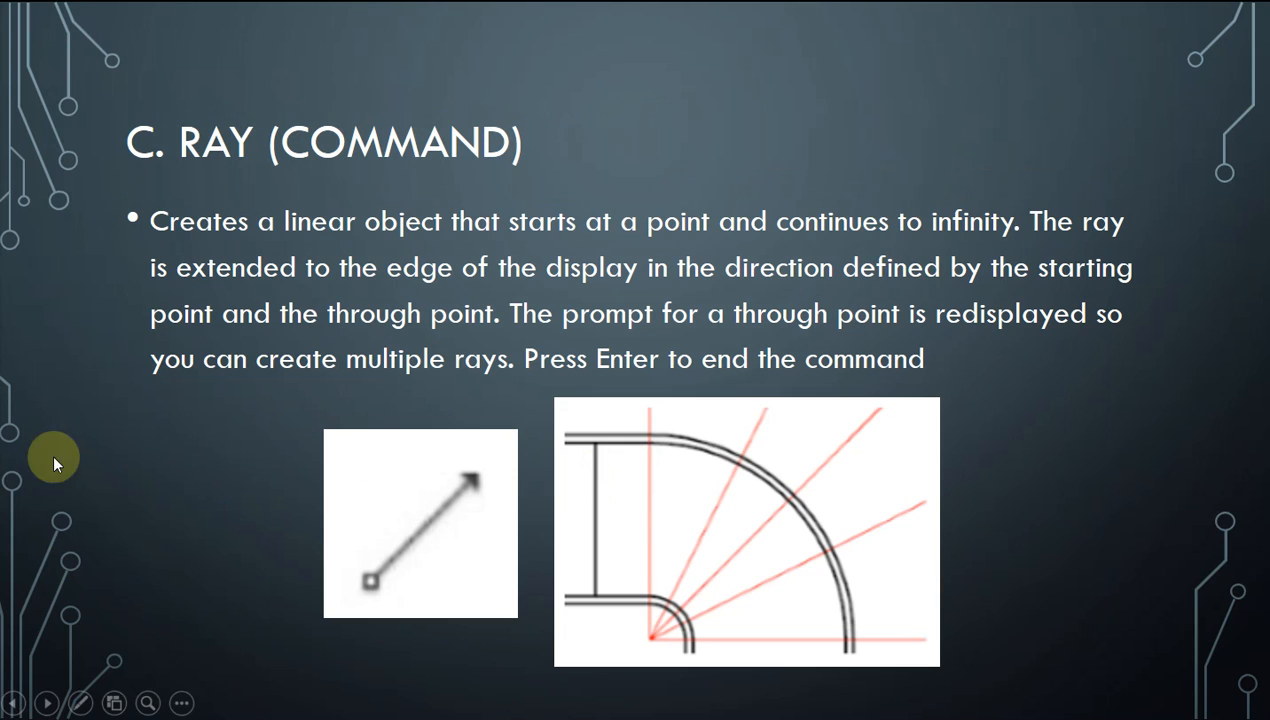
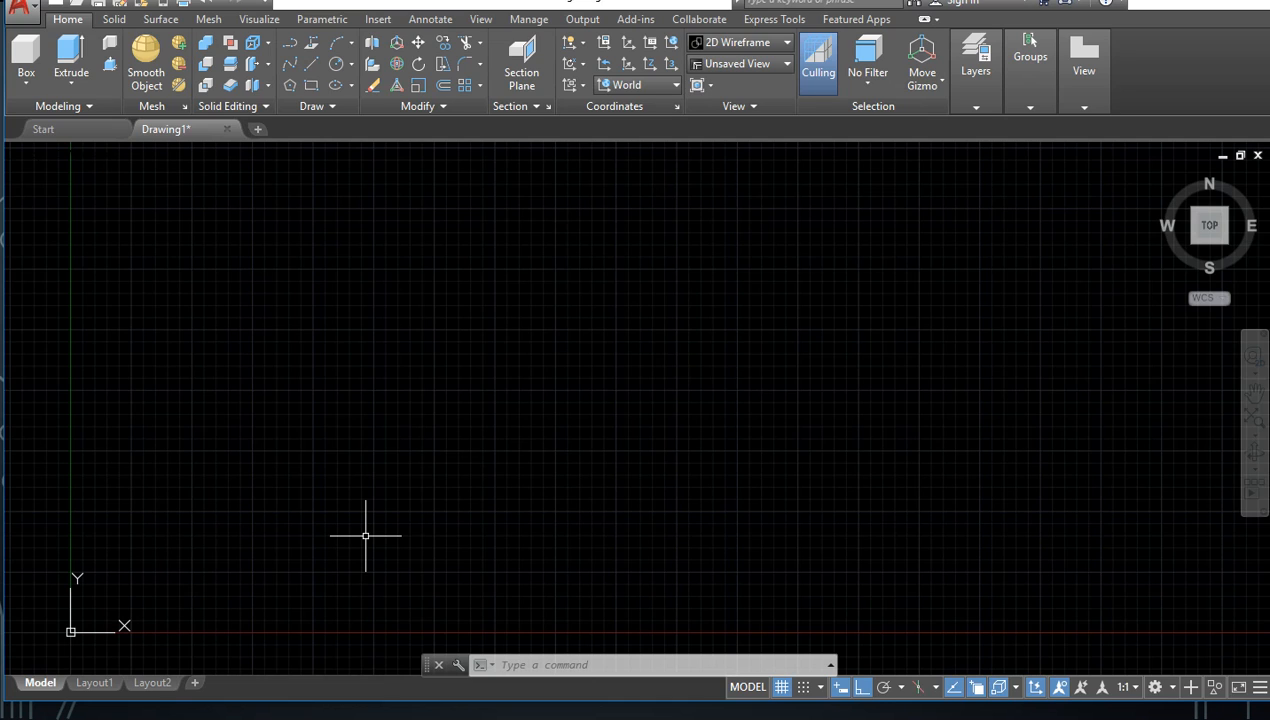
# Step: Start the Multiline command and set its justification to Zero and its scale to 1
pyautogui.write('m')
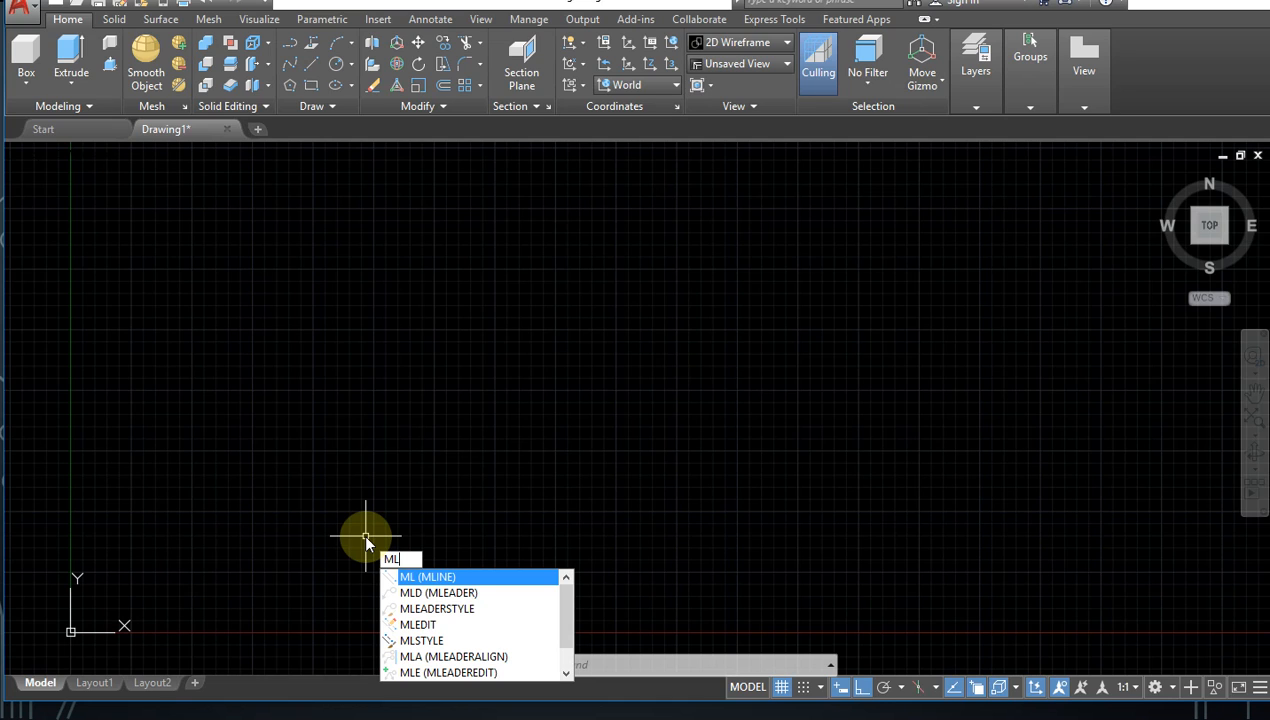
pyautogui.click(446, 580)
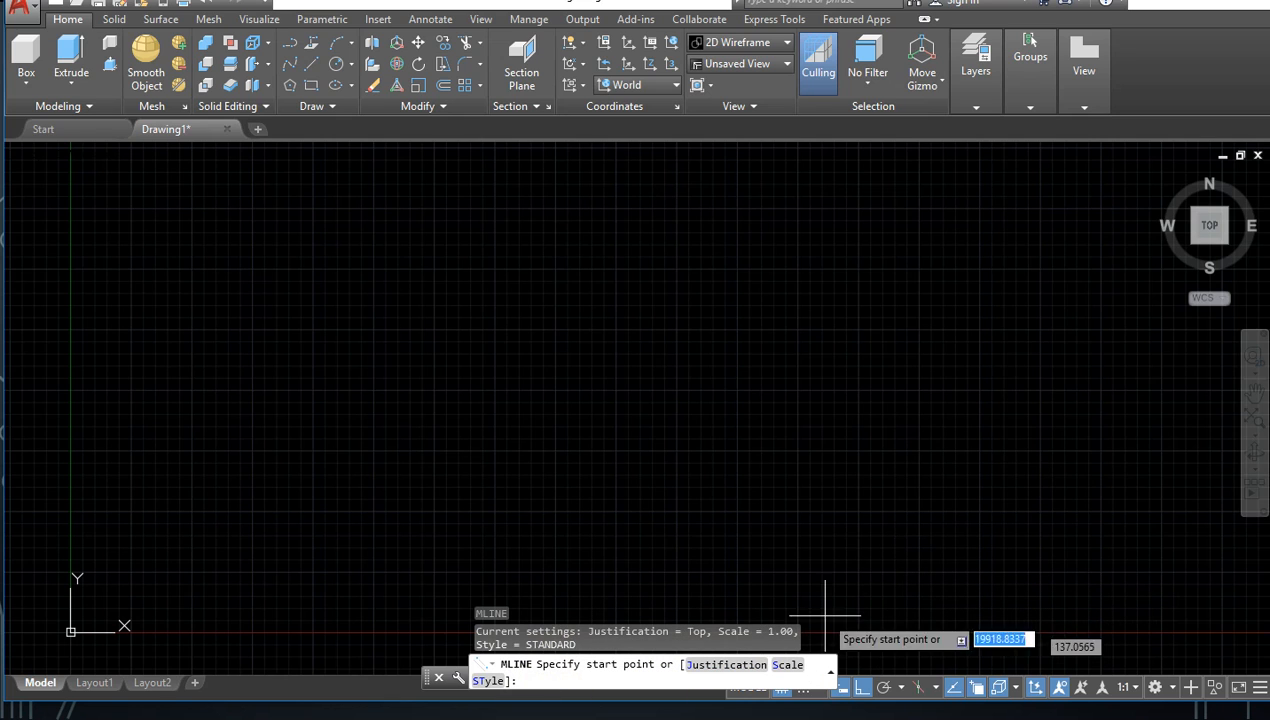
pyautogui.click(728, 666)
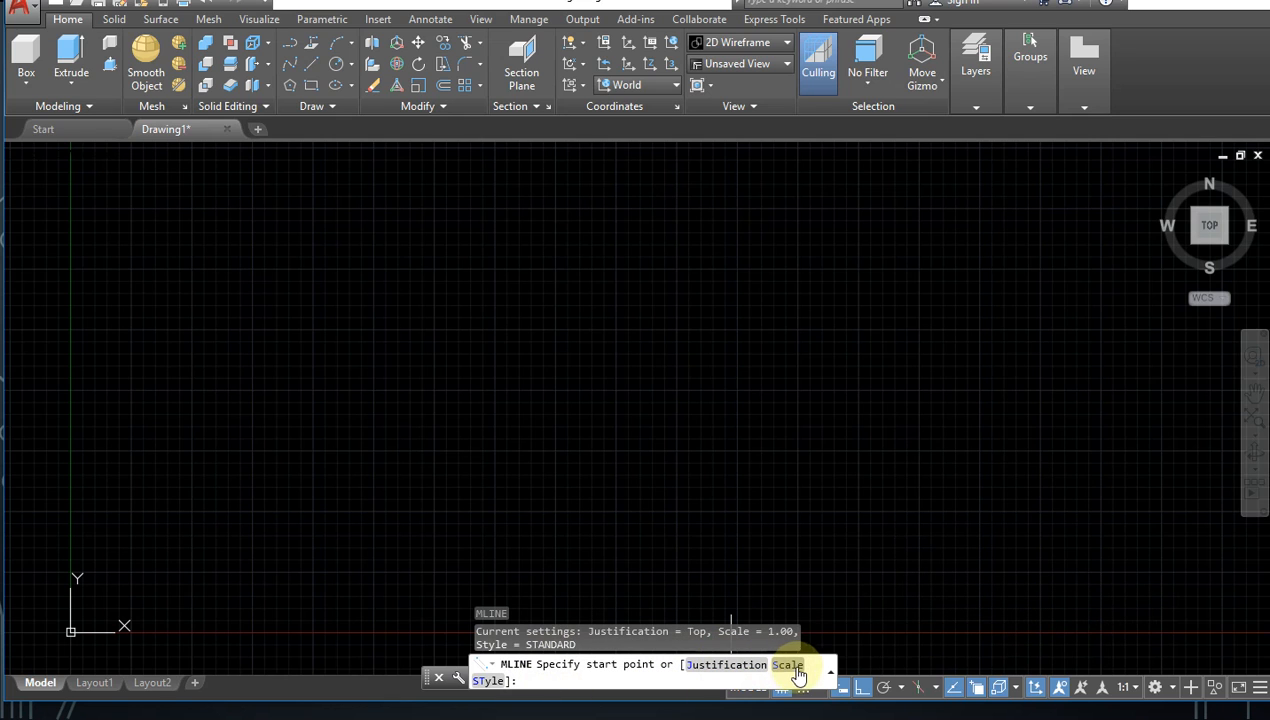
pyautogui.click(733, 664)
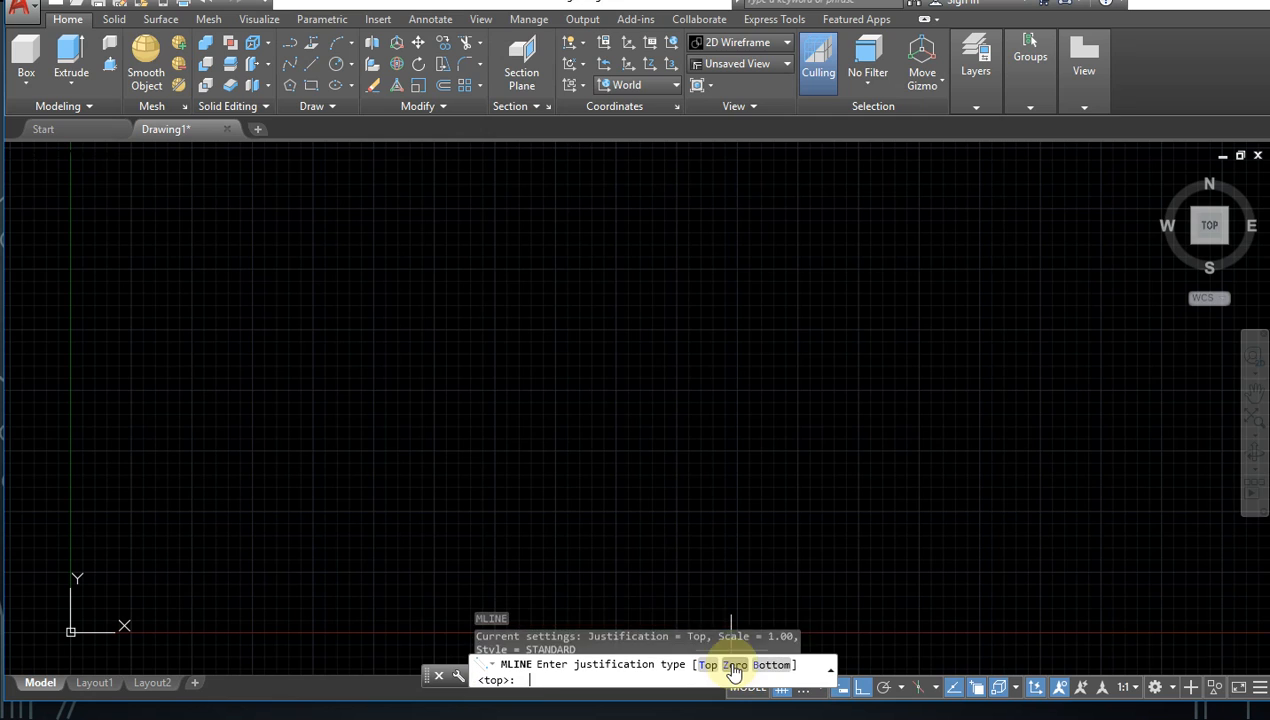
pyautogui.click(737, 666)
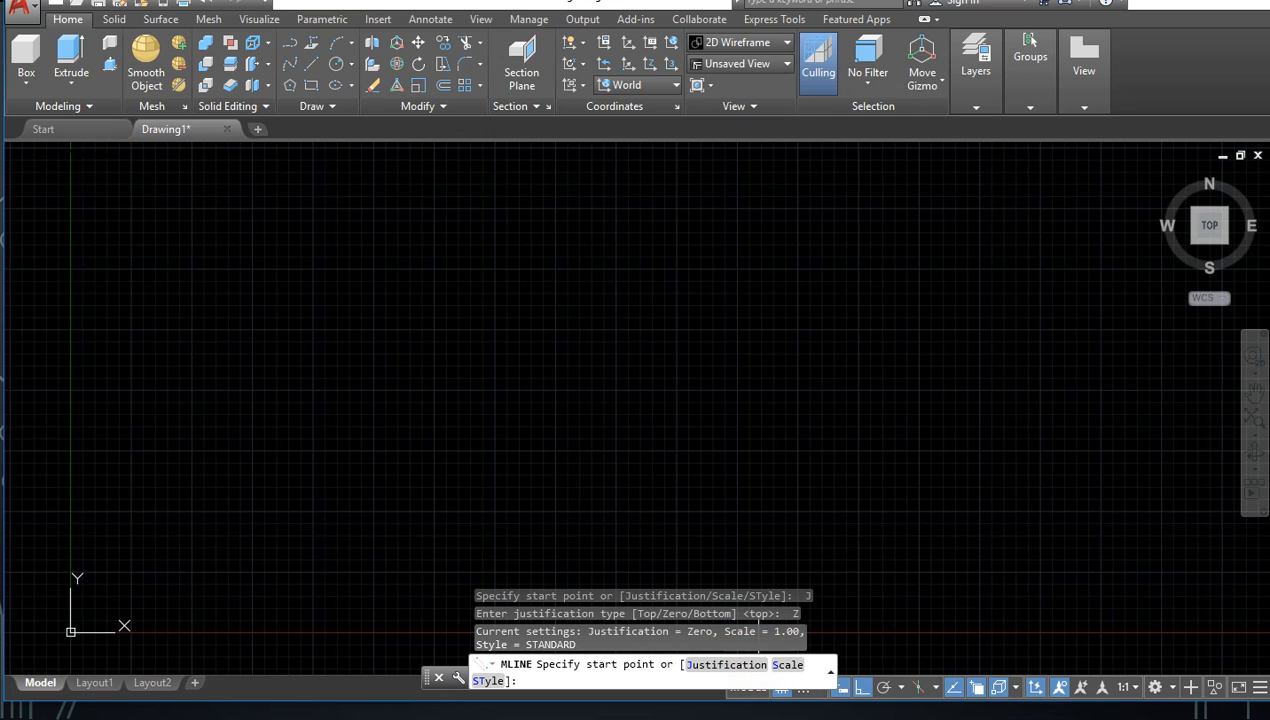
pyautogui.click(788, 666)
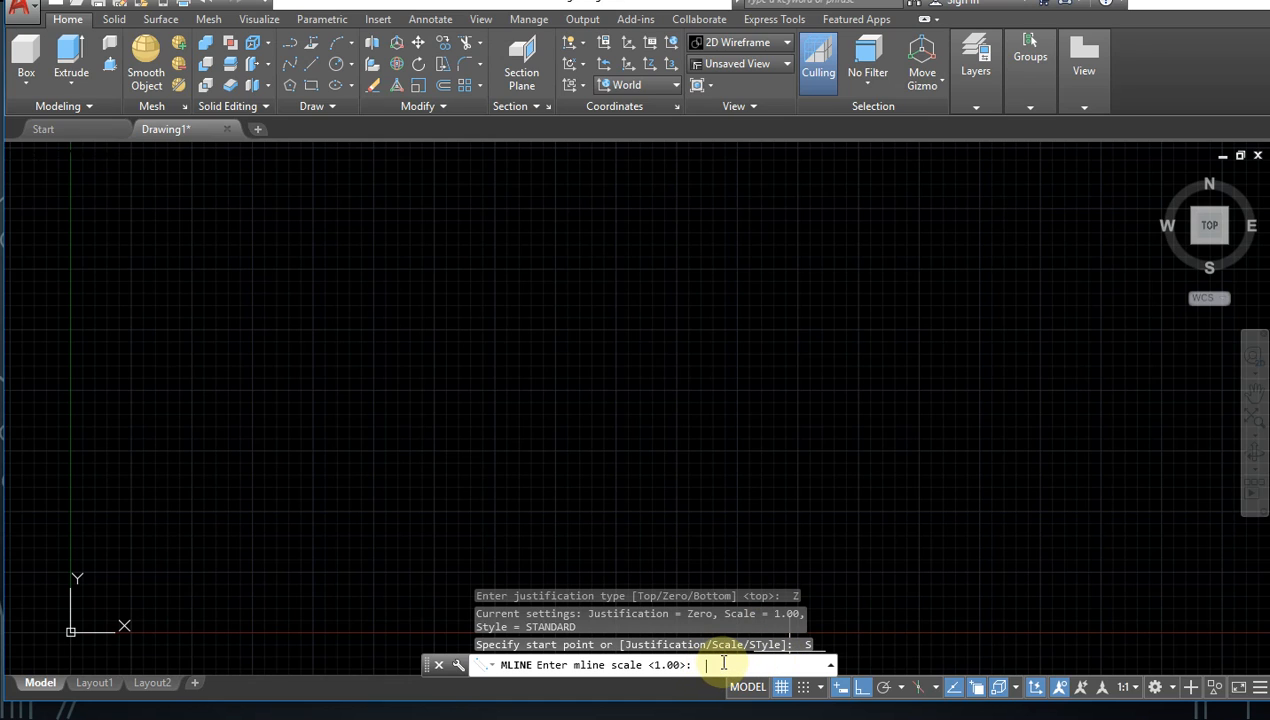
pyautogui.press('Return')
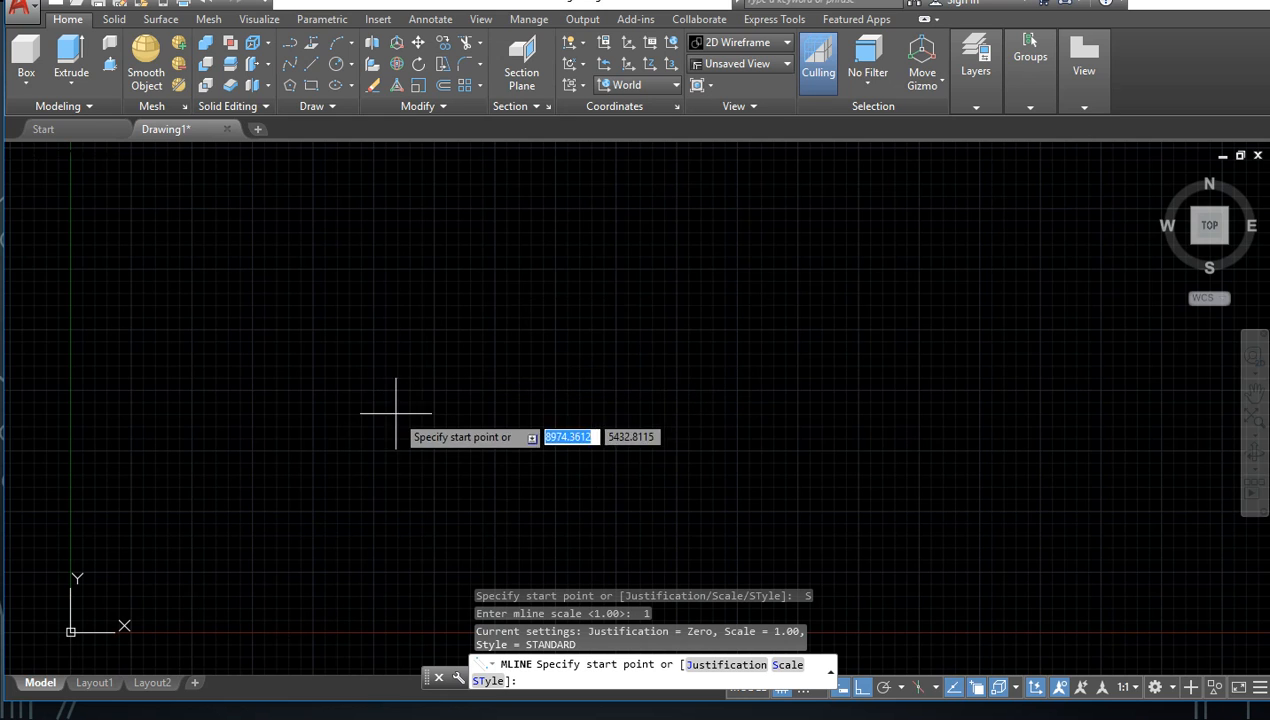
# Step: Place the multiline's start point in the empty drawing area and draw a vertical segment 100 units upward
pyautogui.click(358, 428)
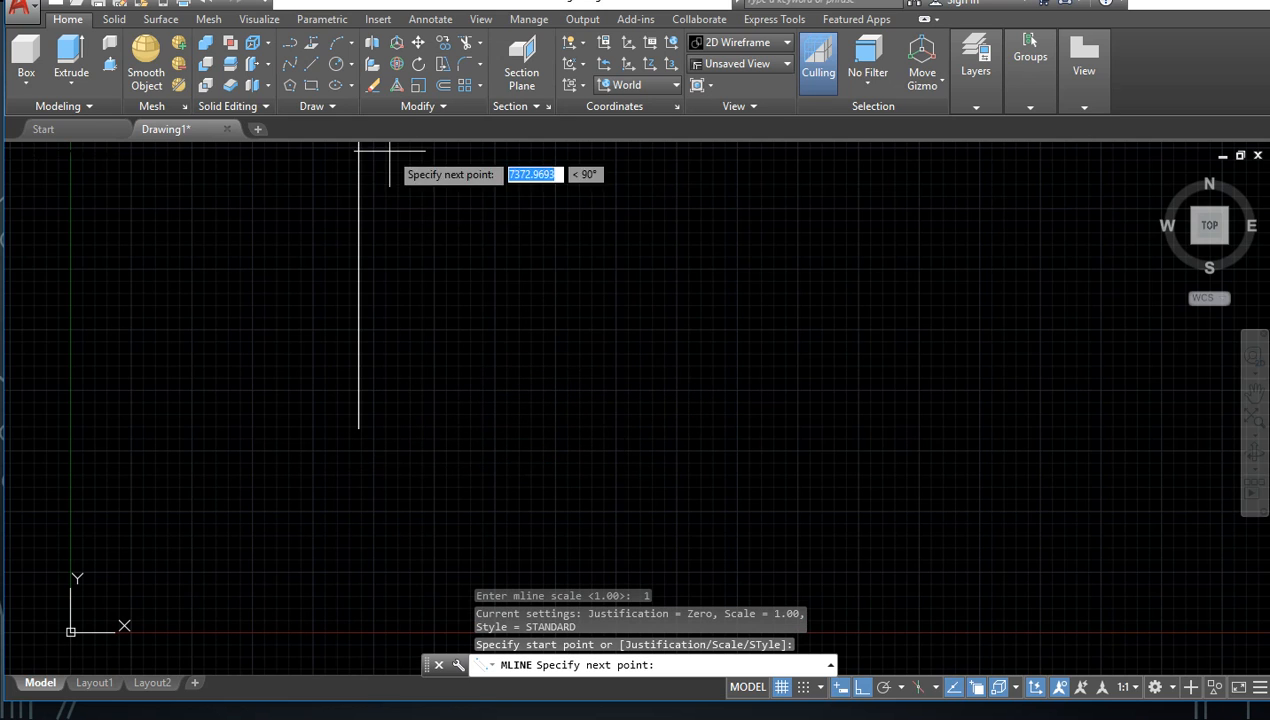
pyautogui.scroll(14, 360, 322)
pyautogui.scroll(5, 360, 345)
pyautogui.moveTo(199, 374)
pyautogui.mouseDown(button='middle')
pyautogui.moveTo(539, 244)
pyautogui.moveTo(586, 271)
pyautogui.mouseUp(button='middle')
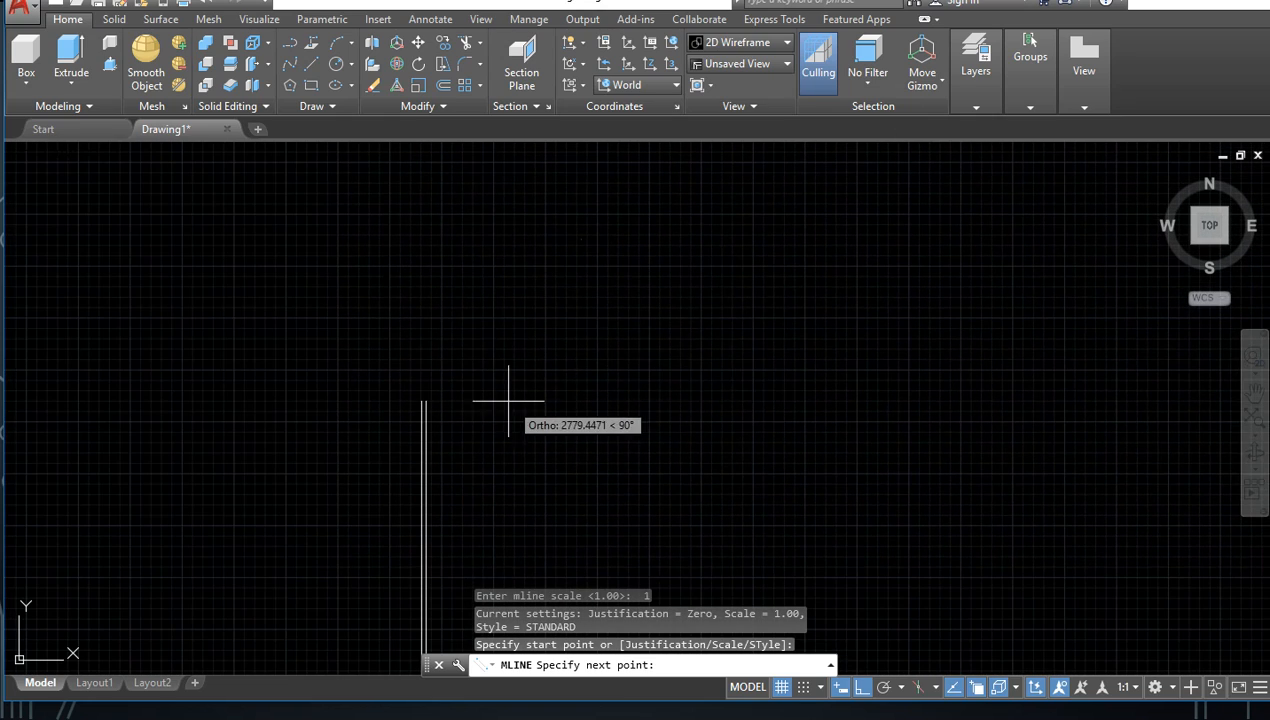
pyautogui.scroll(6, 511, 402)
pyautogui.moveTo(303, 412); pyautogui.dragTo(463, 118, button='middle')
pyautogui.scroll(2, 462, 374)
pyautogui.moveTo(325, 457)
pyautogui.mouseDown(button='middle')
pyautogui.moveTo(454, 63)
pyautogui.moveTo(443, 90)
pyautogui.mouseUp(button='middle')
pyautogui.scroll(-5, 400, 320)
pyautogui.moveTo(409, 468); pyautogui.dragTo(422, 169, button='middle')
pyautogui.scroll(-5, 408, 437)
pyautogui.moveTo(408, 445); pyautogui.dragTo(431, 149, button='middle')
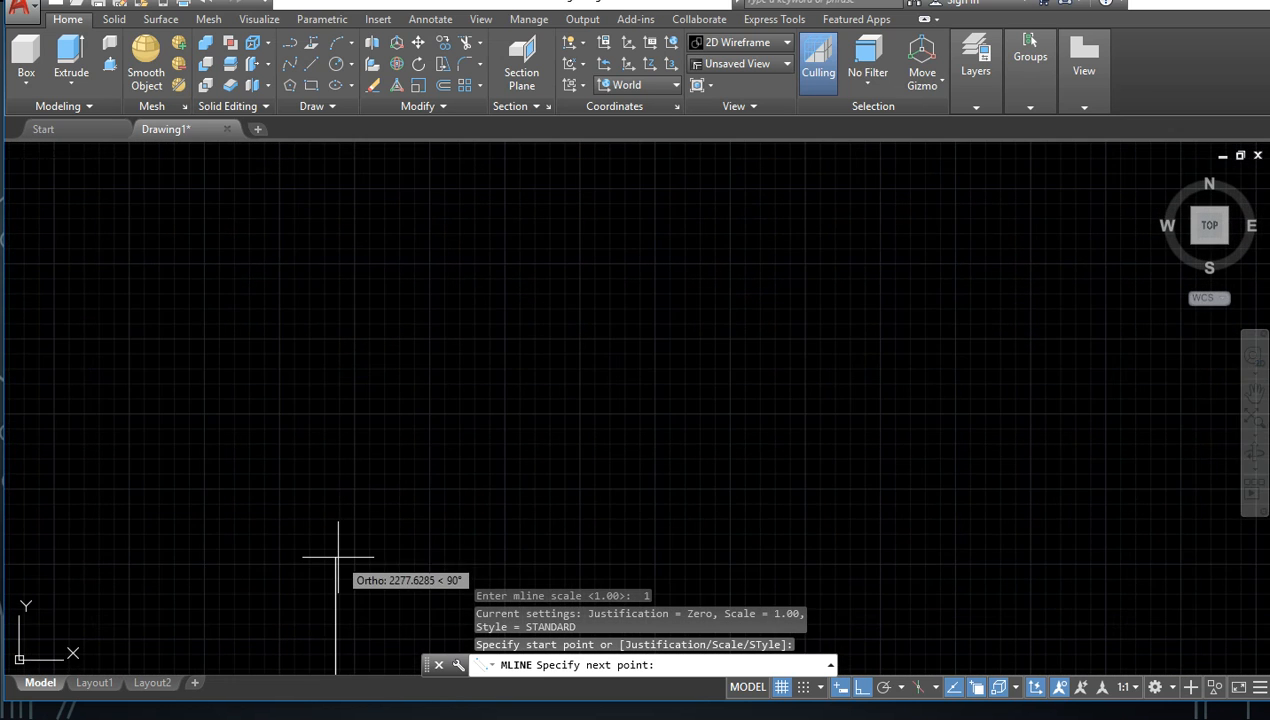
pyautogui.scroll(7, 355, 548)
pyautogui.moveTo(337, 584)
pyautogui.mouseDown(button='middle')
pyautogui.moveTo(451, 255)
pyautogui.moveTo(388, 357)
pyautogui.moveTo(360, 187)
pyautogui.moveTo(323, 423)
pyautogui.mouseUp(button='middle')
pyautogui.scroll(-5, 440, 350)
pyautogui.scroll(6, 440, 349)
pyautogui.scroll(6, 332, 250)
pyautogui.moveTo(334, 283); pyautogui.dragTo(345, 453, button='middle')
pyautogui.scroll(3, 332, 412)
pyautogui.scroll(18, 180, 357)
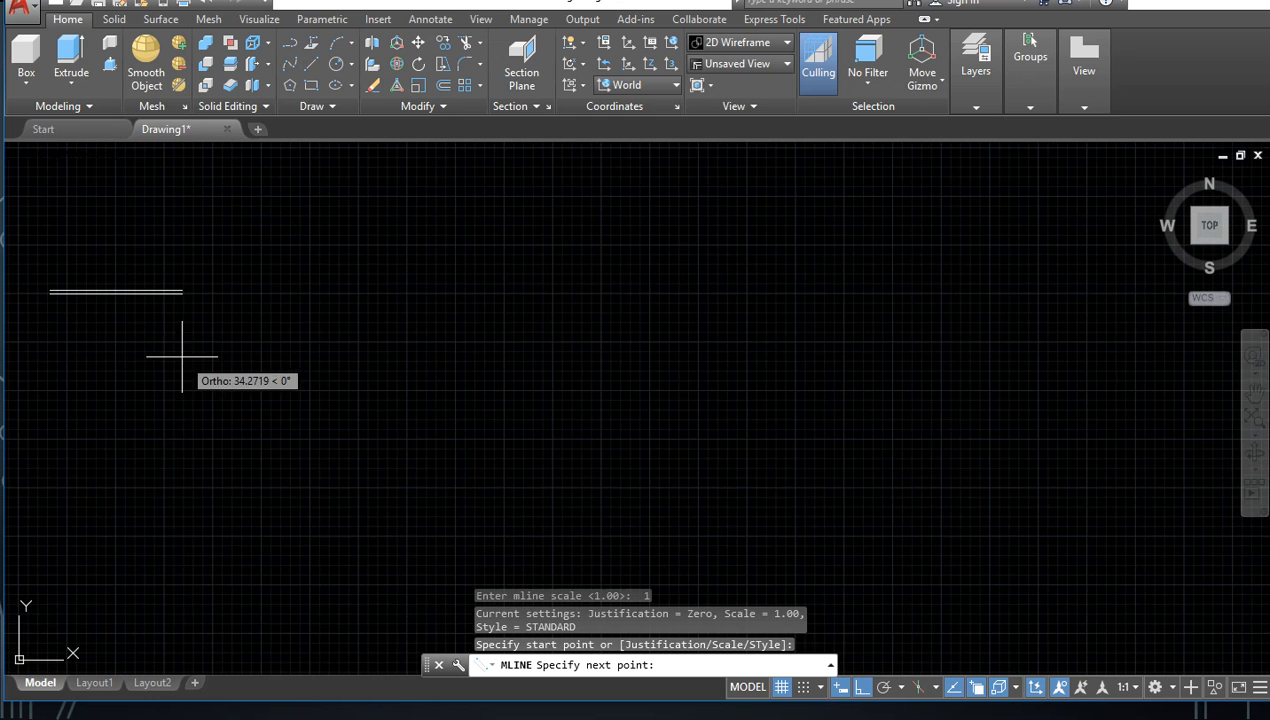
pyautogui.moveTo(147, 316); pyautogui.dragTo(411, 460, button='middle')
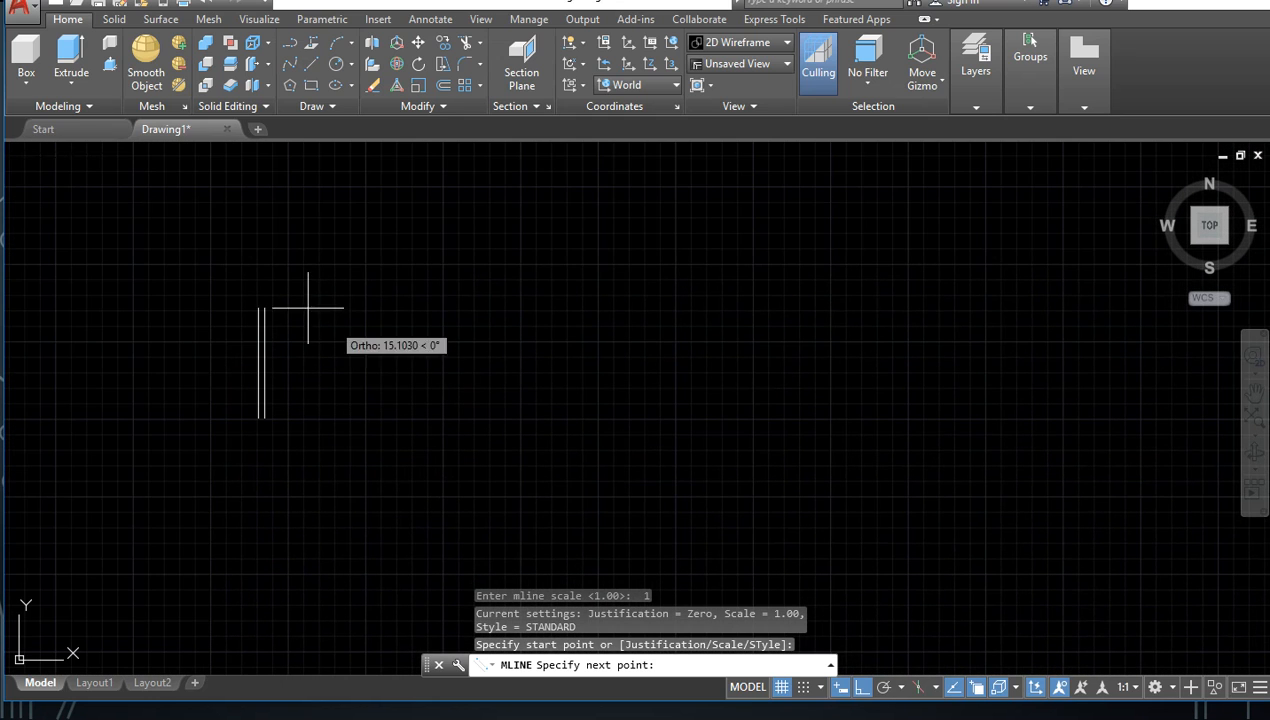
pyautogui.moveTo(311, 254); pyautogui.dragTo(316, 363, button='middle')
pyautogui.scroll(4, 315, 363)
pyautogui.moveTo(269, 447); pyautogui.dragTo(283, 313, button='middle')
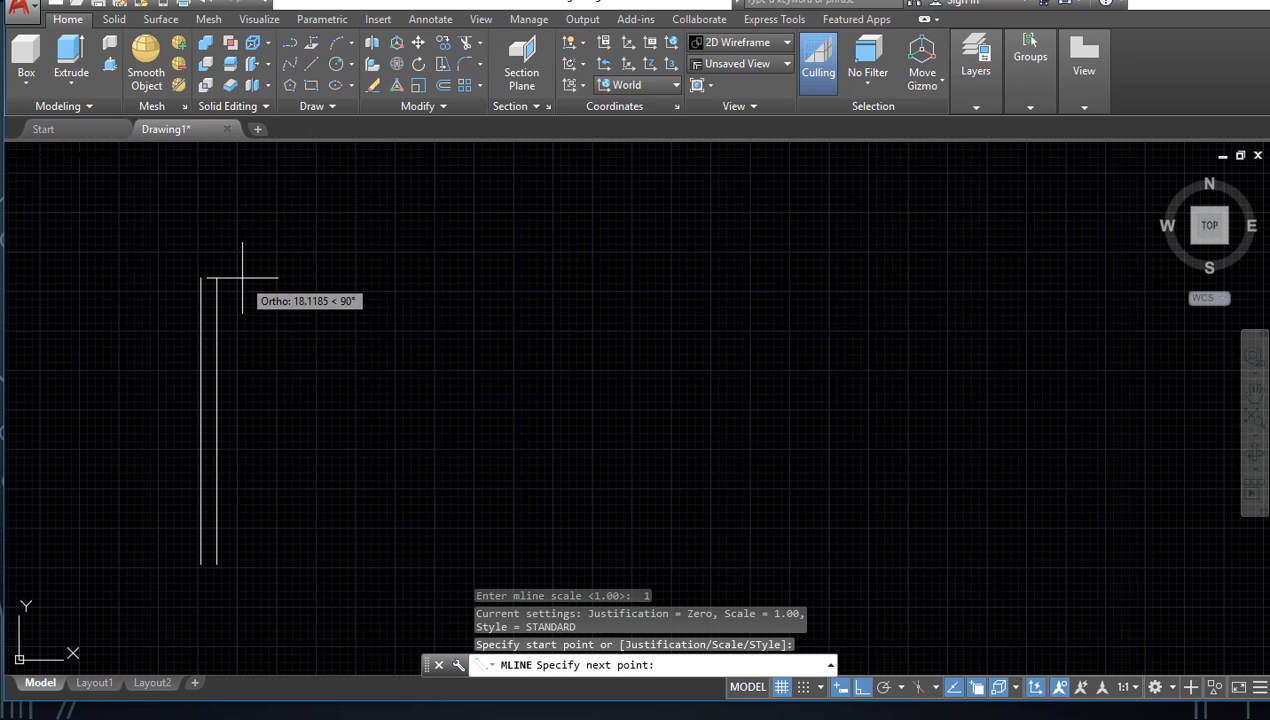
pyautogui.write('100')
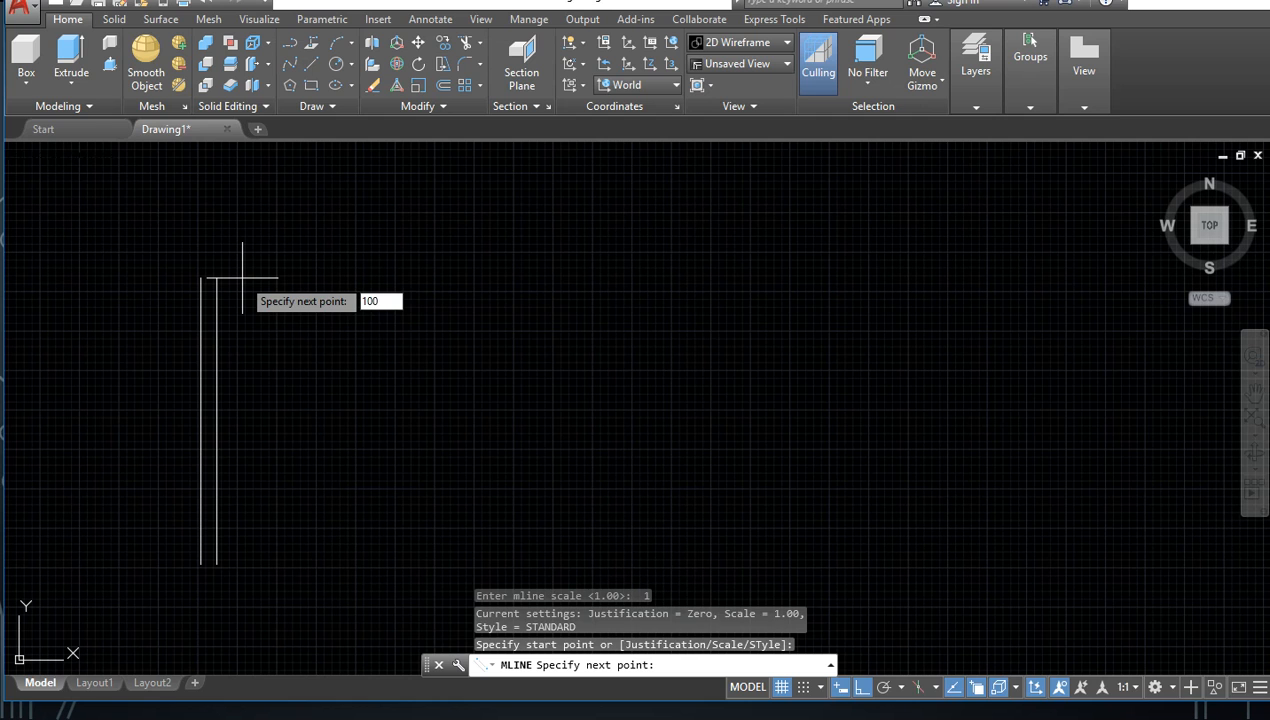
pyautogui.press('Return')
pyautogui.scroll(5, 213, 320)
pyautogui.scroll(3, 337, 326)
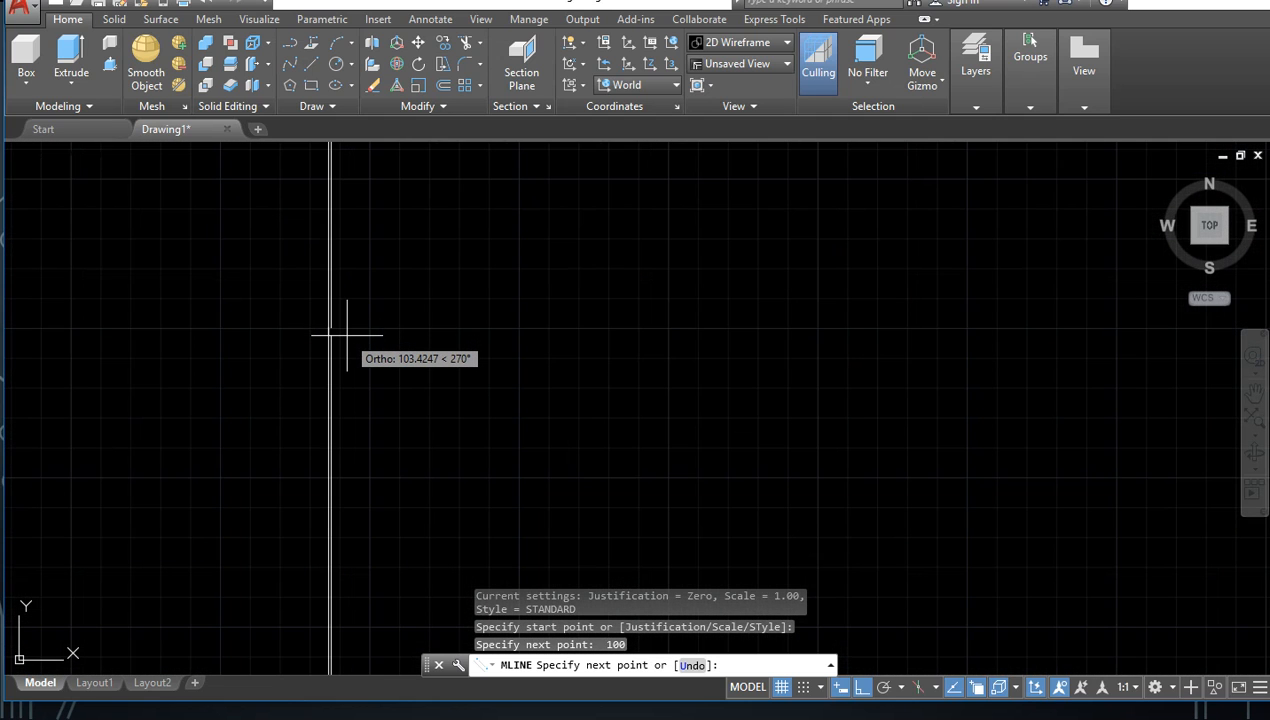
# Step: Undo the 100-unit multiline segment and draw a vertical segment 1 unit long from the same start point
pyautogui.hotkey('ctrl', 'z')
pyautogui.scroll(6, 349, 284)
pyautogui.moveTo(345, 284); pyautogui.dragTo(366, 420, button='middle')
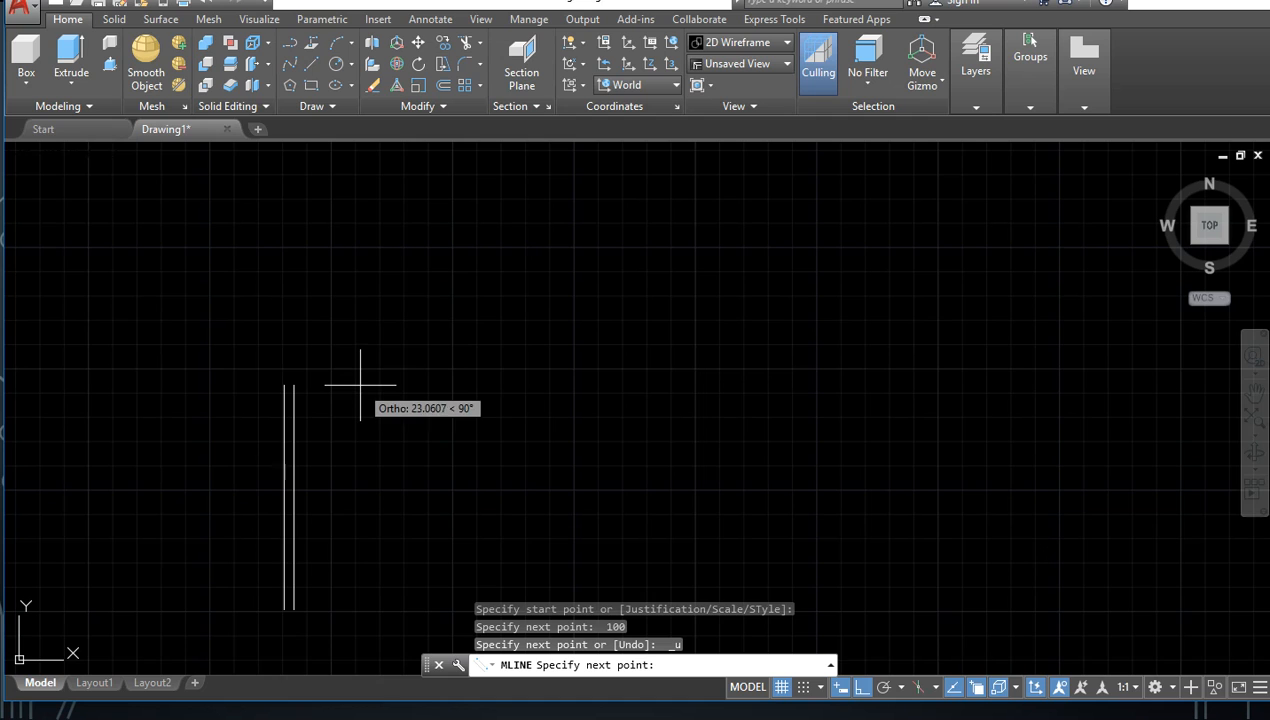
pyautogui.write('1.')
pyautogui.press('Return')
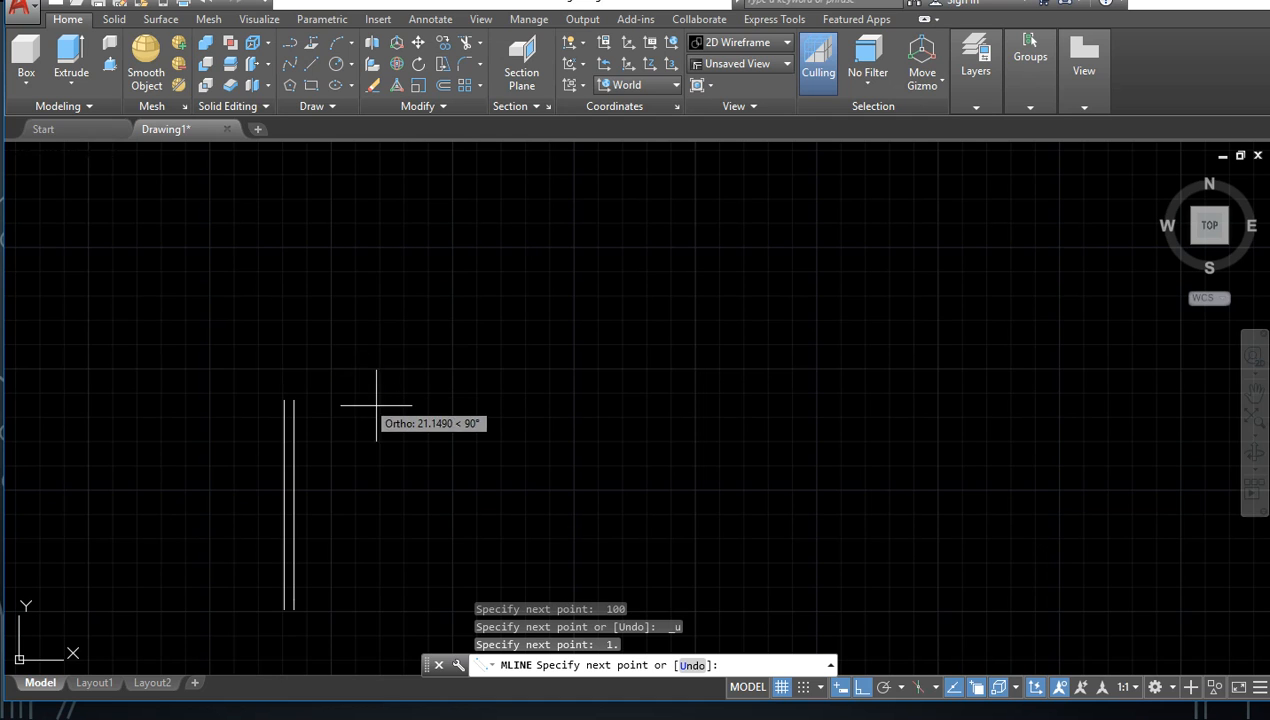
pyautogui.scroll(-2, 424, 425)
pyautogui.scroll(2, 370, 435)
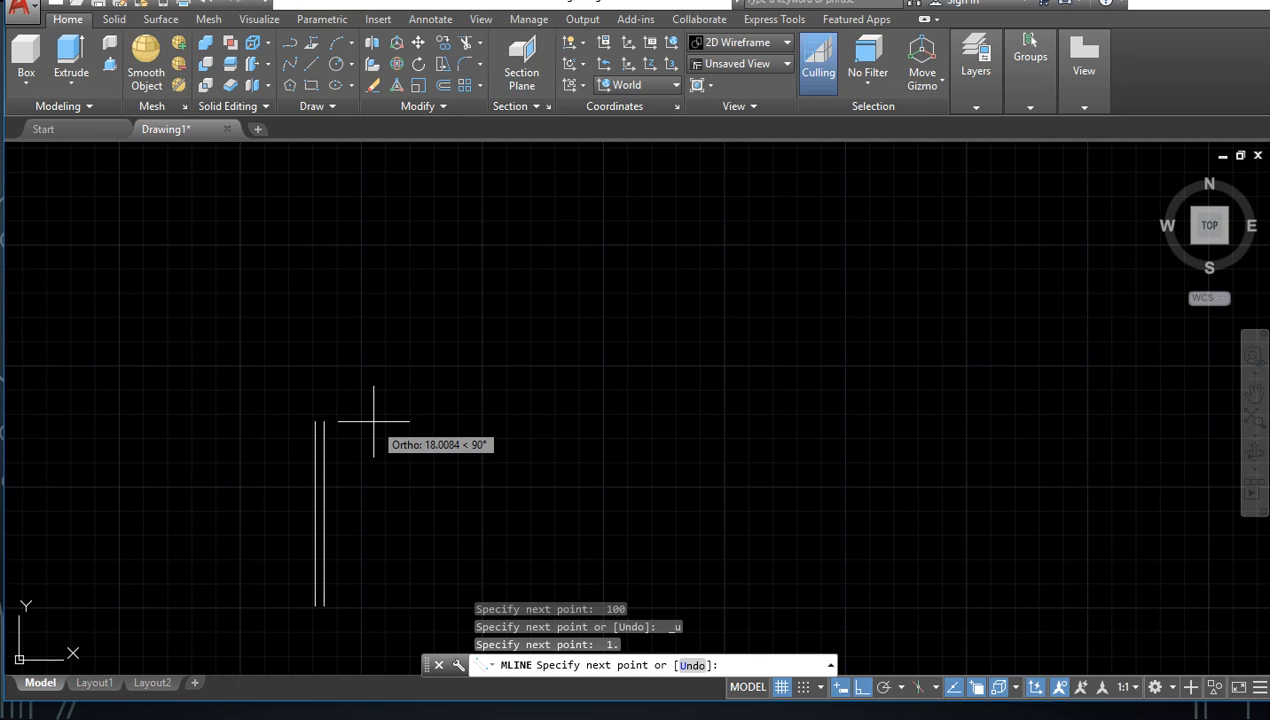
# Step: Undo the 1-unit multiline segment and draw a vertical segment 10 units long in its place
pyautogui.hotkey('ctrl', 'z')
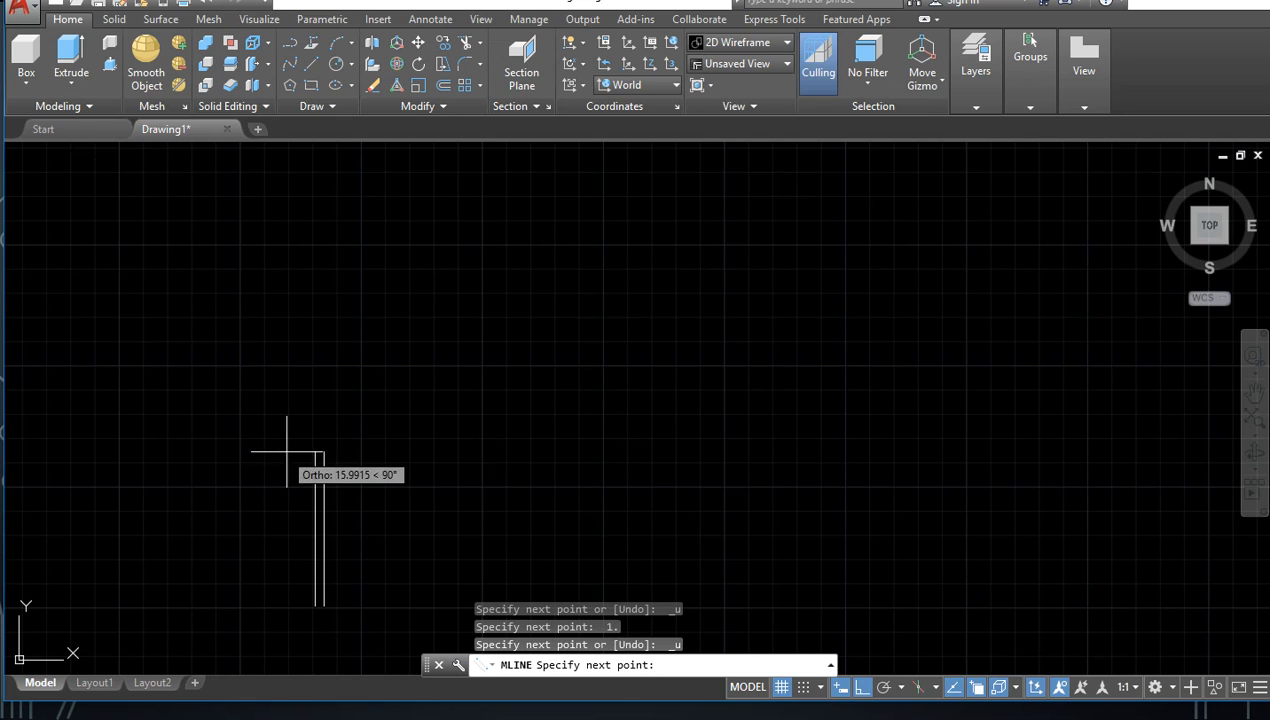
pyautogui.write('10')
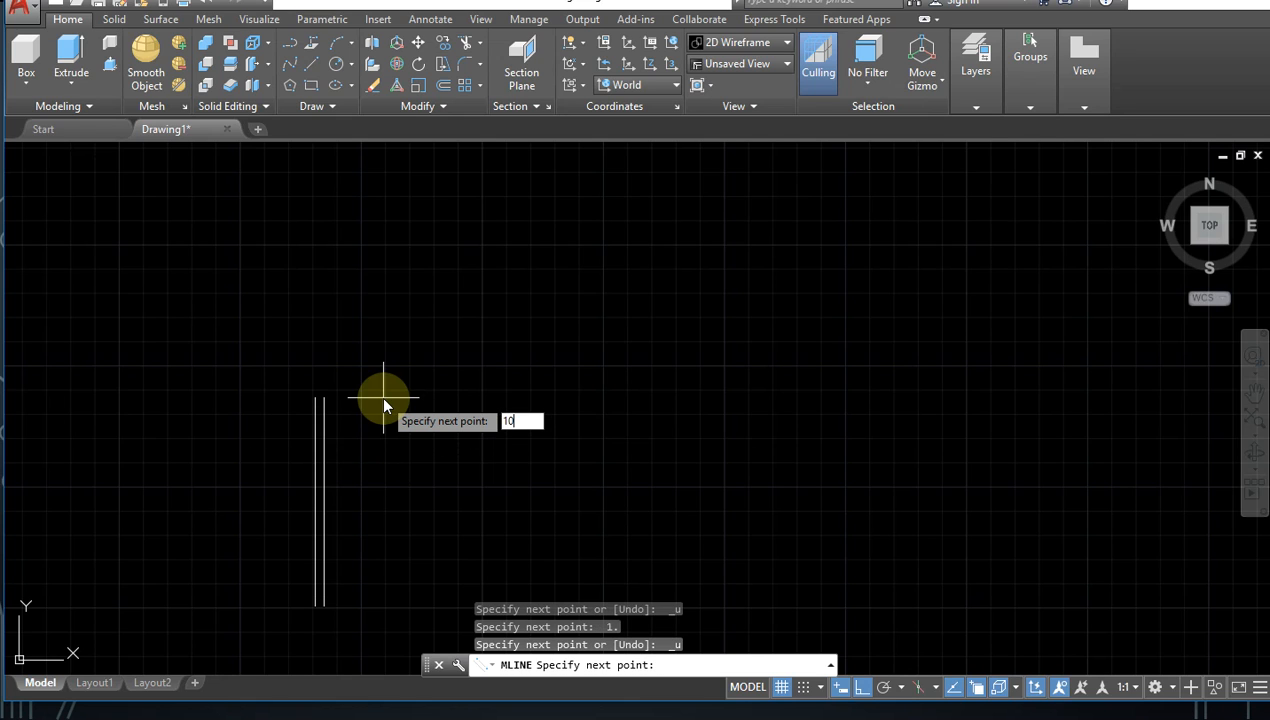
pyautogui.press('Return')
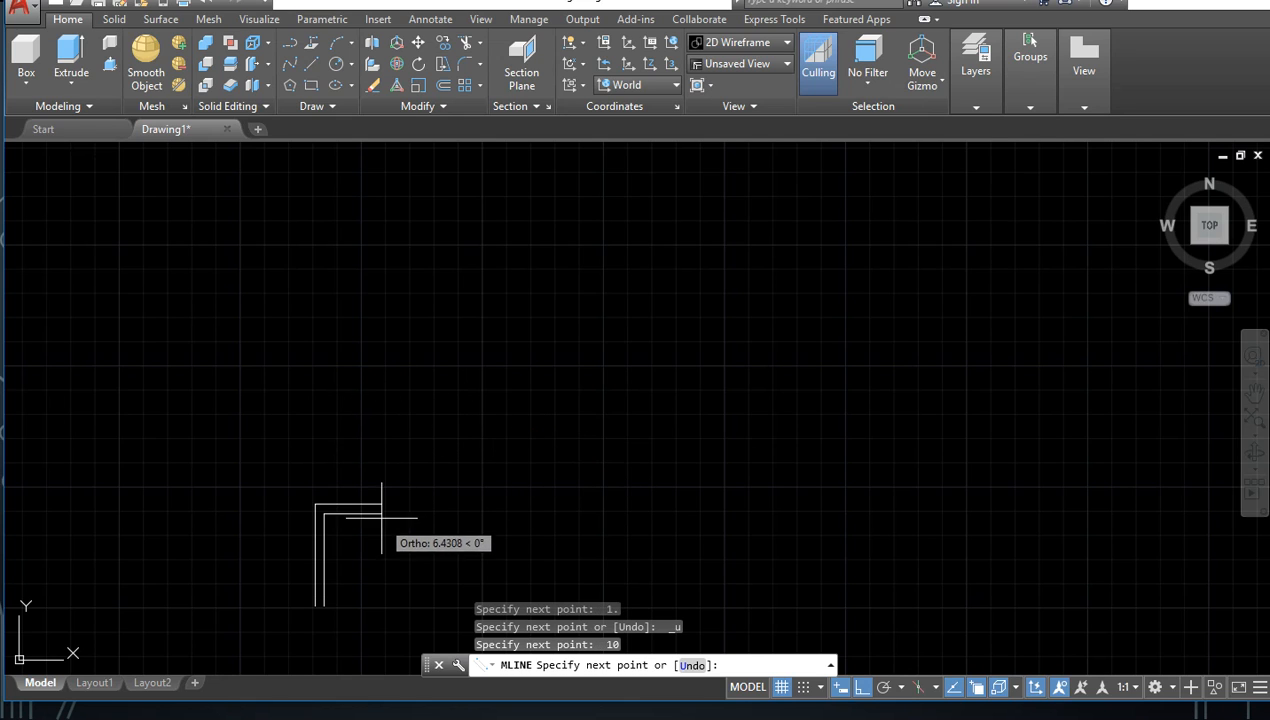
pyautogui.scroll(3, 360, 460)
pyautogui.scroll(-3, 337, 444)
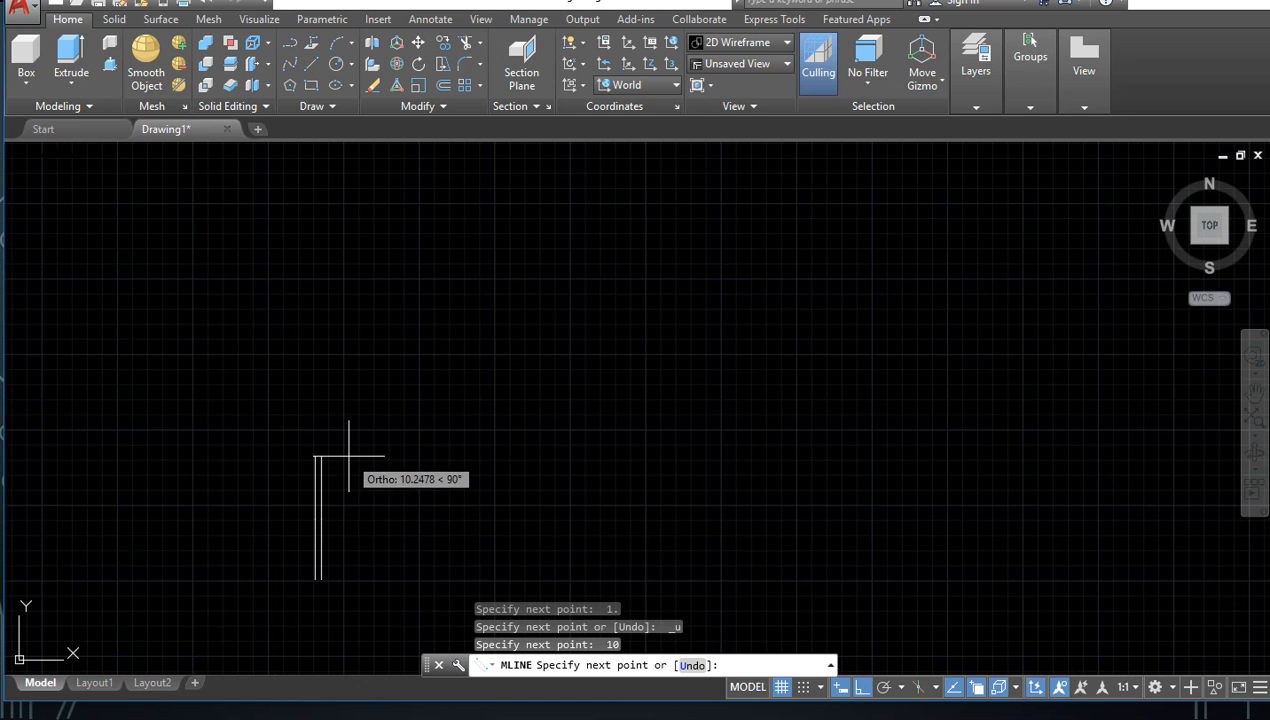
# Step: Undo the 10-unit segment, draw a vertical multiline segment 50 units long instead, and end the Multiline command
pyautogui.hotkey('ctrl', 'z')
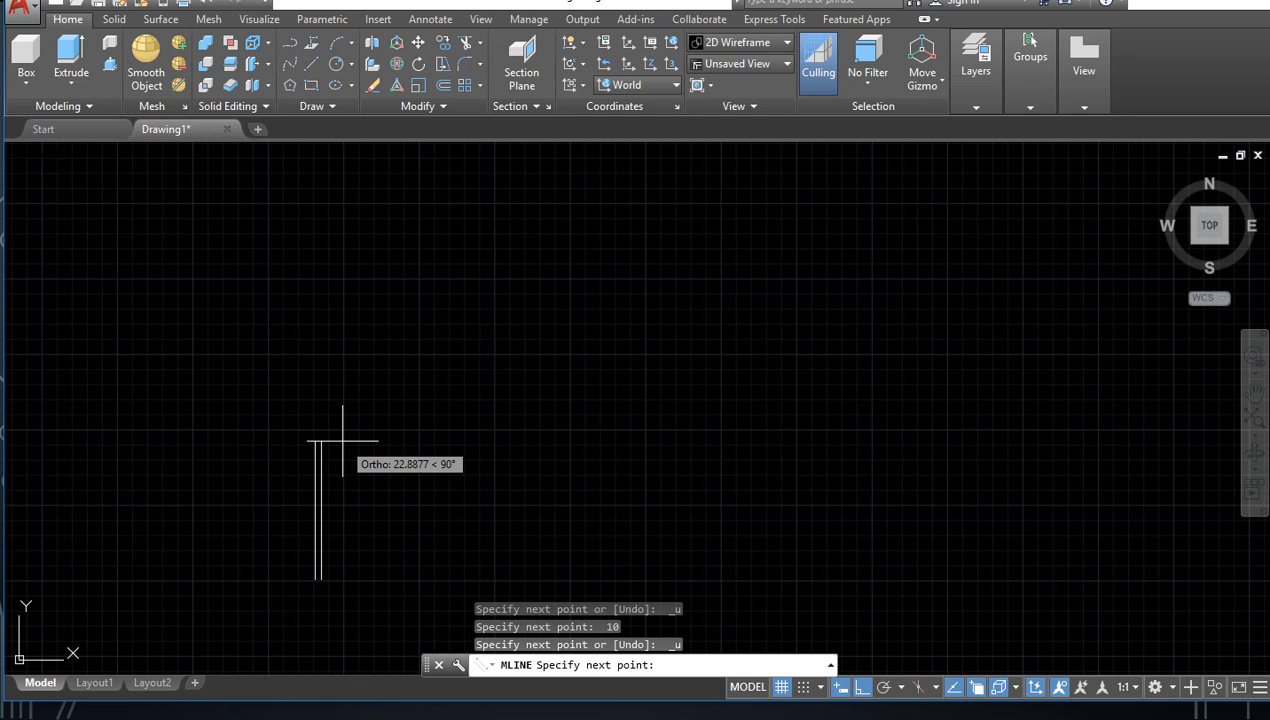
pyautogui.write('50')
pyautogui.press('Return')
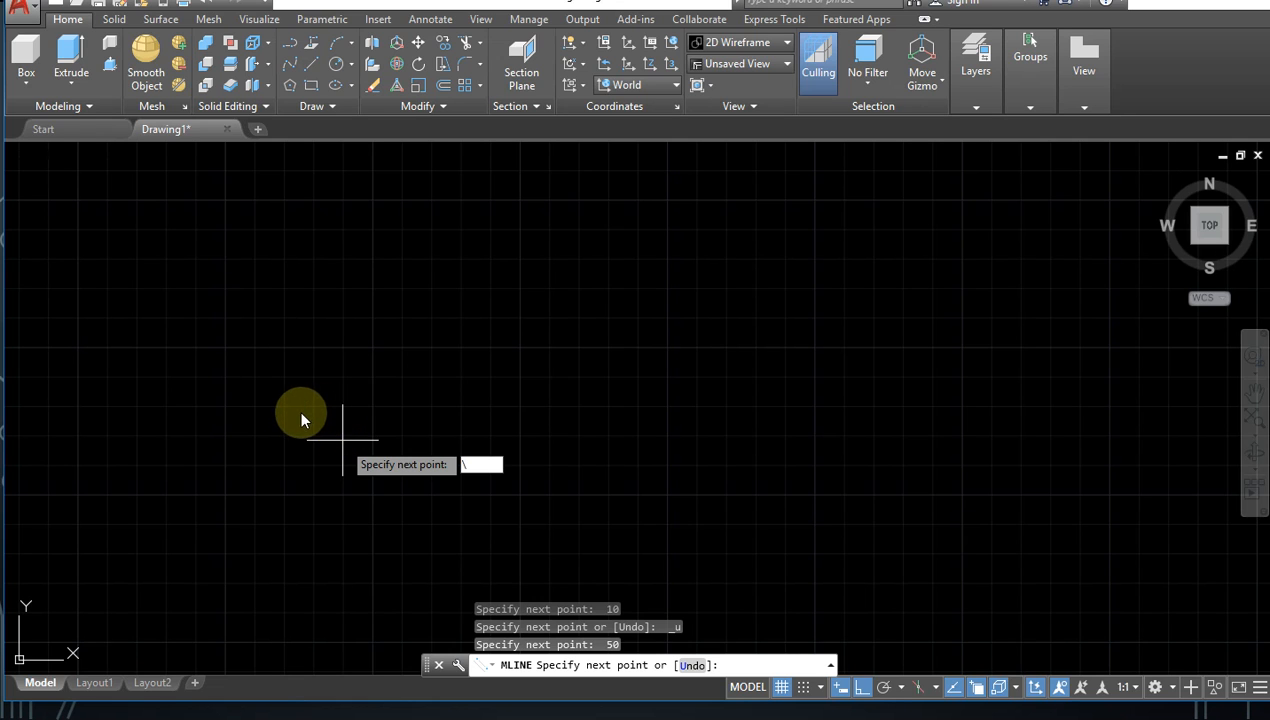
pyautogui.scroll(-2, 319, 432)
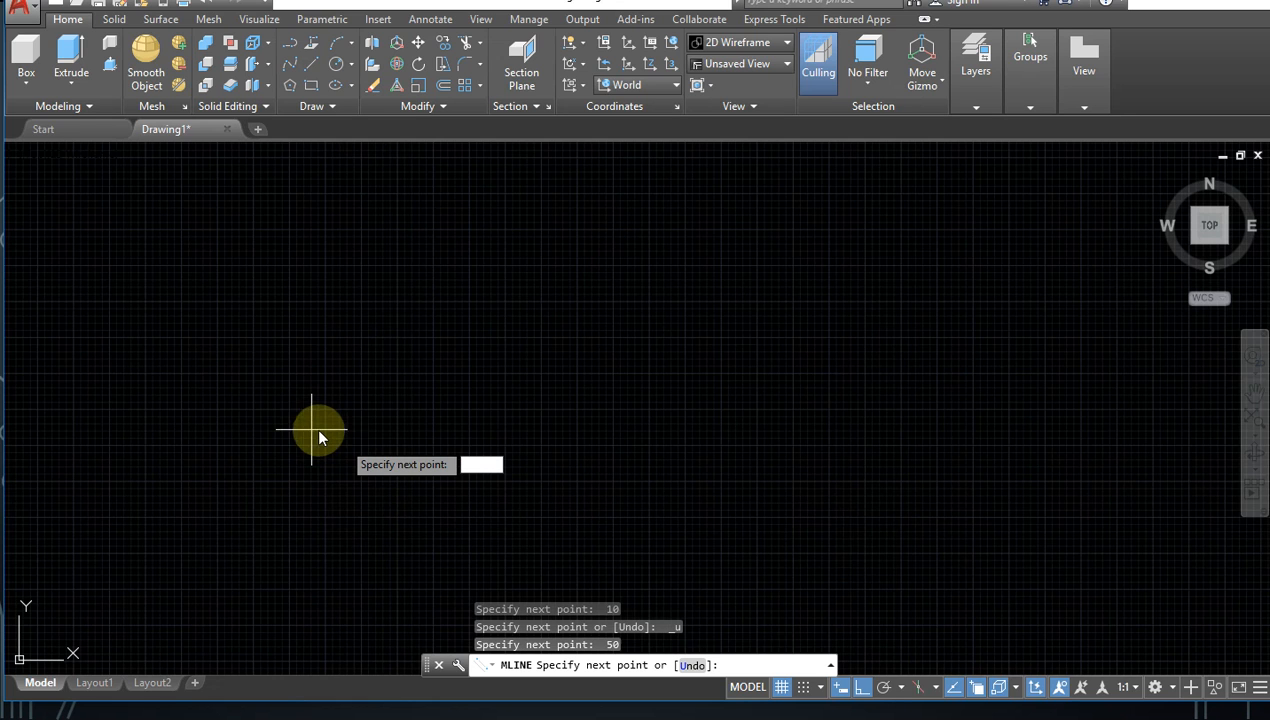
pyautogui.scroll(1, 290, 440)
pyautogui.press('Escape')
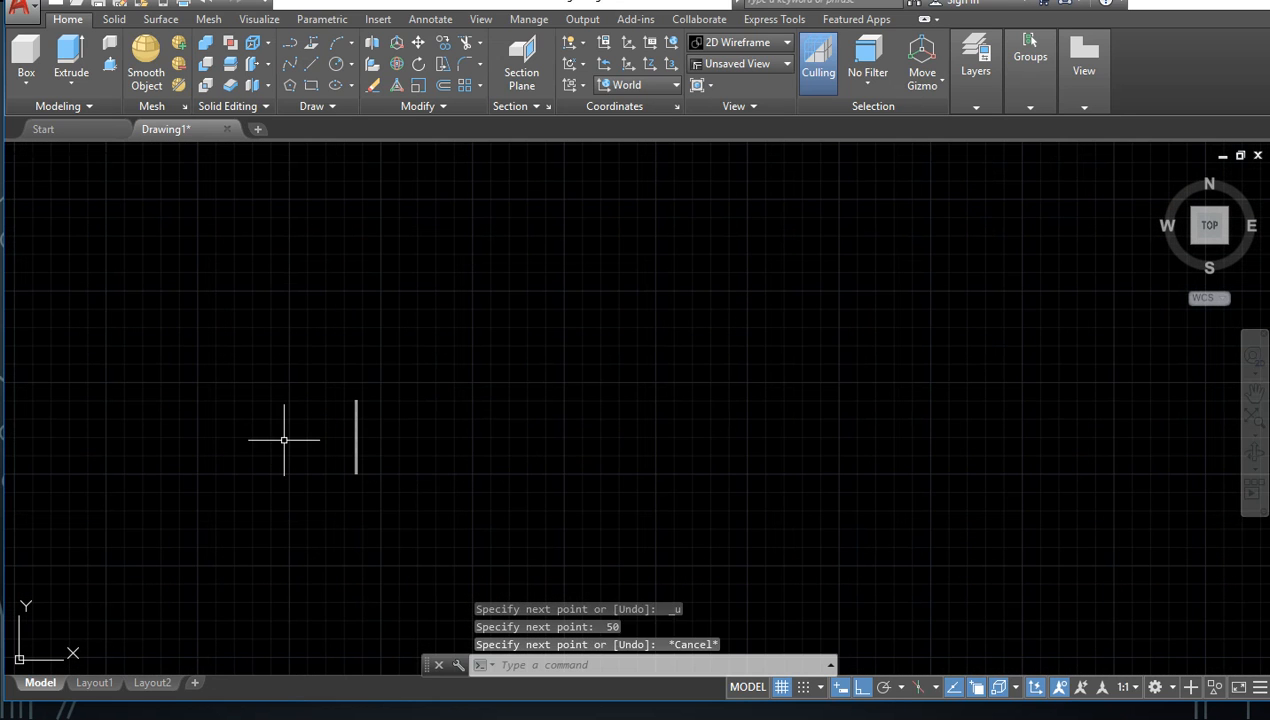
# Step: Undo the view change and the whole 50-unit multiline
pyautogui.scroll(3, 349, 417)
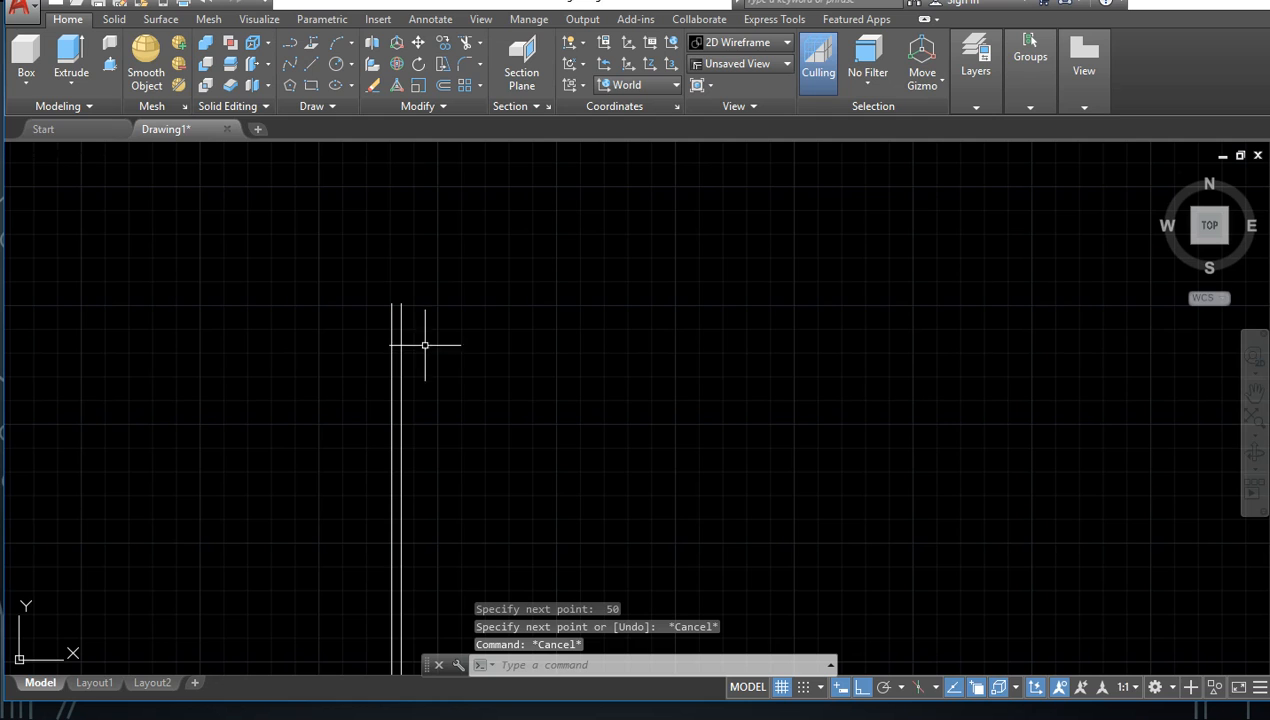
pyautogui.hotkey('ctrl', 'z')
pyautogui.hotkey('ctrl', 'z')
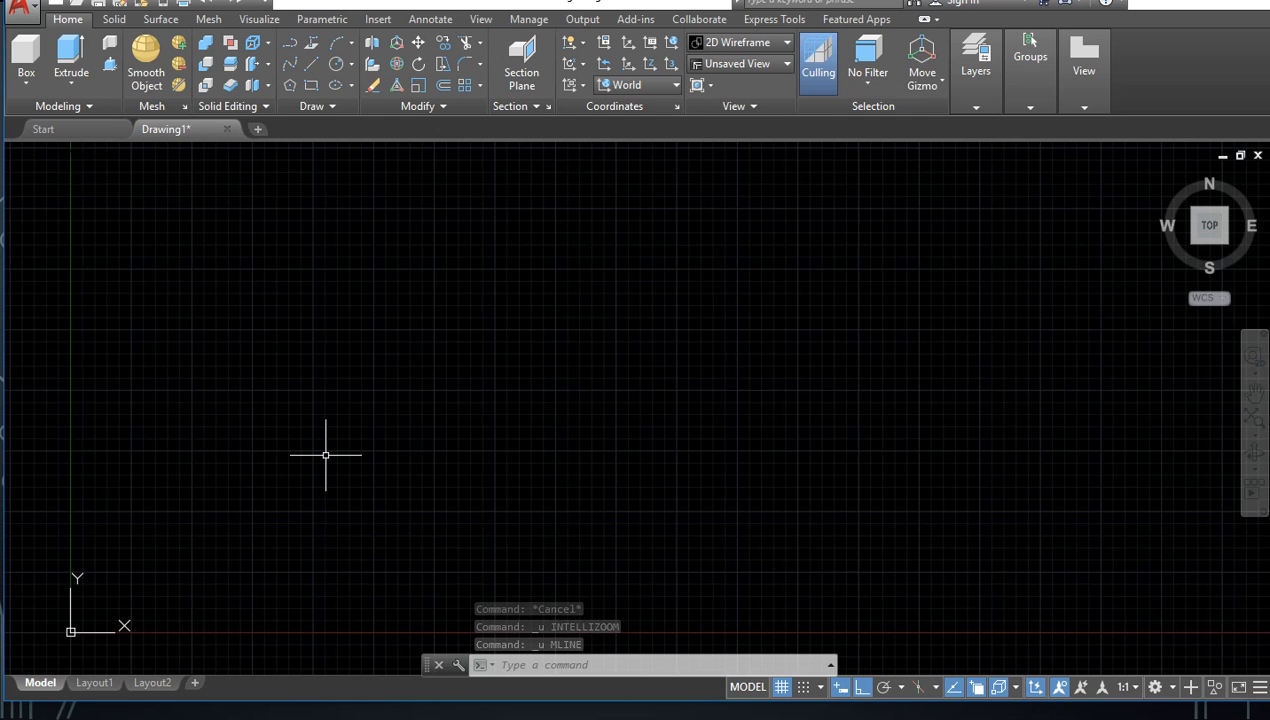
# Step: Start a new multiline in the empty drawing and draw its first segment vertically upward, 50 units long
pyautogui.write('ML')
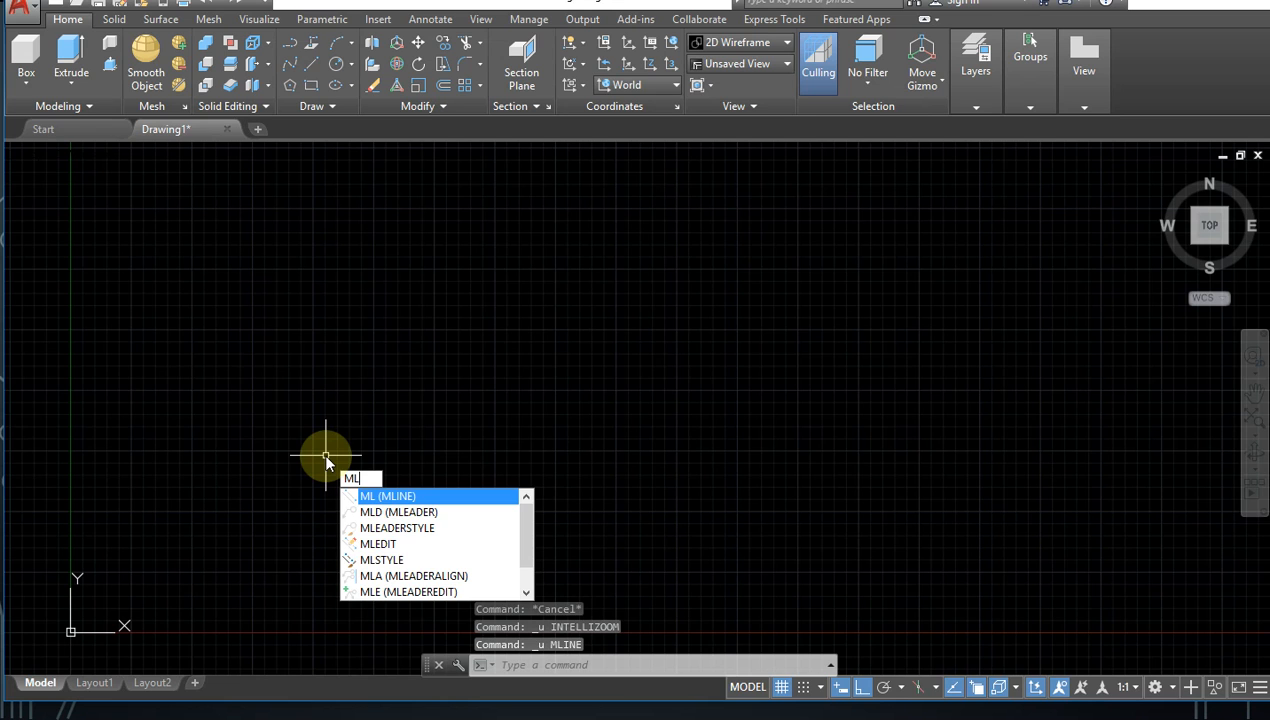
pyautogui.press('Return')
pyautogui.click(327, 510)
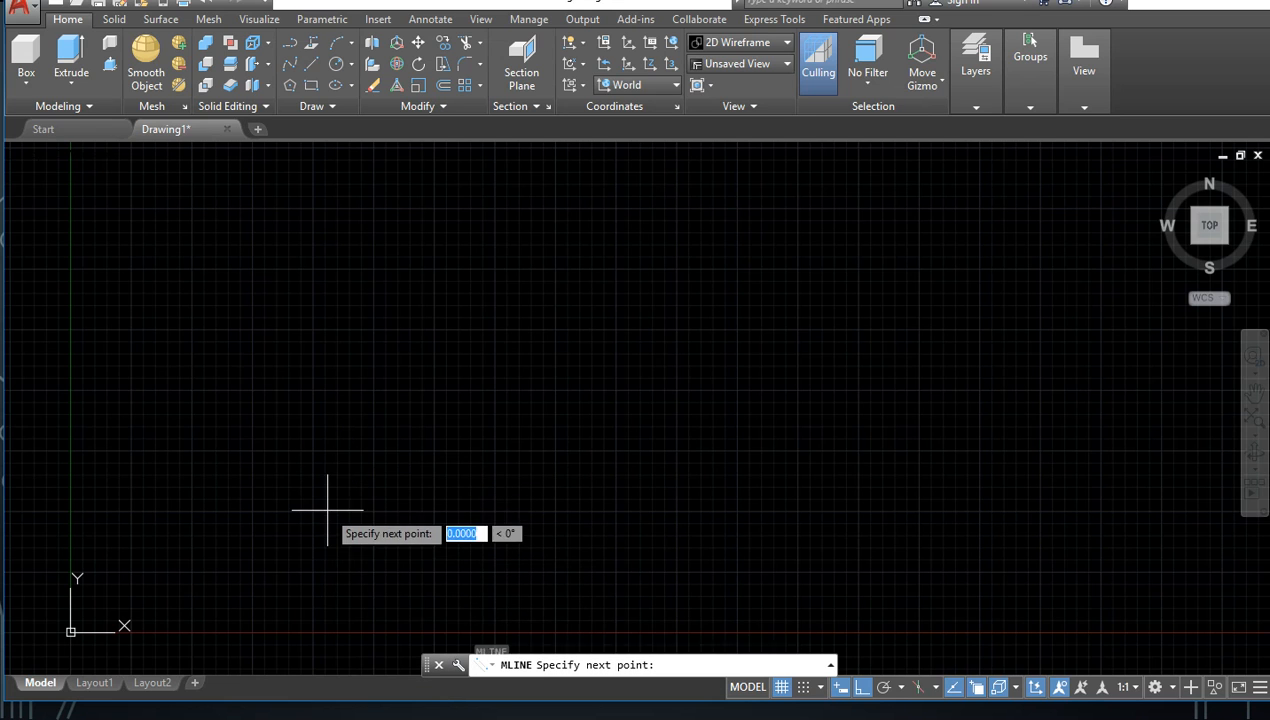
pyautogui.moveTo(329, 496)
pyautogui.mouseDown(button='middle')
pyautogui.moveTo(358, 299)
pyautogui.moveTo(374, 352)
pyautogui.mouseUp(button='middle')
pyautogui.scroll(5, 330, 489)
pyautogui.moveTo(332, 499); pyautogui.dragTo(417, 172, button='middle')
pyautogui.scroll(5, 356, 291)
pyautogui.moveTo(248, 521); pyautogui.dragTo(337, 221, button='middle')
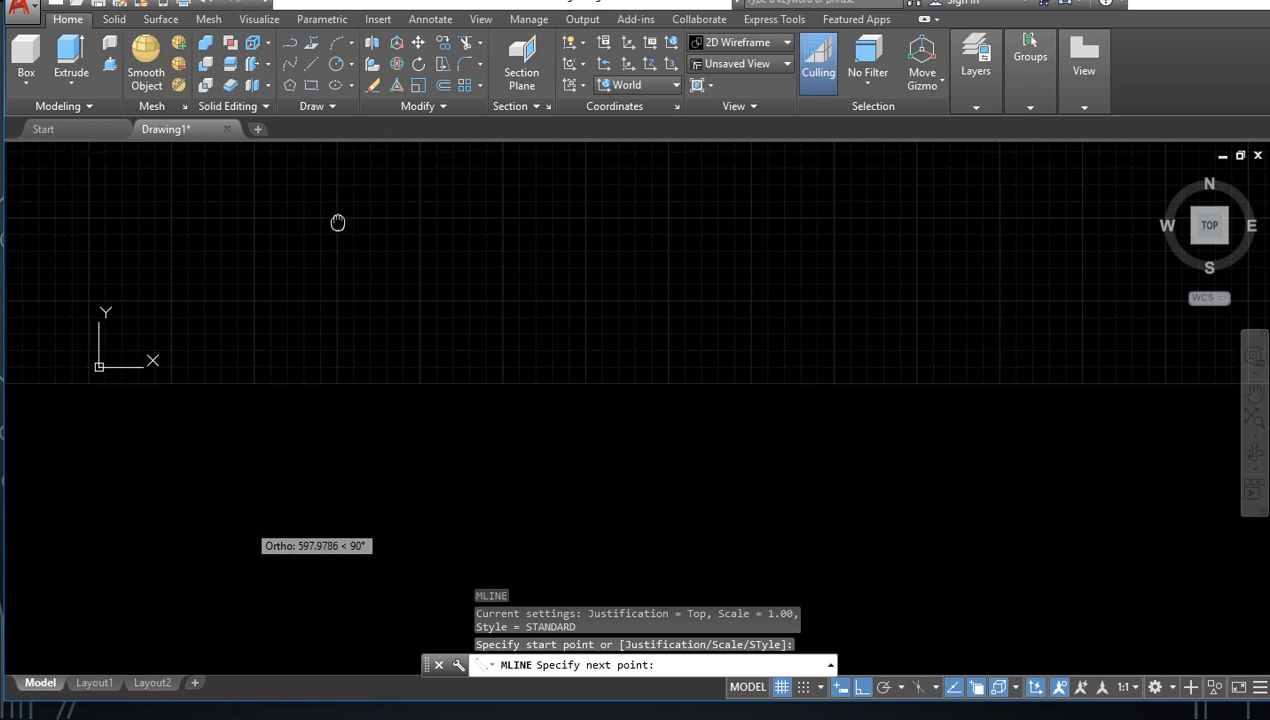
pyautogui.moveTo(311, 491); pyautogui.dragTo(339, 270, button='middle')
pyautogui.scroll(4, 356, 350)
pyautogui.moveTo(347, 430); pyautogui.dragTo(415, 200, button='middle')
pyautogui.scroll(-4, 433, 280)
pyautogui.moveTo(450, 412); pyautogui.dragTo(438, 204, button='middle')
pyautogui.scroll(-4, 446, 330)
pyautogui.moveTo(455, 410); pyautogui.dragTo(413, 283, button='middle')
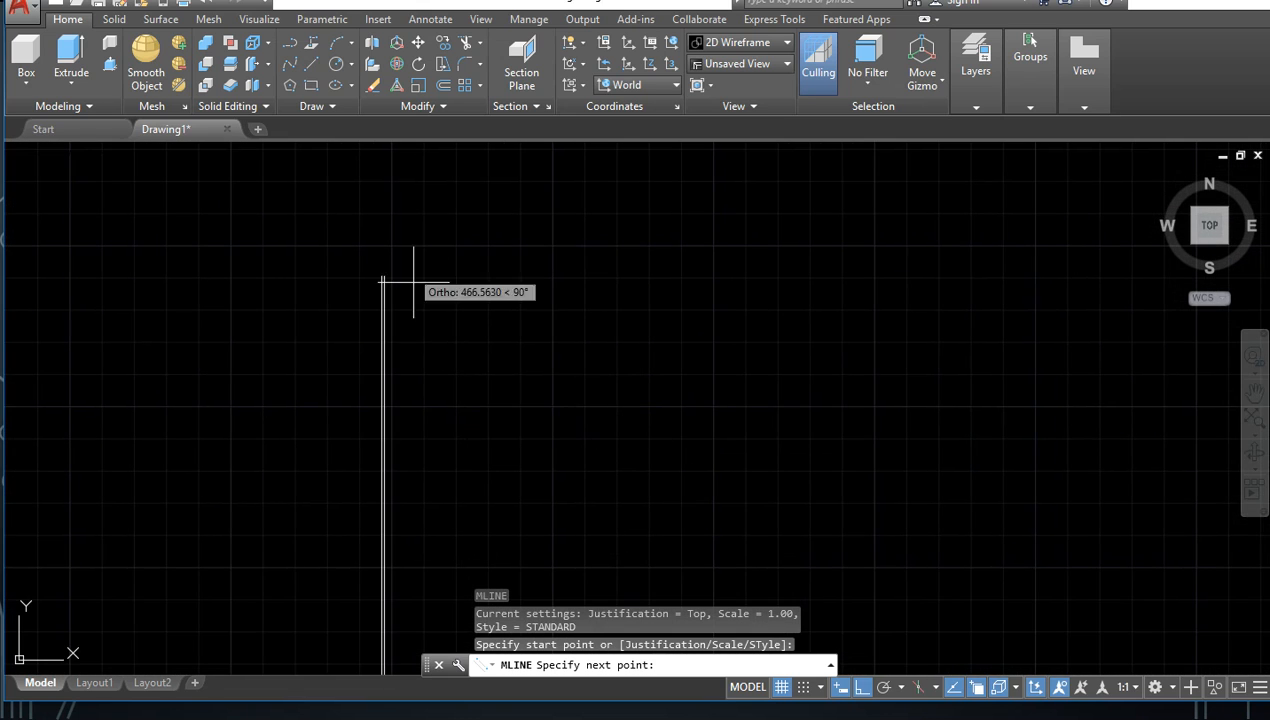
pyautogui.scroll(6, 428, 418)
pyautogui.moveTo(409, 440); pyautogui.dragTo(475, 256, button='middle')
pyautogui.scroll(-3, 384, 468)
pyautogui.moveTo(381, 488); pyautogui.dragTo(377, 274, button='middle')
pyautogui.scroll(-2, 382, 385)
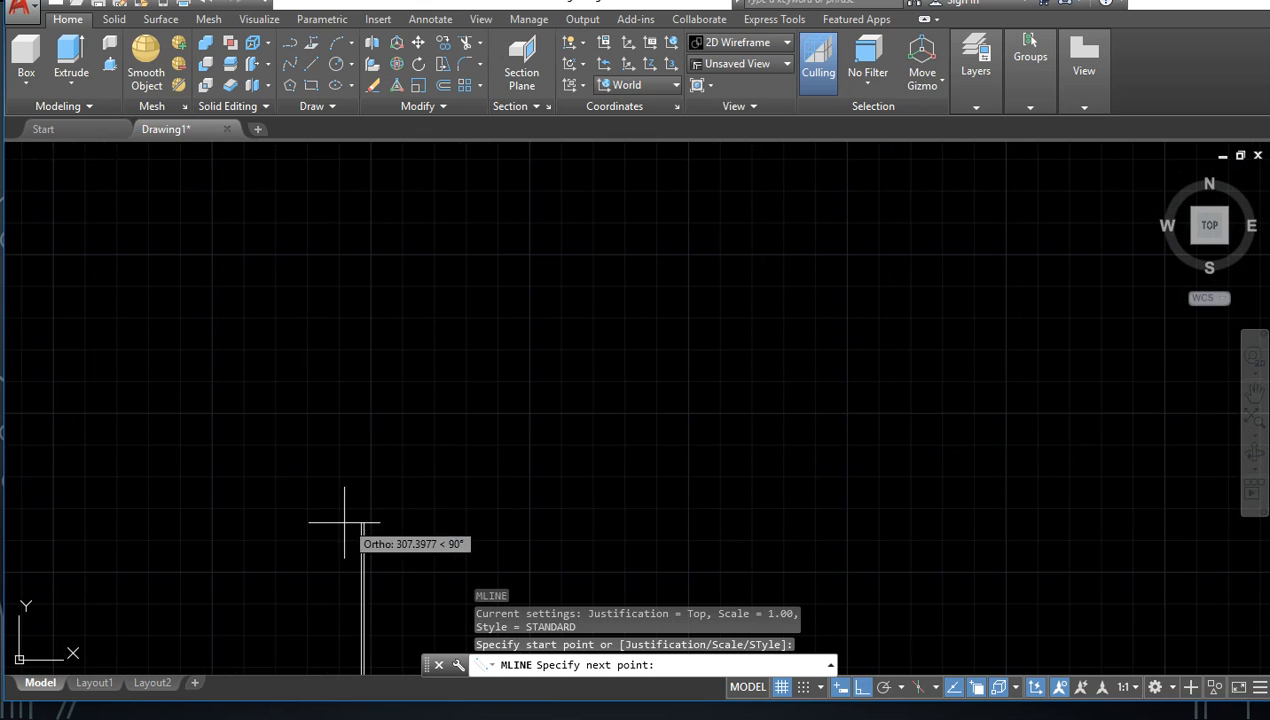
pyautogui.moveTo(368, 595); pyautogui.dragTo(415, 423, button='middle')
pyautogui.scroll(-5, 421, 509)
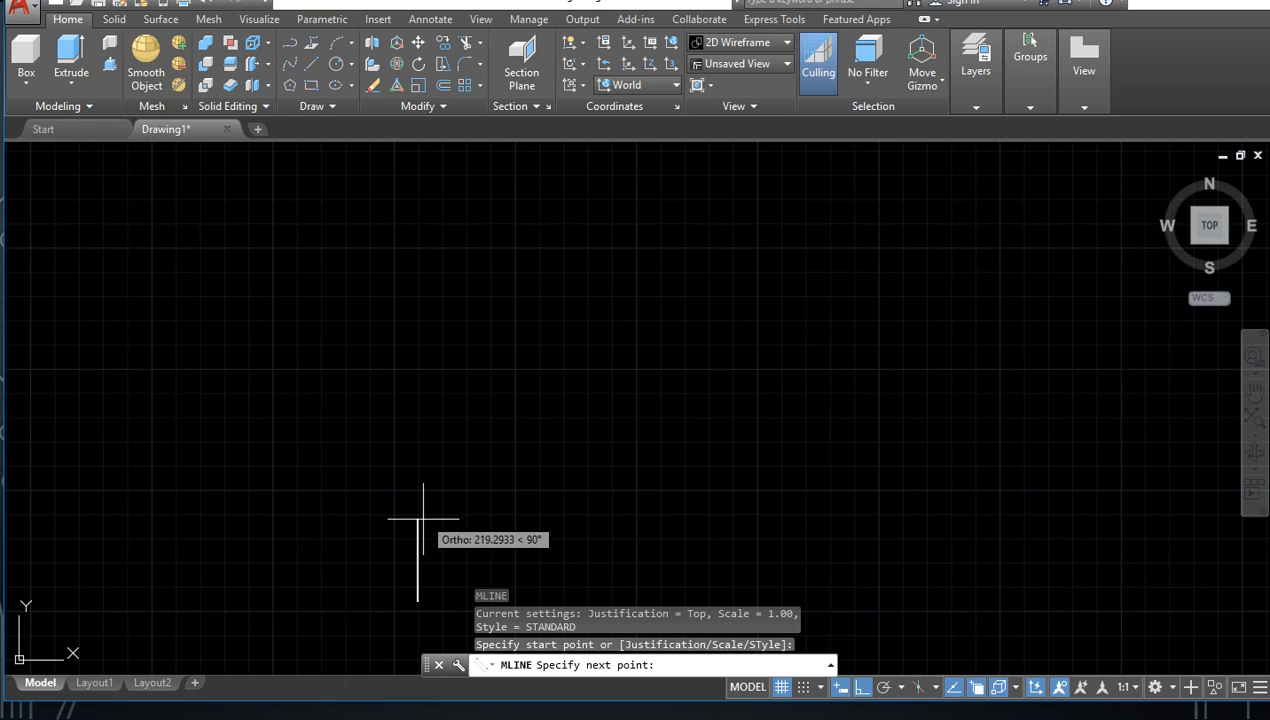
pyautogui.scroll(2, 421, 558)
pyautogui.scroll(3, 412, 578)
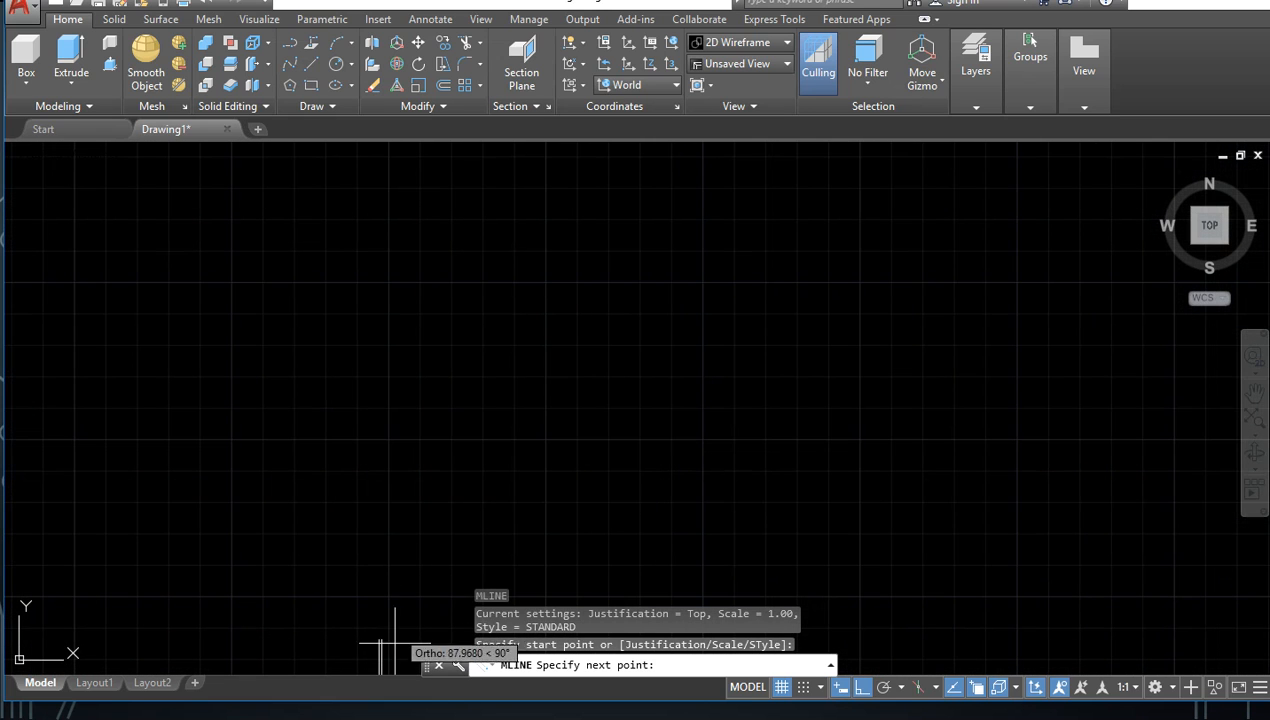
pyautogui.moveTo(400, 635); pyautogui.dragTo(403, 314, button='middle')
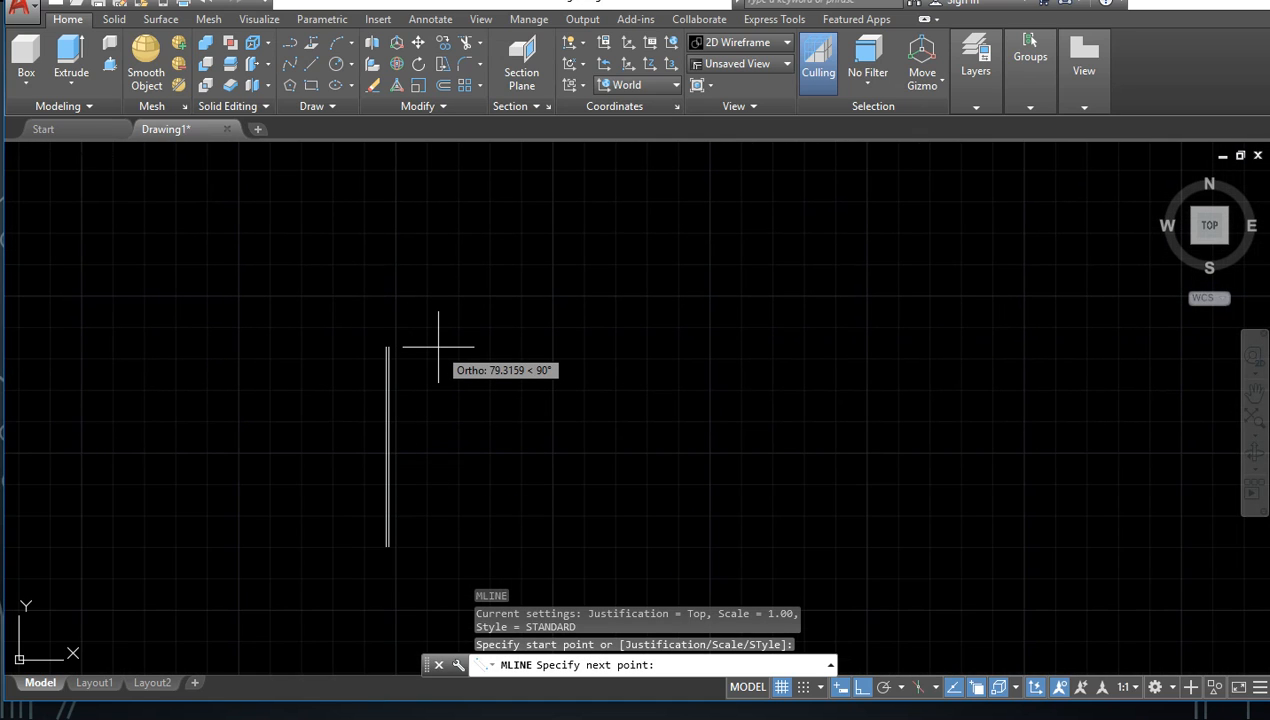
pyautogui.write('5')
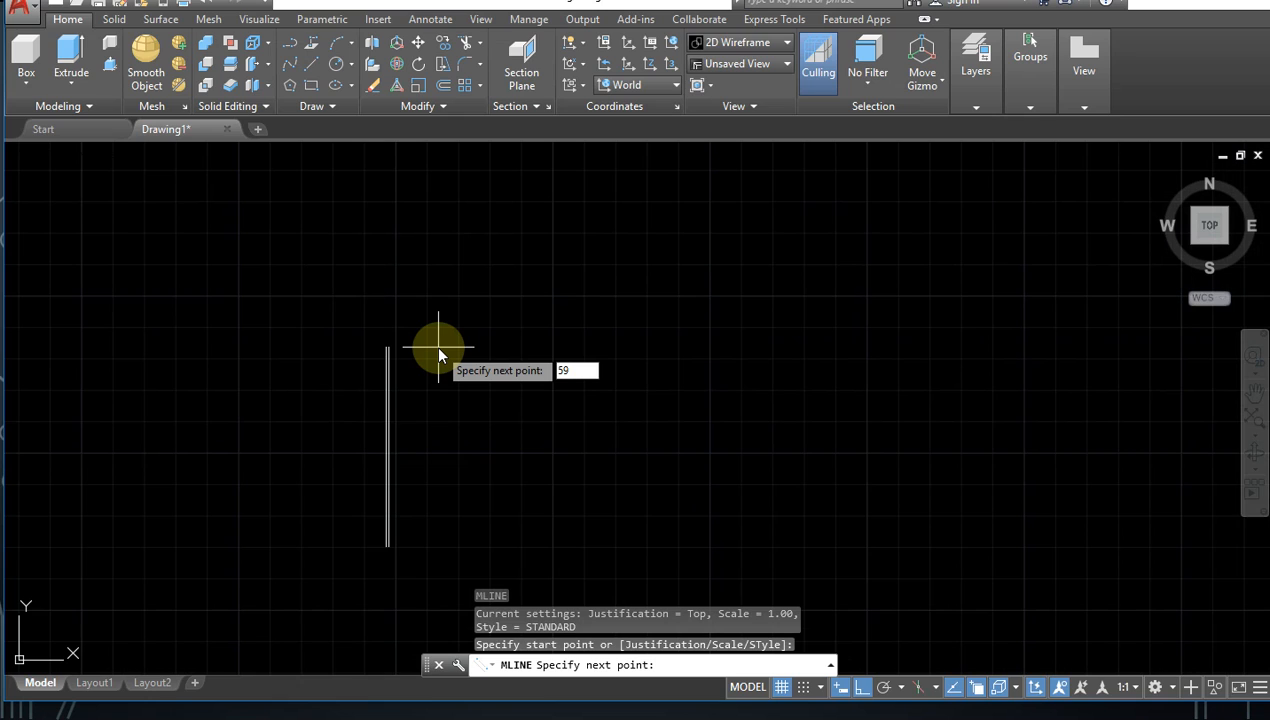
pyautogui.write('0')
pyautogui.press('Return')
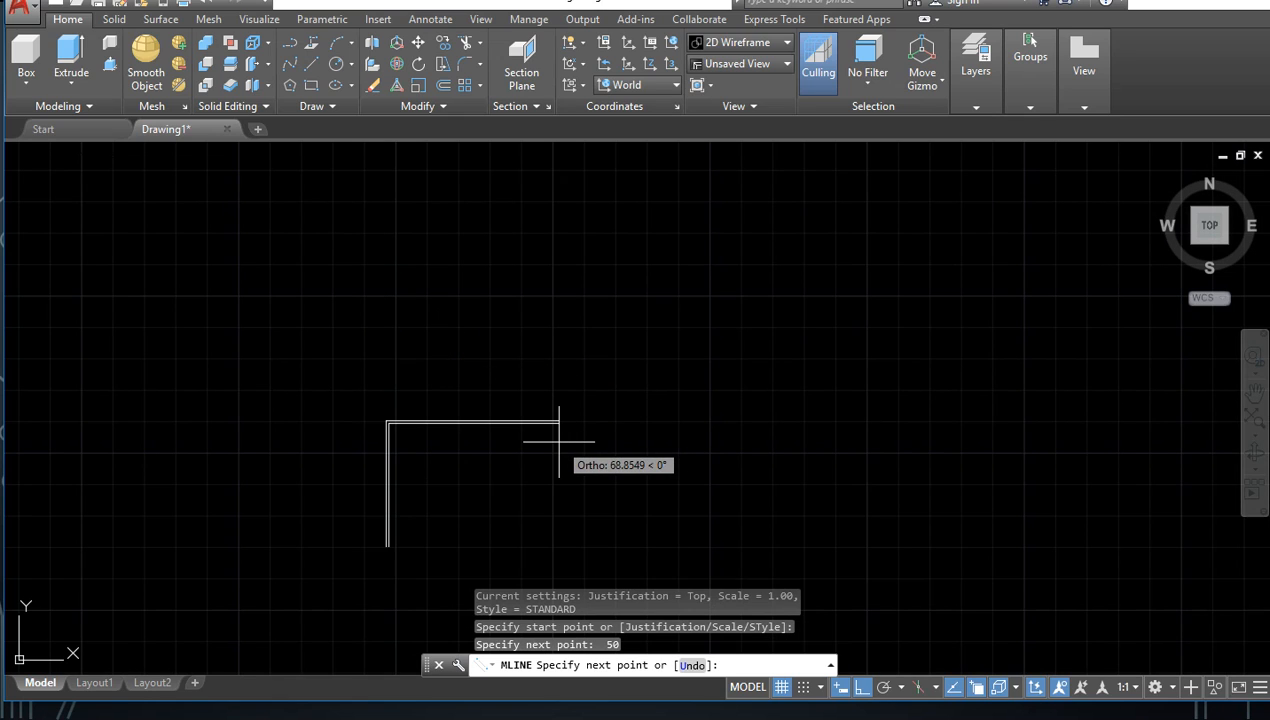
# Step: Complete the multiline square with 50-unit segments rightward and downward, a last segment back to the start corner, and end the command
pyautogui.write('50')
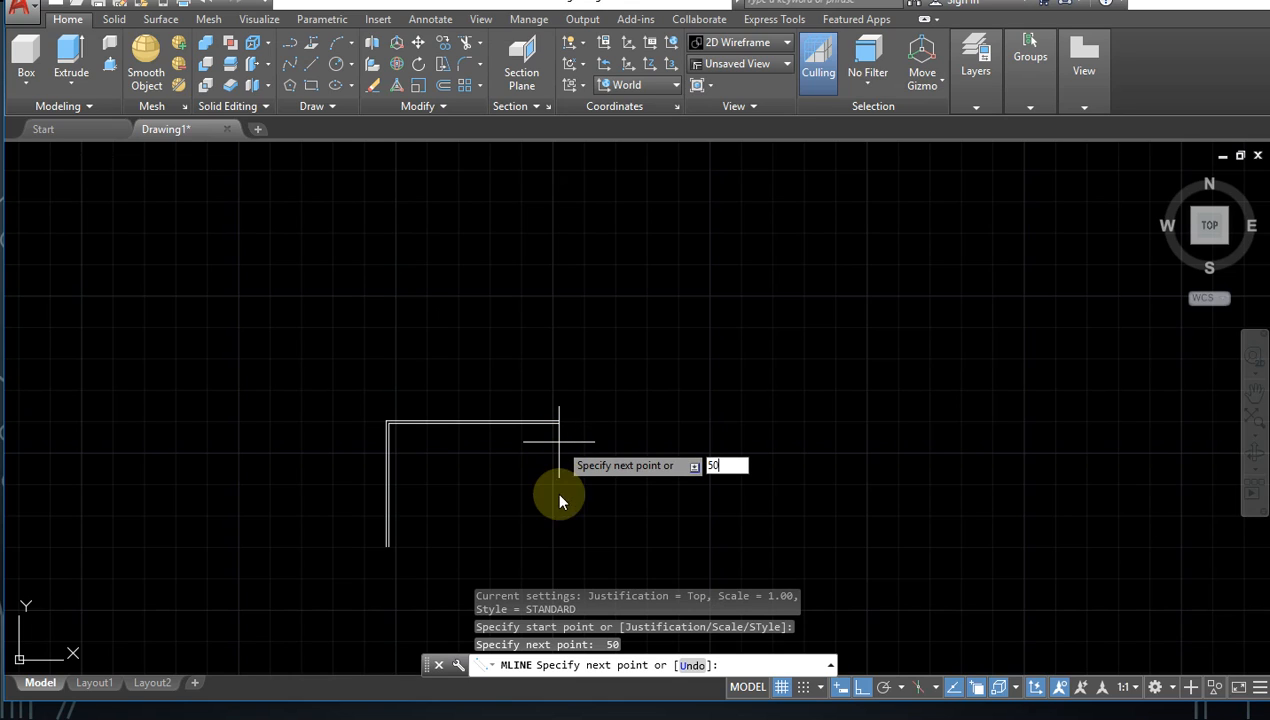
pyautogui.press('Return')
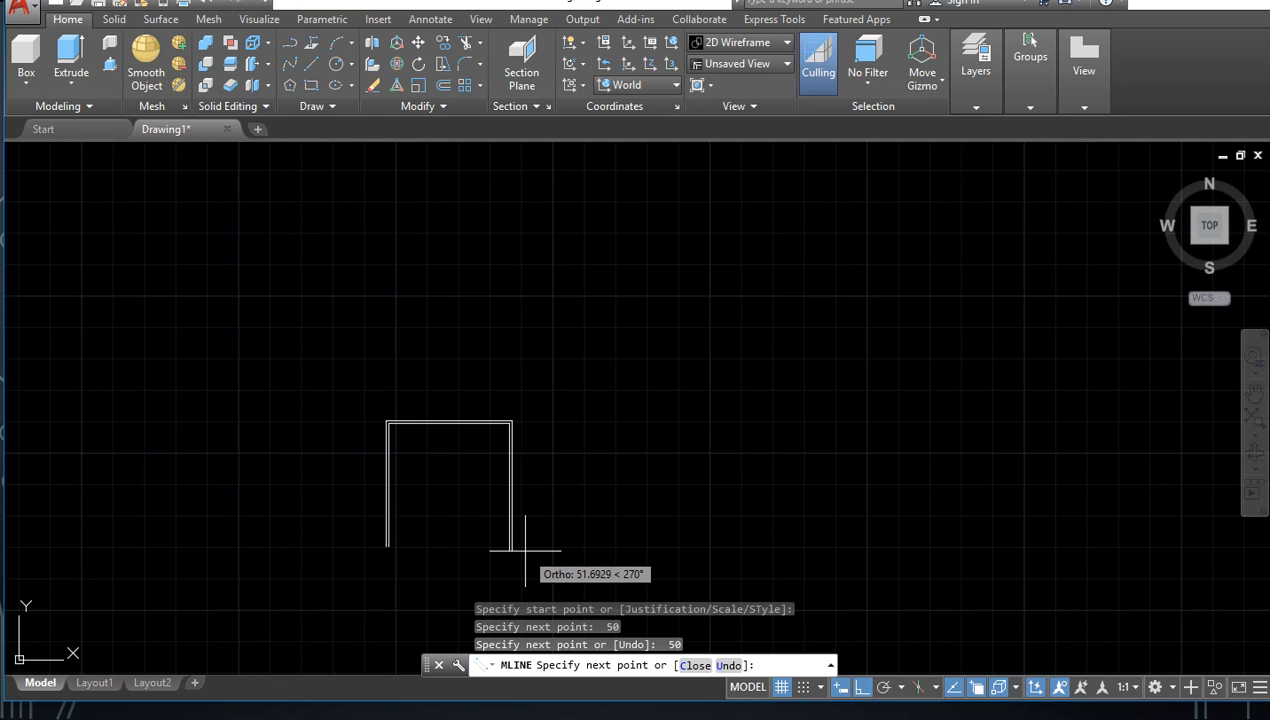
pyautogui.write('50')
pyautogui.press('Return')
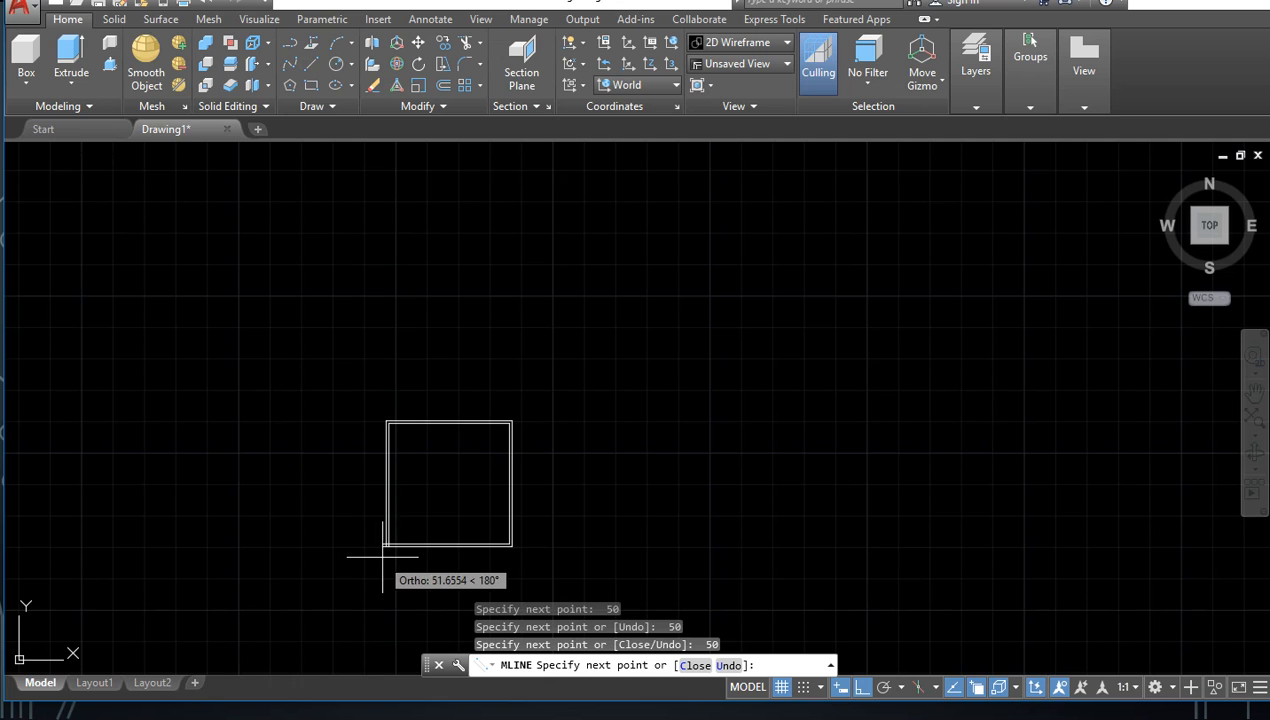
pyautogui.scroll(8, 384, 557)
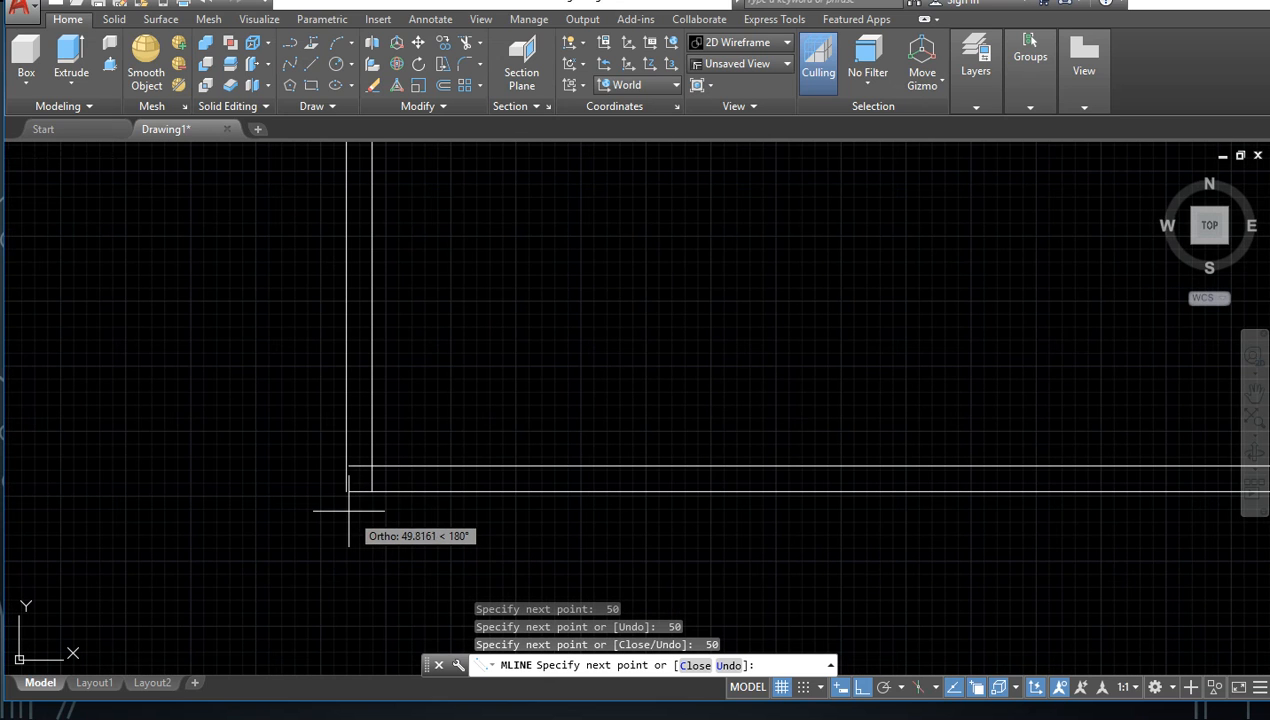
pyautogui.click(346, 510)
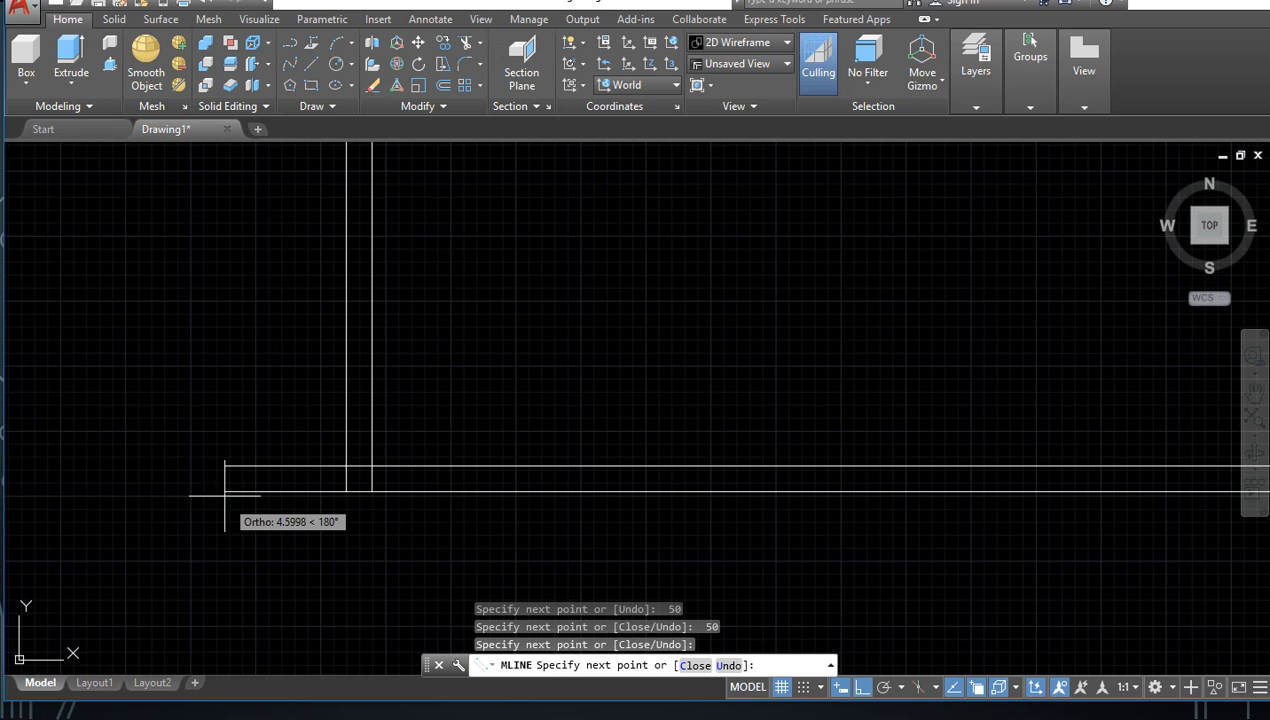
pyautogui.press('Escape')
# Step: Select the multiline square and examine how its first and last segments meet at the starting corner
pyautogui.scroll(-4, 416, 503)
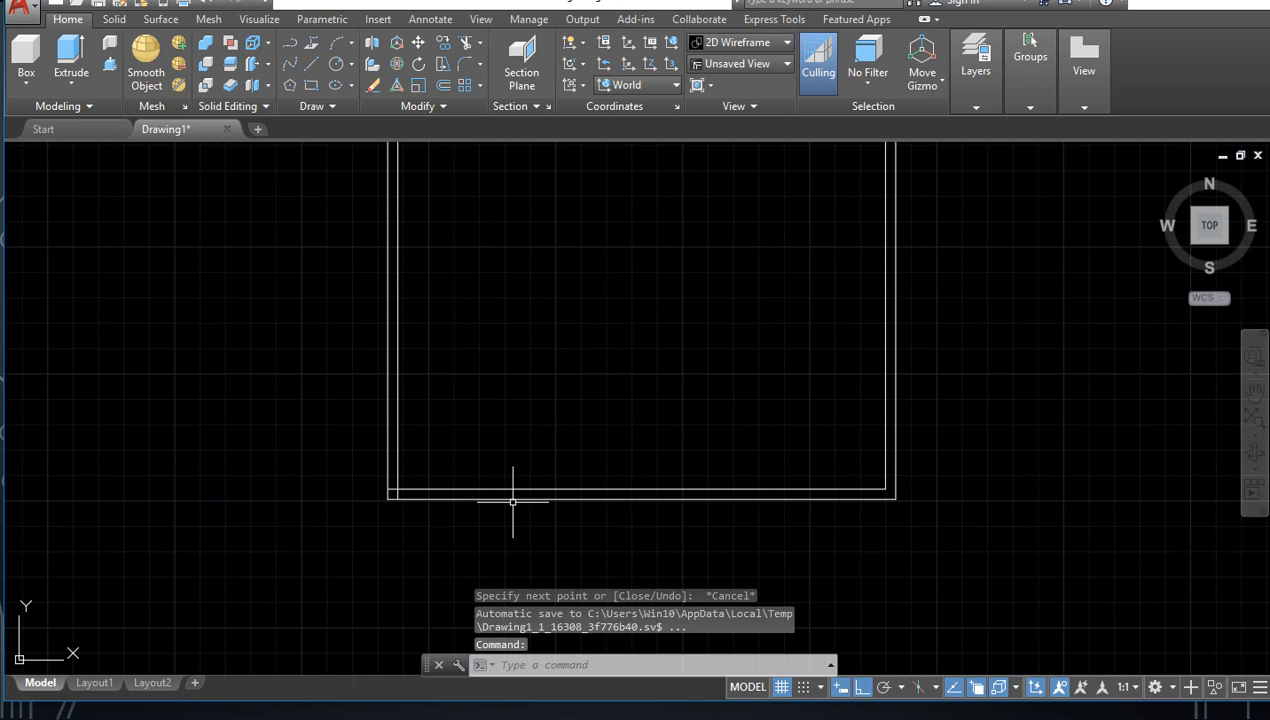
pyautogui.scroll(-4, 485, 525)
pyautogui.moveTo(539, 462); pyautogui.dragTo(393, 538, button='middle')
pyautogui.scroll(4, 430, 490)
pyautogui.scroll(-5, 454, 481)
pyautogui.click(302, 608)
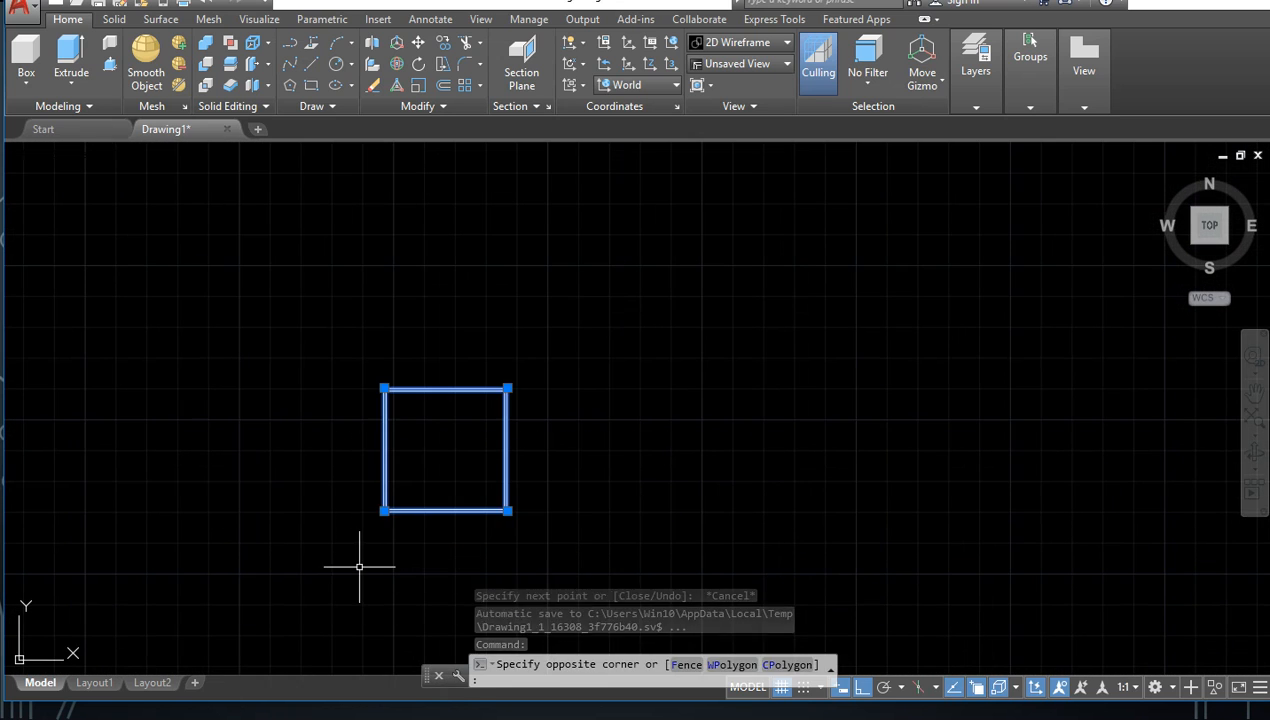
pyautogui.scroll(5, 405, 519)
pyautogui.moveTo(422, 524); pyautogui.dragTo(343, 591, button='middle')
pyautogui.scroll(-2, 369, 485)
pyautogui.moveTo(373, 486); pyautogui.dragTo(342, 473, button='middle')
pyautogui.scroll(1, 350, 458)
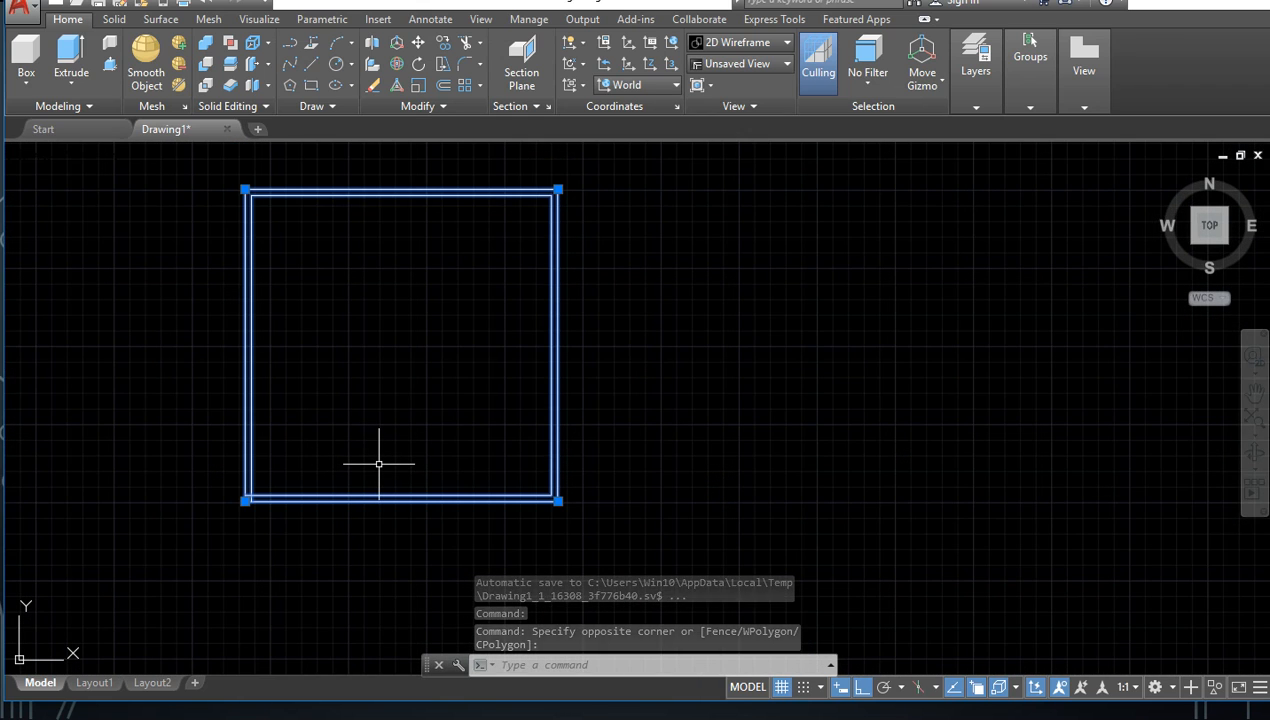
pyautogui.scroll(2, 367, 441)
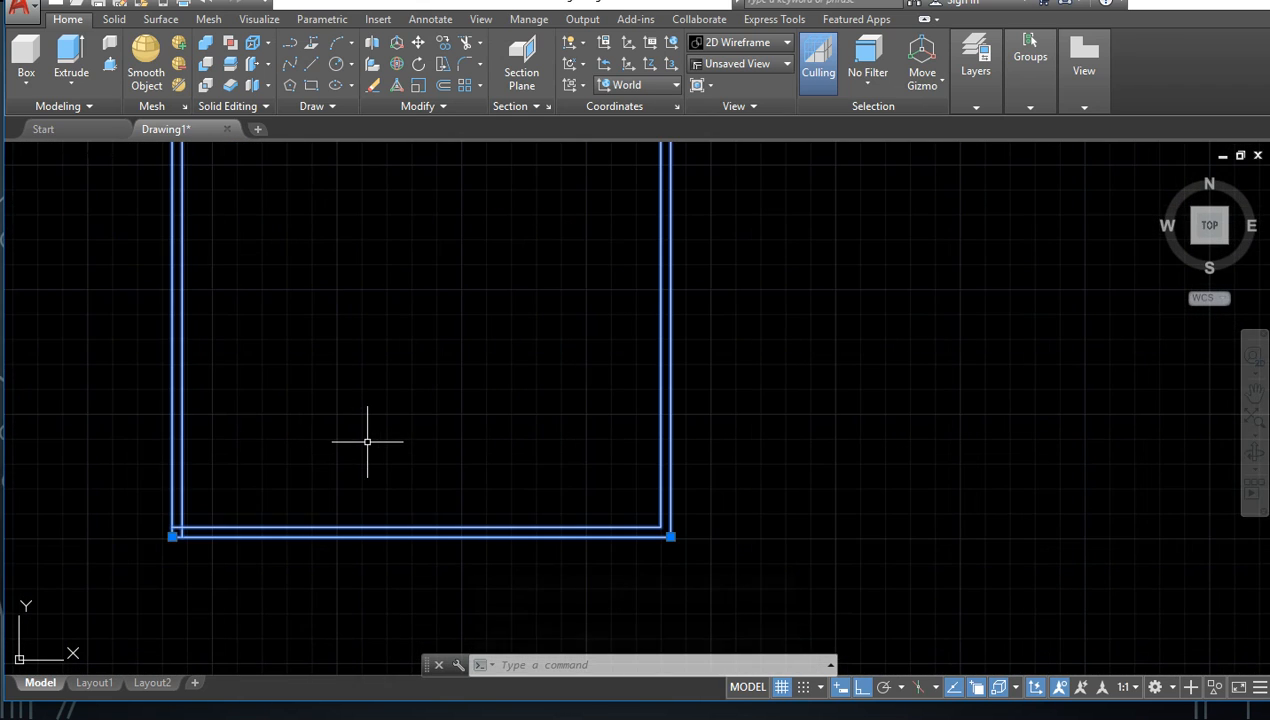
pyautogui.scroll(-2, 366, 450)
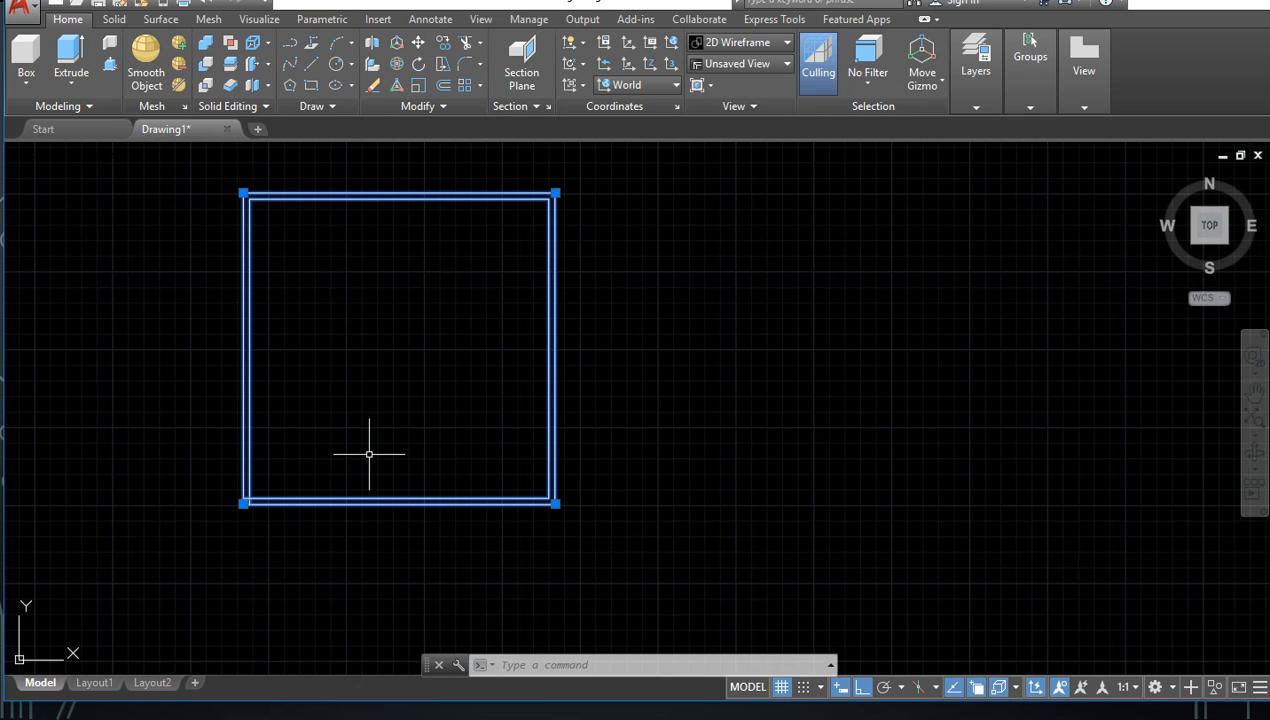
pyautogui.scroll(2, 316, 457)
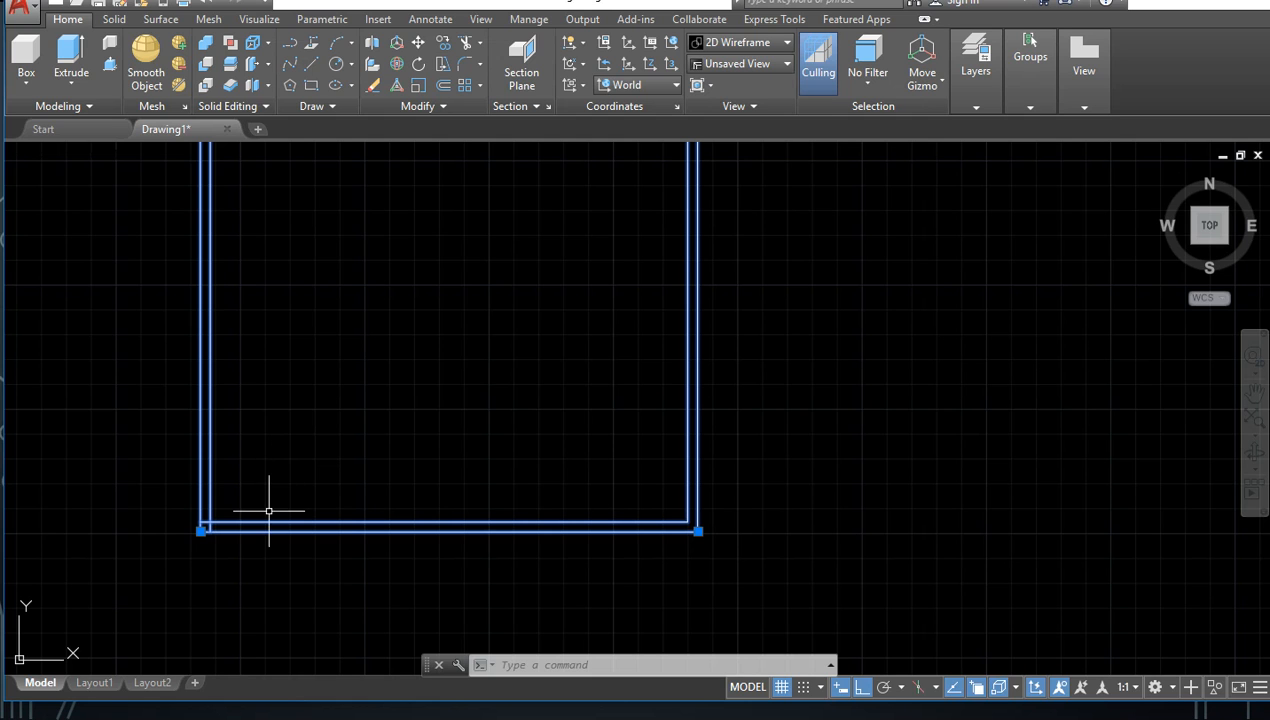
pyautogui.scroll(2, 235, 567)
pyautogui.scroll(2, 214, 474)
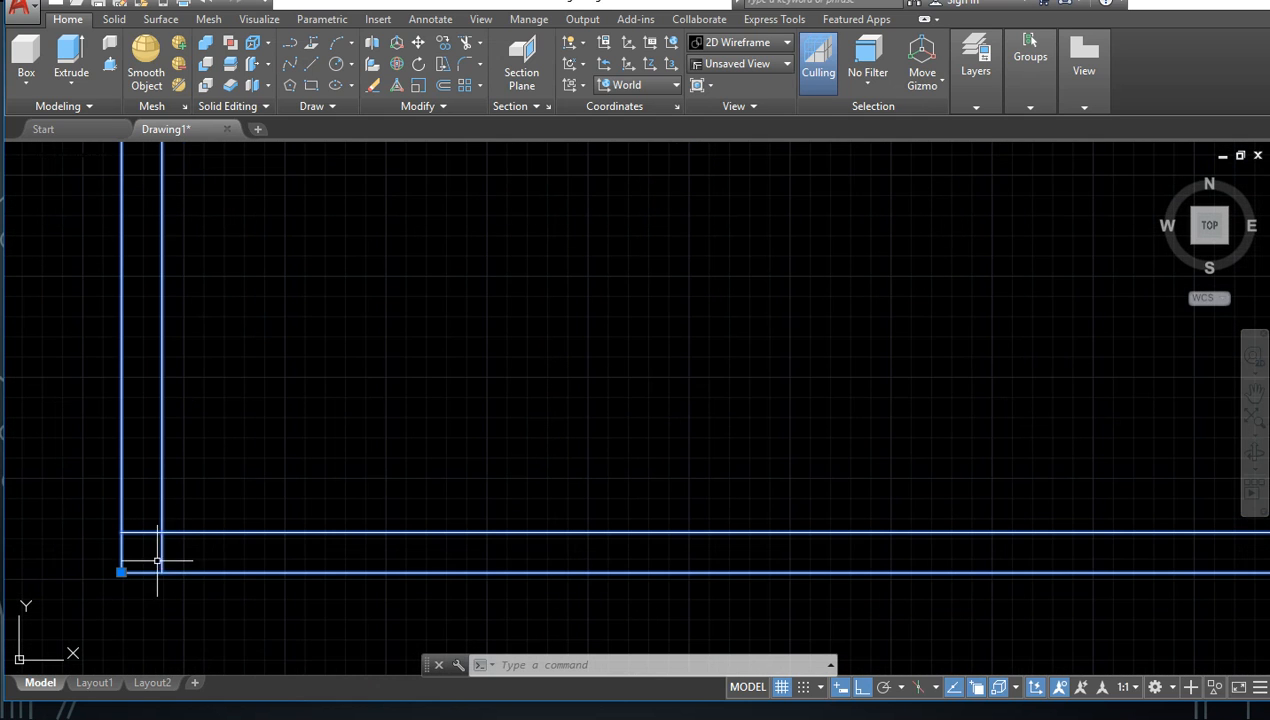
pyautogui.scroll(2, 157, 558)
# Step: Turn Ortho off and draw a freehand four-sided multiline about 6 units wide inside the square, ending at its start corner
pyautogui.scroll(-3, 340, 487)
pyautogui.scroll(-2, 397, 445)
pyautogui.moveTo(397, 445); pyautogui.dragTo(315, 566, button='middle')
pyautogui.scroll(-2, 315, 590)
pyautogui.scroll(4, 329, 486)
pyautogui.scroll(2, 283, 534)
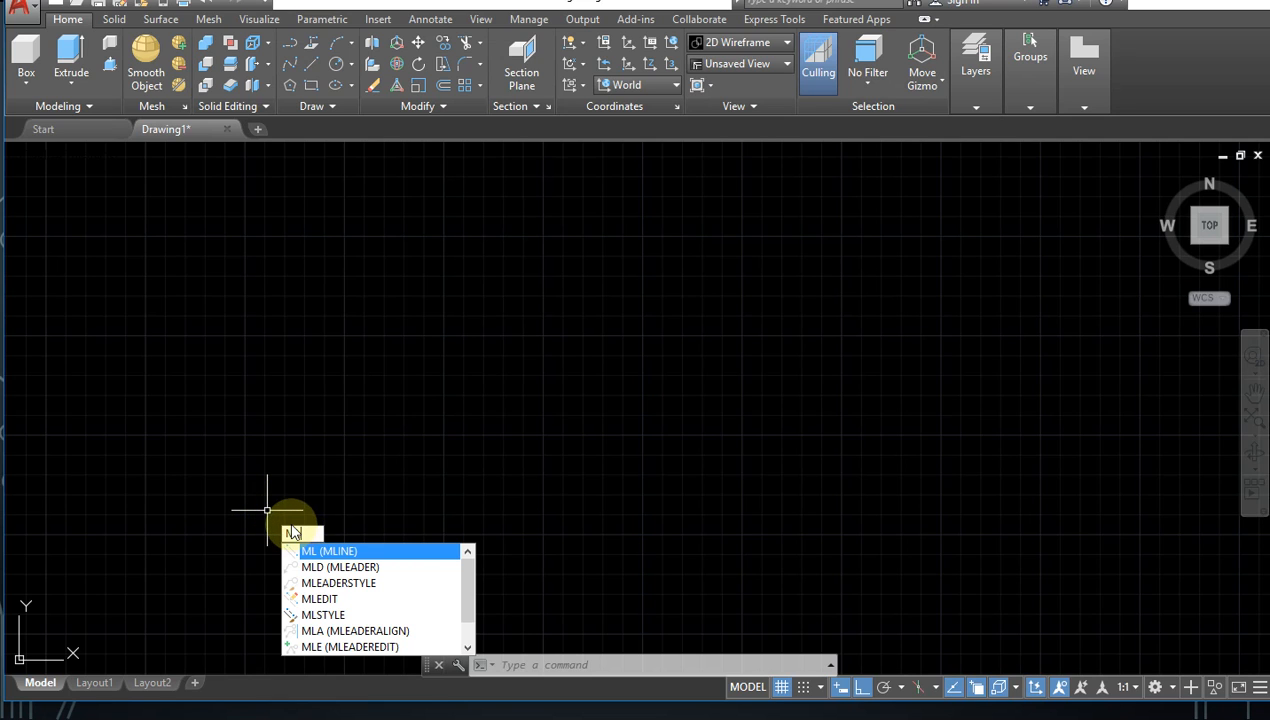
pyautogui.press('Return')
pyautogui.click(280, 533)
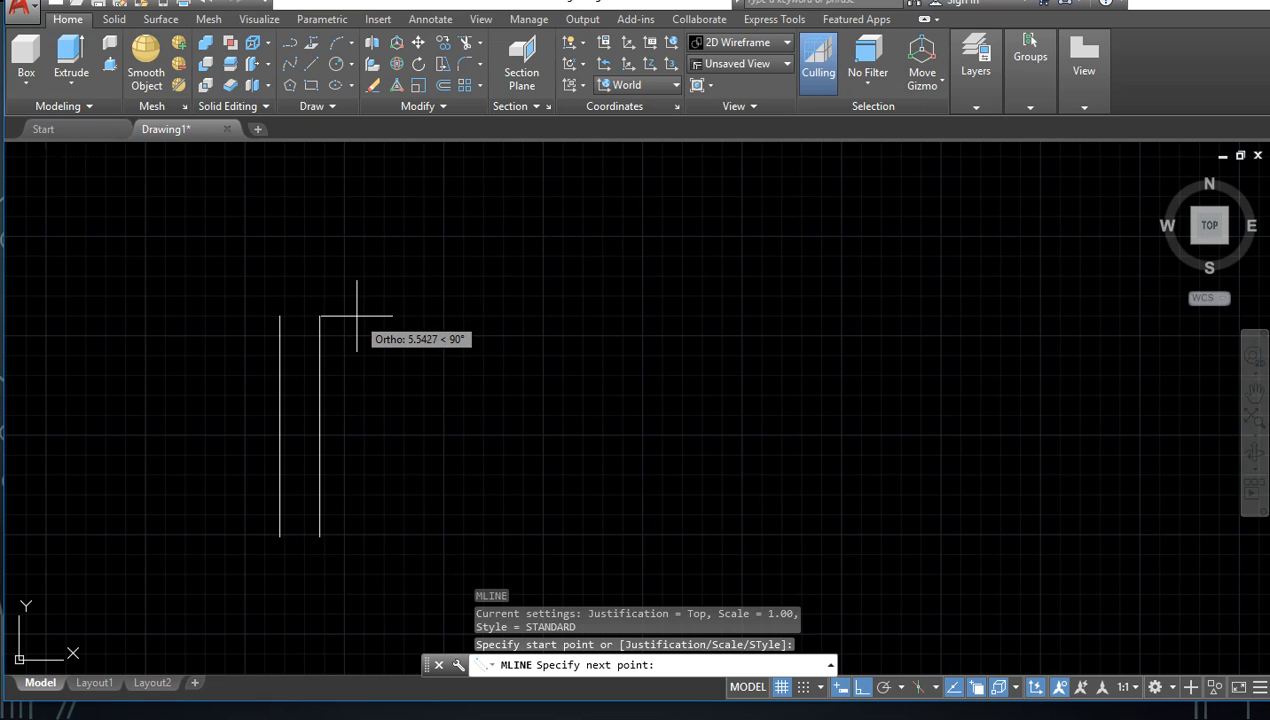
pyautogui.press('F8')
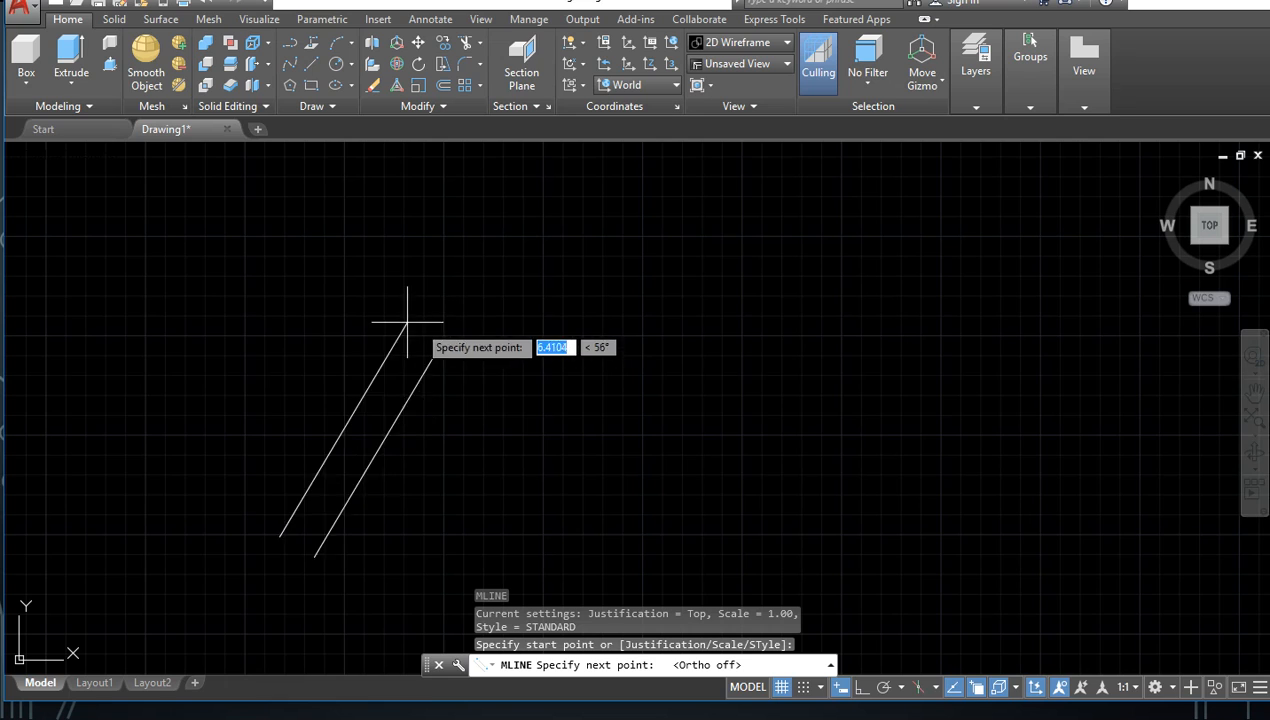
pyautogui.click(277, 348)
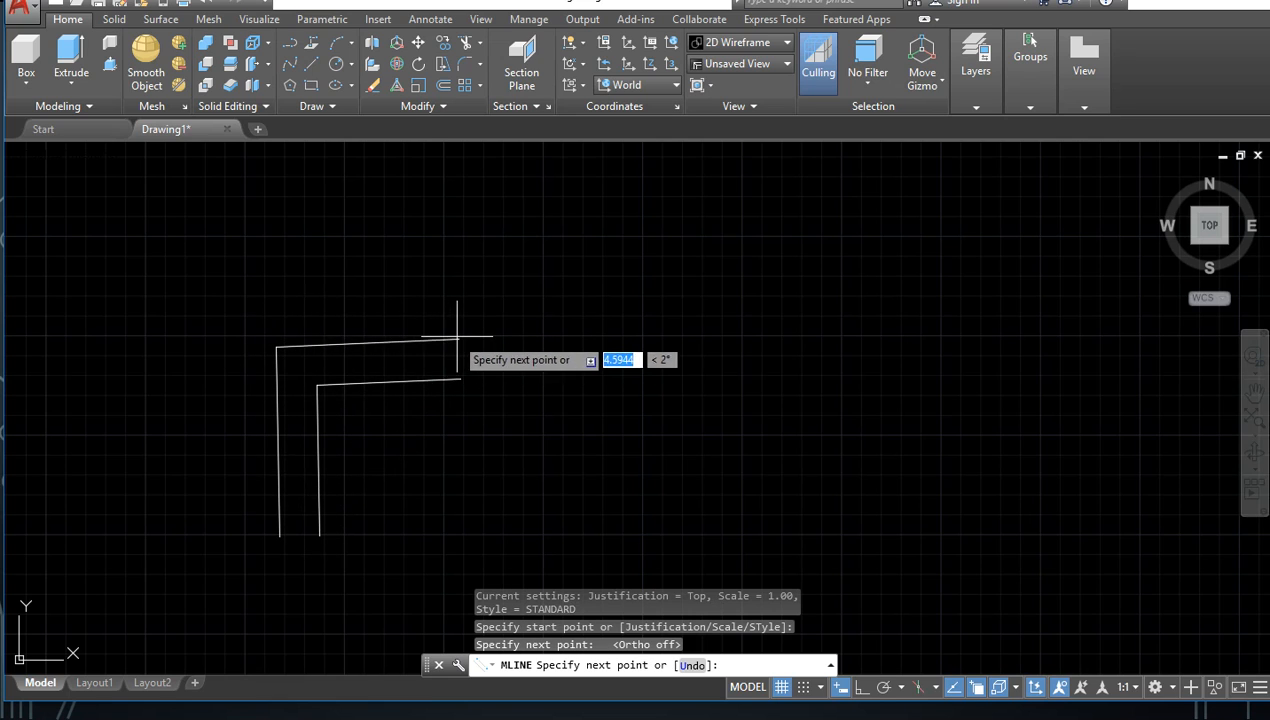
pyautogui.press('Escape')
pyautogui.click(524, 350)
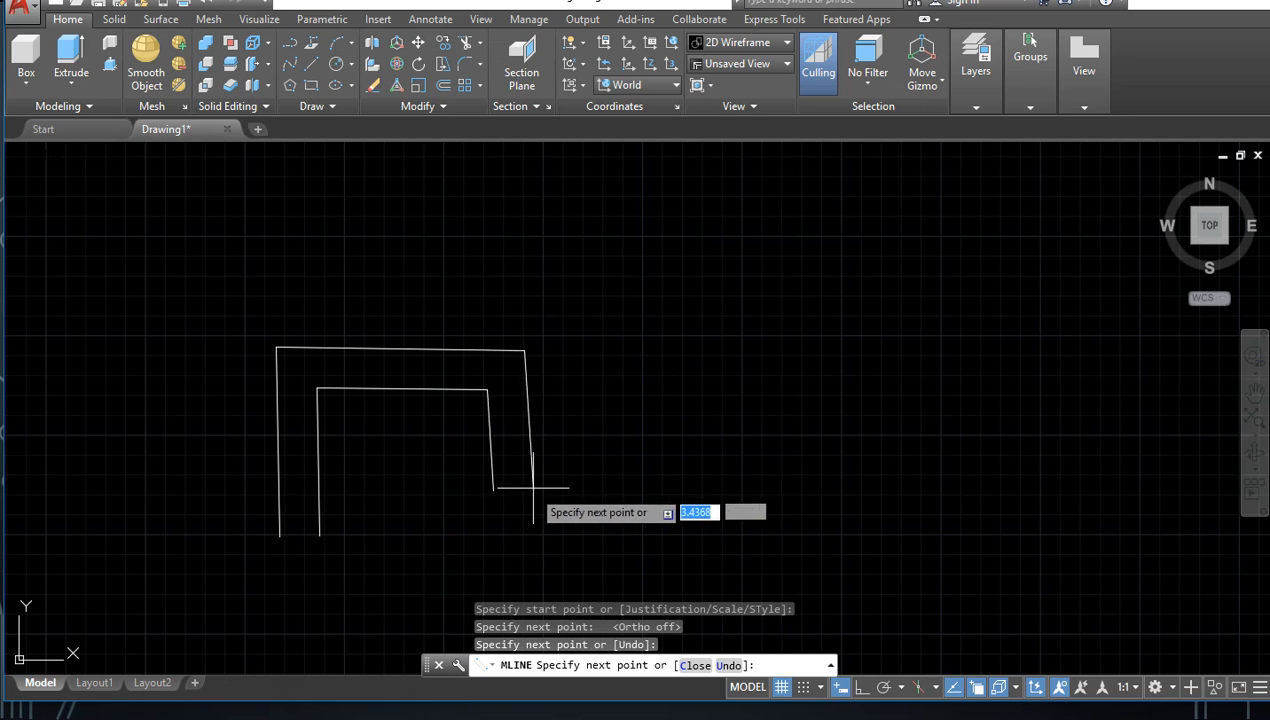
pyautogui.click(526, 528)
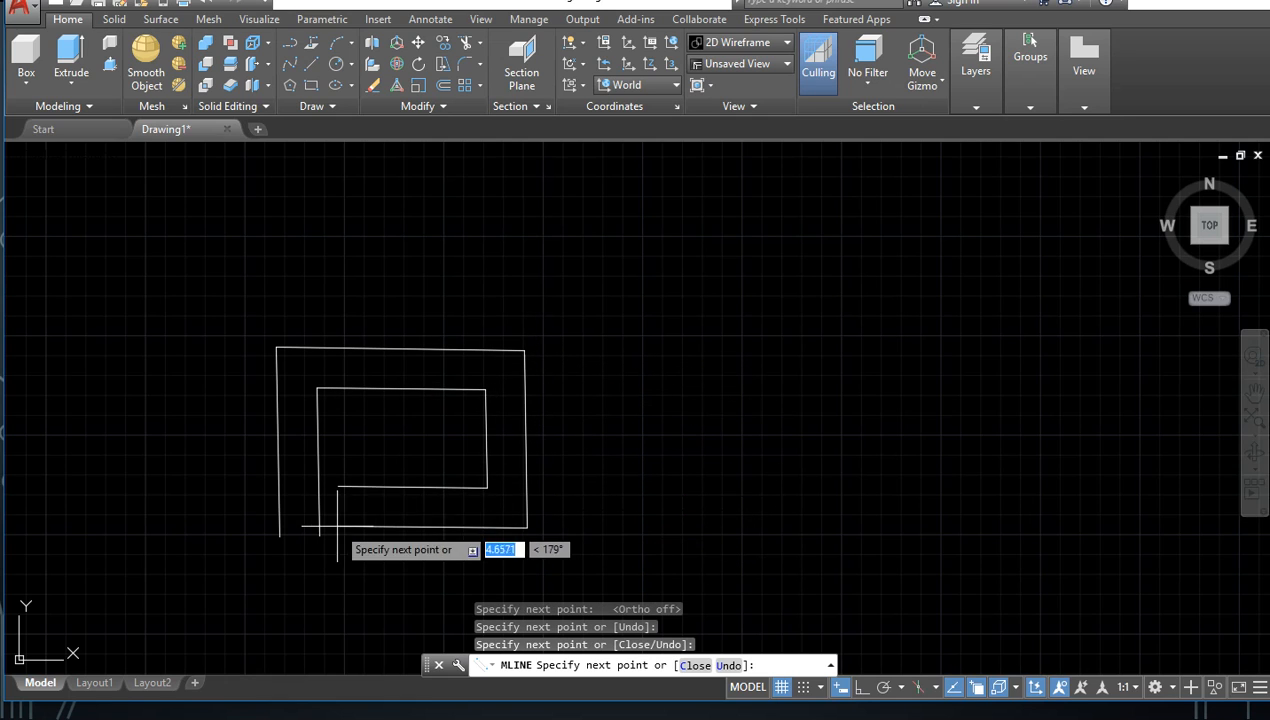
pyautogui.click(288, 532)
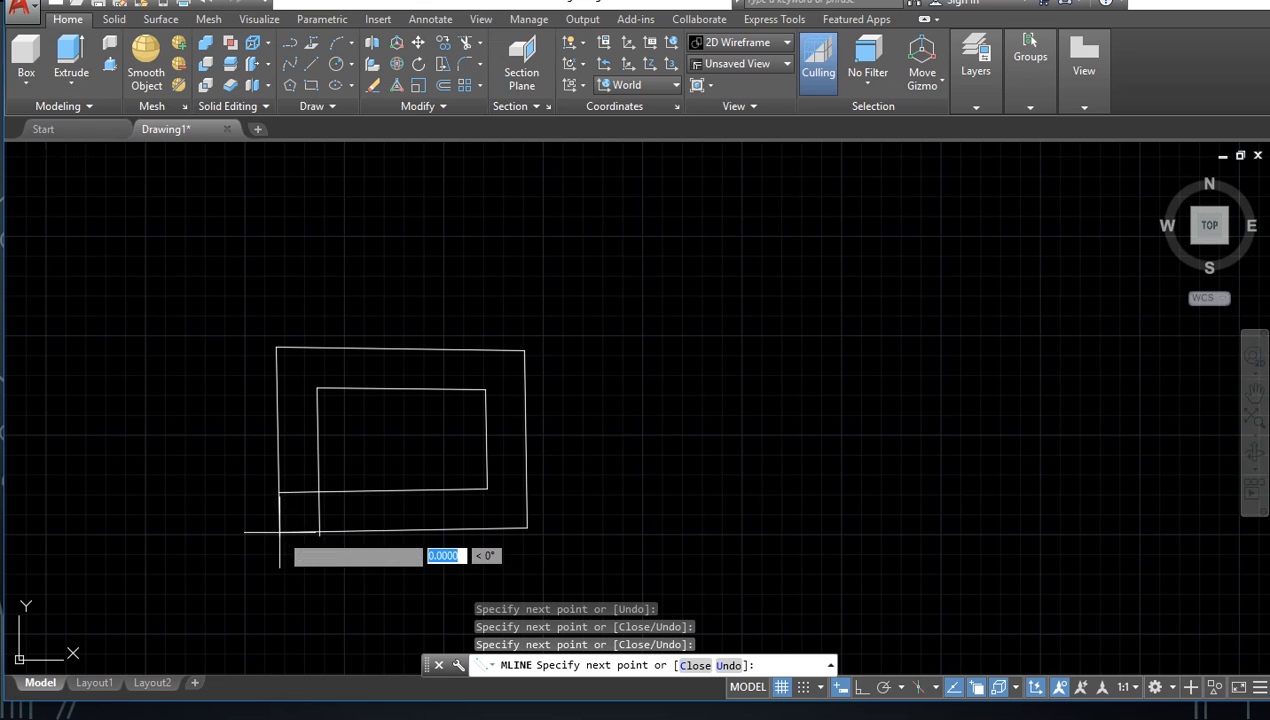
pyautogui.press('Escape')
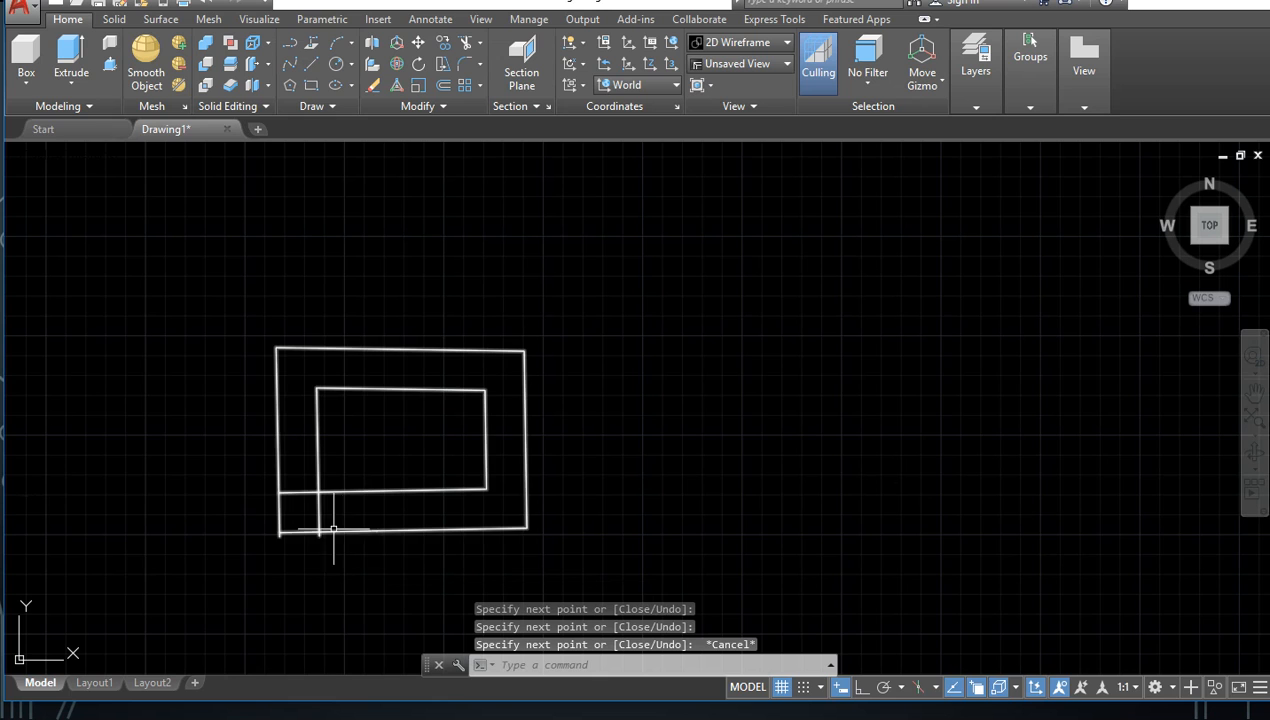
# Step: Erase the large multiline square and the small four-sided multiline inside it
pyautogui.scroll(-5, 300, 495)
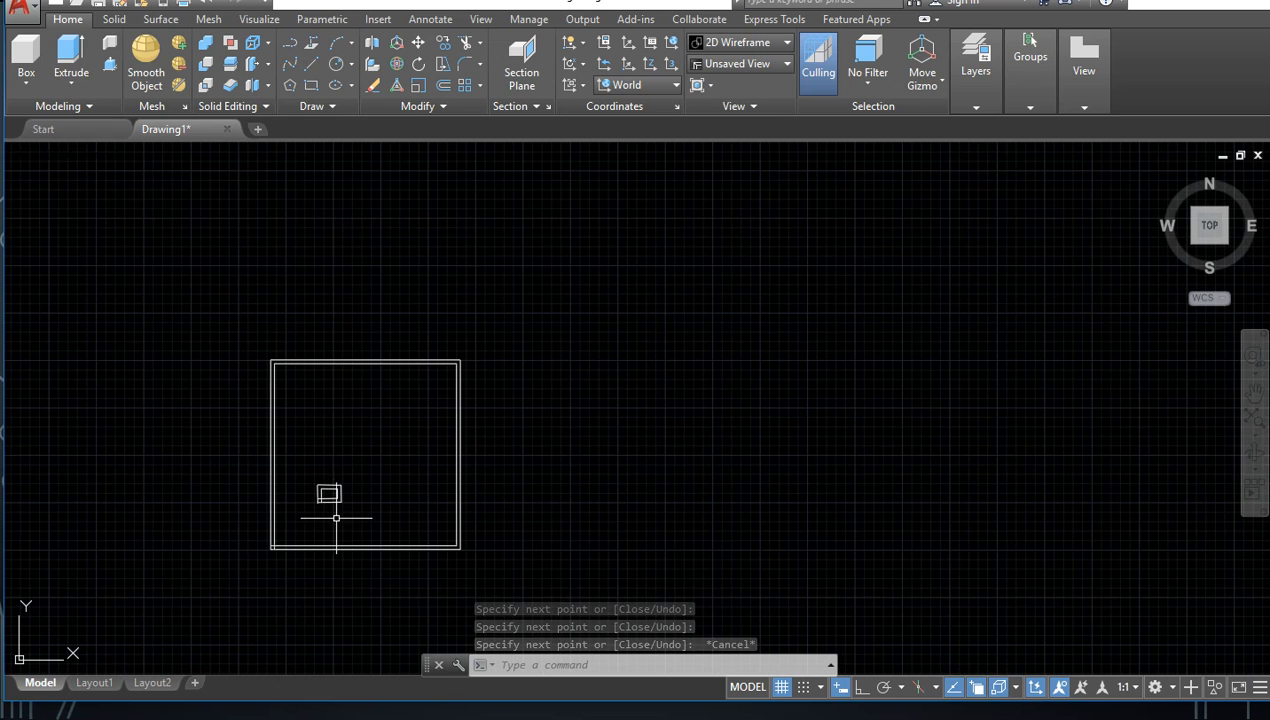
pyautogui.moveTo(529, 416)
pyautogui.mouseDown()
pyautogui.moveTo(176, 527)
pyautogui.moveTo(264, 519)
pyautogui.mouseUp()
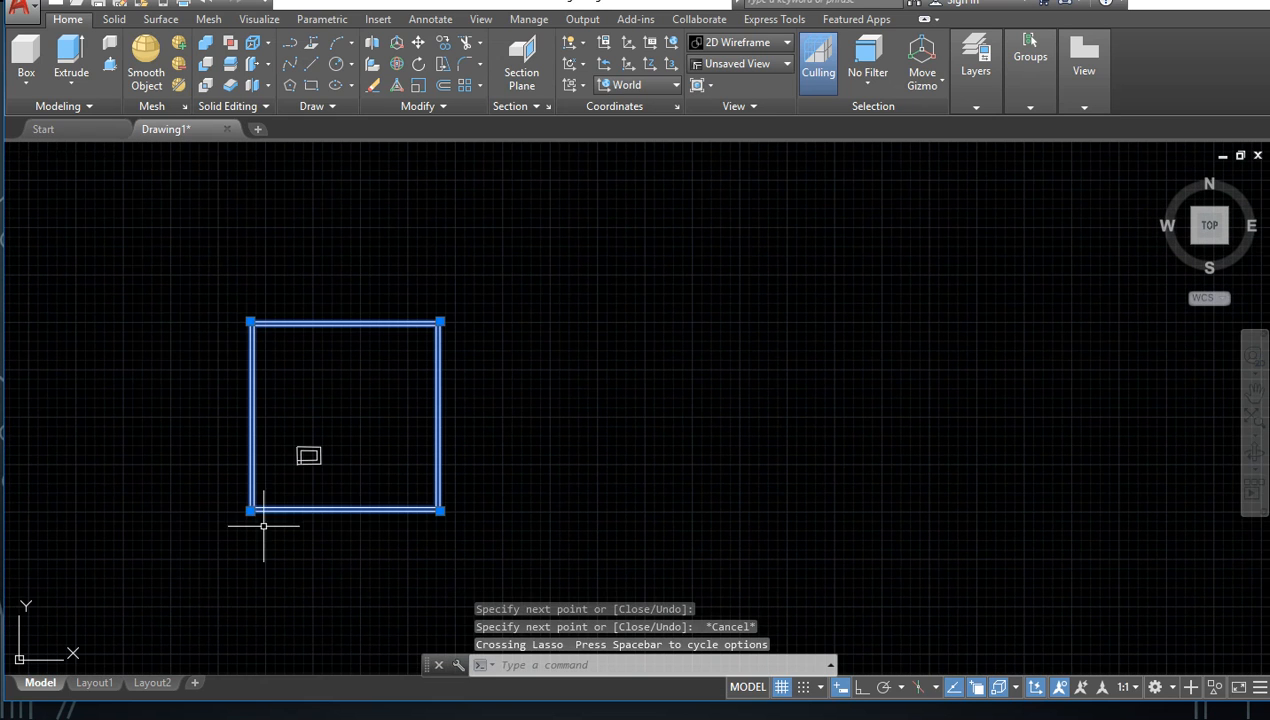
pyautogui.press('Delete')
pyautogui.click(363, 476)
pyautogui.click(241, 478)
pyautogui.press('Delete')
pyautogui.moveTo(97, 498); pyautogui.dragTo(181, 456, button='middle')
pyautogui.moveTo(106, 634); pyautogui.dragTo(251, 521, button='middle')
pyautogui.scroll(-1, 160, 560)
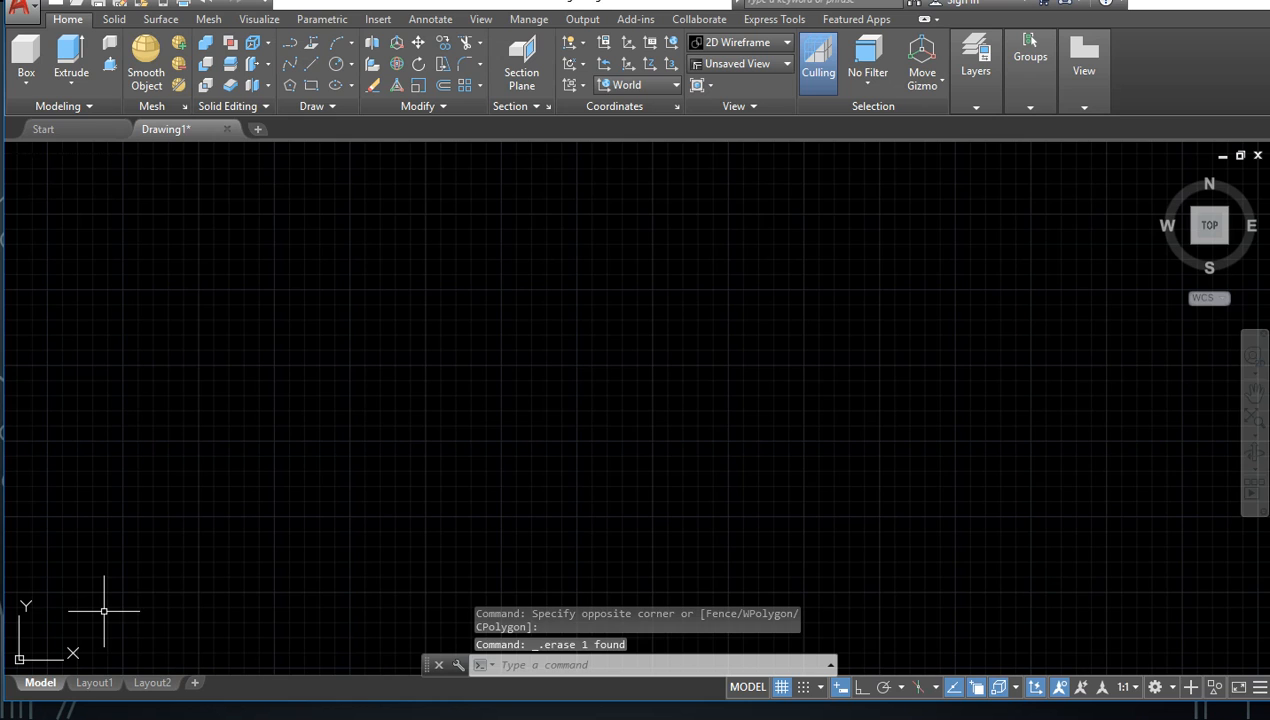
pyautogui.scroll(-1, 117, 624)
pyautogui.moveTo(131, 605); pyautogui.dragTo(261, 608, button='middle')
pyautogui.scroll(-1, 217, 592)
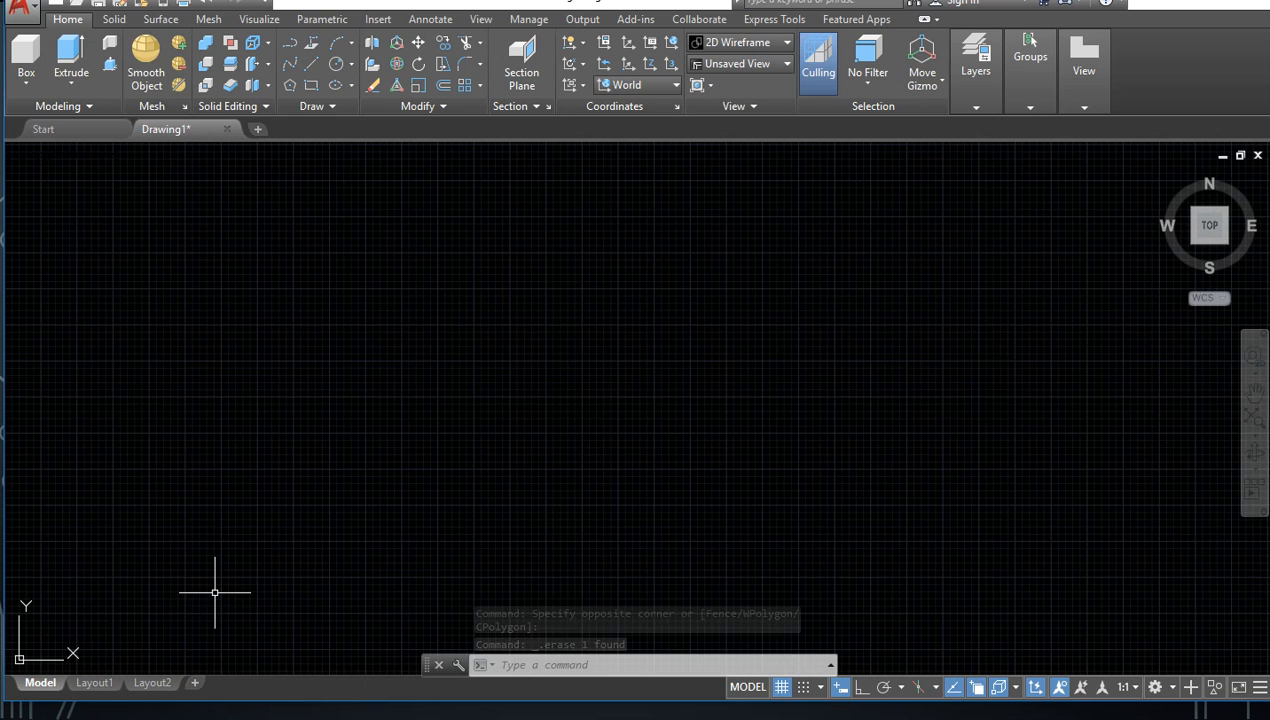
pyautogui.scroll(-1, 120, 607)
pyautogui.scroll(-1, 86, 616)
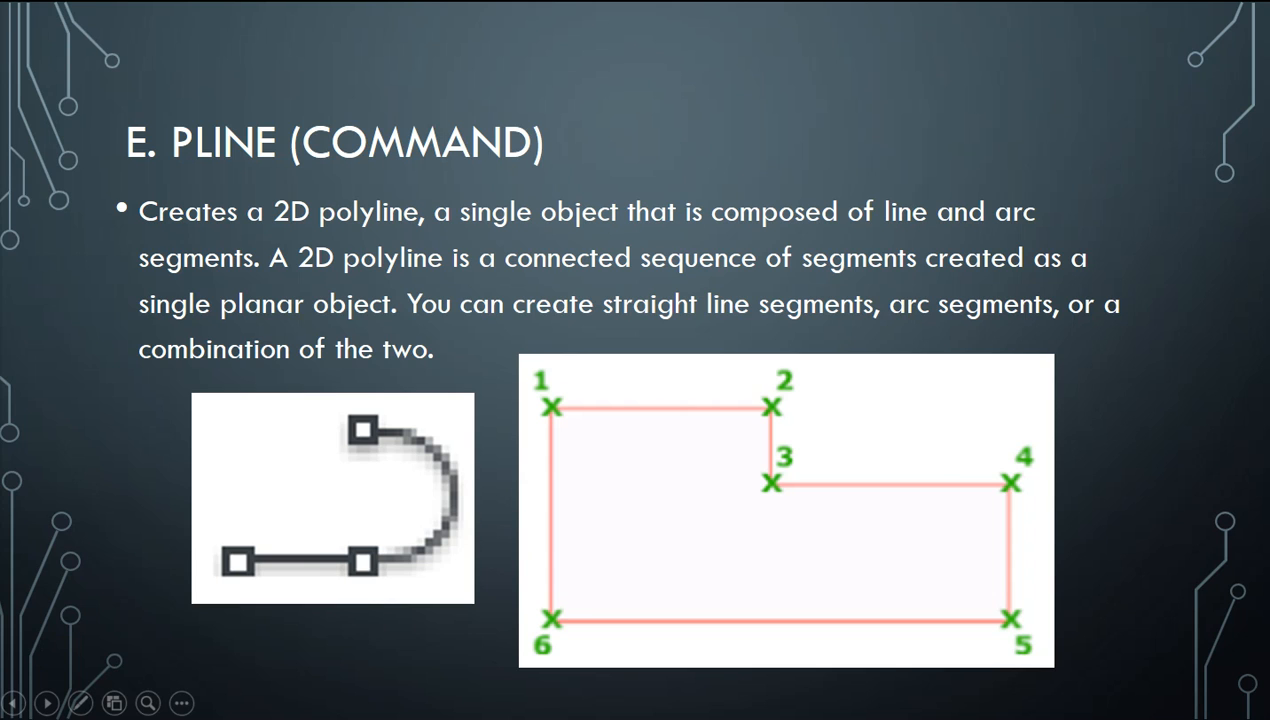
# Step: Switch to AutoCAD, turn Ortho on and draw a closed rectangle about 843 units tall from four separate lines
pyautogui.hotkey('alt', 'Tab')
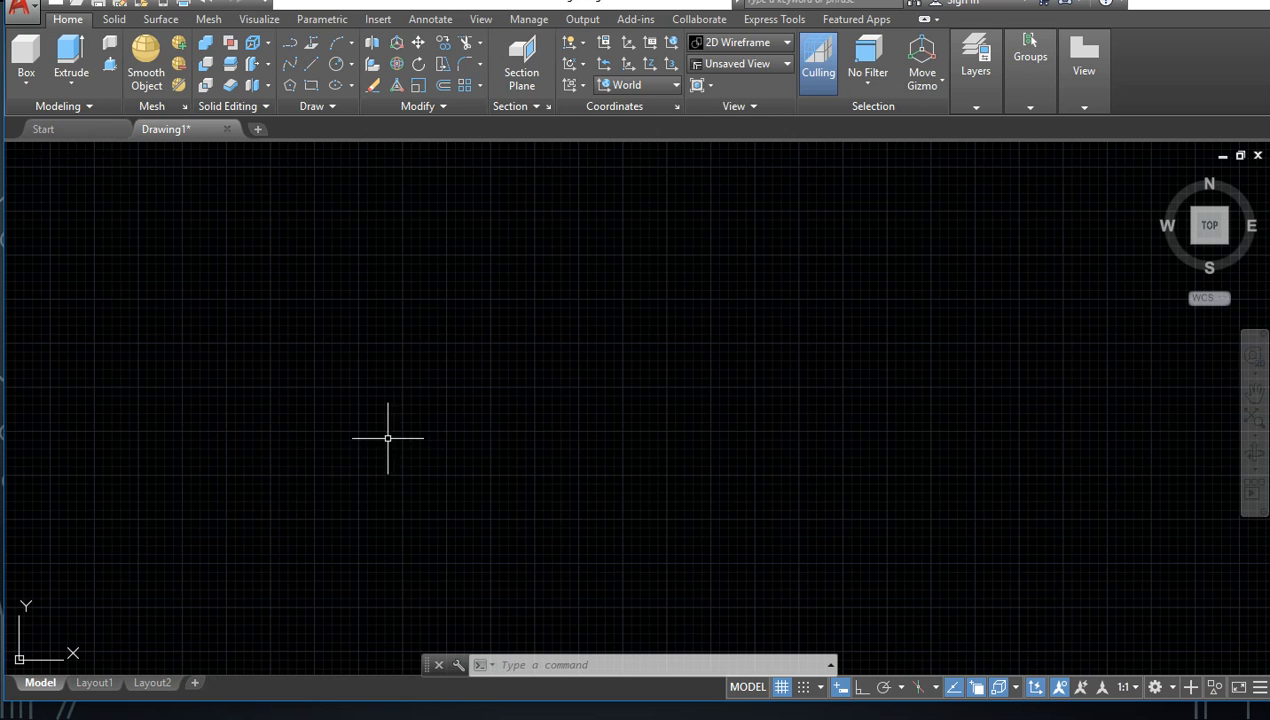
pyautogui.moveTo(287, 566)
pyautogui.mouseDown(button='middle')
pyautogui.moveTo(255, 595)
pyautogui.moveTo(326, 519)
pyautogui.mouseUp(button='middle')
pyautogui.scroll(2, 281, 510)
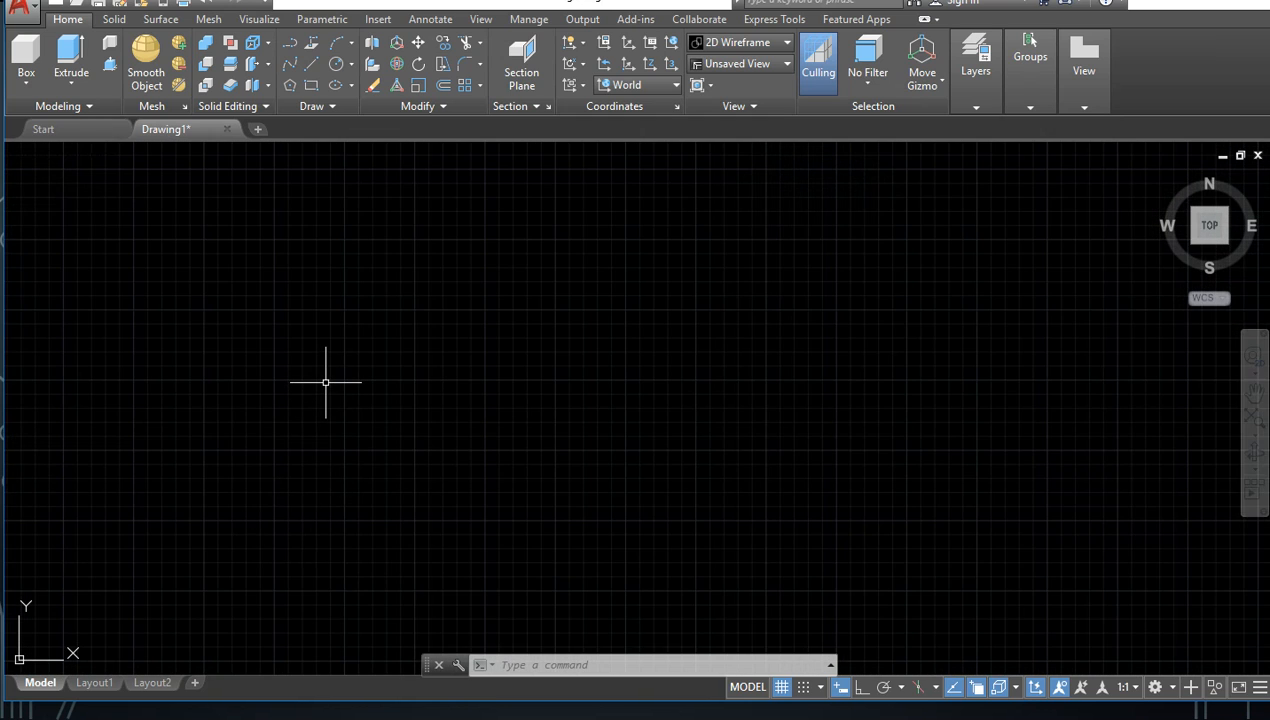
pyautogui.press('F8')
pyautogui.write('l')
pyautogui.press('Return')
pyautogui.click(208, 343)
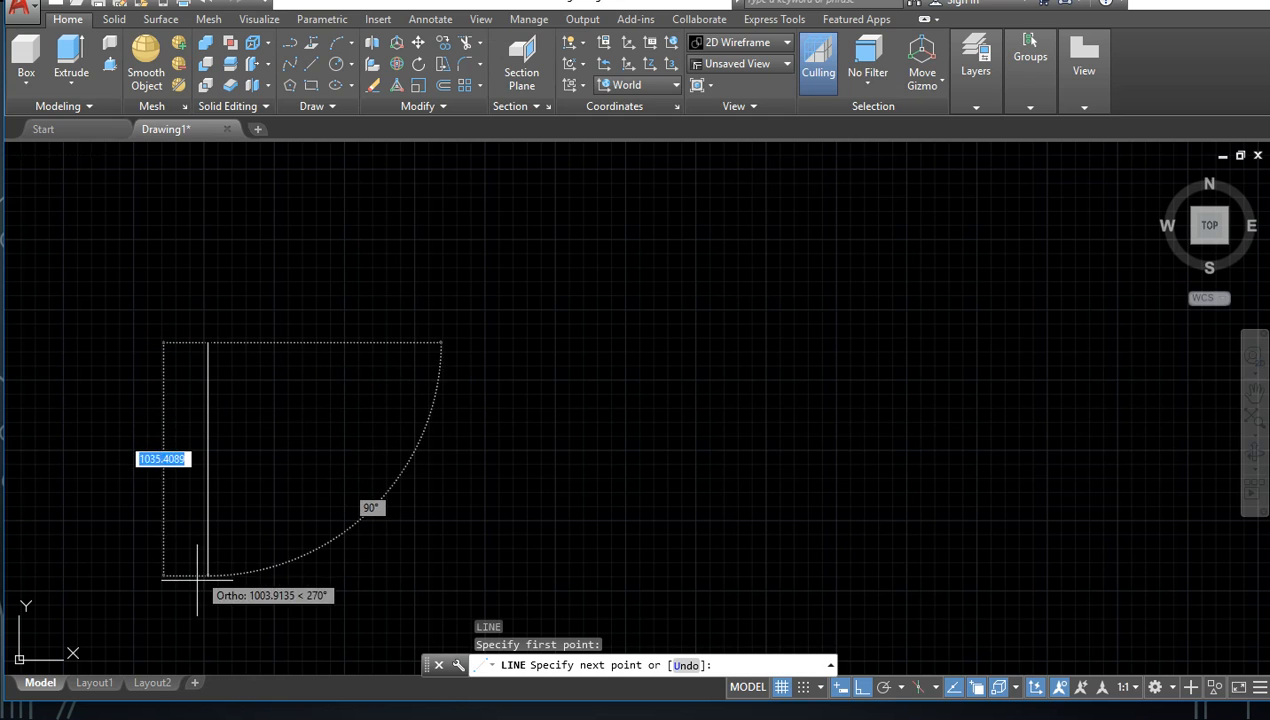
pyautogui.click(212, 530)
pyautogui.click(418, 532)
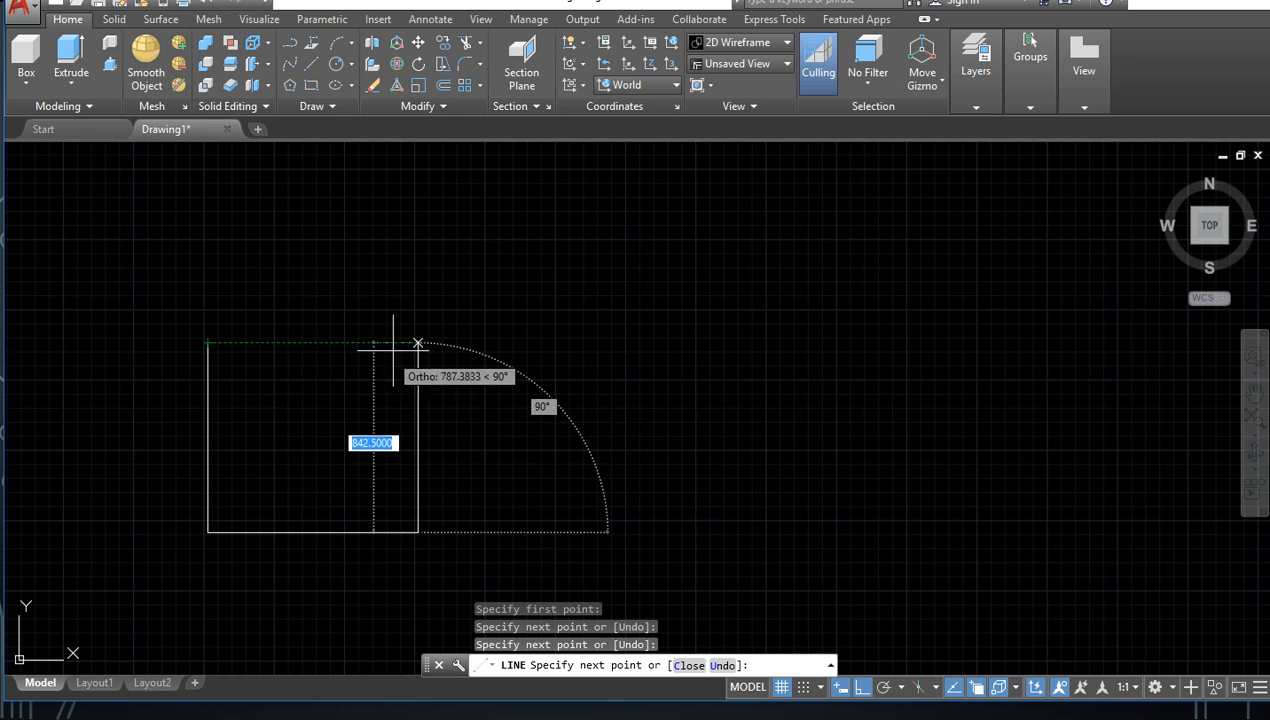
pyautogui.click(419, 343)
pyautogui.click(208, 343)
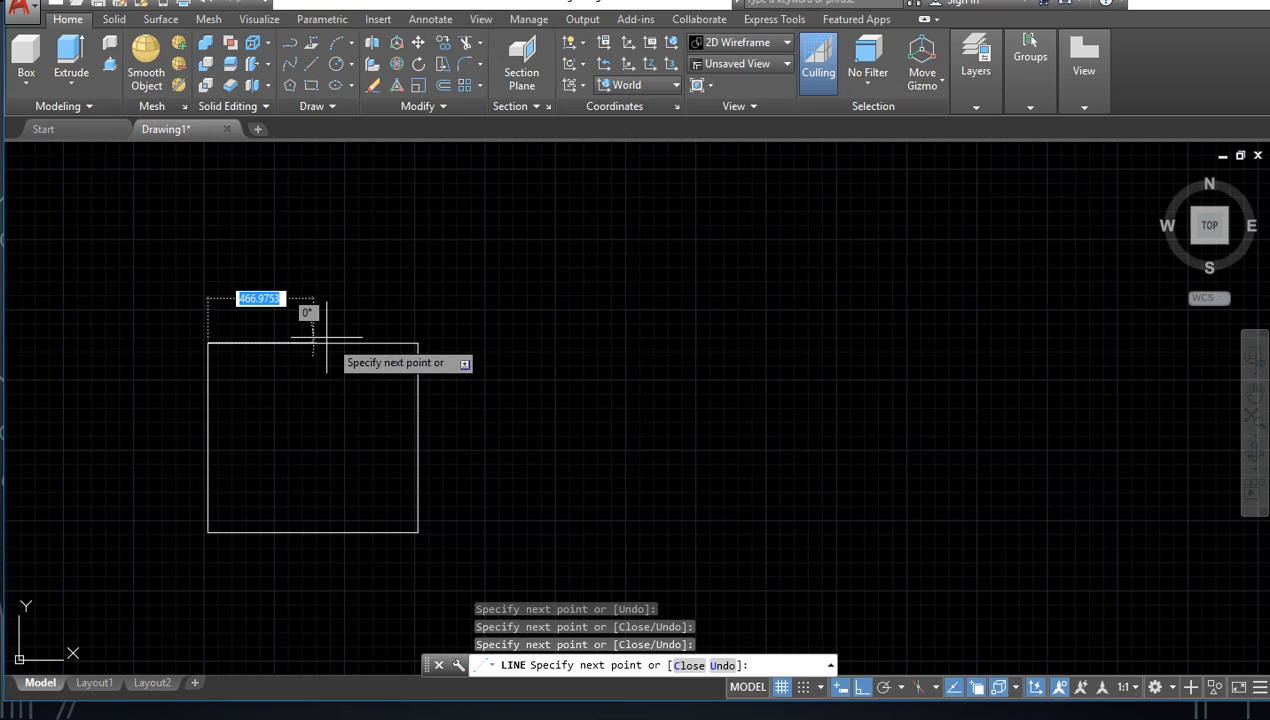
pyautogui.press('Escape')
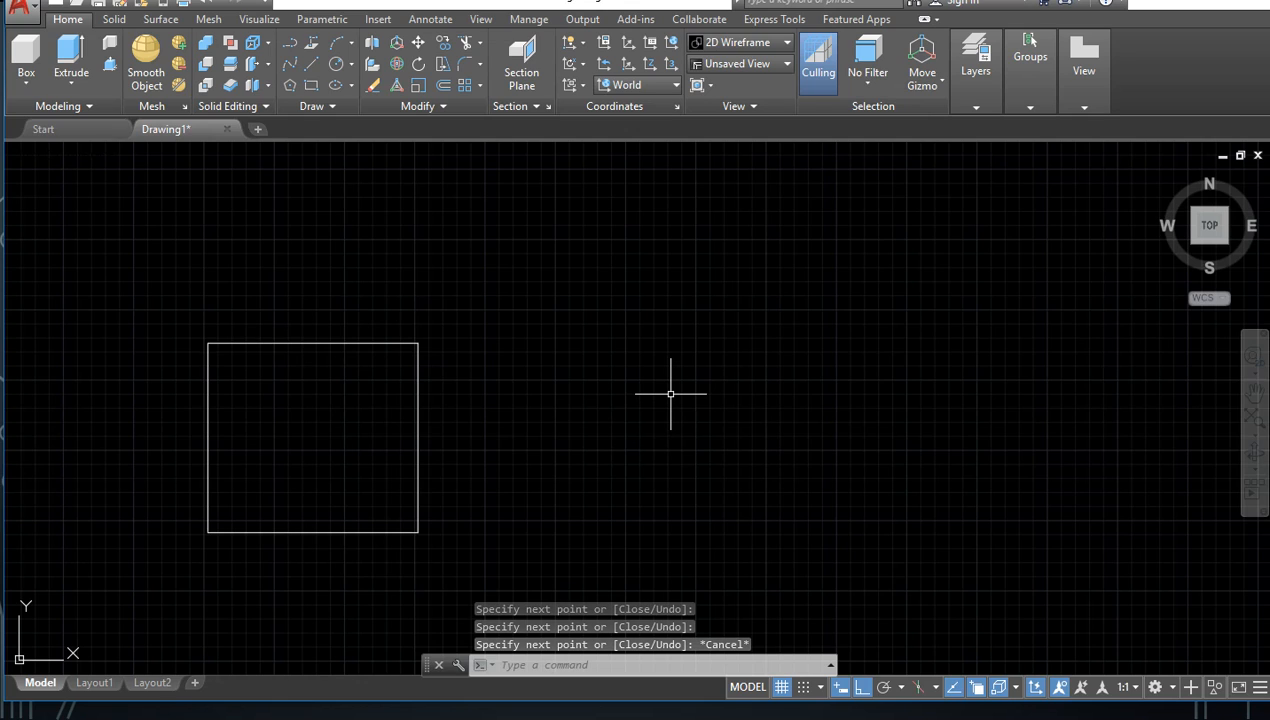
# Step: Draw a polyline rectangle about 843 units tall beside the line rectangle, aligned with its top and bottom edges, ending at its start corner
pyautogui.write('PL')
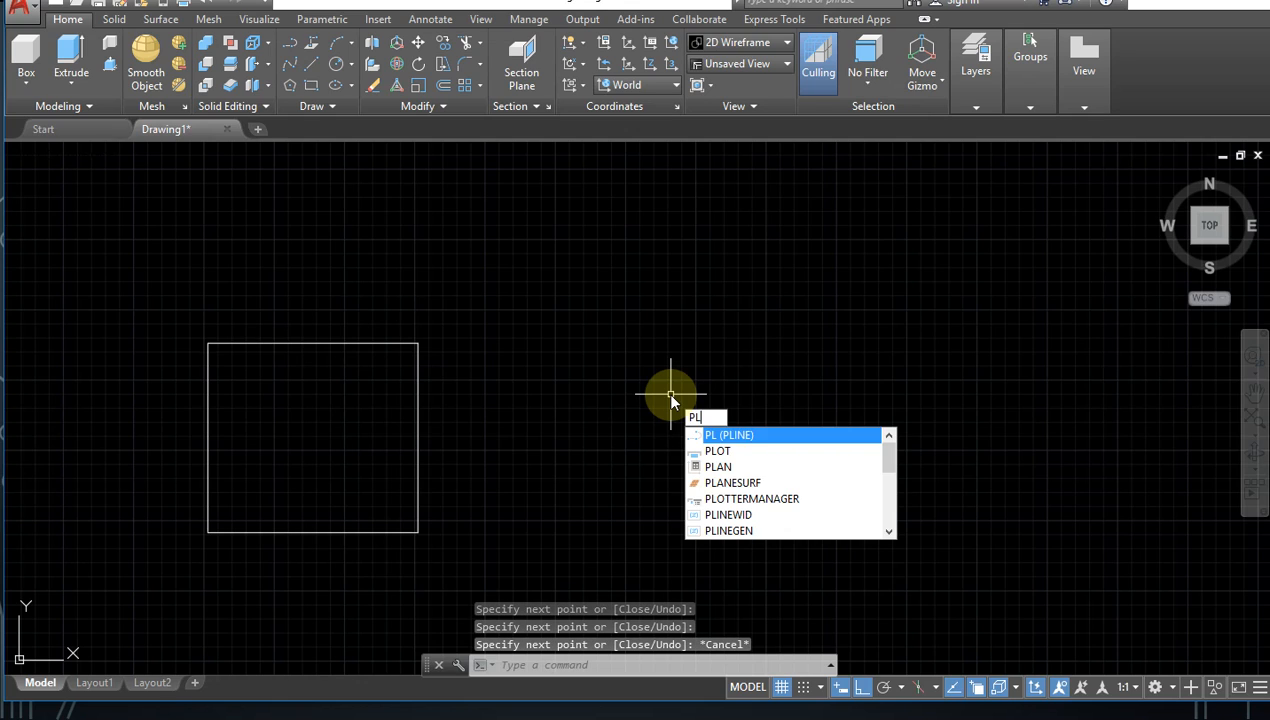
pyautogui.press('Return')
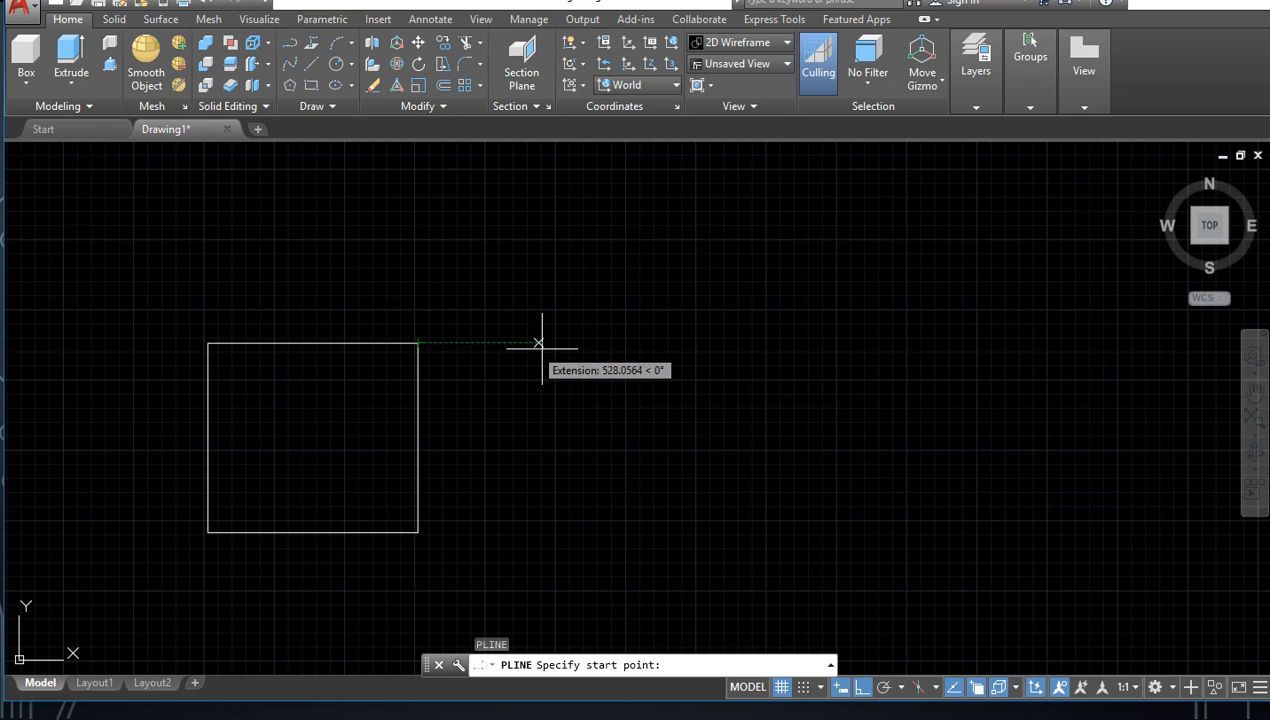
pyautogui.click(557, 343)
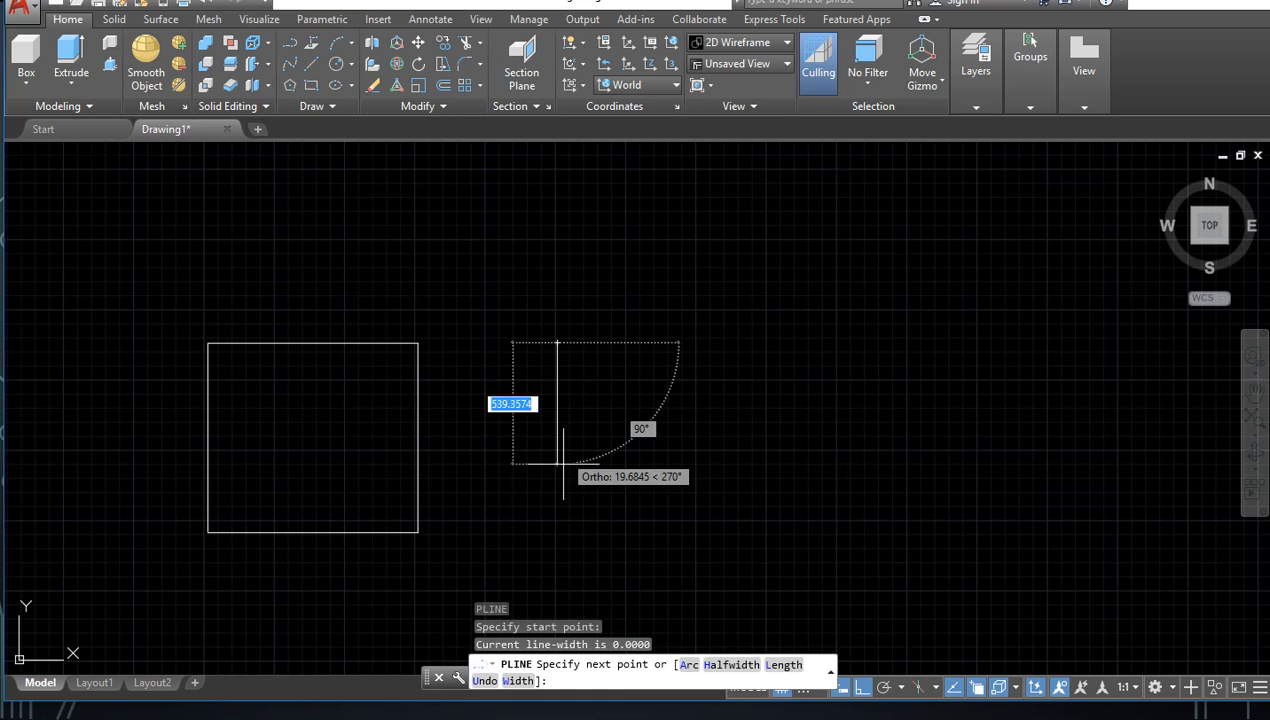
pyautogui.click(557, 531)
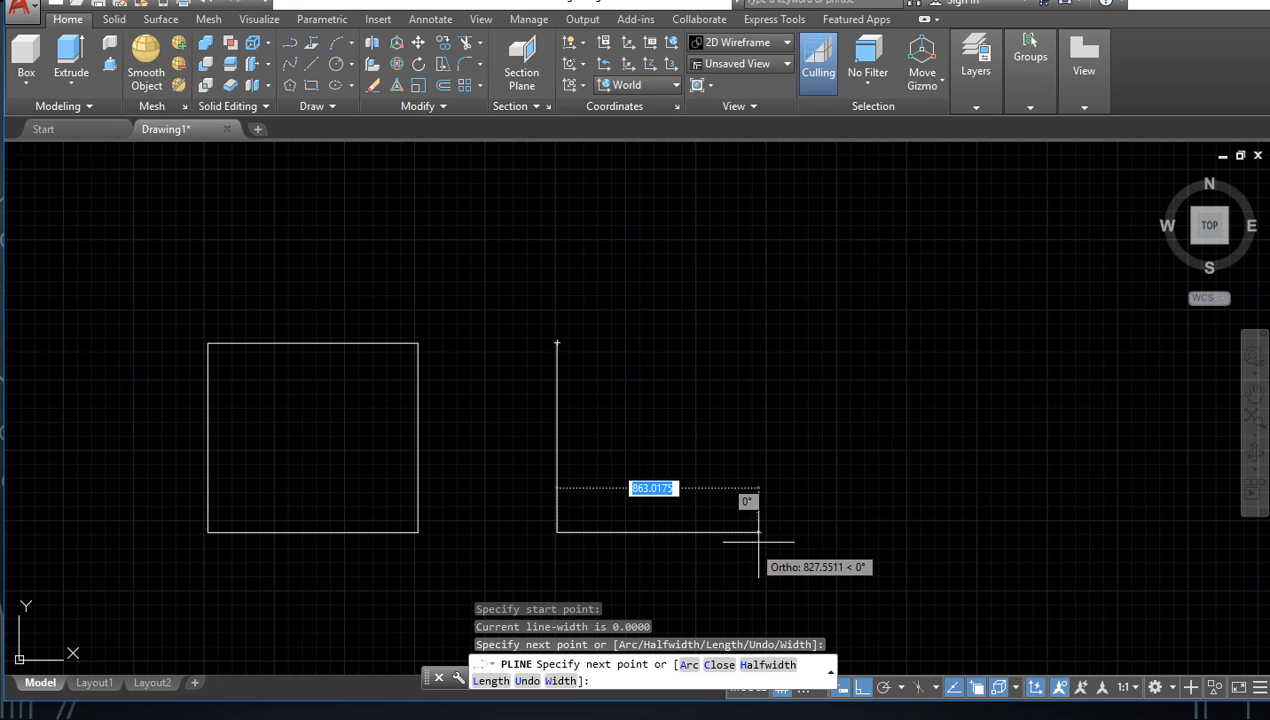
pyautogui.click(776, 531)
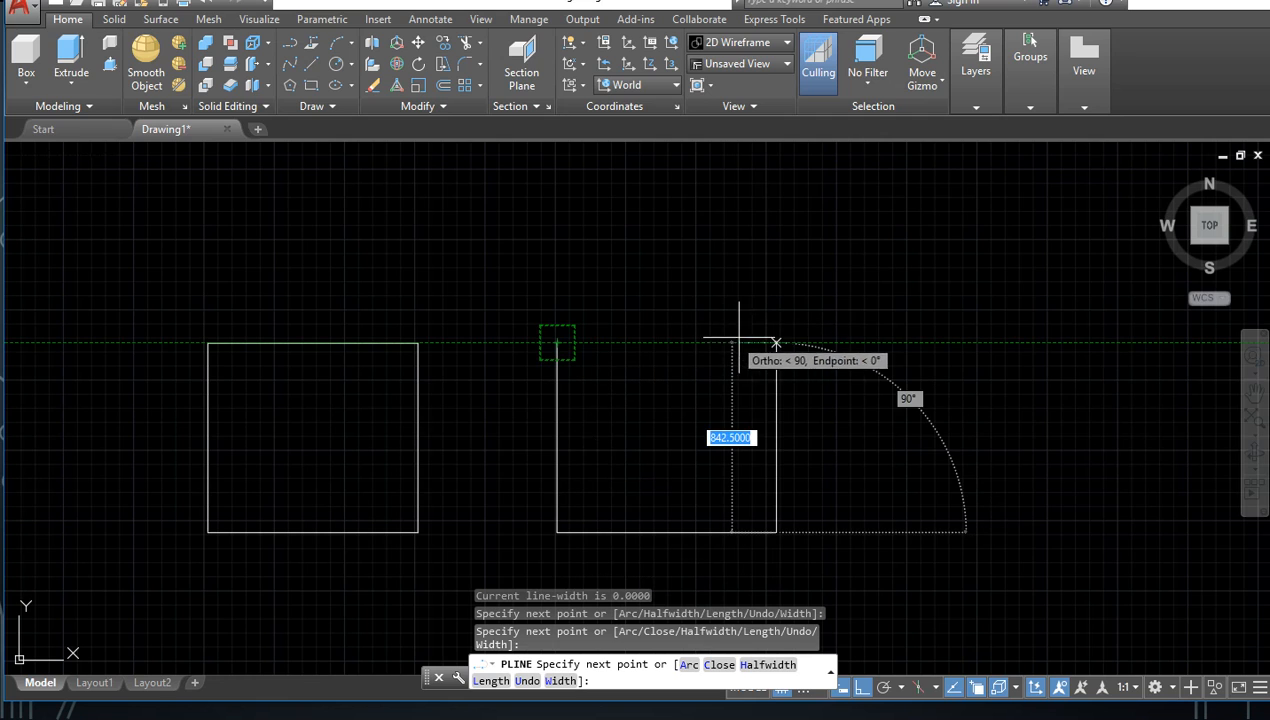
pyautogui.click(776, 343)
pyautogui.click(557, 343)
pyautogui.press('Escape')
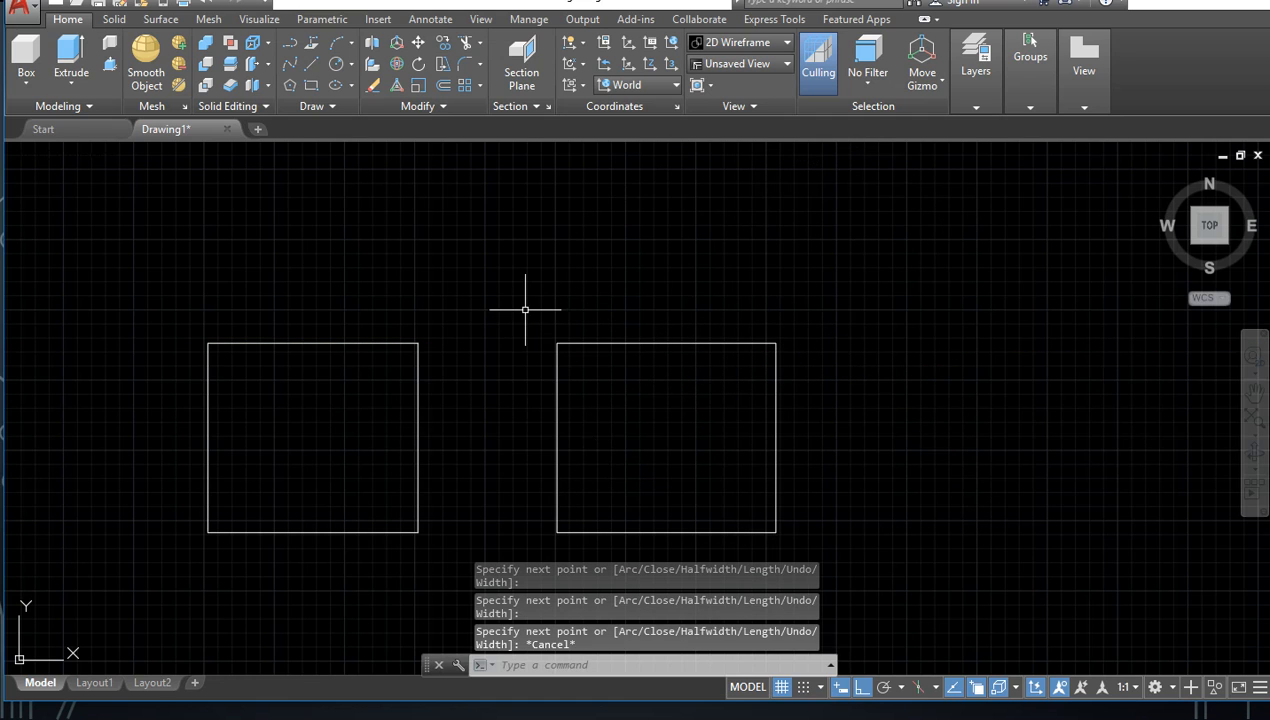
# Step: Select all four lines of the left rectangle and move its top line straight up by the midpoint grip
pyautogui.click(489, 250)
pyautogui.click(127, 572)
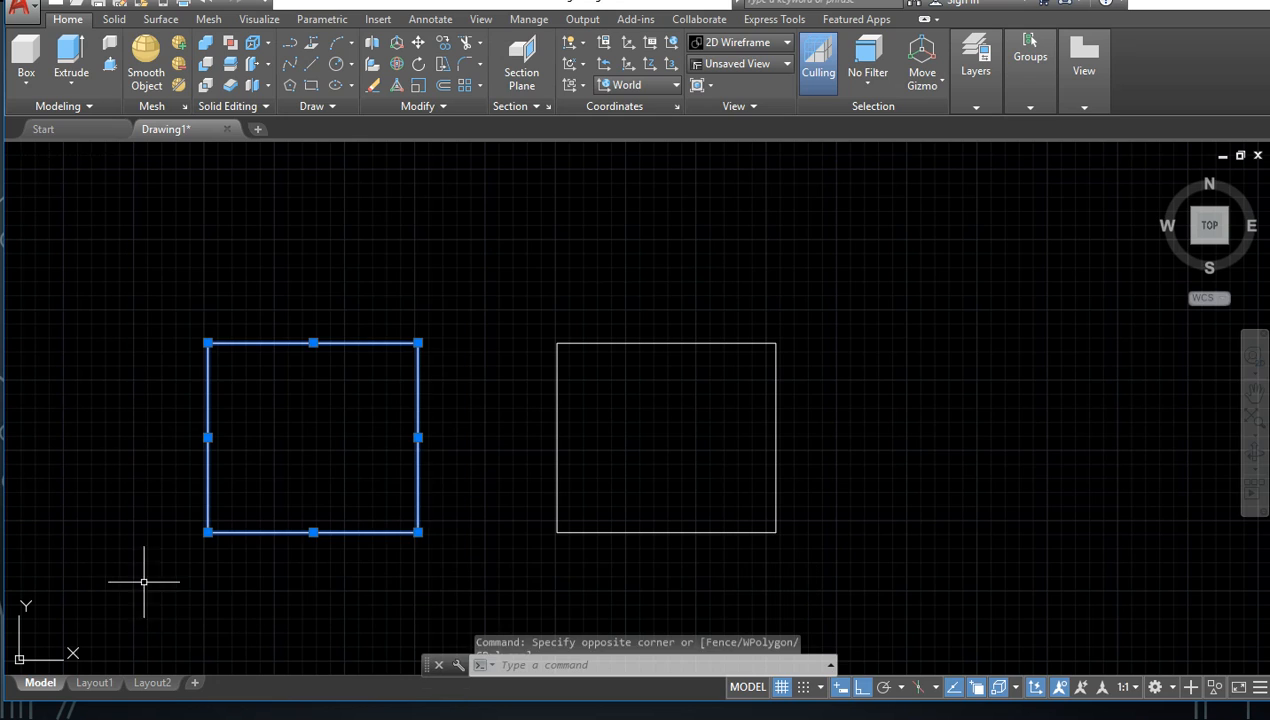
pyautogui.moveTo(333, 324)
pyautogui.mouseDown()
pyautogui.moveTo(283, 405)
pyautogui.moveTo(310, 353)
pyautogui.mouseUp()
pyautogui.click(313, 343)
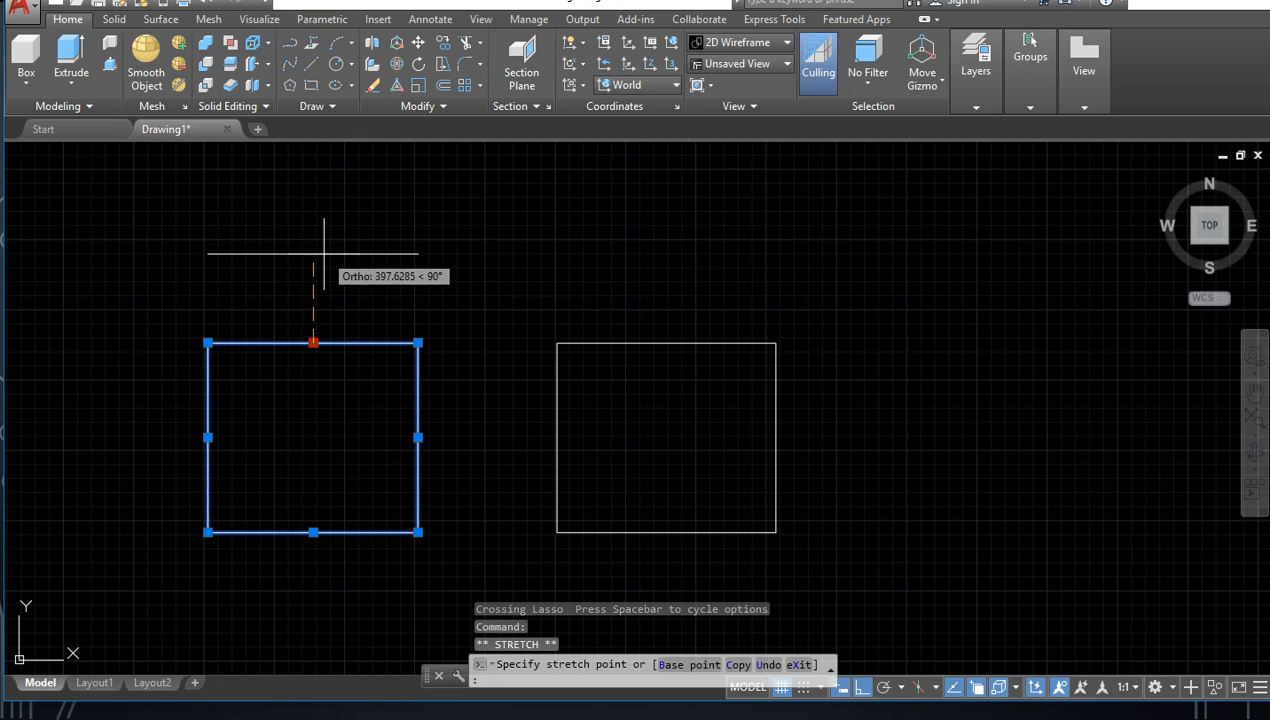
pyautogui.click(322, 259)
# Step: Undo the shift of the left rectangle's lines and the move of its top line
pyautogui.moveTo(207, 431); pyautogui.dragTo(127, 424)
pyautogui.click(130, 428)
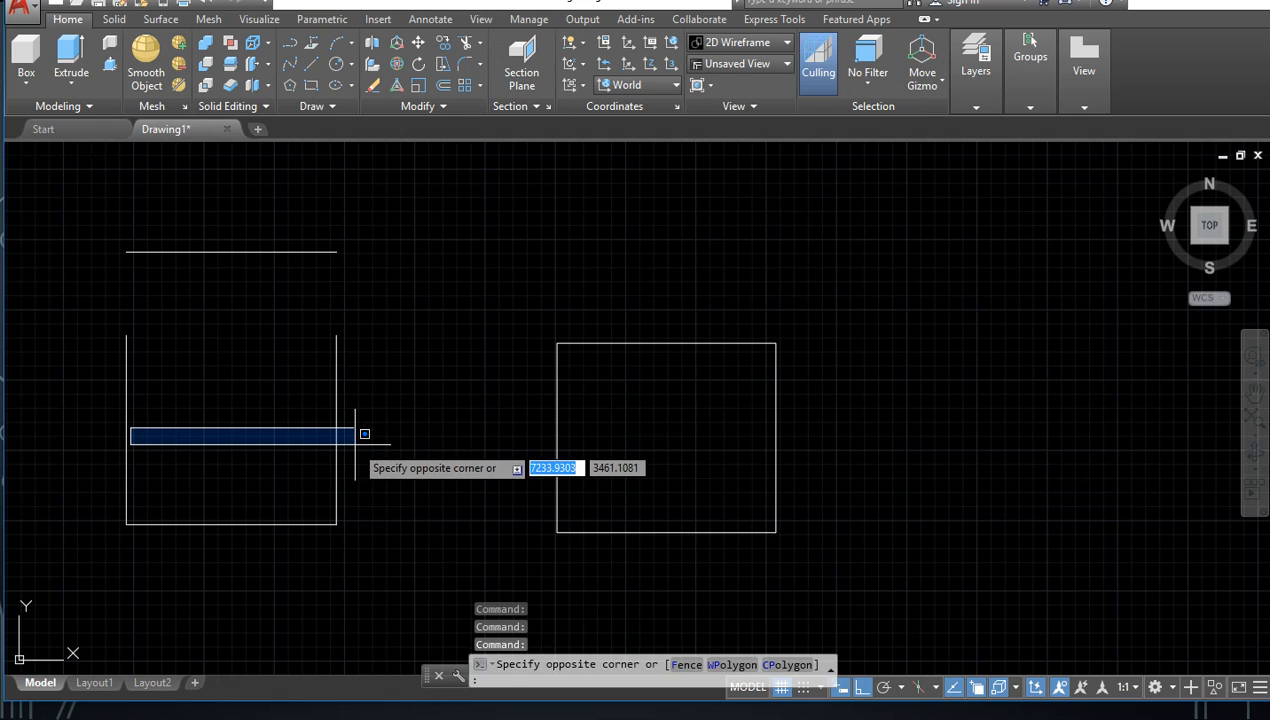
pyautogui.hotkey('ctrl', 'z')
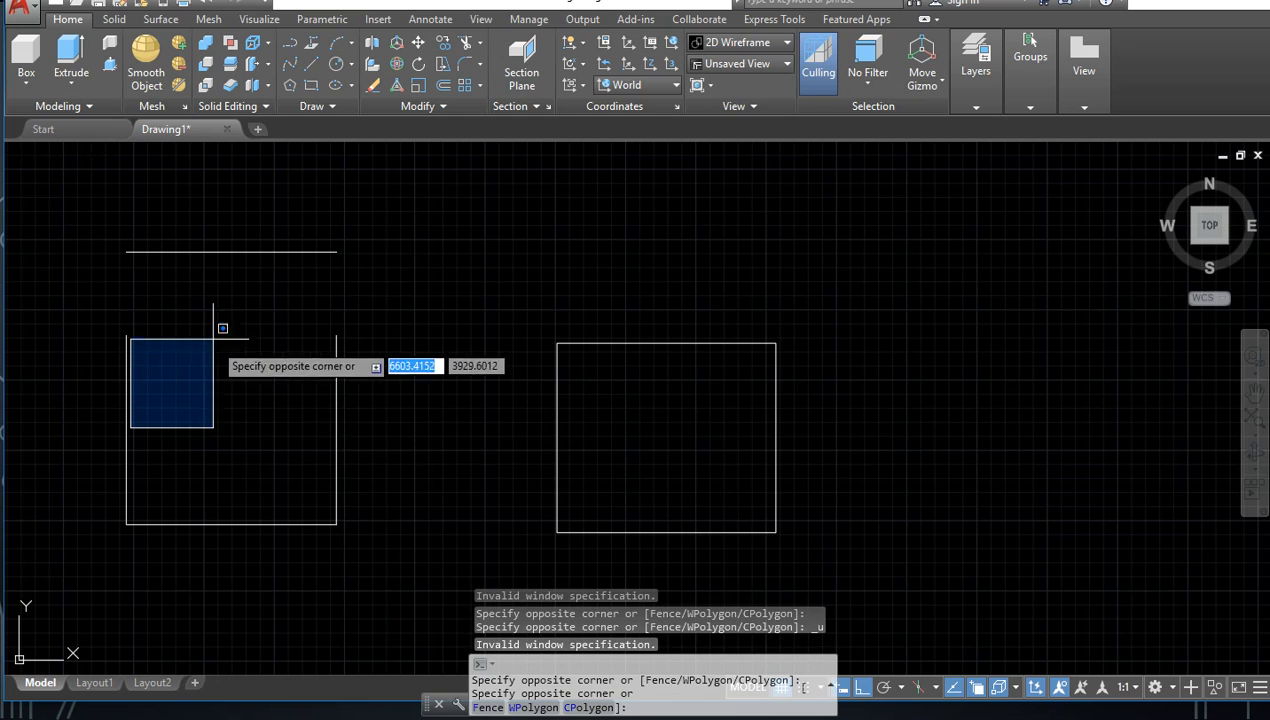
pyautogui.press('Escape')
pyautogui.hotkey('ctrl', 'z')
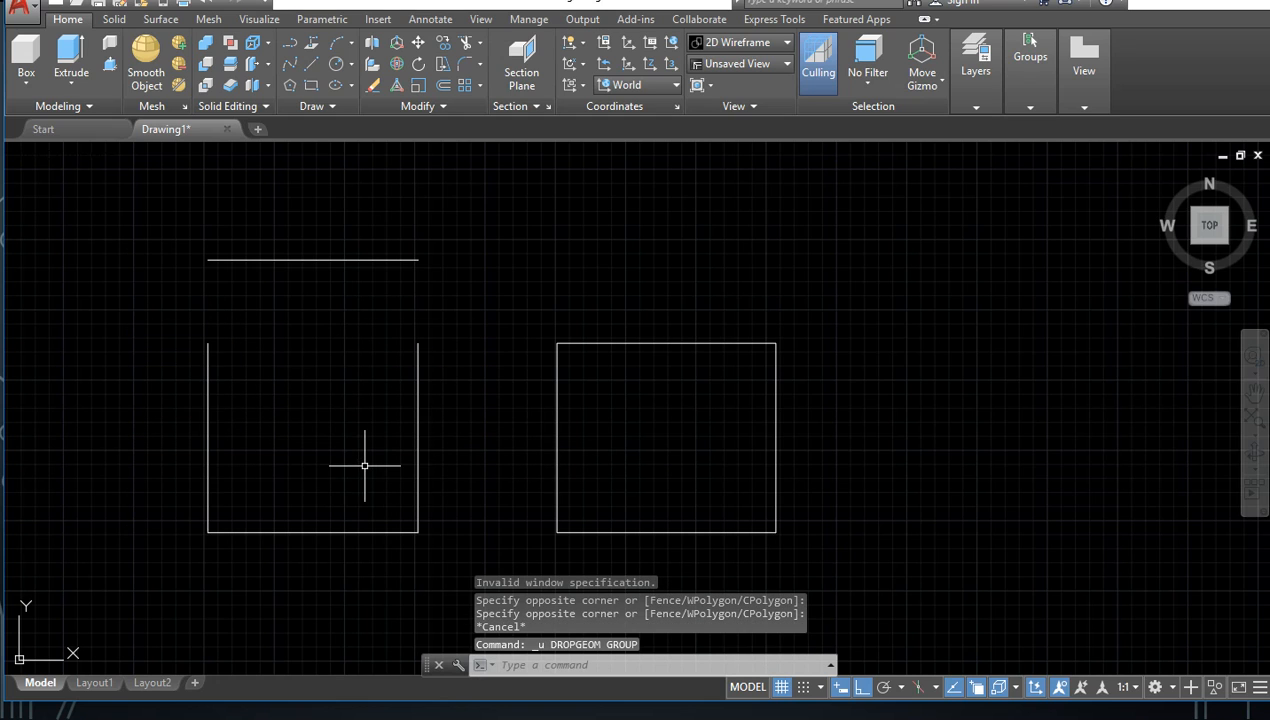
pyautogui.hotkey('ctrl', 'z')
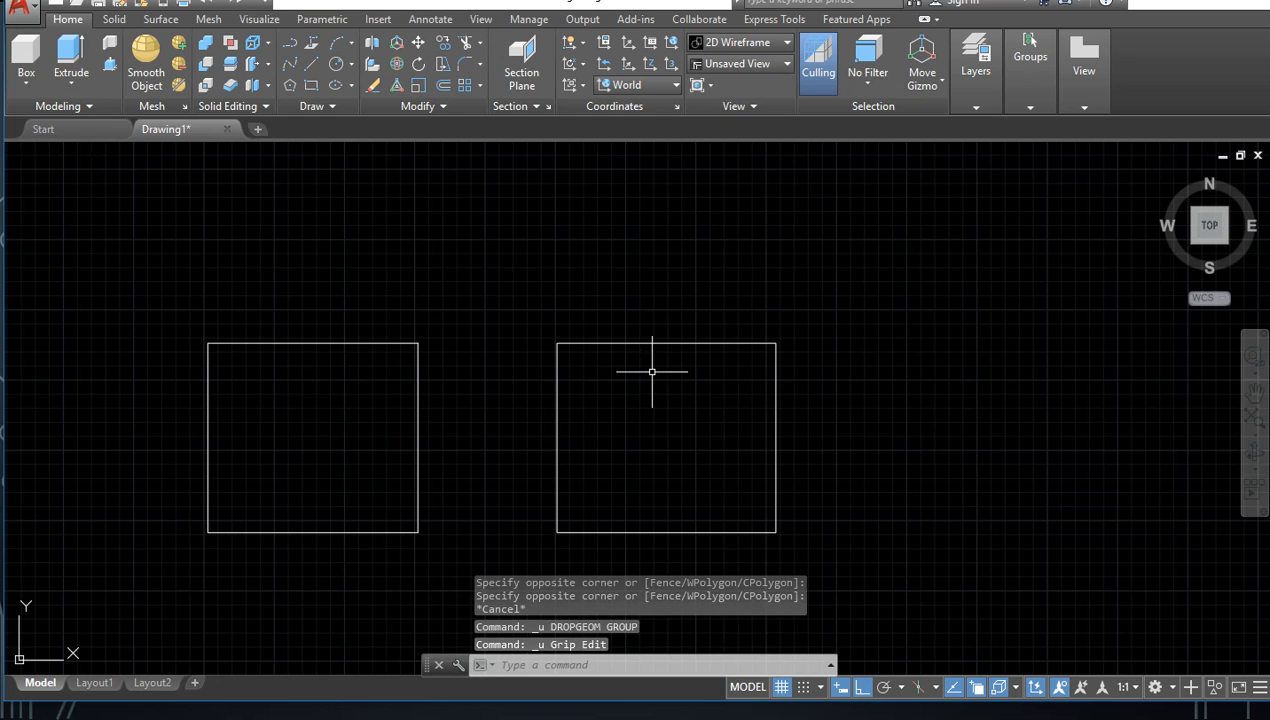
# Step: Select the polyline rectangle and stretch its top edge upward by the midpoint grip
pyautogui.moveTo(663, 417)
pyautogui.mouseDown()
pyautogui.moveTo(887, 286)
pyautogui.moveTo(802, 390)
pyautogui.mouseUp()
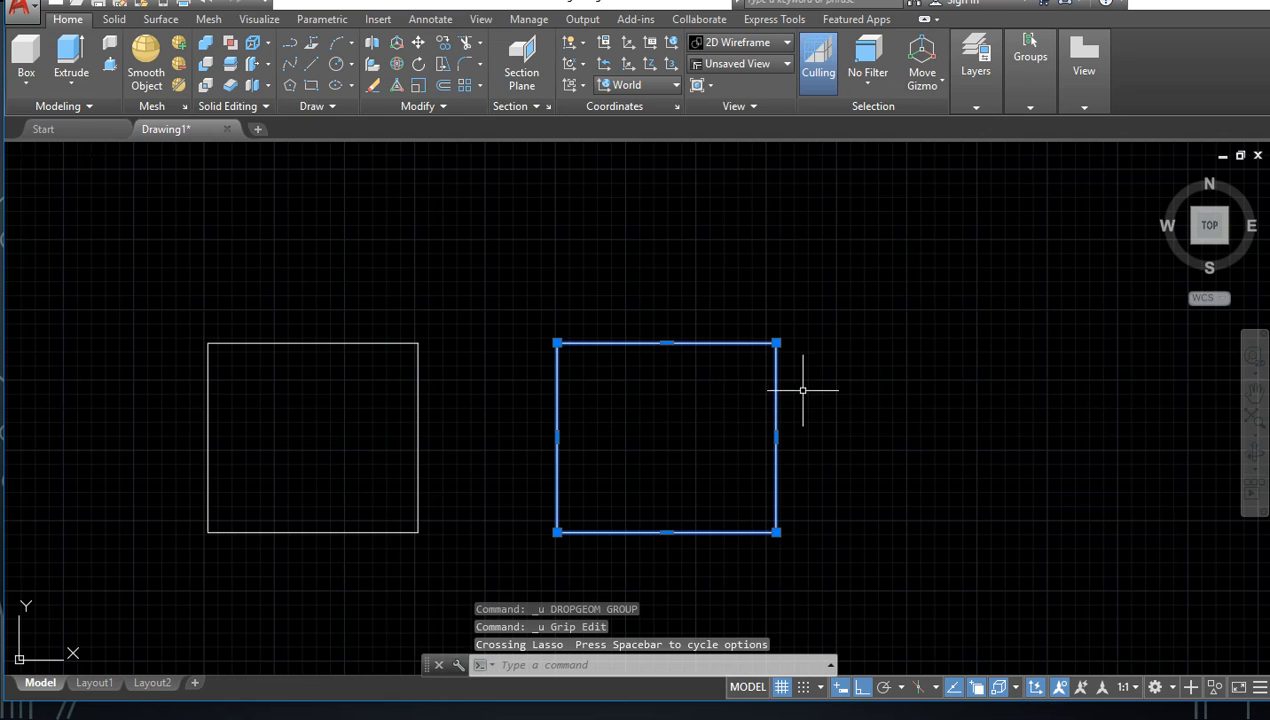
pyautogui.click(666, 342)
pyautogui.click(671, 237)
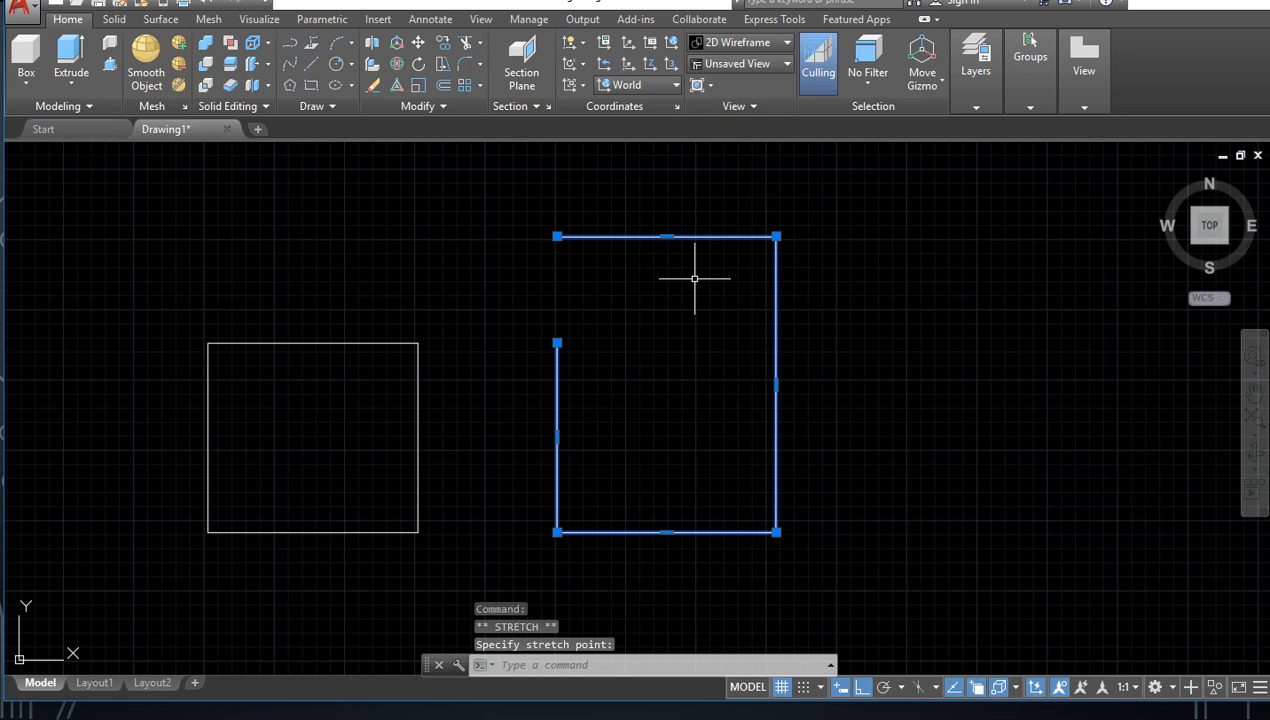
# Step: Try a corner grip stretch on the polyline, cancel it and undo the top edge's stretch
pyautogui.click(557, 236)
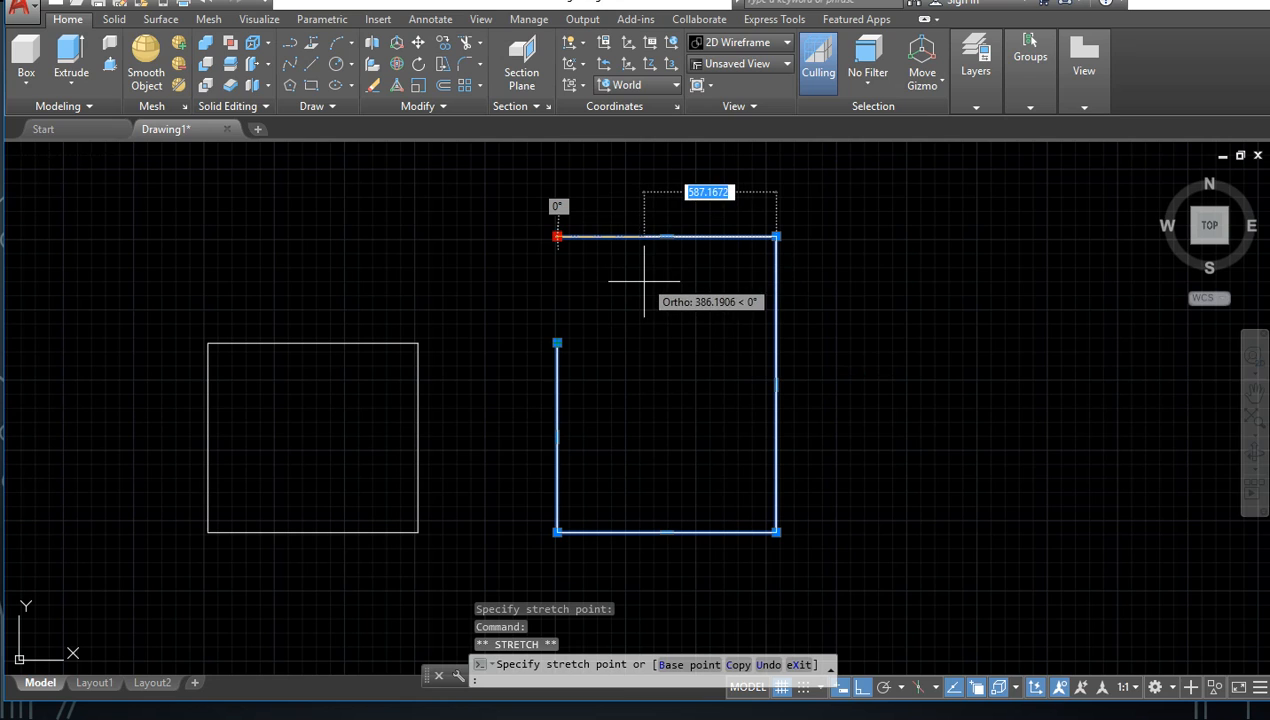
pyautogui.hotkey('ctrl', 'z')
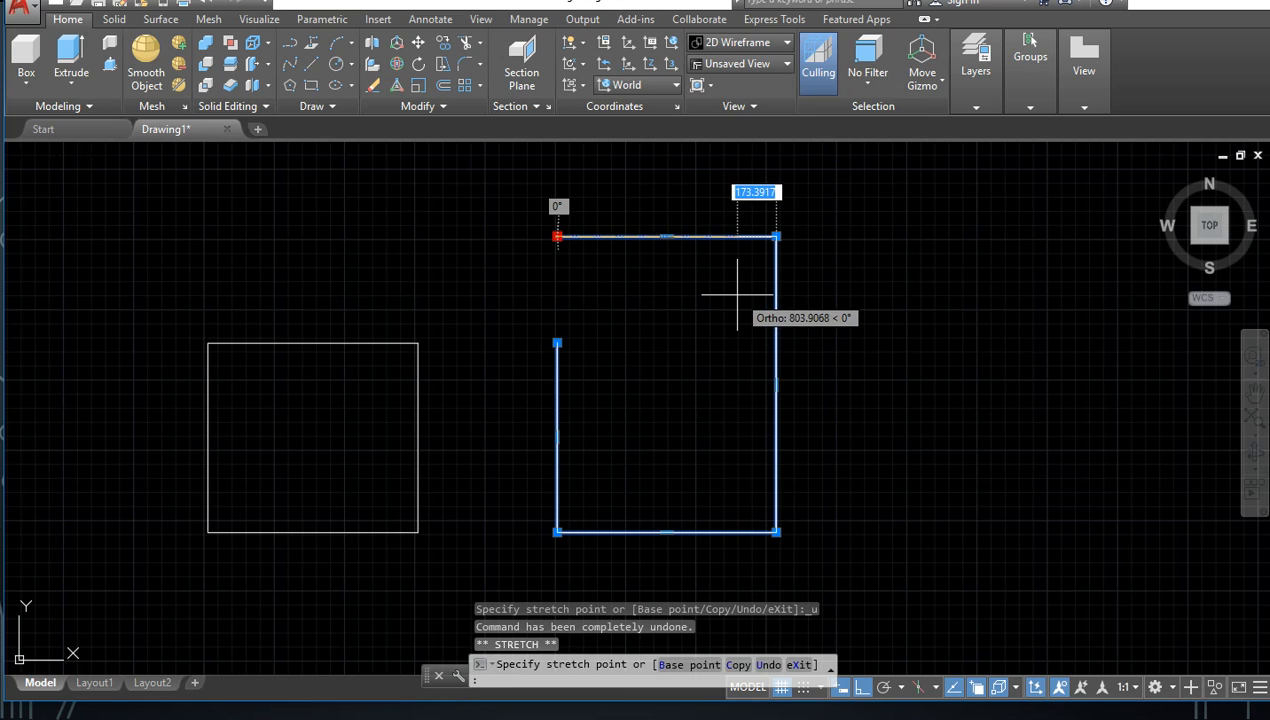
pyautogui.press('Escape')
pyautogui.press('Escape')
pyautogui.hotkey('ctrl', 'z')
pyautogui.hotkey('ctrl', 'z')
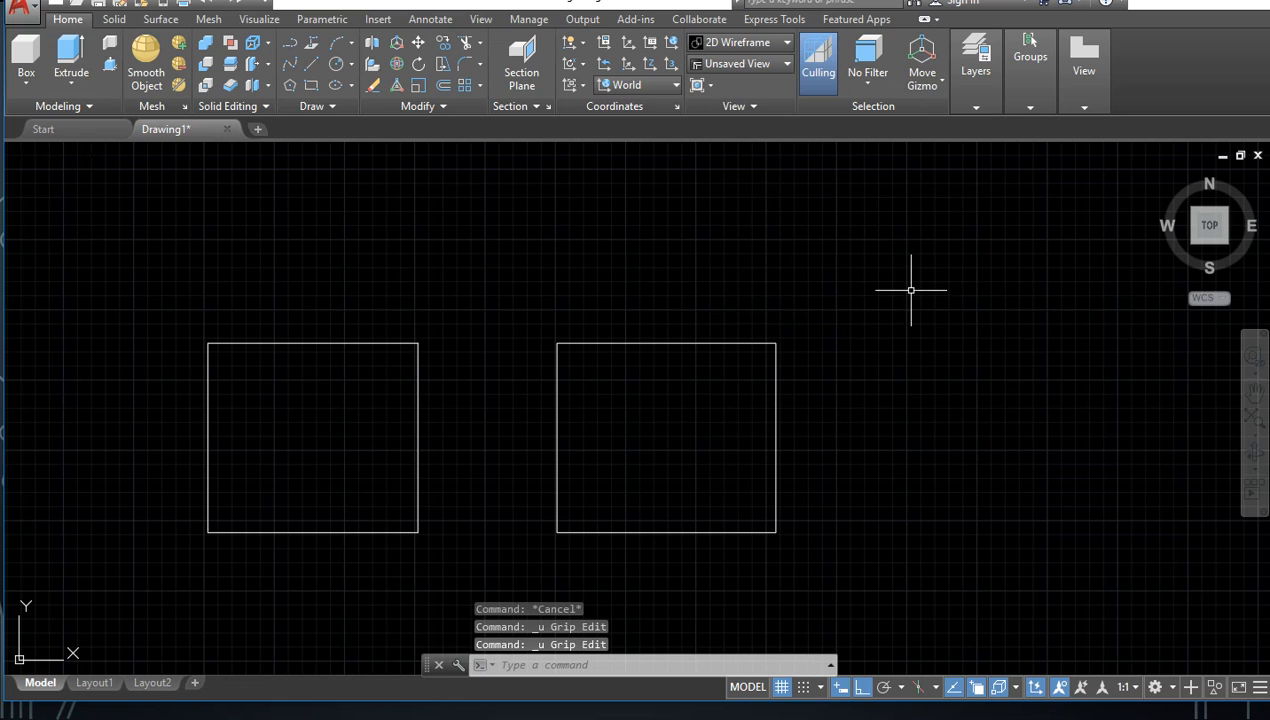
# Step: Compare selecting one line of the left rectangle with selecting the polyline, turn to a southwest isometric view, and clear the selection
pyautogui.moveTo(295, 384); pyautogui.dragTo(287, 408)
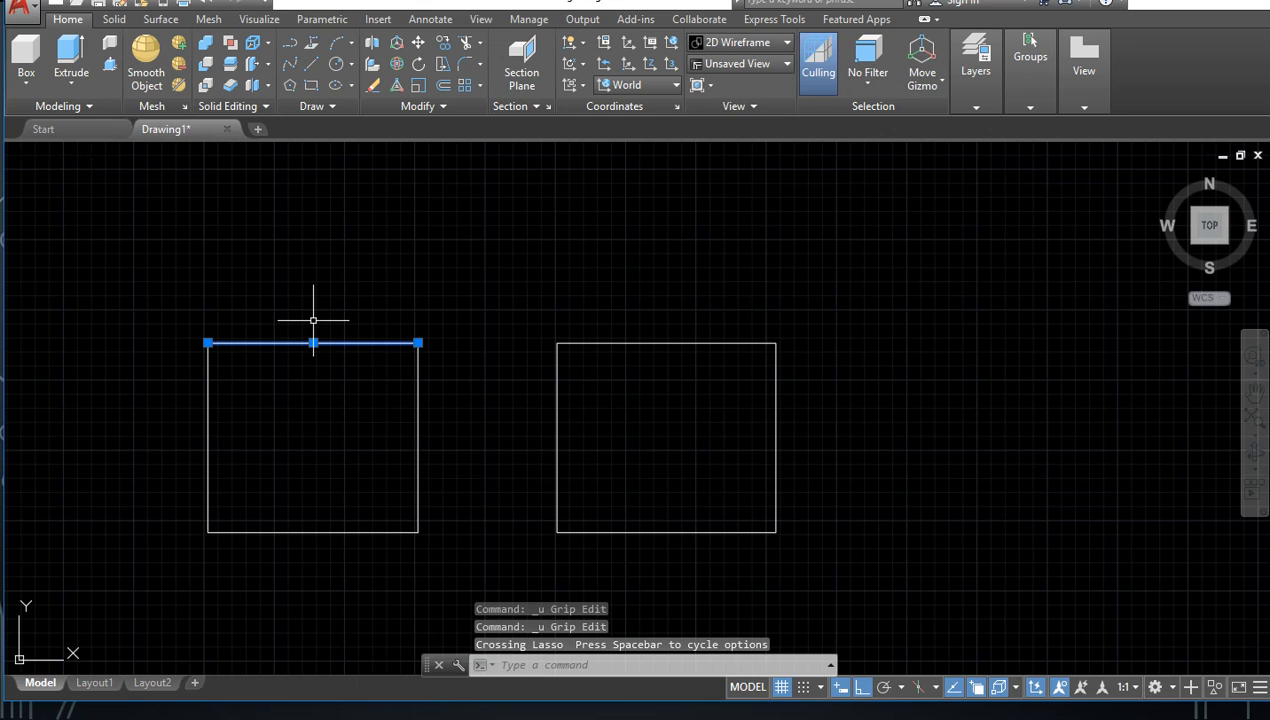
pyautogui.moveTo(713, 275); pyautogui.dragTo(662, 355)
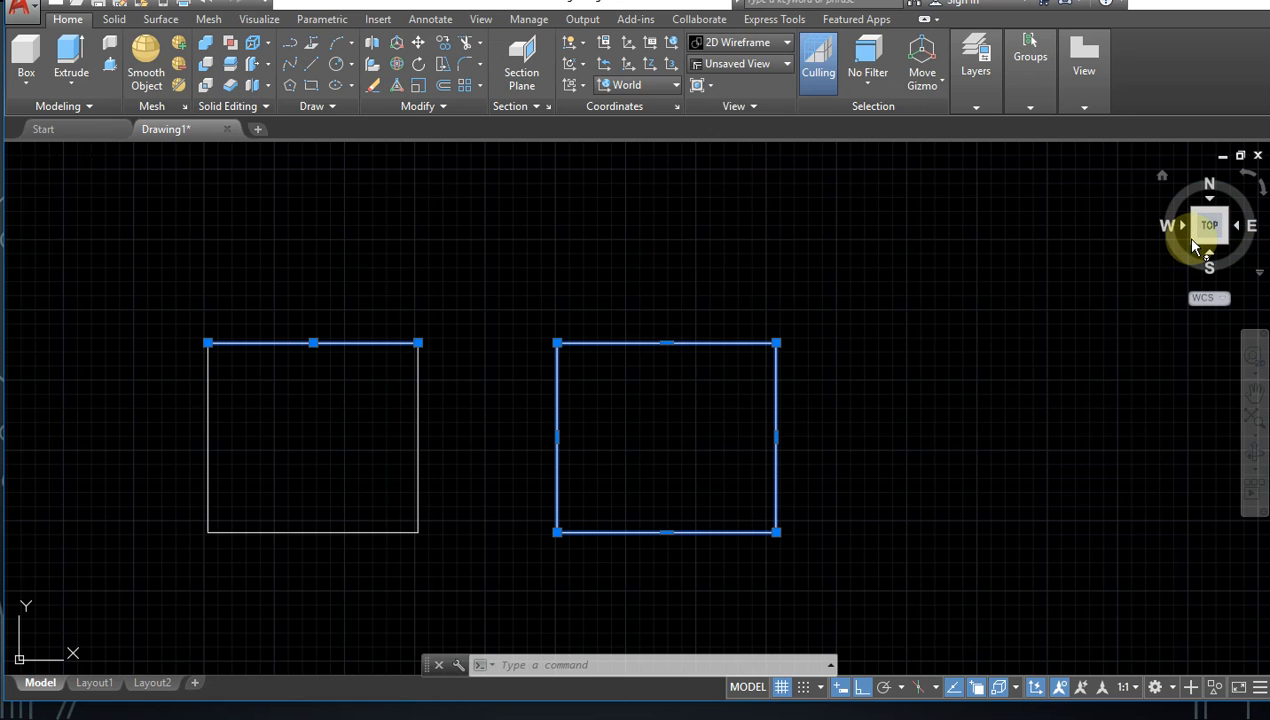
pyautogui.click(1195, 246)
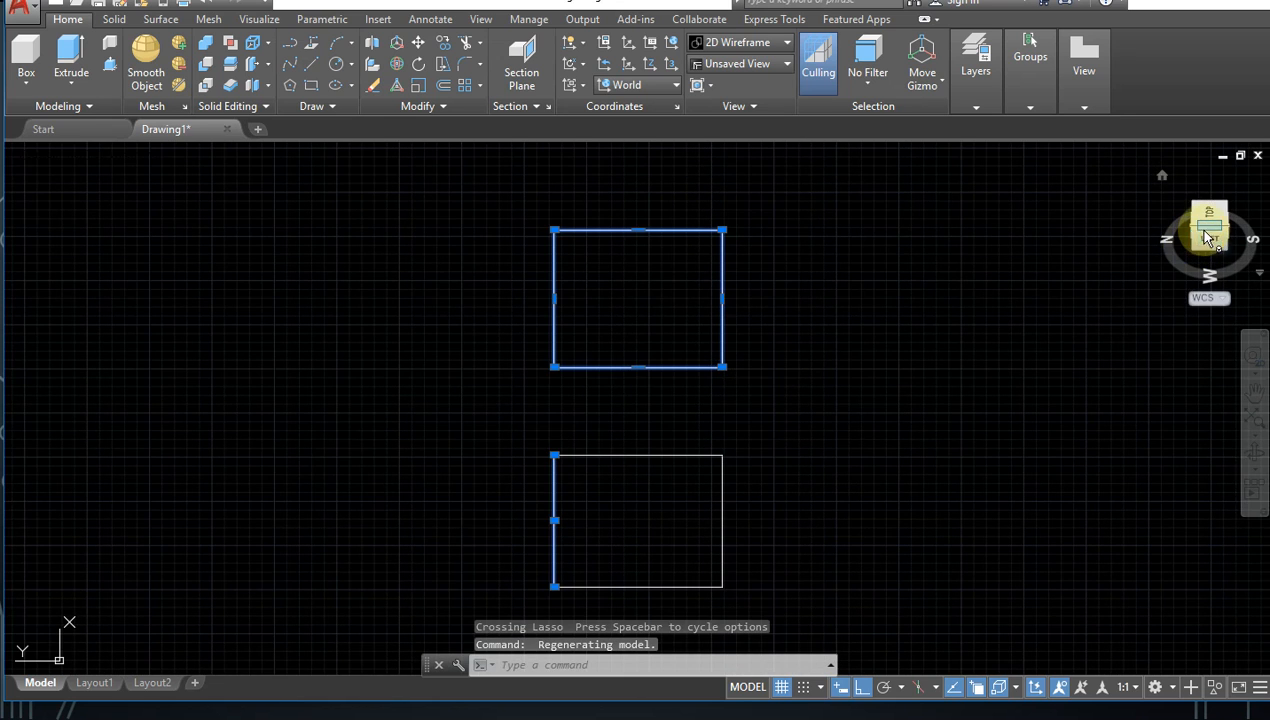
pyautogui.moveTo(1207, 237); pyautogui.dragTo(693, 448)
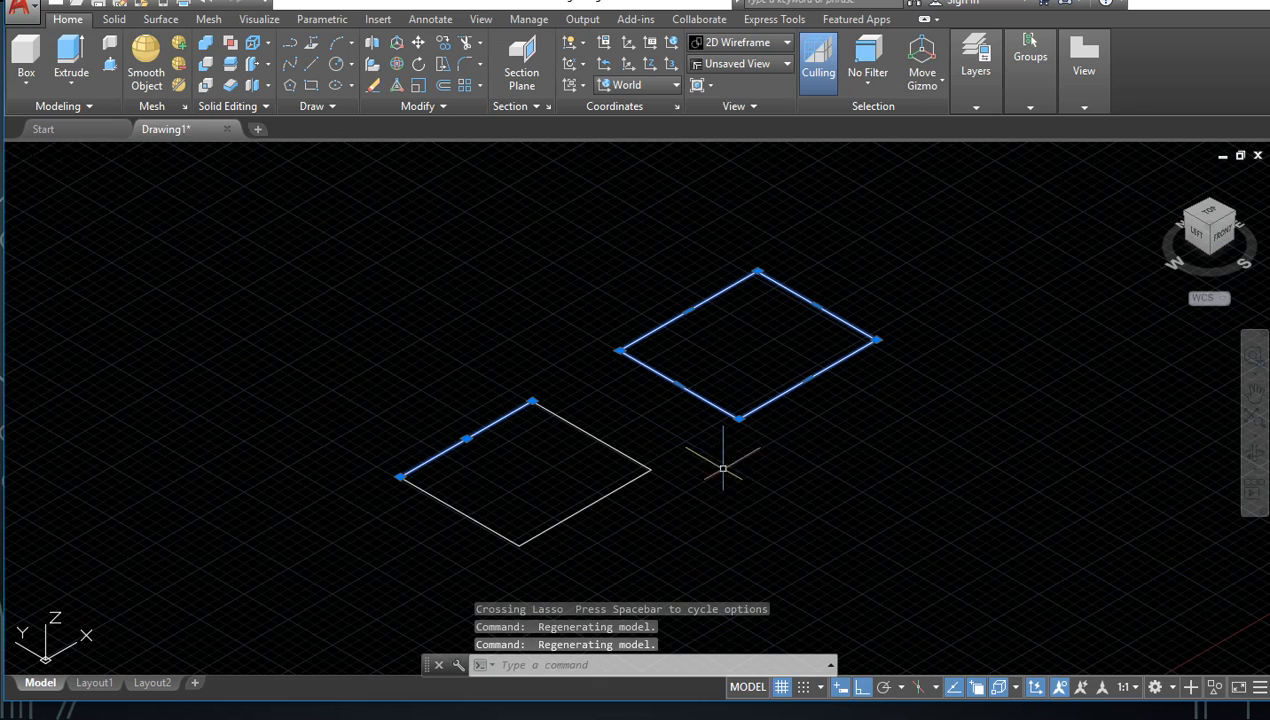
pyautogui.click(791, 488)
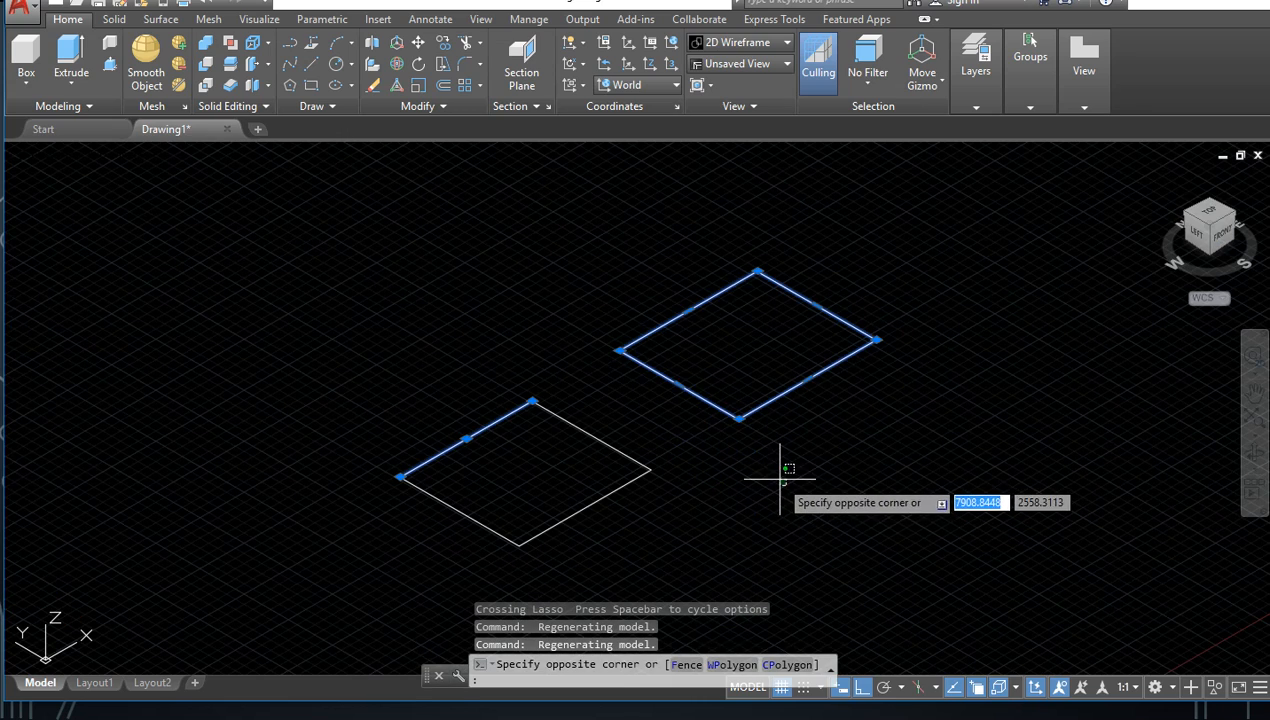
pyautogui.press('Escape')
pyautogui.press('Escape')
# Step: Select the four separate lines of the left rectangle and extrude them upward about 772 units
pyautogui.click(648, 417)
pyautogui.moveTo(605, 439)
pyautogui.mouseDown()
pyautogui.moveTo(391, 538)
pyautogui.moveTo(389, 528)
pyautogui.mouseUp()
pyautogui.click(607, 390)
pyautogui.moveTo(527, 573)
pyautogui.mouseDown()
pyautogui.moveTo(425, 522)
pyautogui.moveTo(397, 454)
pyautogui.mouseUp()
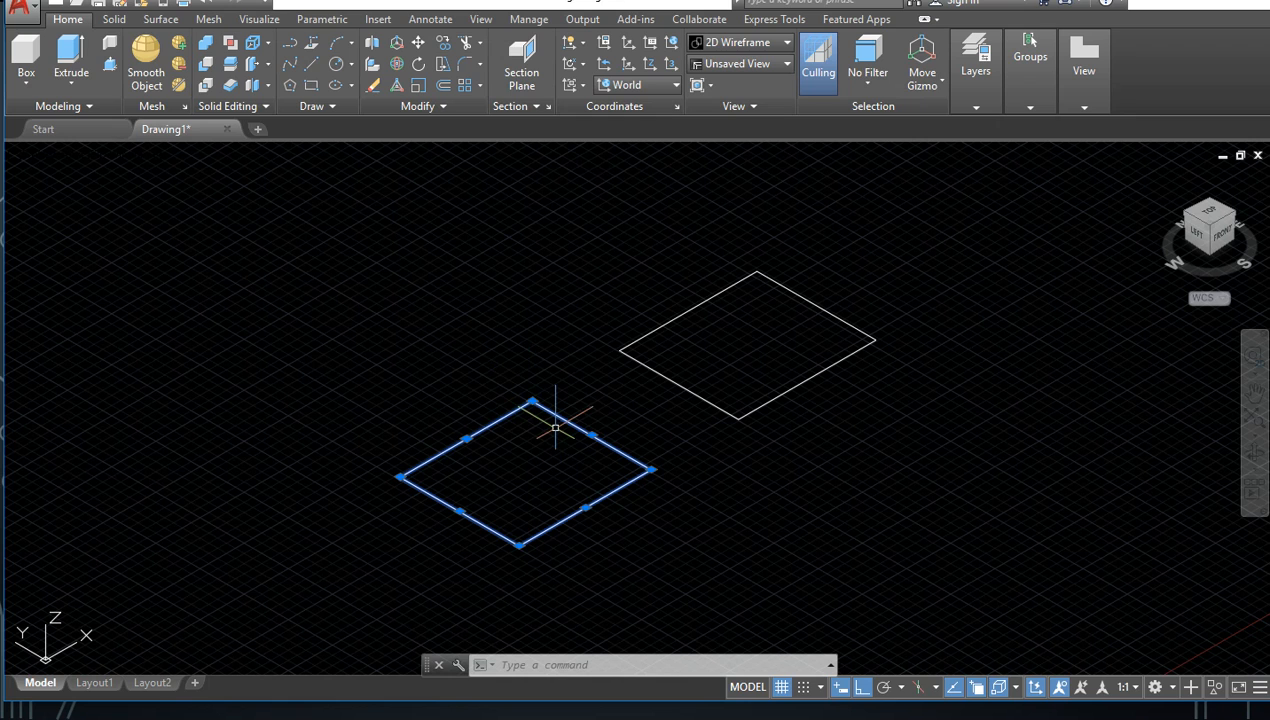
pyautogui.click(81, 73)
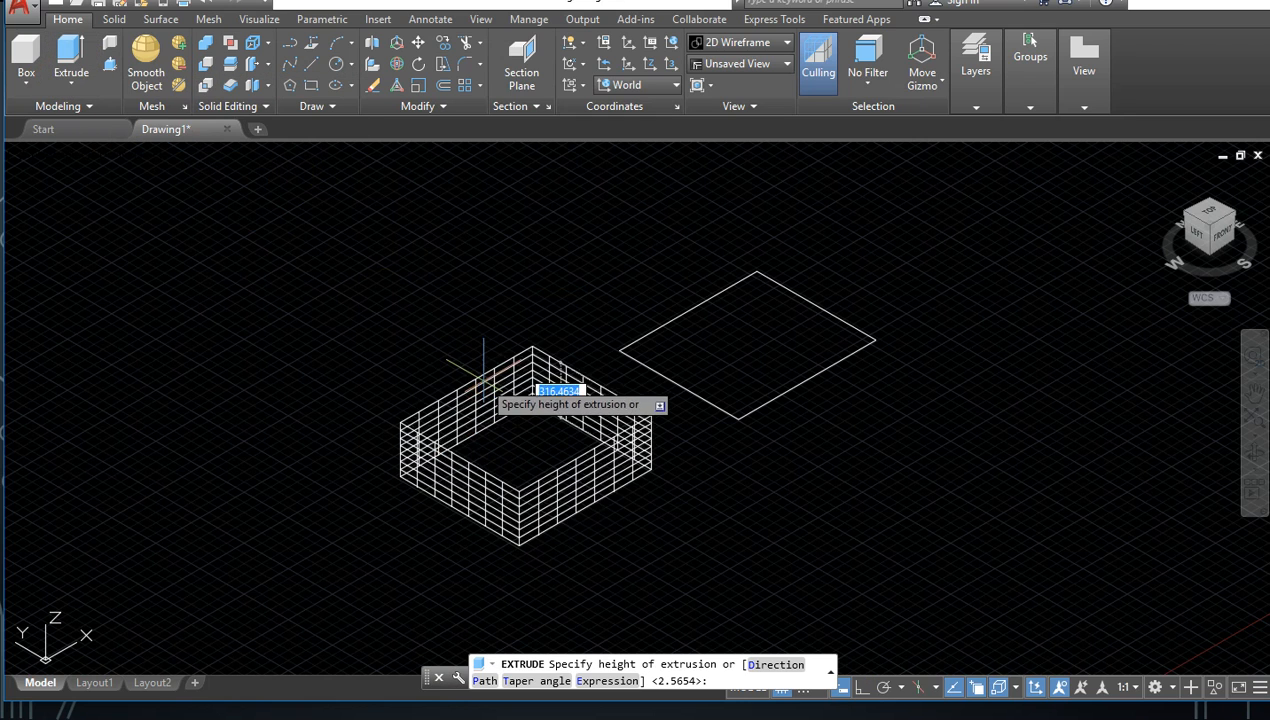
pyautogui.click(477, 309)
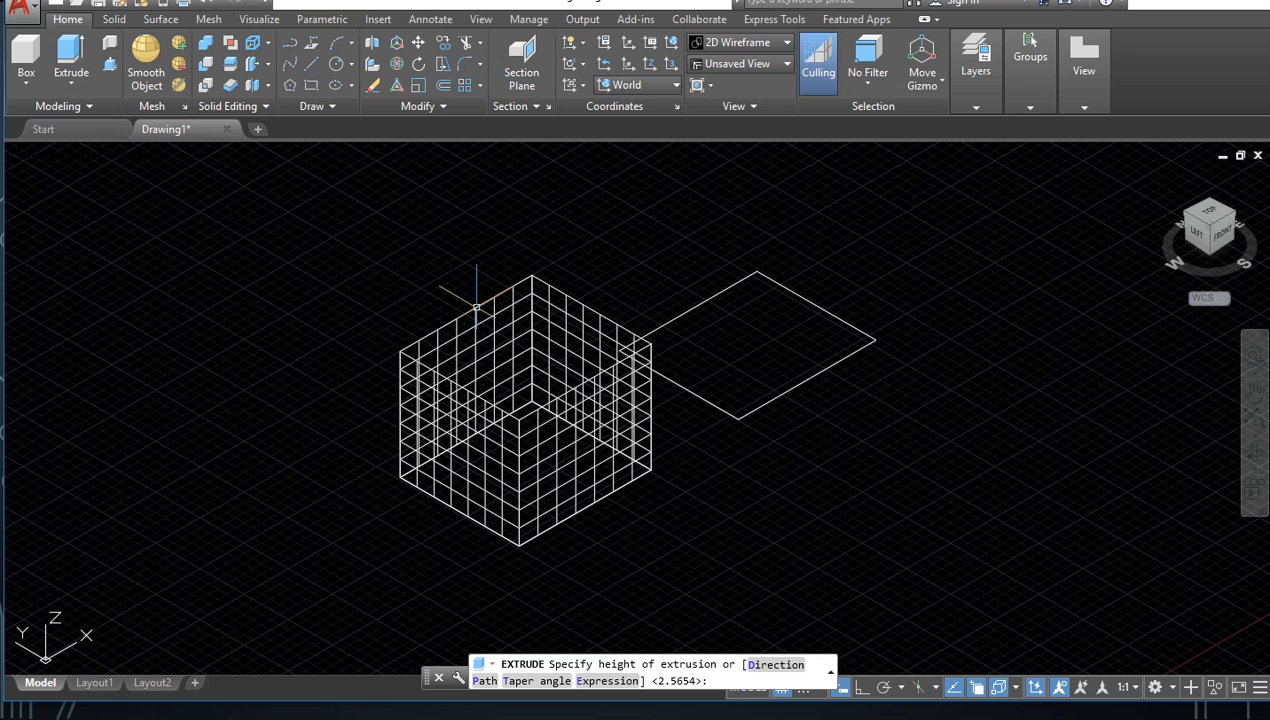
# Step: Extrude the polyline rectangle upward to a height slightly greater than the neighbouring line extrusion
pyautogui.moveTo(927, 337)
pyautogui.mouseDown()
pyautogui.moveTo(780, 391)
pyautogui.moveTo(751, 369)
pyautogui.moveTo(731, 300)
pyautogui.mouseUp()
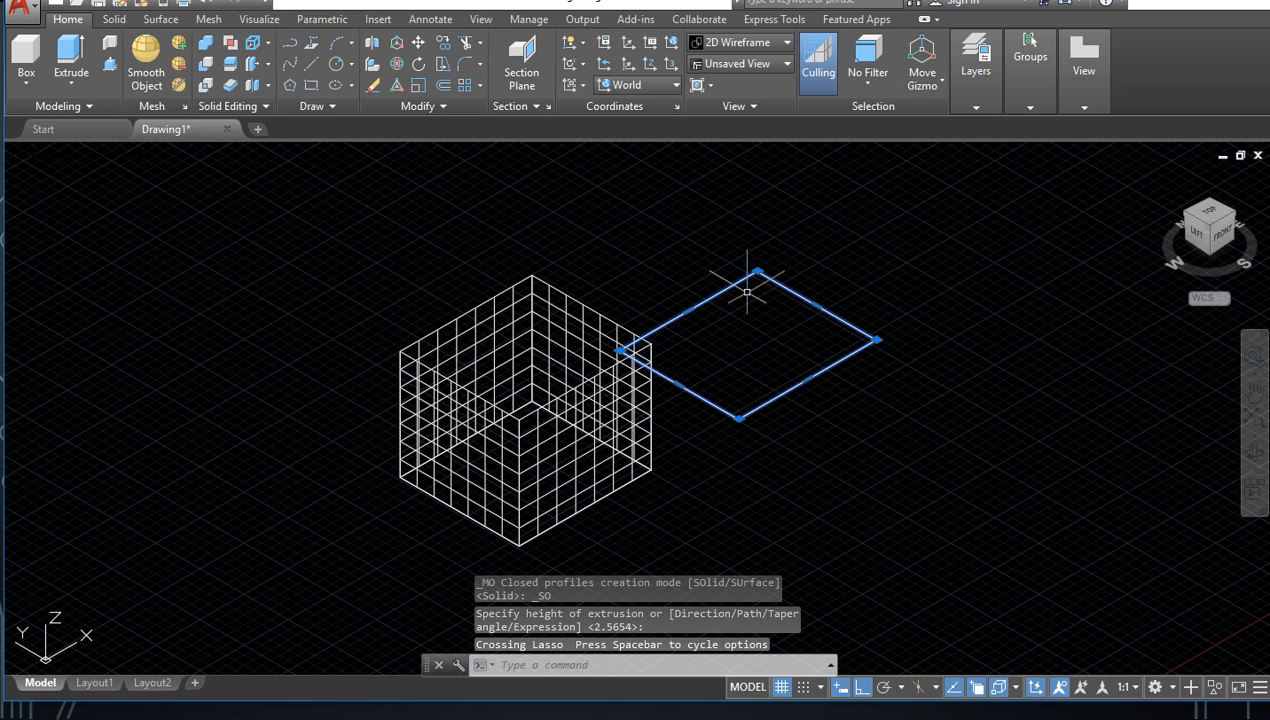
pyautogui.click(91, 60)
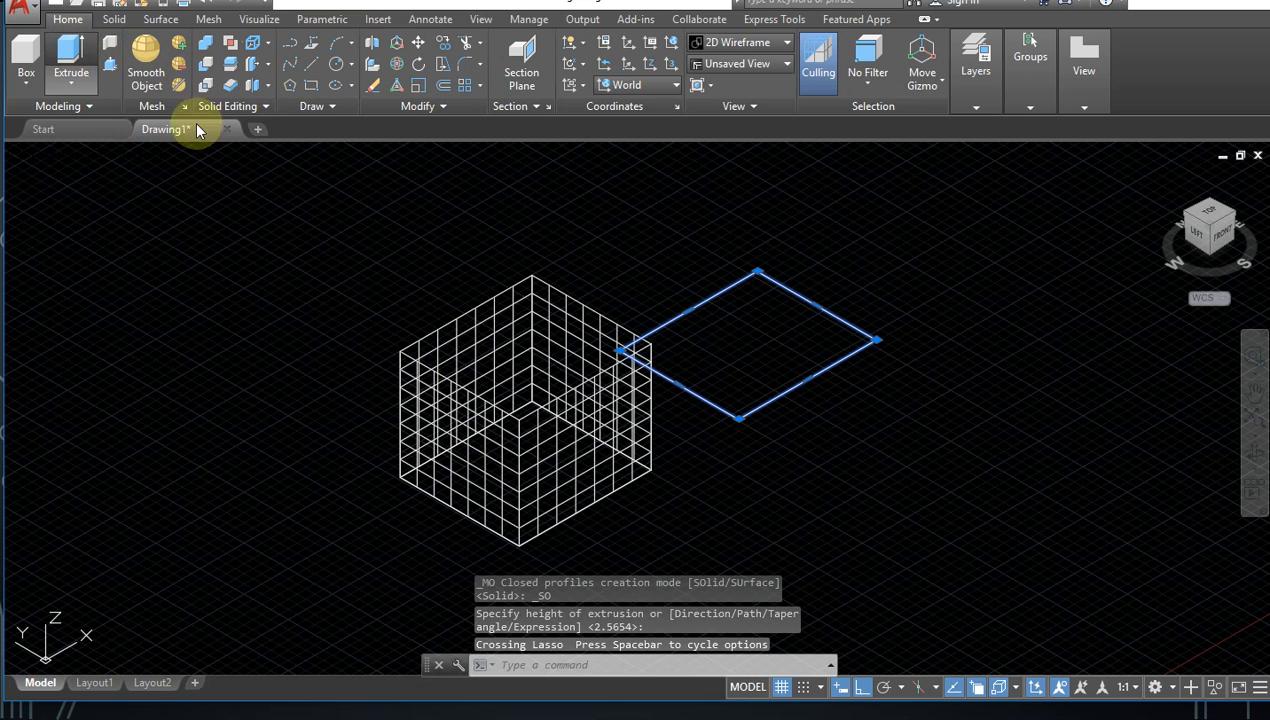
pyautogui.click(805, 205)
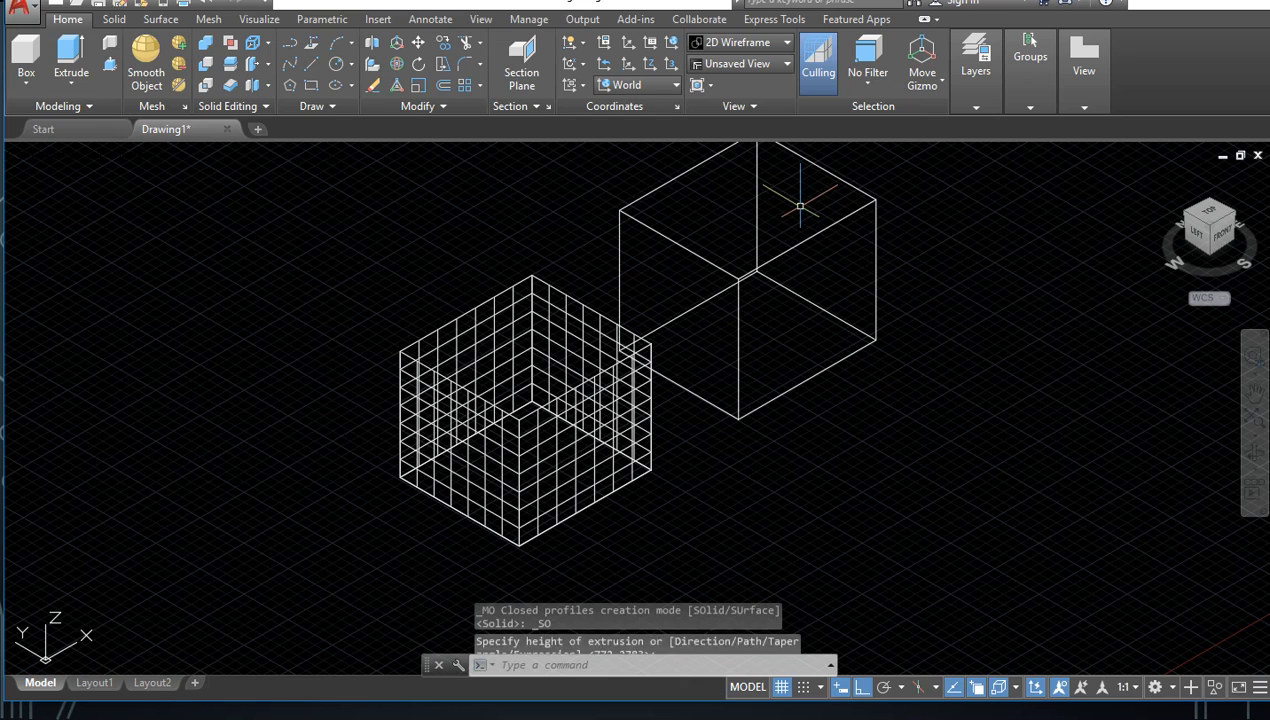
# Step: Show both extrusions in the Realistic visual style and orbit around them to compare the open walls with the closed block
pyautogui.click(134, 157)
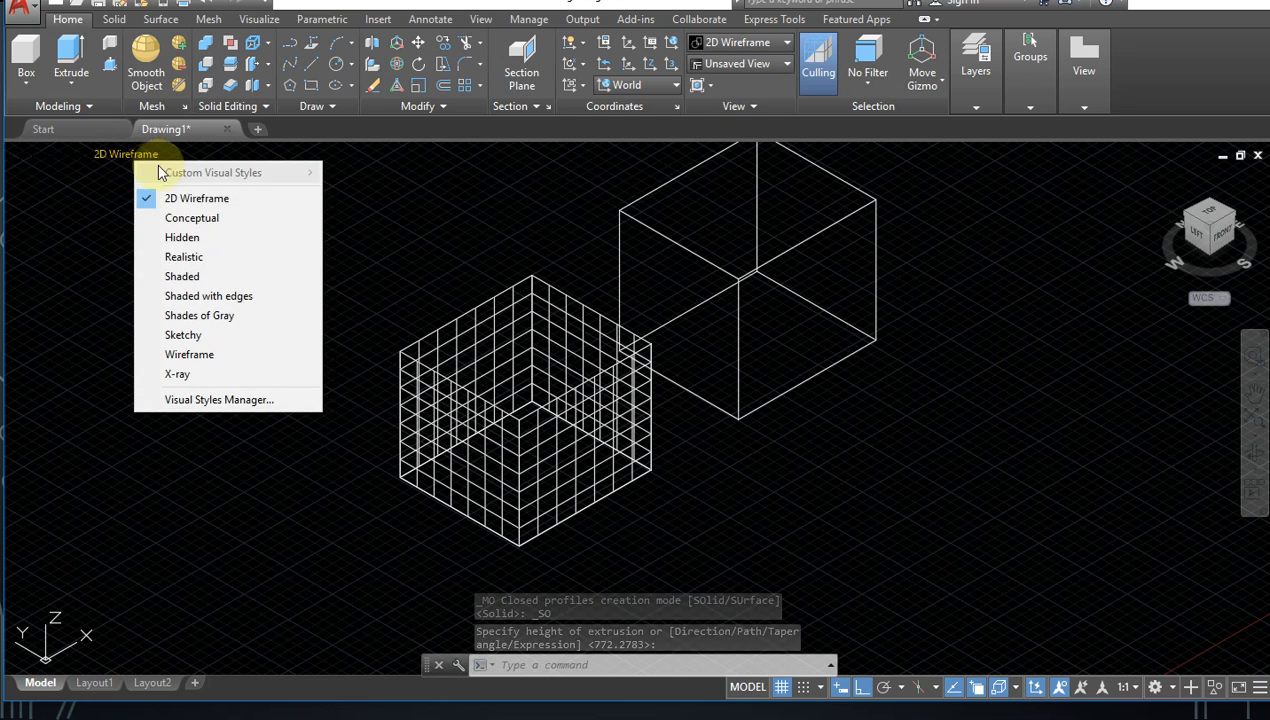
pyautogui.click(183, 257)
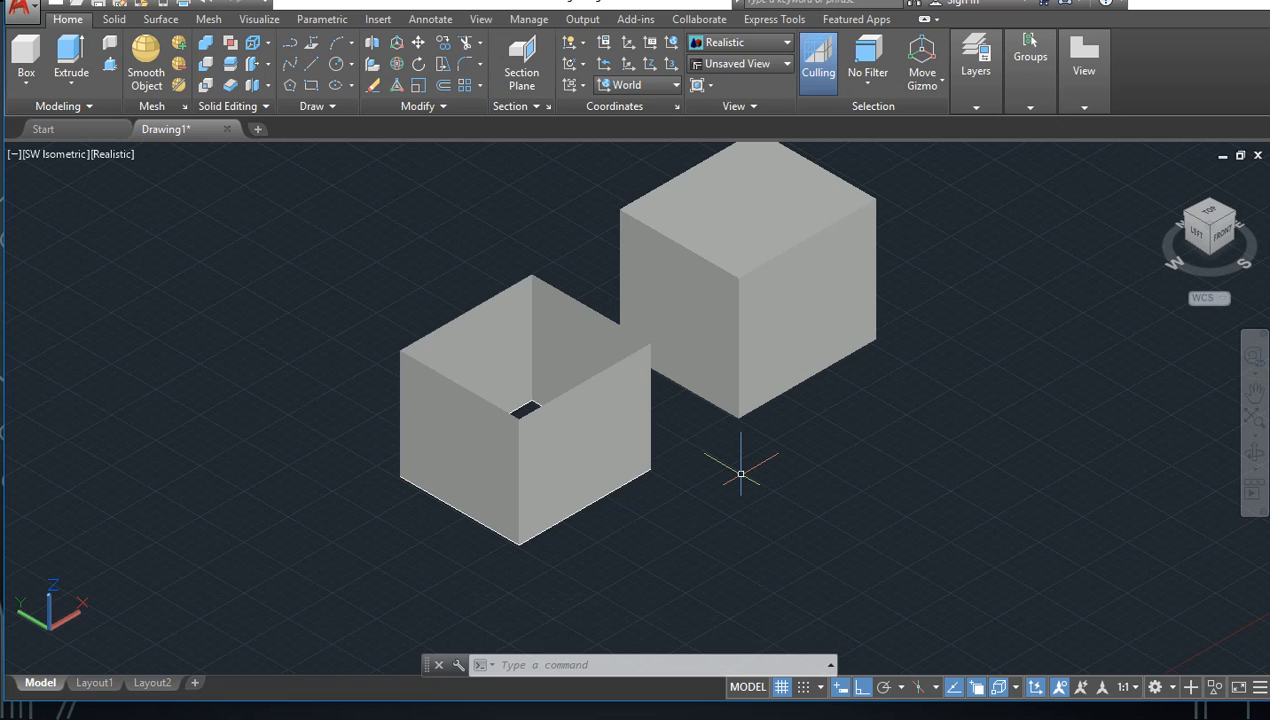
pyautogui.moveTo(808, 222)
pyautogui.click(1255, 455)
pyautogui.moveTo(947, 456)
pyautogui.mouseDown()
pyautogui.moveTo(876, 516)
pyautogui.moveTo(805, 522)
pyautogui.moveTo(752, 478)
pyautogui.moveTo(760, 439)
pyautogui.moveTo(882, 408)
pyautogui.moveTo(938, 431)
pyautogui.moveTo(929, 449)
pyautogui.moveTo(944, 437)
pyautogui.mouseUp()
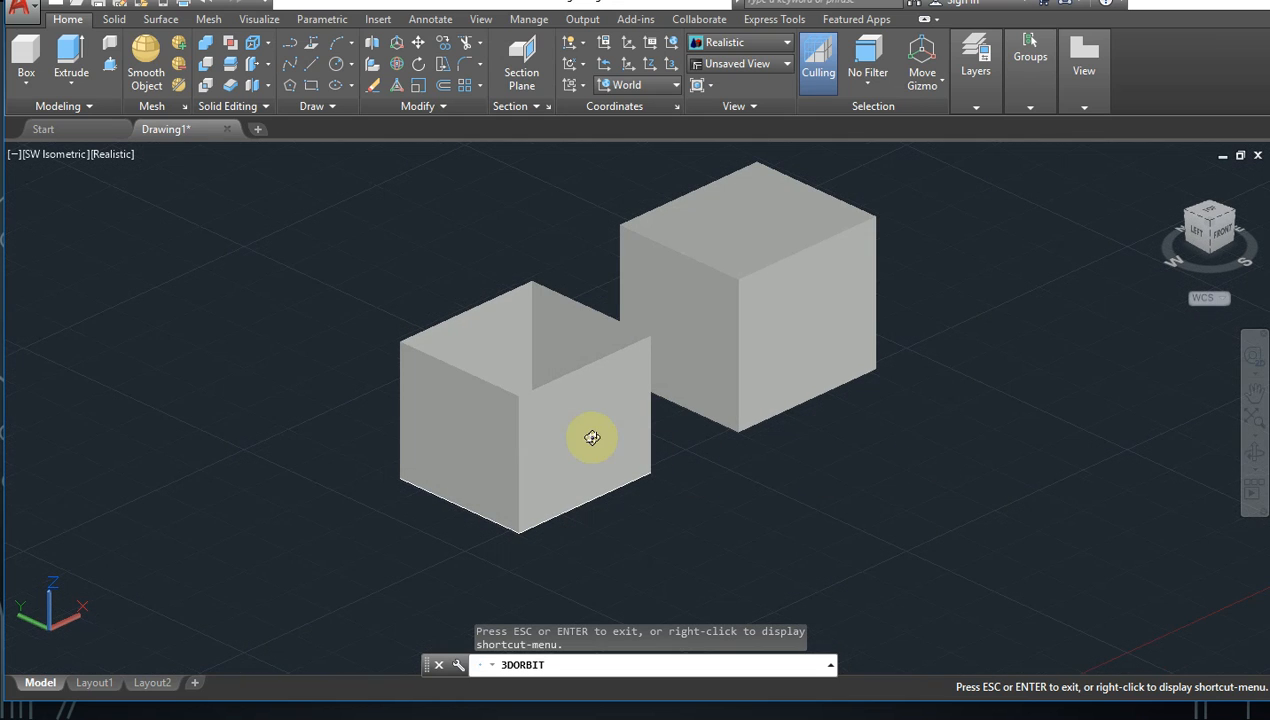
pyautogui.moveTo(865, 462)
pyautogui.mouseDown()
pyautogui.moveTo(686, 533)
pyautogui.moveTo(773, 558)
pyautogui.moveTo(859, 499)
pyautogui.moveTo(859, 453)
pyautogui.mouseUp()
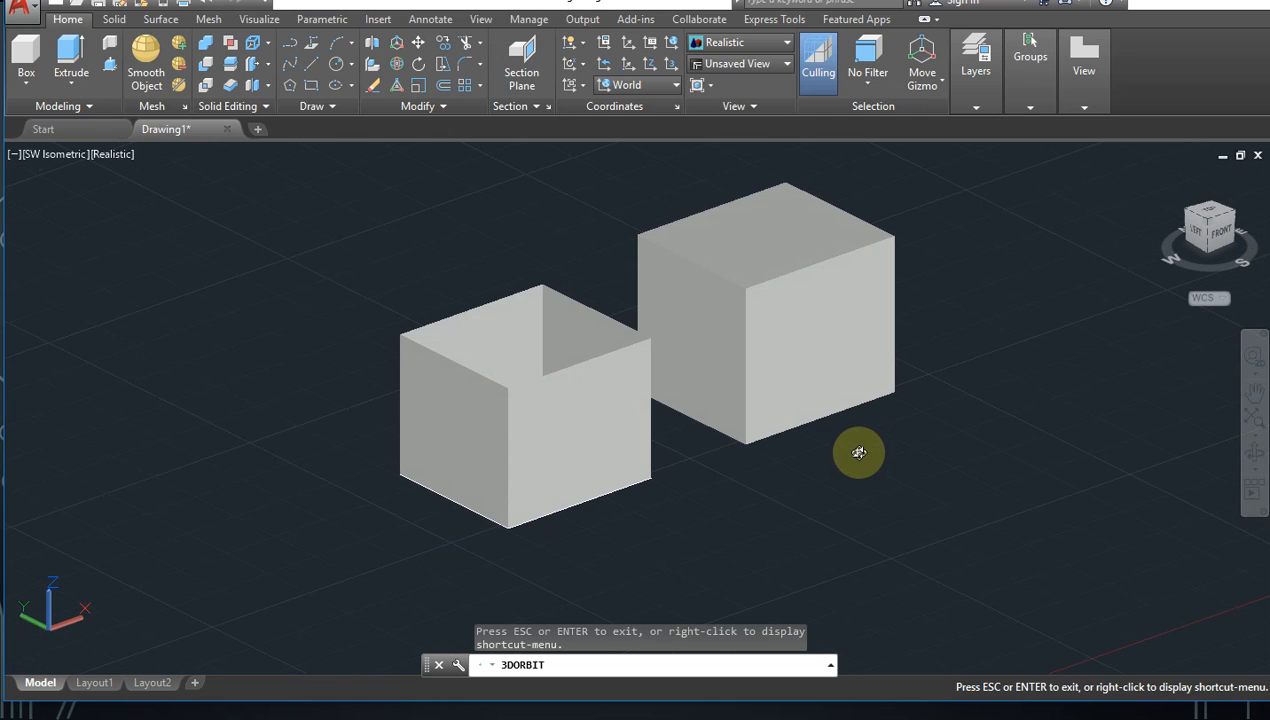
pyautogui.moveTo(859, 456); pyautogui.dragTo(820, 542)
pyautogui.press('Escape')
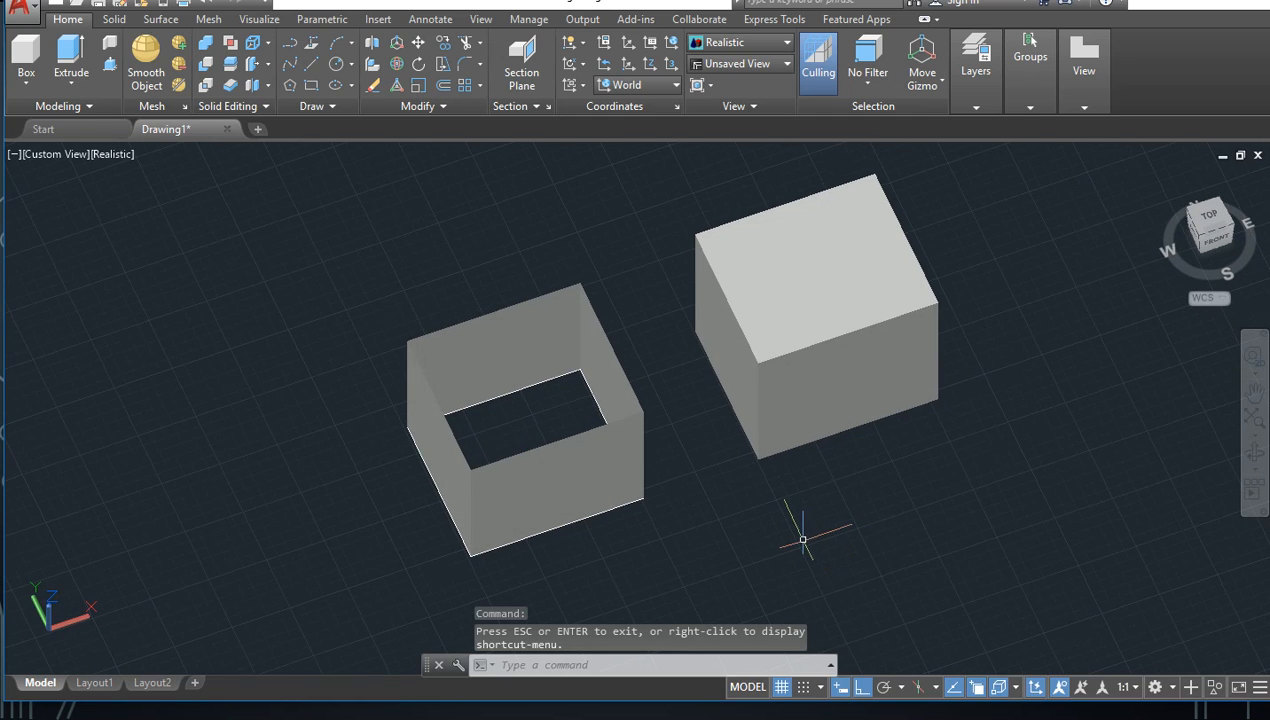
# Step: Undo the orbit and the visual style change, and turn to the top view
pyautogui.hotkey('ctrl', 'z')
pyautogui.hotkey('ctrl', 'z')
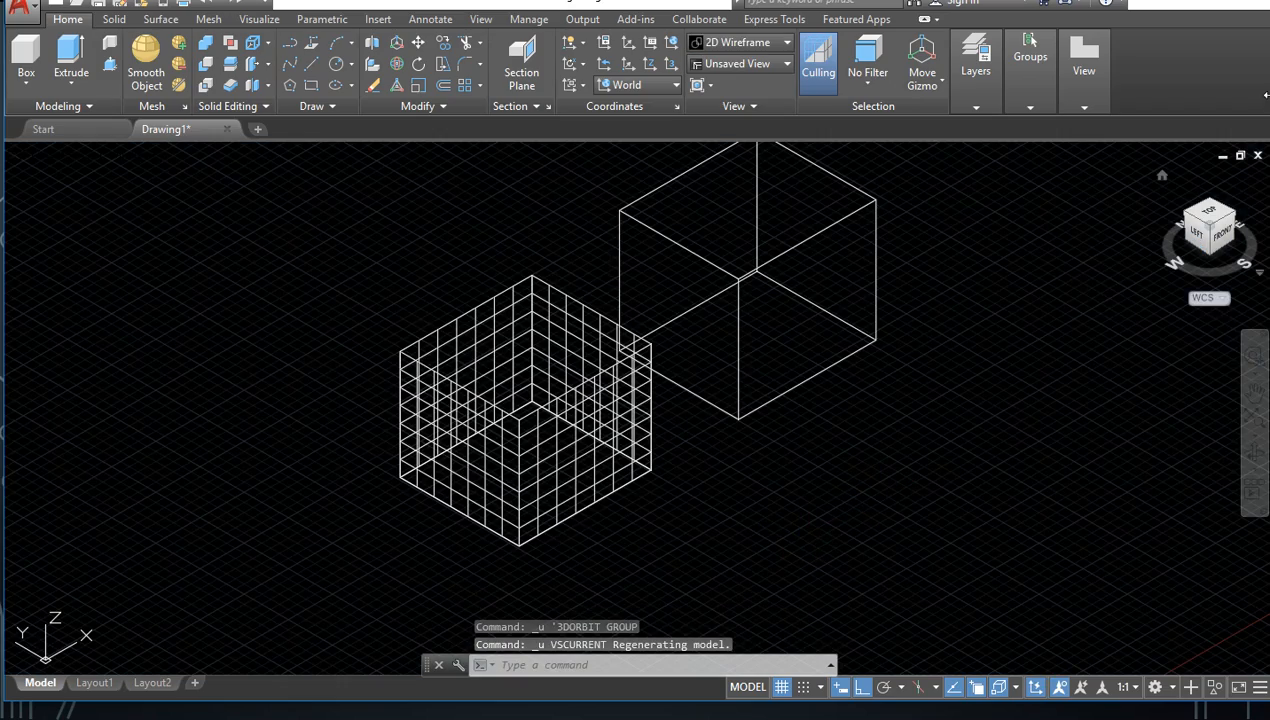
pyautogui.click(1208, 210)
# Step: Erase both extruded rectangles together with the leftover source lines, clearing the whole drawing area
pyautogui.click(928, 251)
pyautogui.click(320, 488)
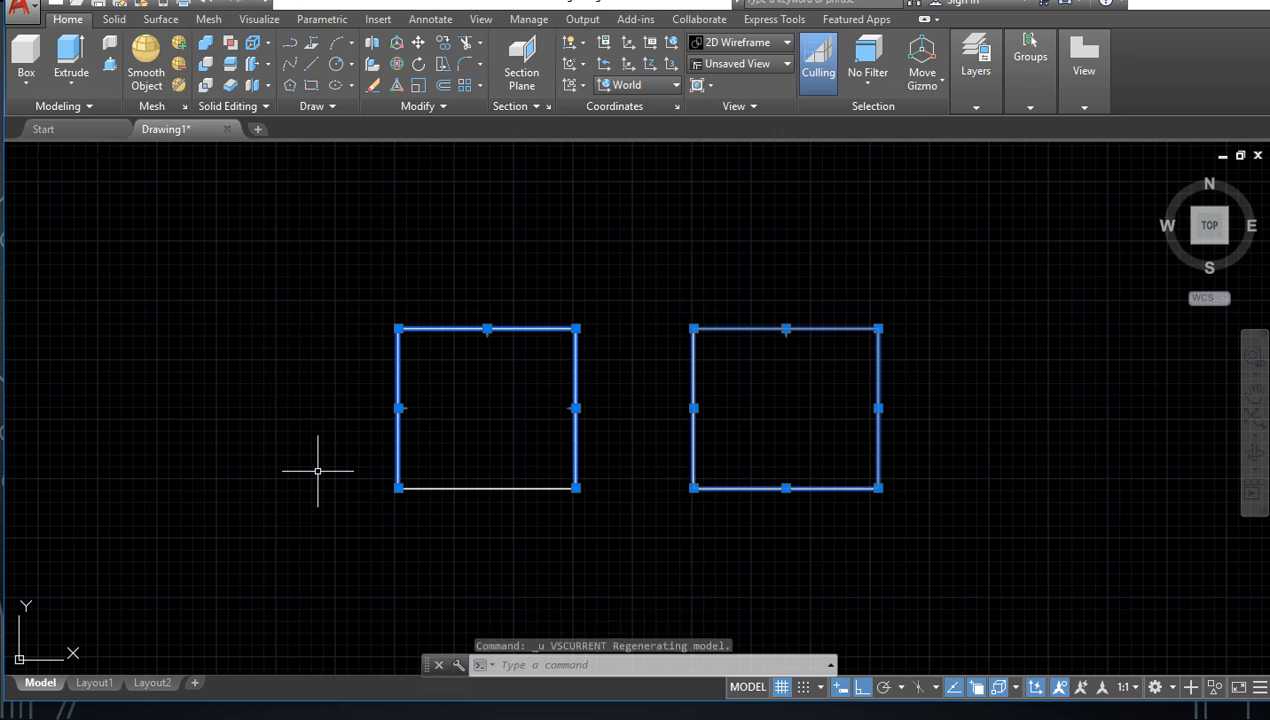
pyautogui.press('Delete')
pyautogui.click(675, 380)
pyautogui.click(453, 499)
pyautogui.press('Delete')
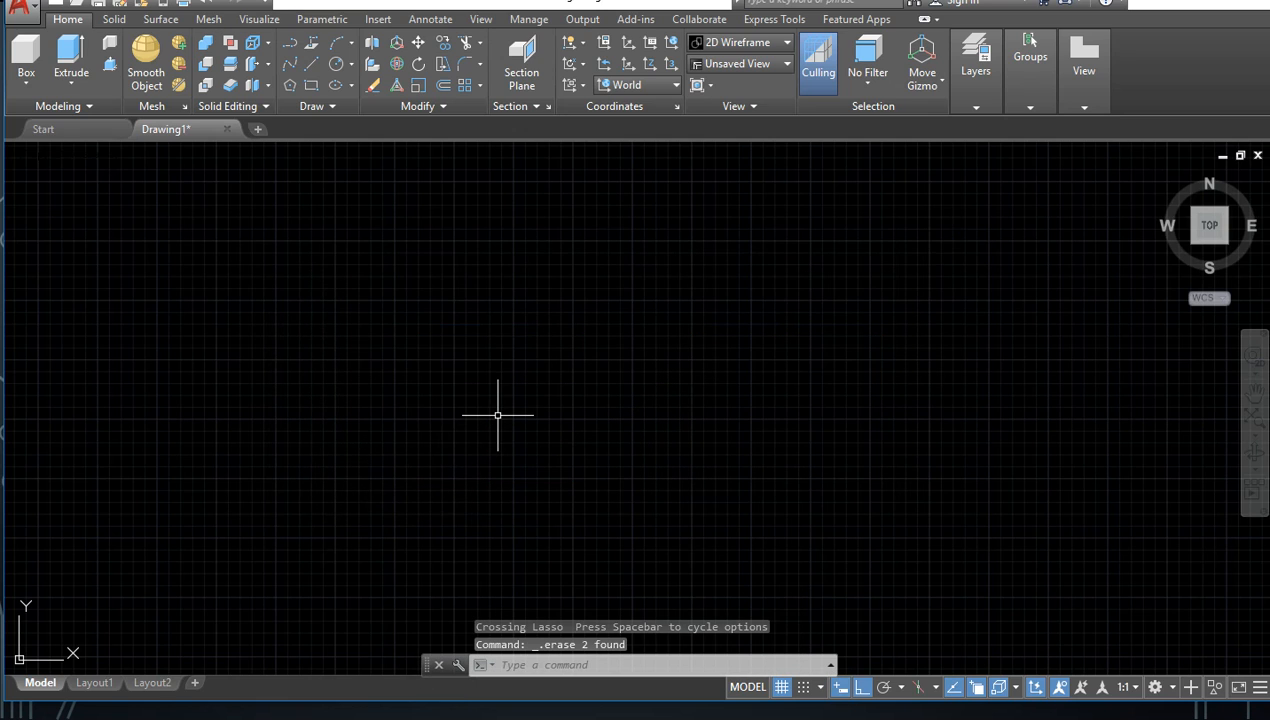
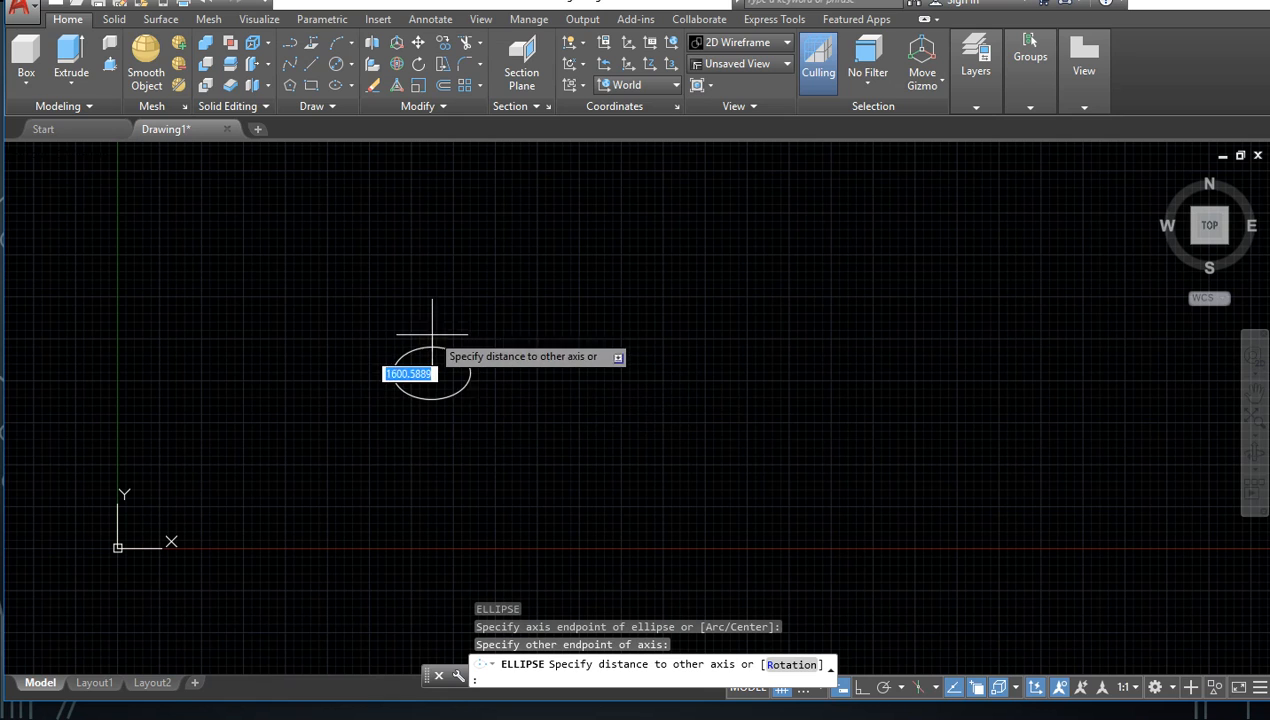
# Step: Cancel the unfinished ellipse and draw a new one from a vertical axis, with a horizontal half-axis about 4882 units long
pyautogui.hotkey('ctrl', 'z')
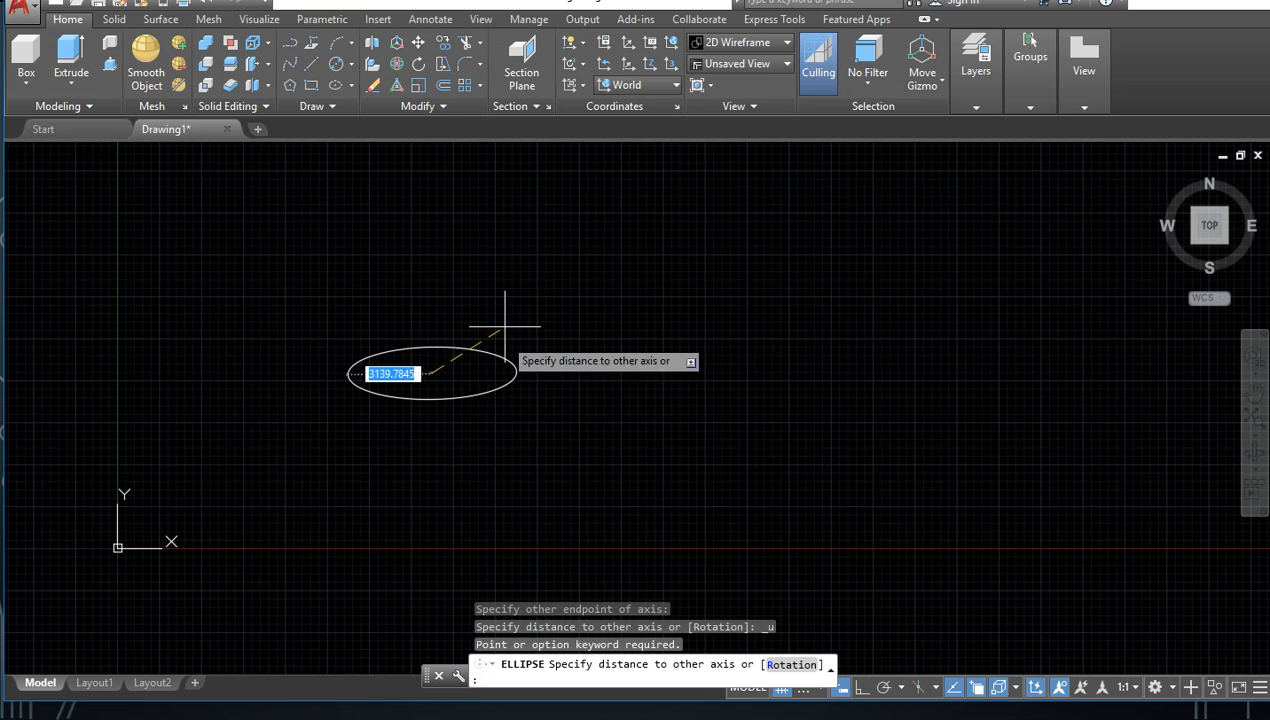
pyautogui.press('Escape')
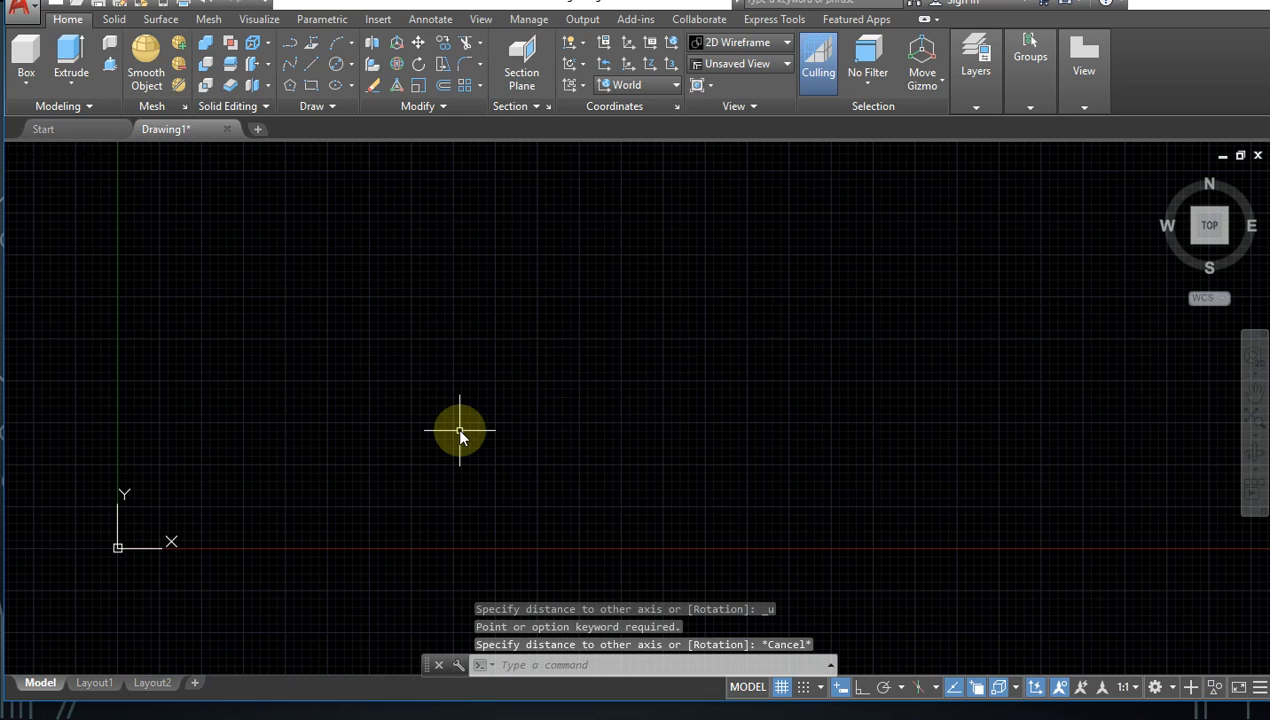
pyautogui.write('EL')
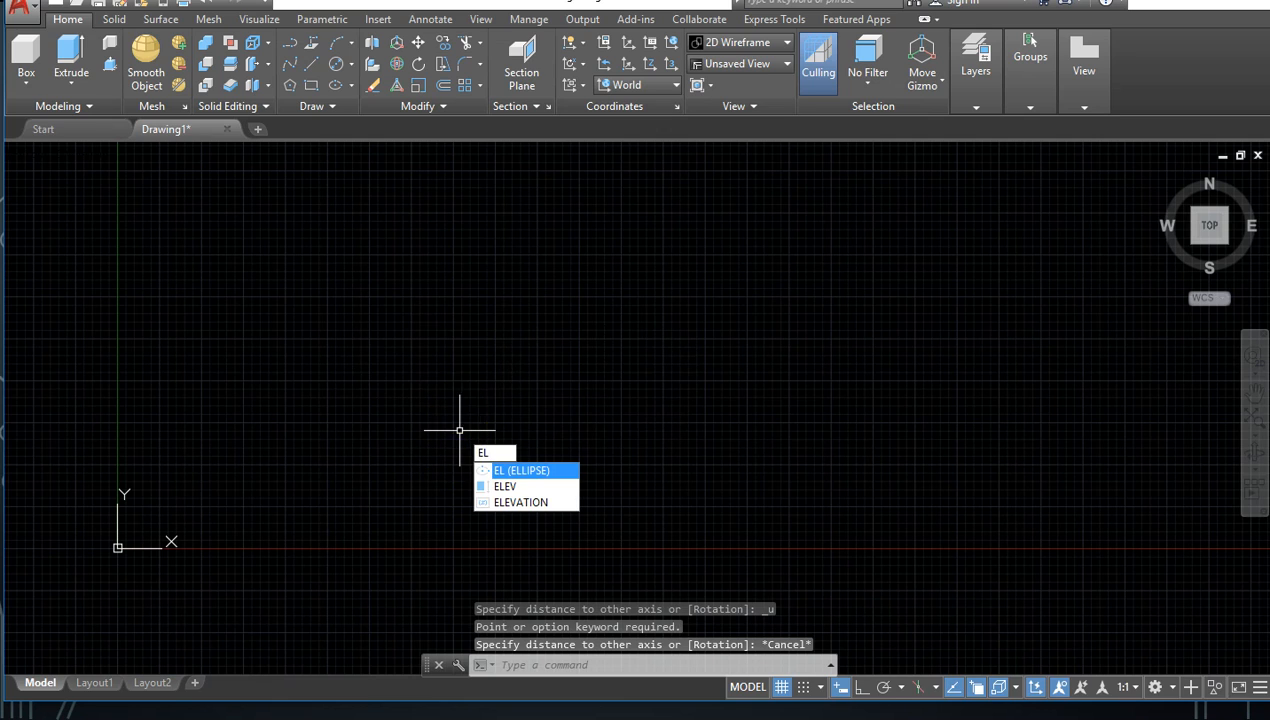
pyautogui.press('Return')
pyautogui.click(458, 460)
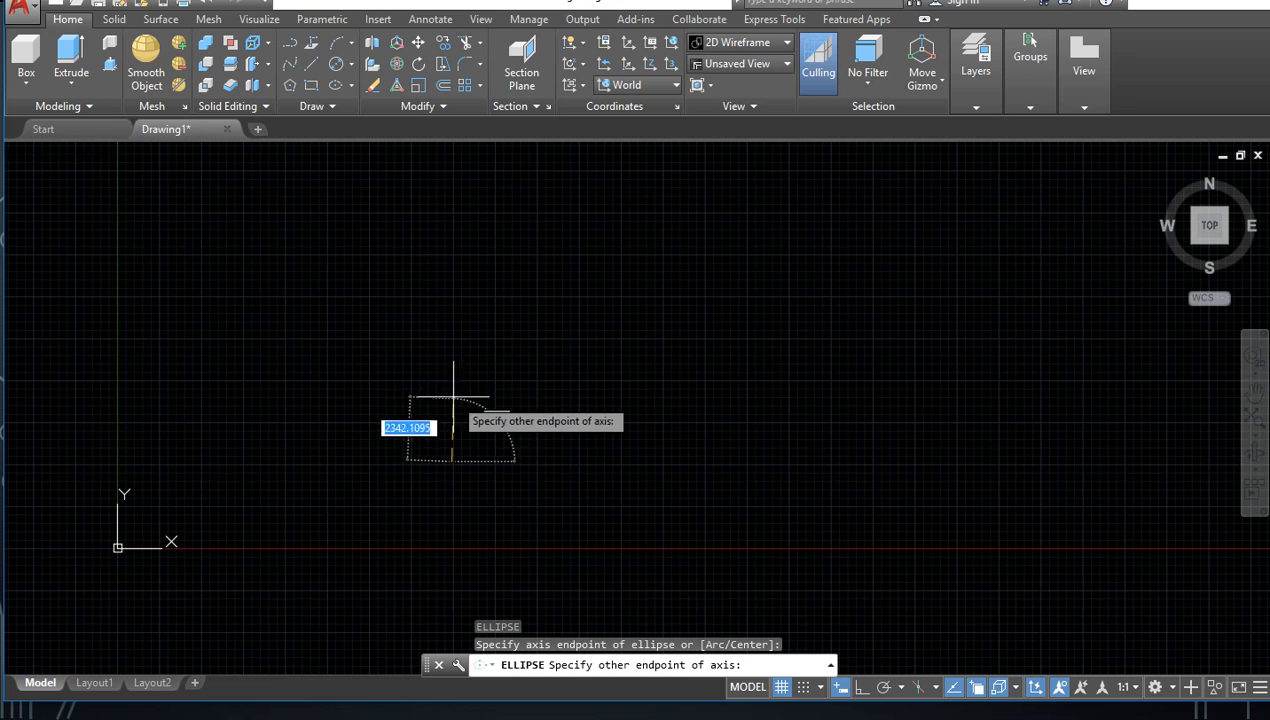
pyautogui.click(452, 353)
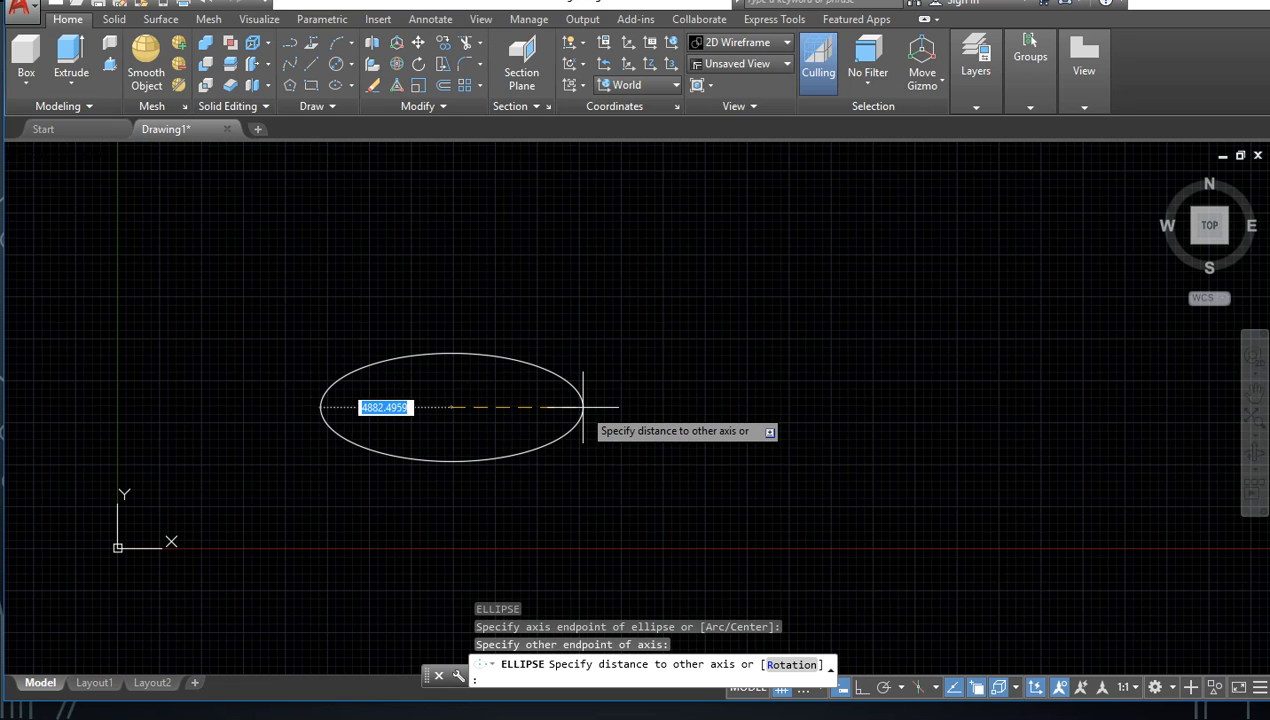
pyautogui.click(583, 408)
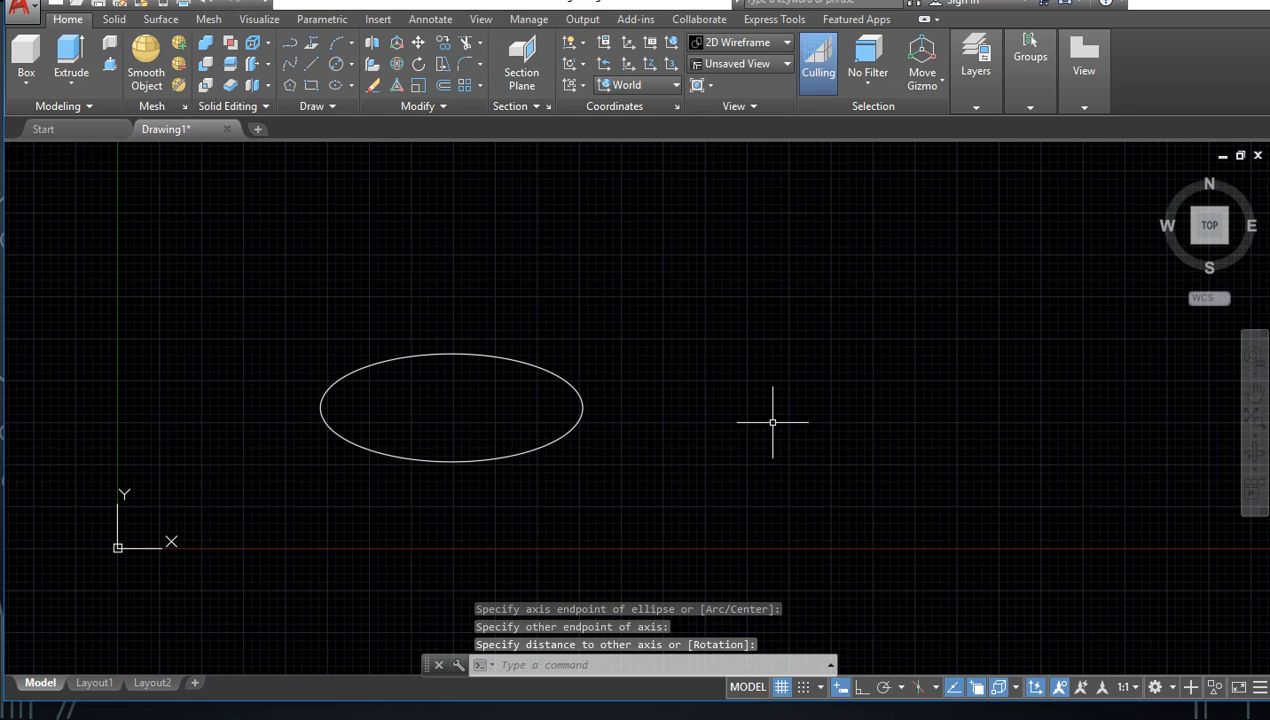
pyautogui.moveTo(810, 395); pyautogui.dragTo(353, 436, button='middle')
pyautogui.scroll(-2, 414, 414)
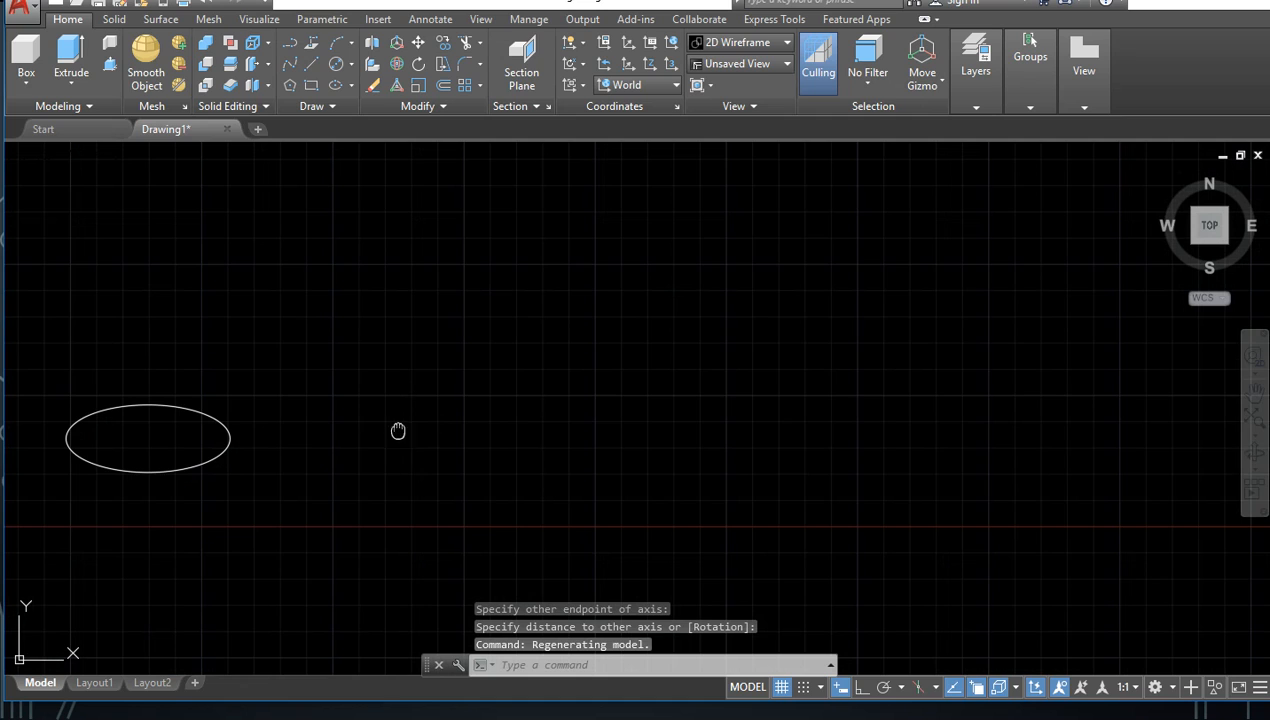
pyautogui.write('el')
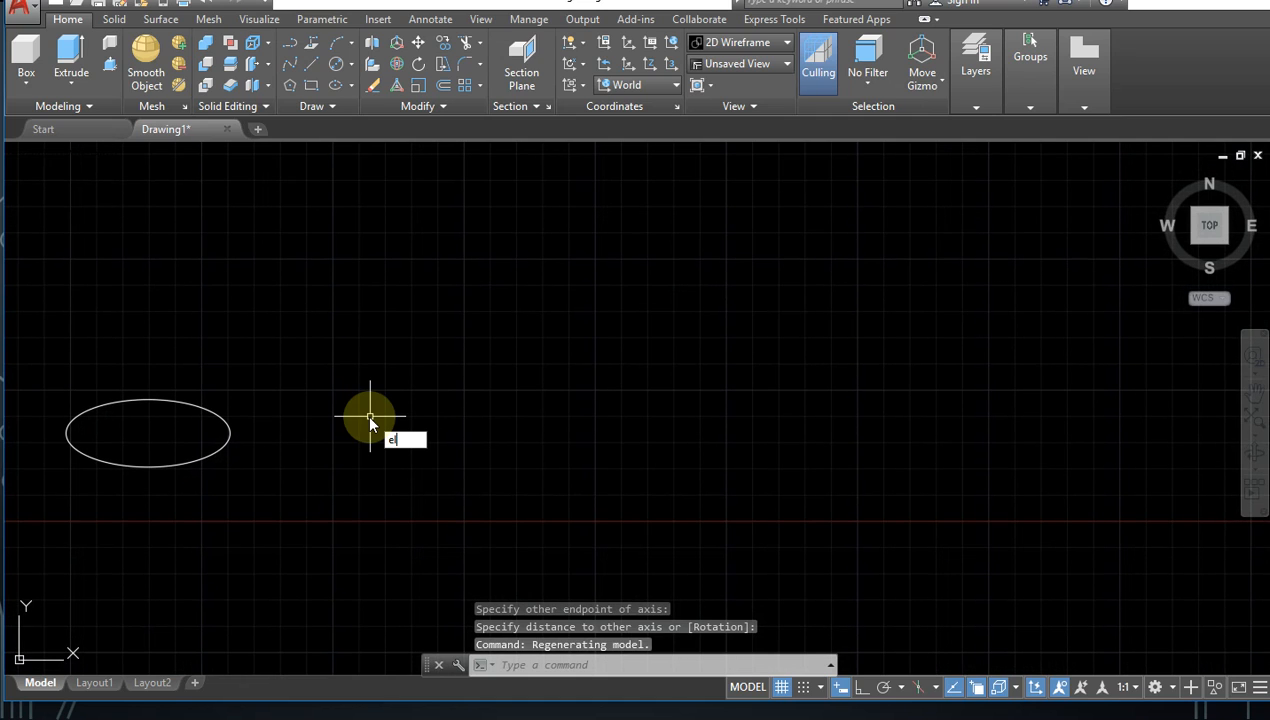
pyautogui.press('Return')
pyautogui.click(441, 436)
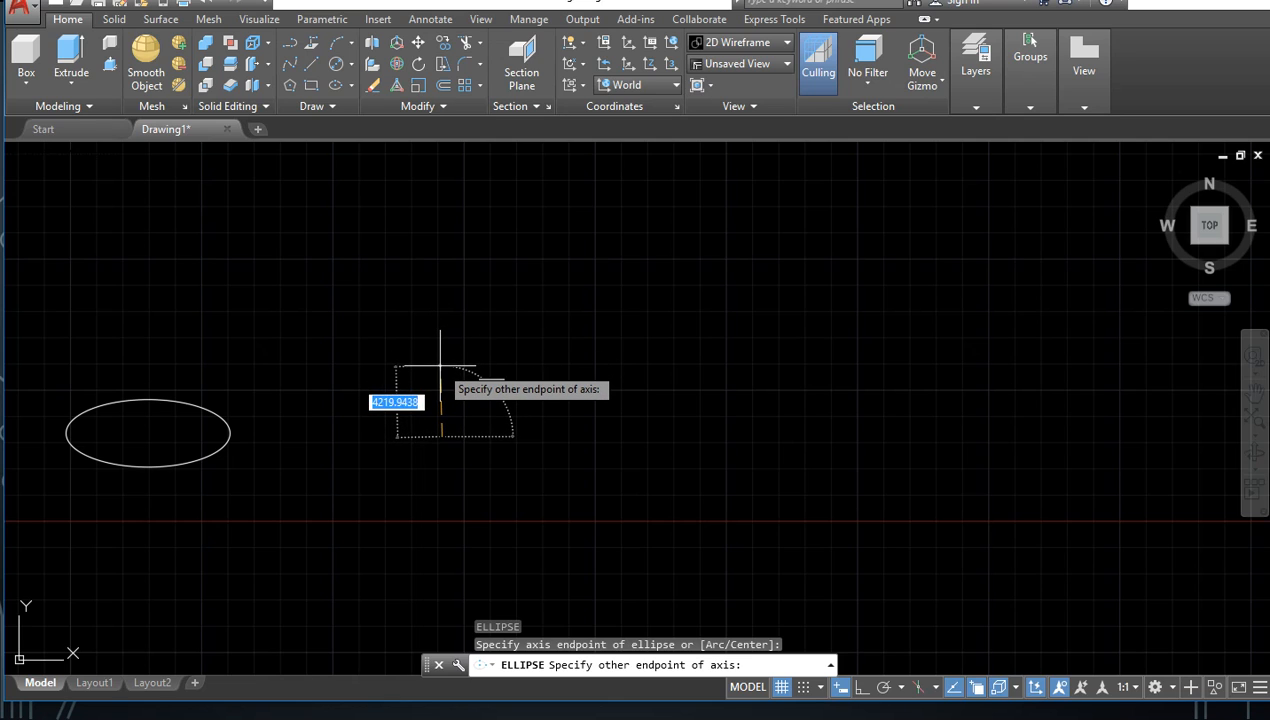
pyautogui.scroll(6, 440, 383)
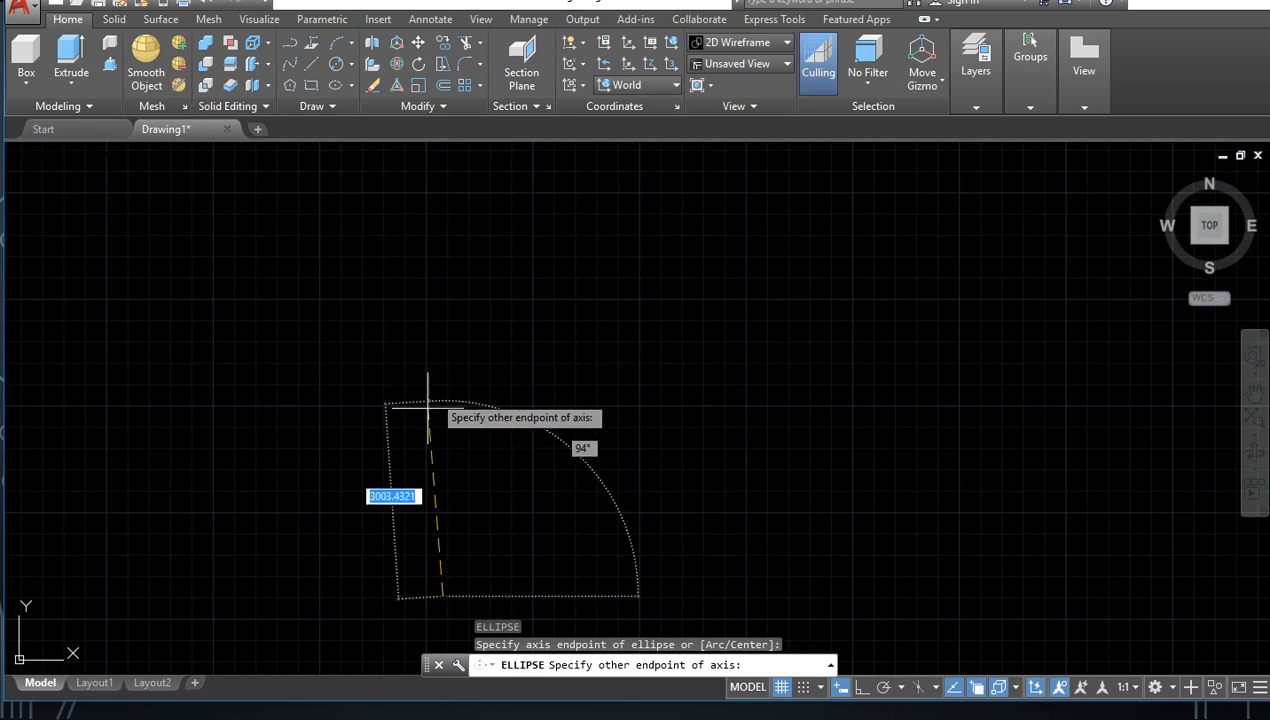
pyautogui.scroll(4, 451, 366)
pyautogui.scroll(4, 457, 438)
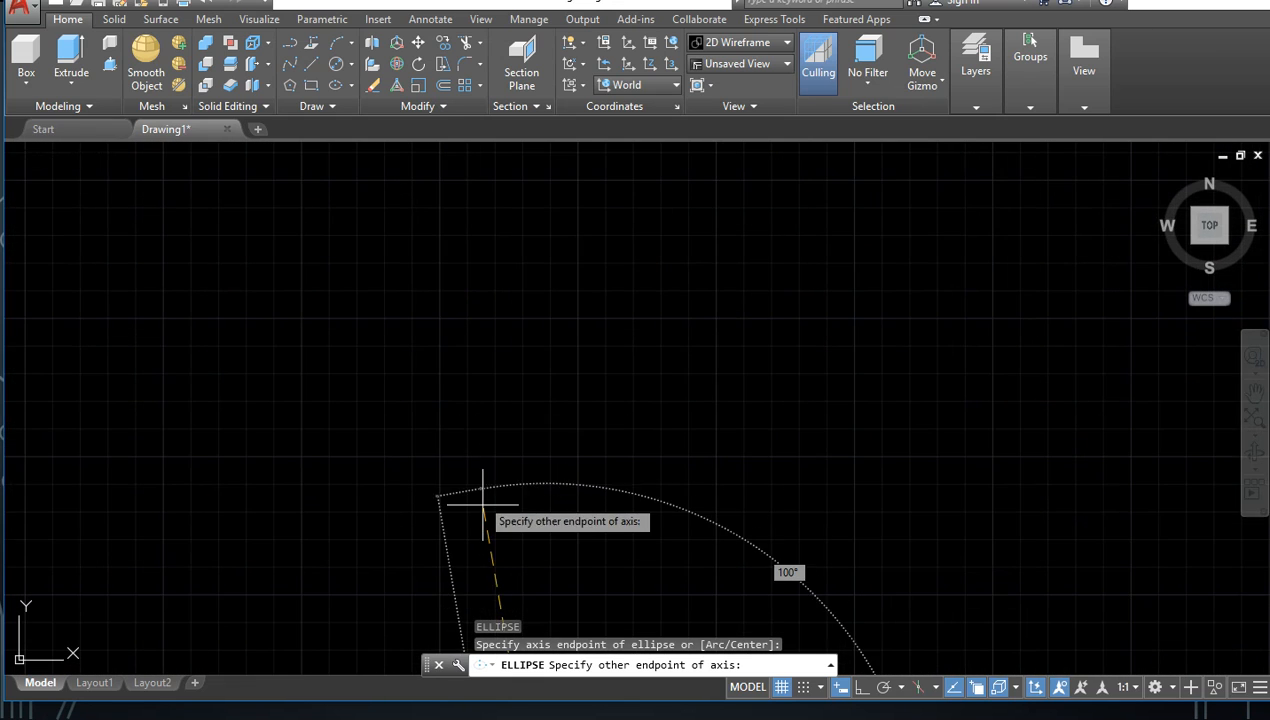
pyautogui.moveTo(484, 507); pyautogui.dragTo(449, 274, button='middle')
pyautogui.scroll(-2, 450, 275)
pyautogui.scroll(-2, 490, 415)
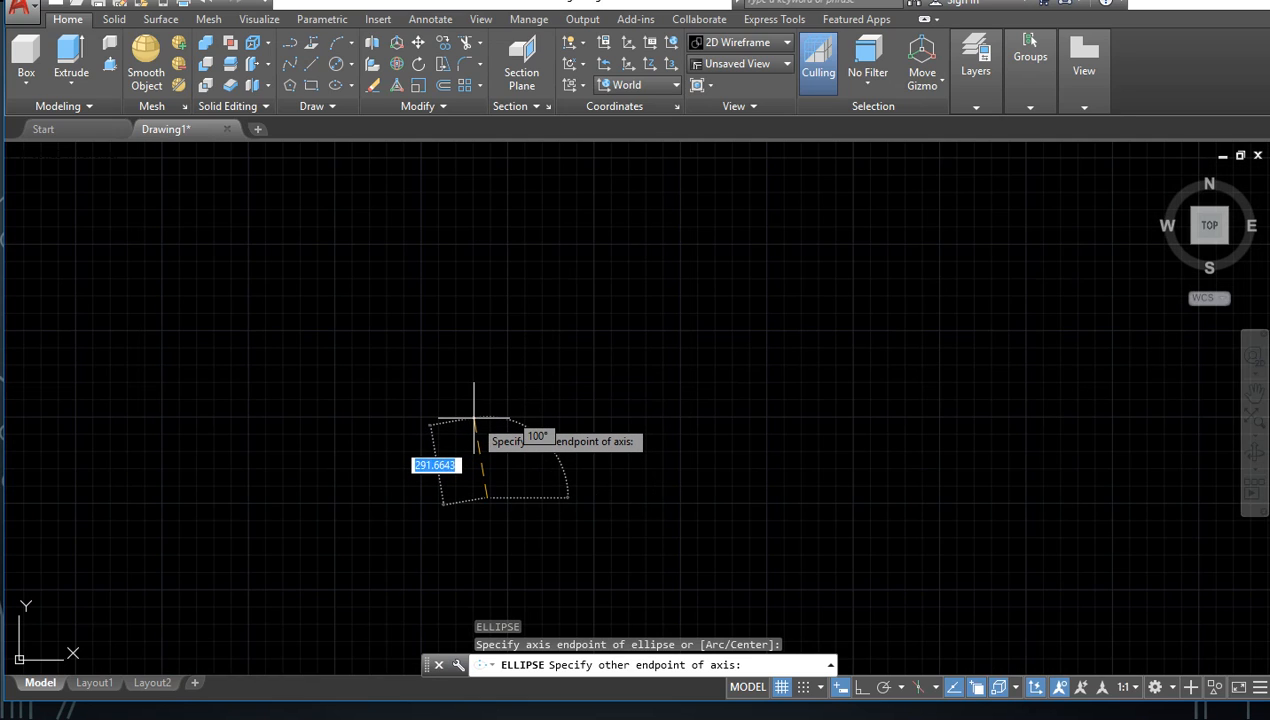
pyautogui.write('500')
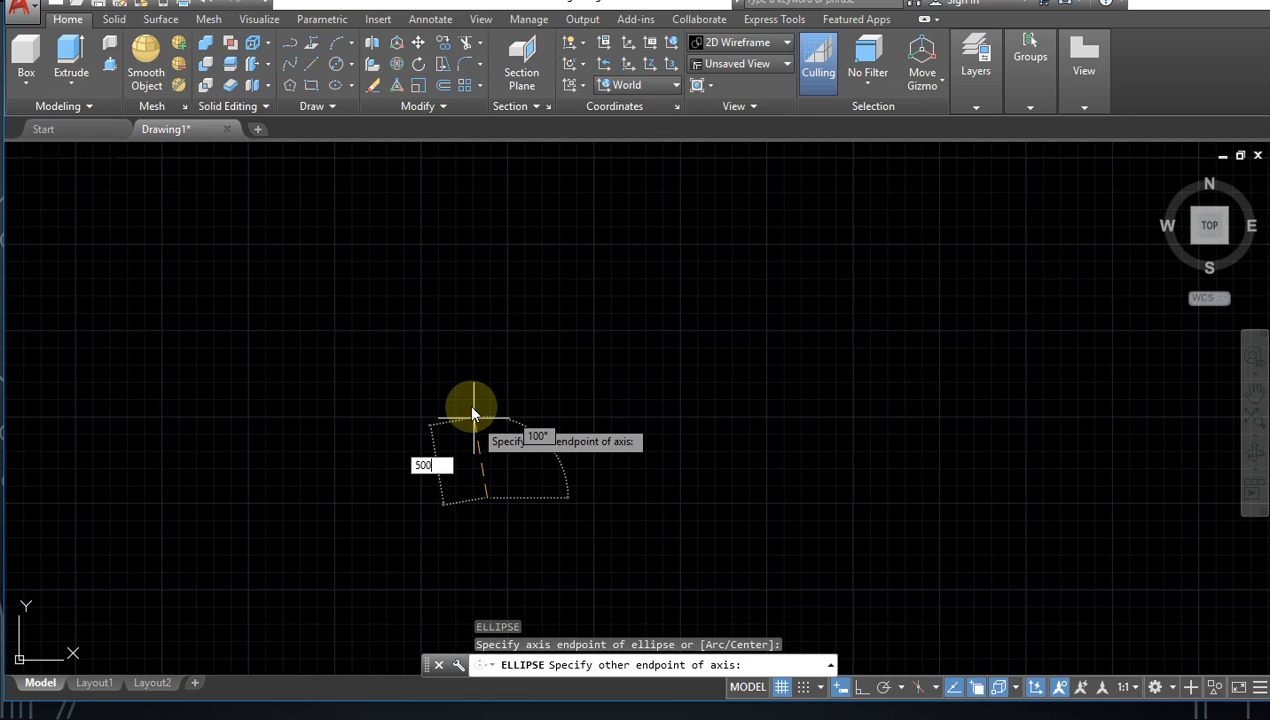
pyautogui.press('Return')
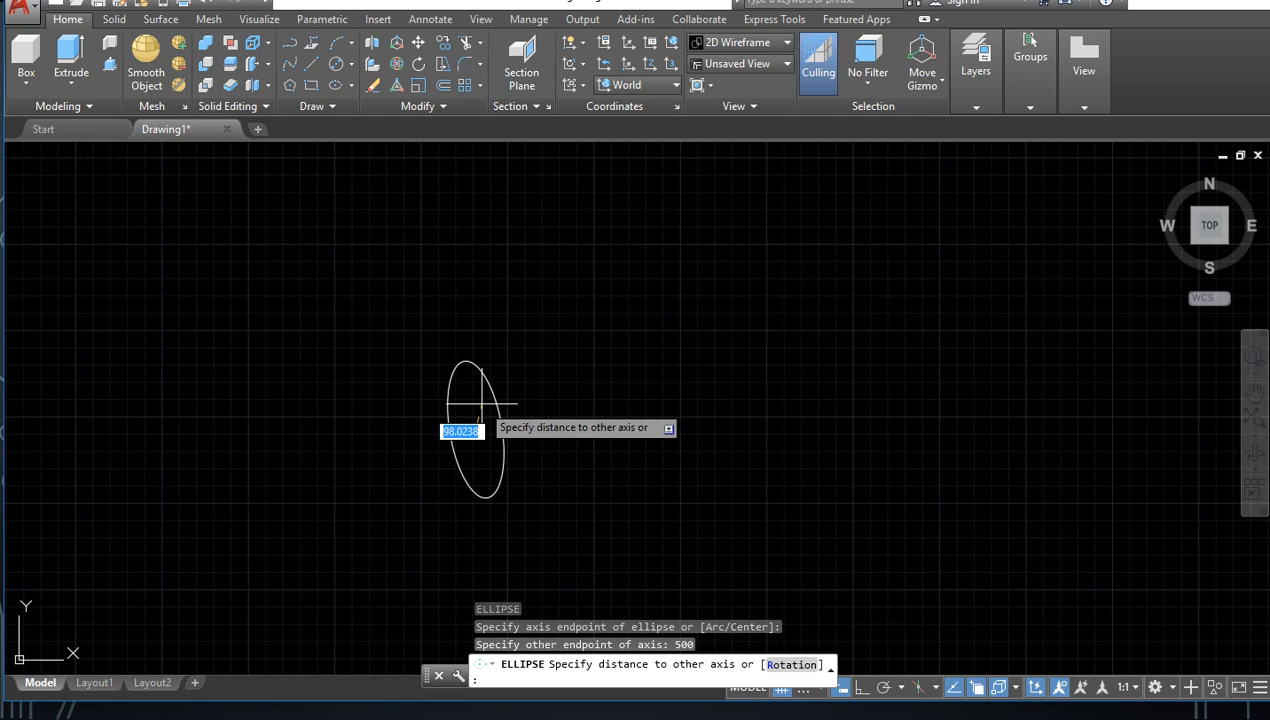
pyautogui.hotkey('ctrl', 'z')
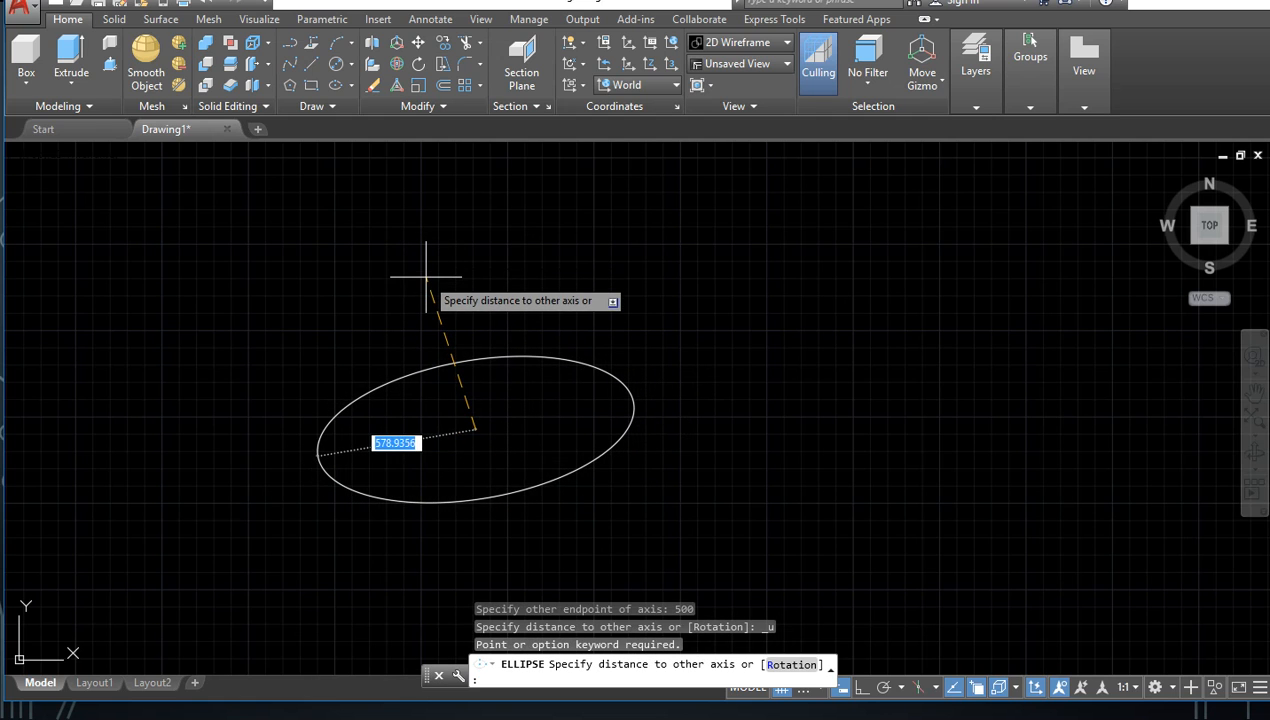
pyautogui.press('Escape')
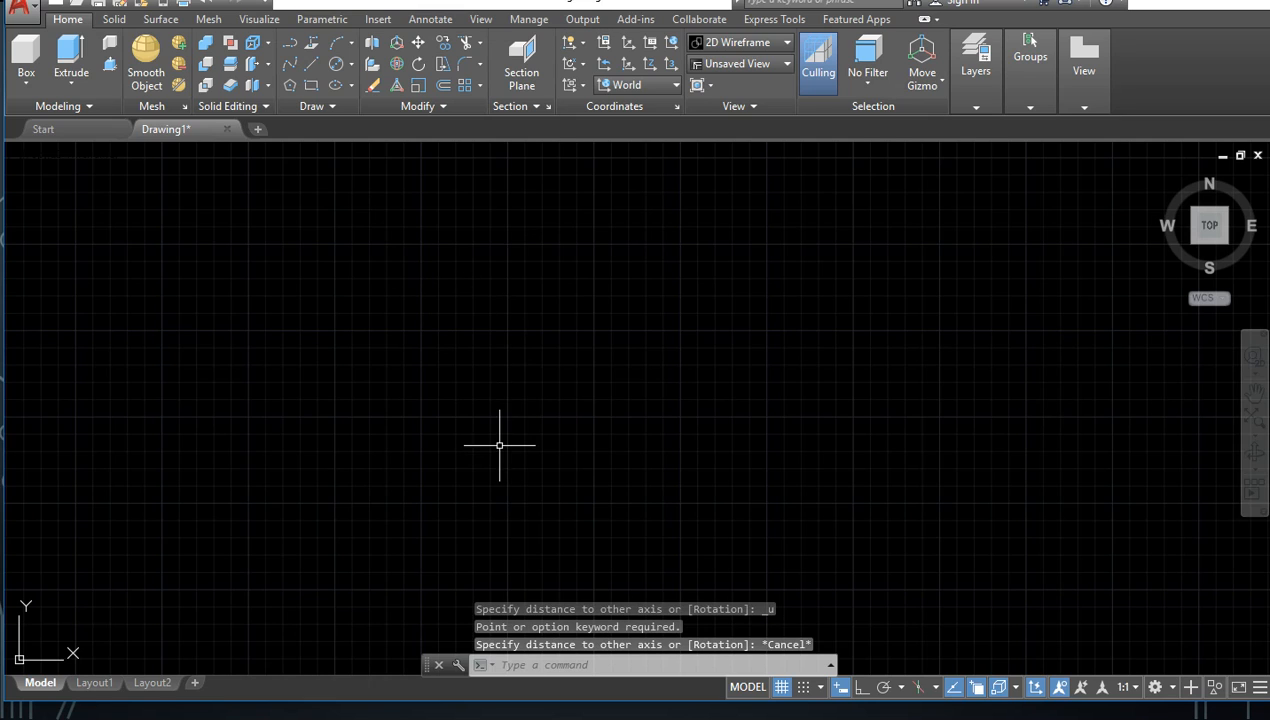
# Step: Turn on Ortho mode and draw an ellipse with a vertical axis of 500 and a distance of 600 to the other axis
pyautogui.press('F8')
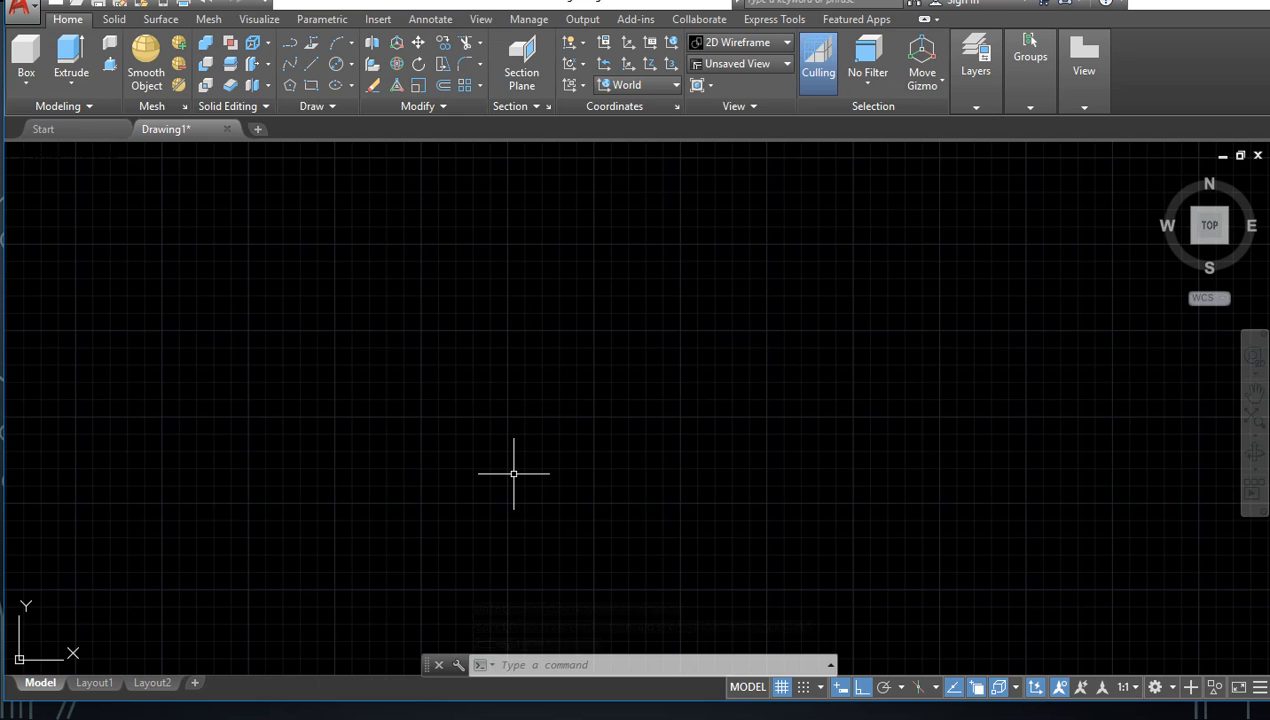
pyautogui.write('el')
pyautogui.press('Return')
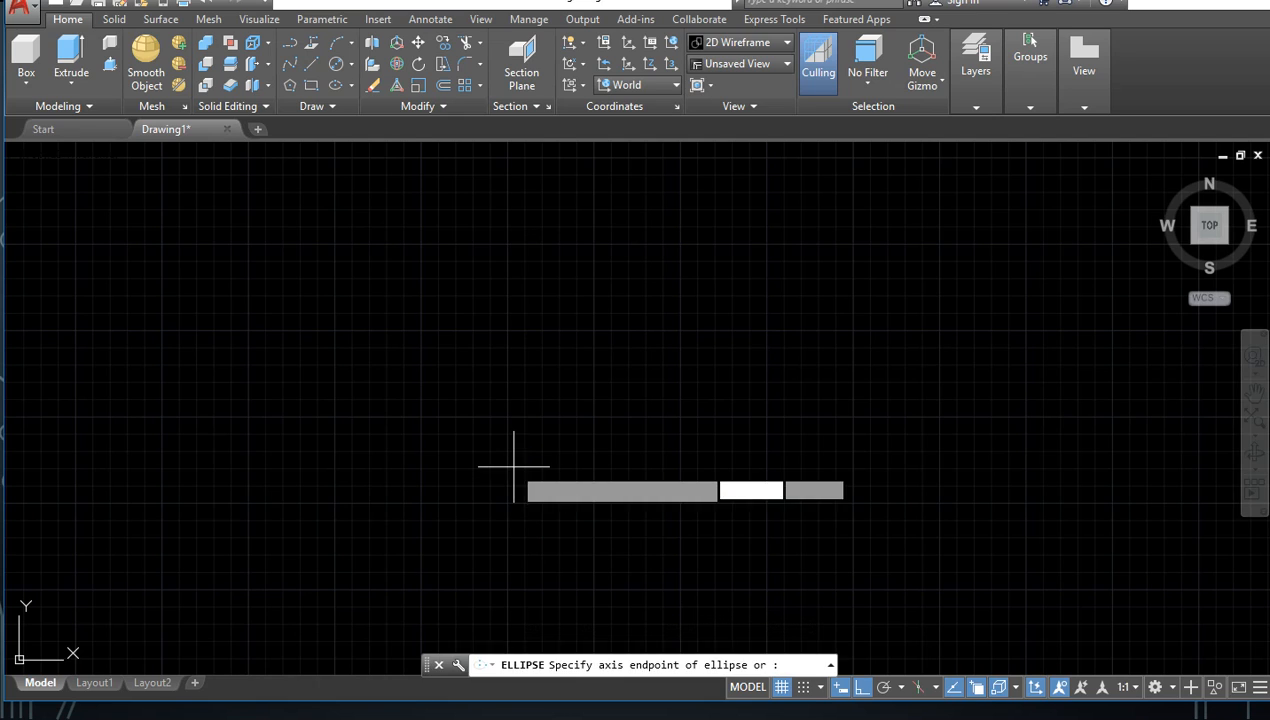
pyautogui.click(520, 460)
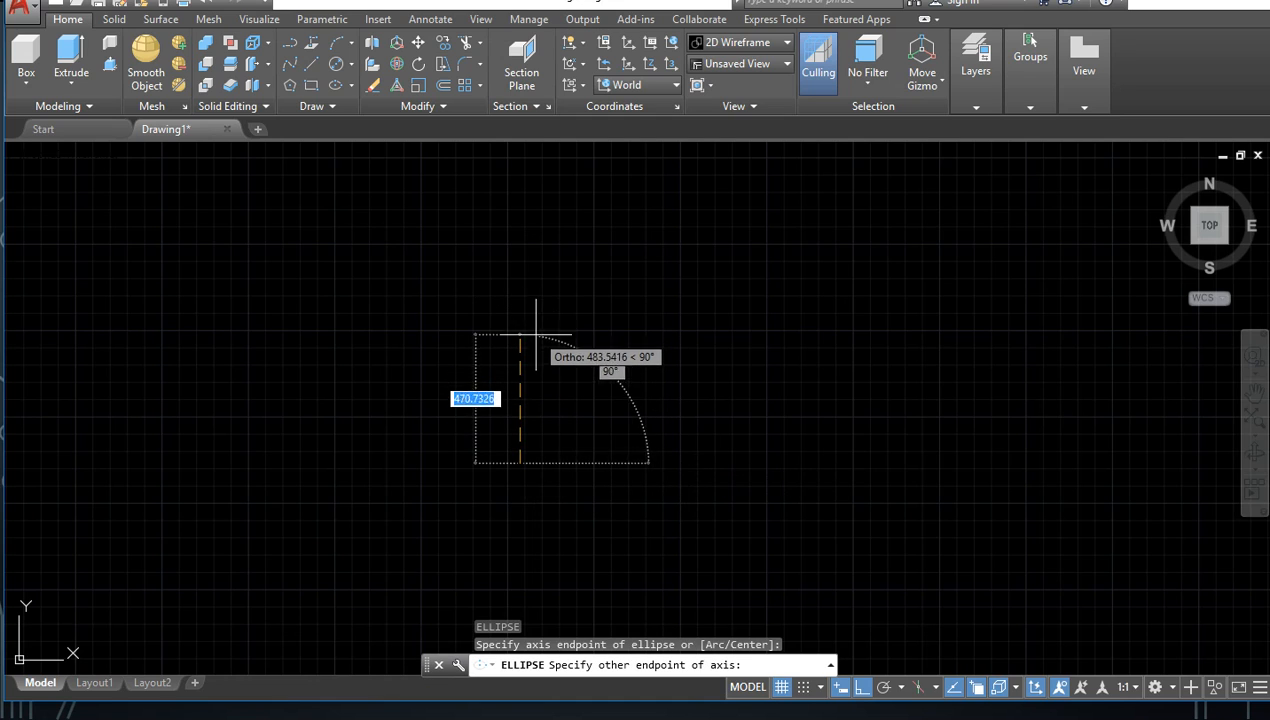
pyautogui.write('500')
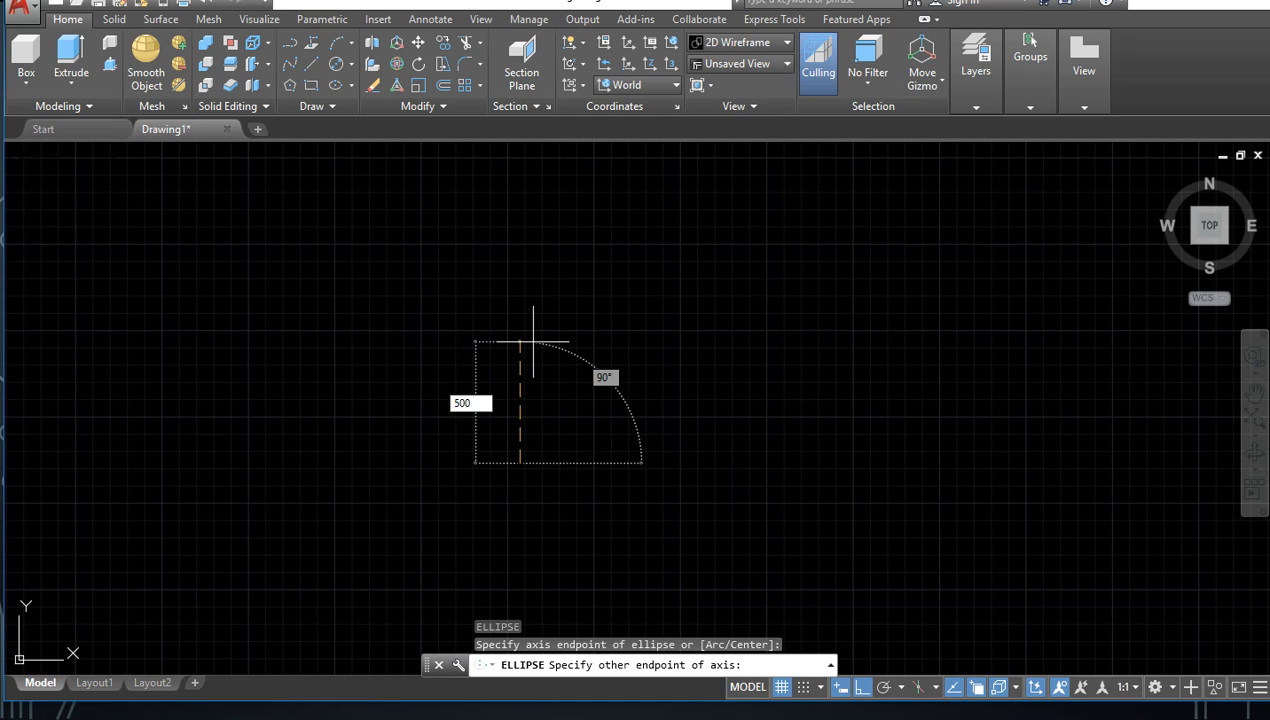
pyautogui.press('Return')
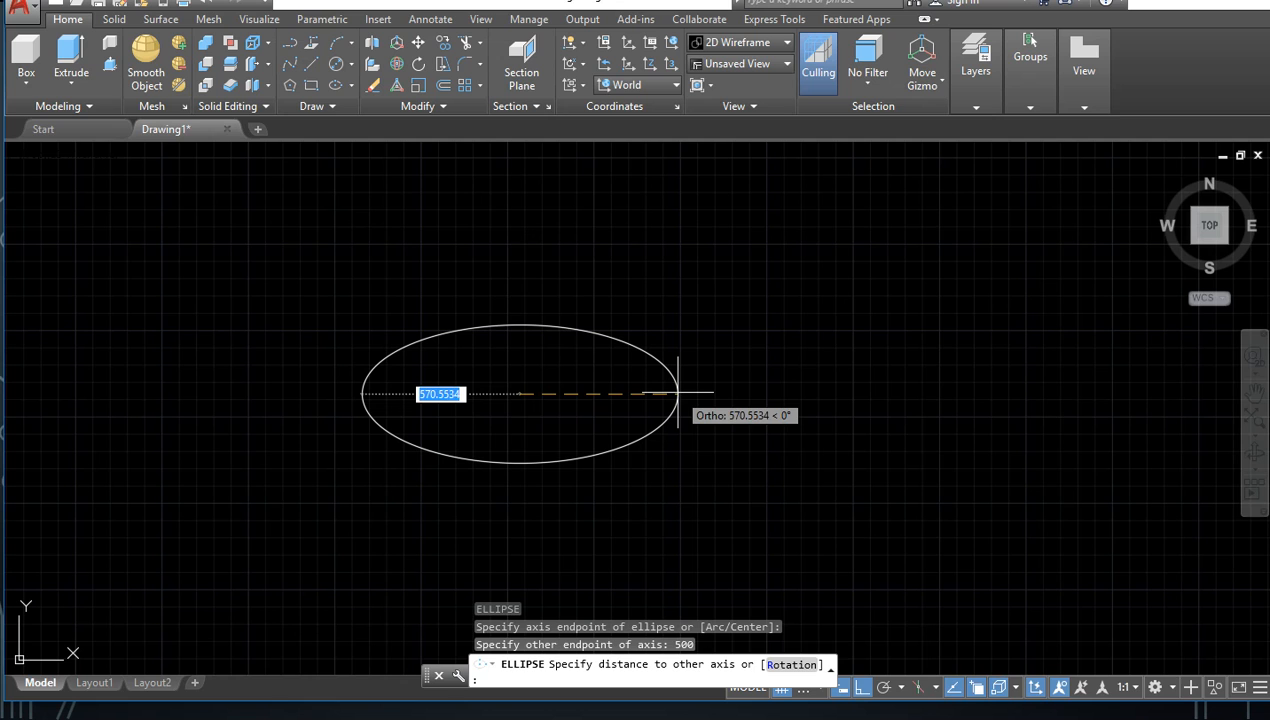
pyautogui.write('600')
pyautogui.press('Return')
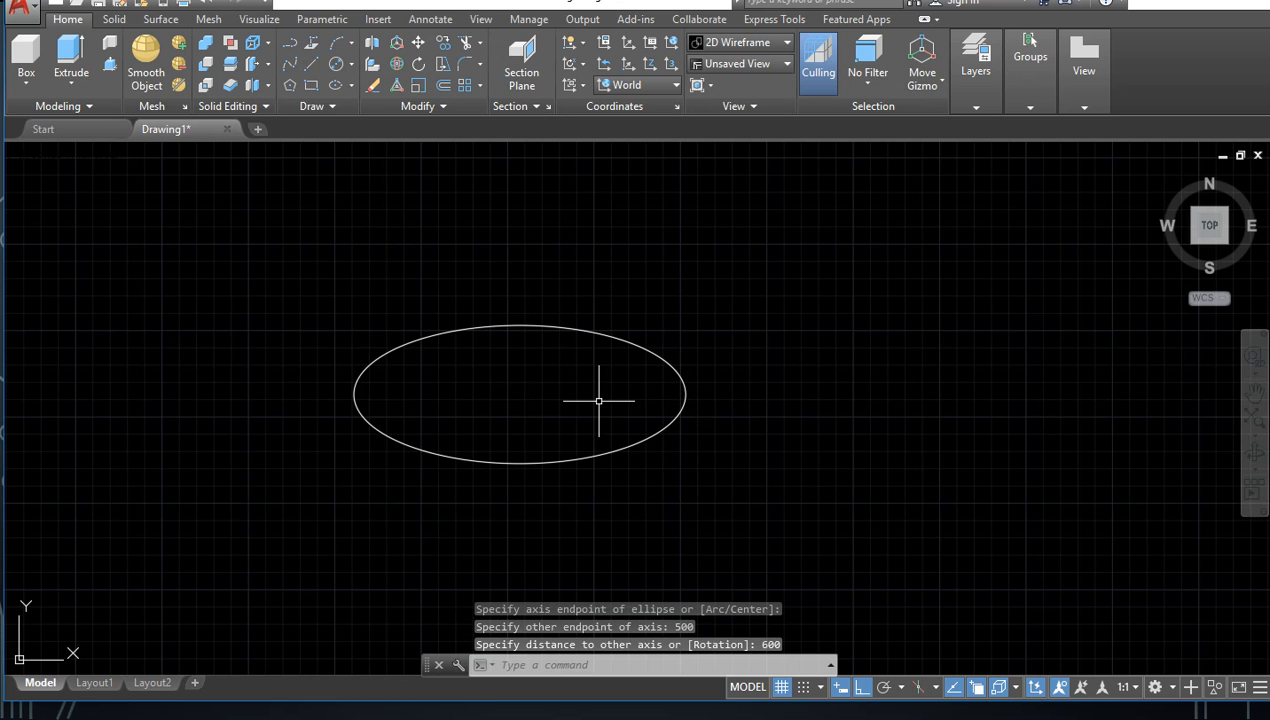
# Step: Select the 500-unit-high ellipse with a crossing window and erase it
pyautogui.scroll(-6, 685, 352)
pyautogui.moveTo(695, 411); pyautogui.dragTo(519, 420, button='middle')
pyautogui.scroll(-6, 548, 430)
pyautogui.scroll(4, 531, 427)
pyautogui.scroll(4, 576, 378)
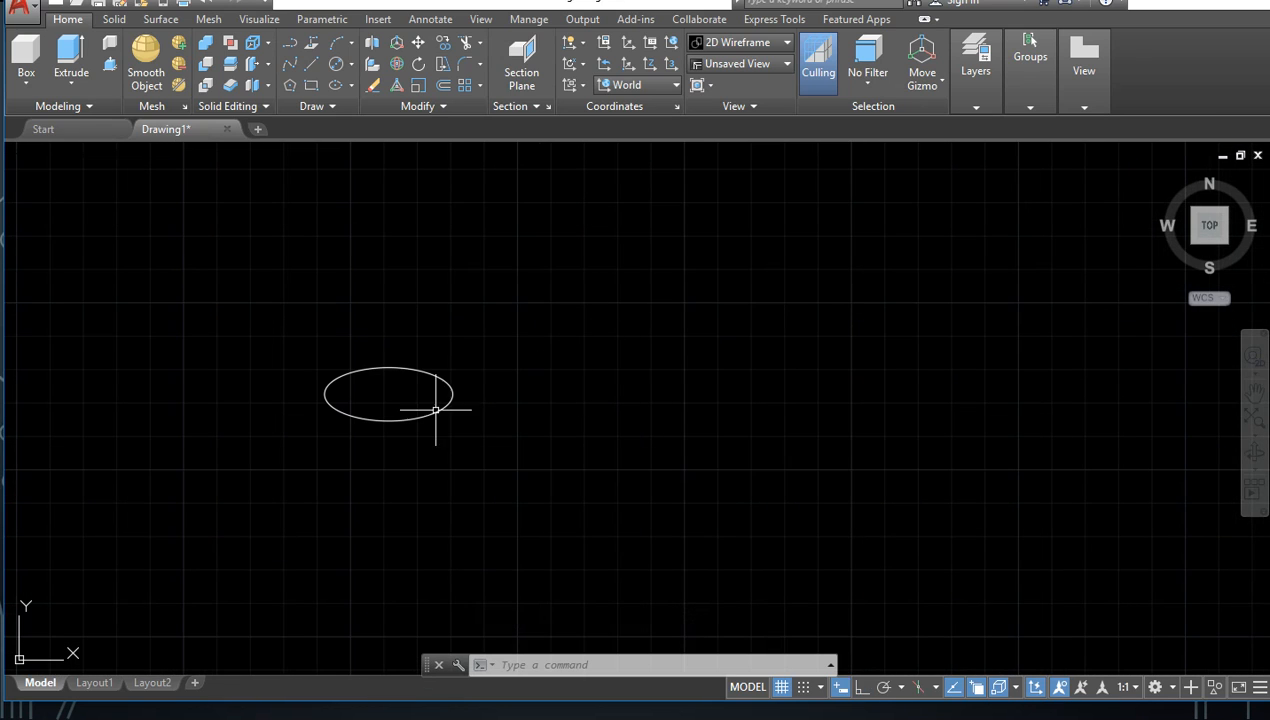
pyautogui.click(572, 318)
pyautogui.click(270, 459)
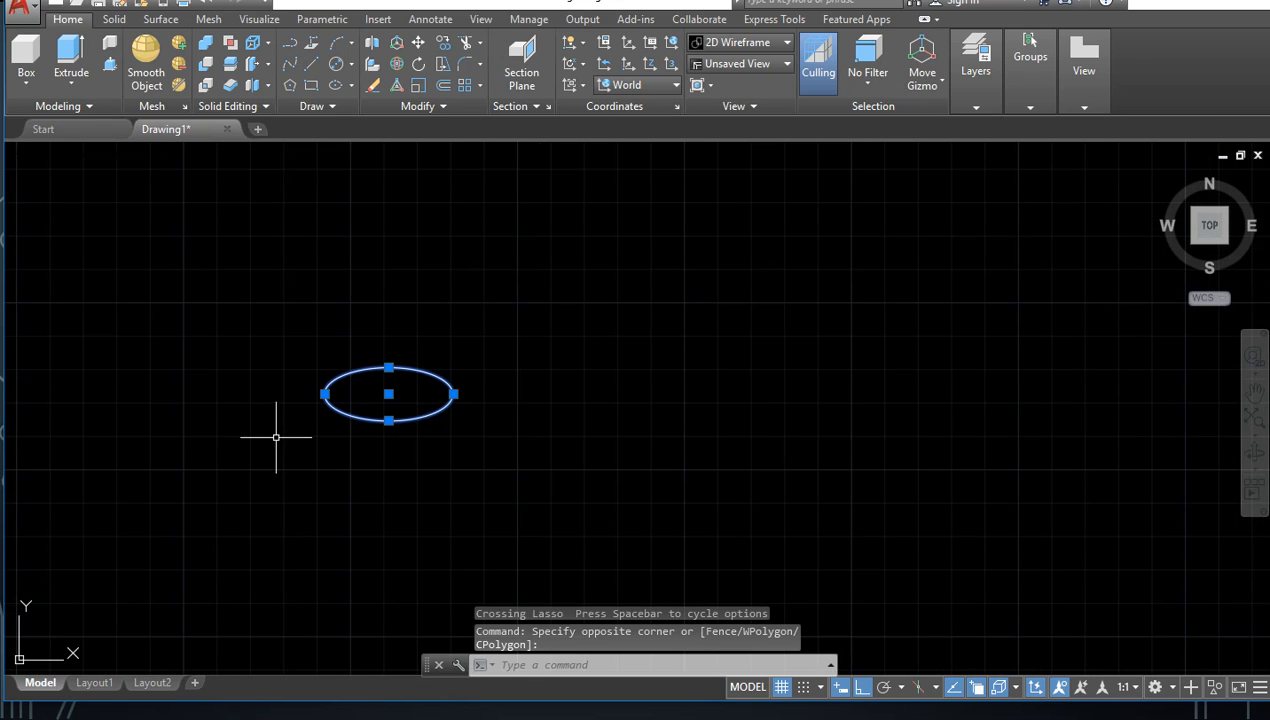
pyautogui.press('Delete')
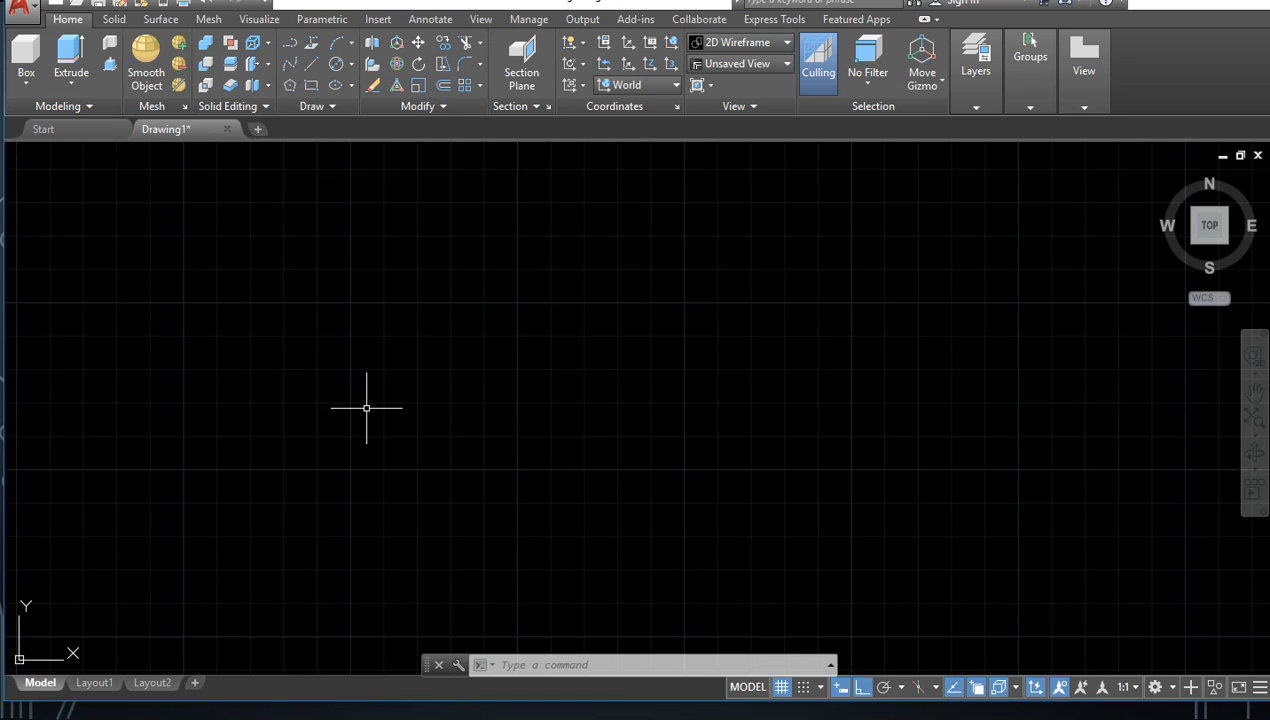
pyautogui.click(321, 105)
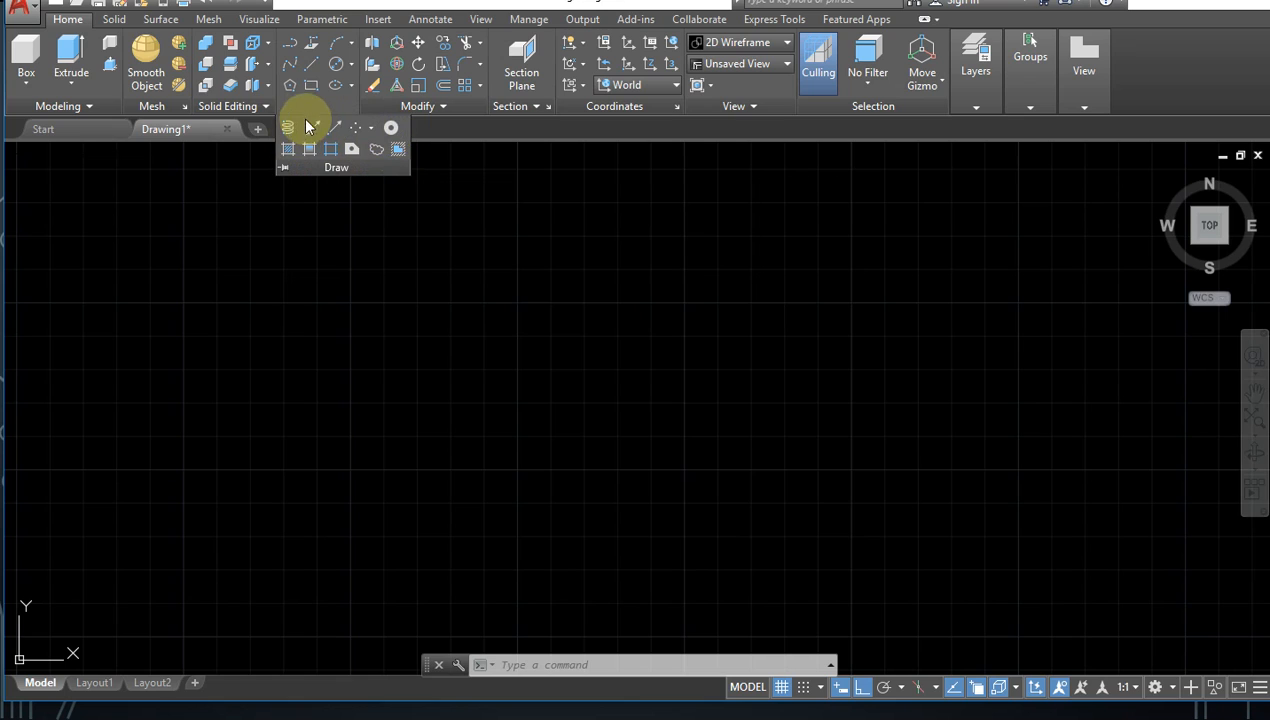
pyautogui.click(362, 199)
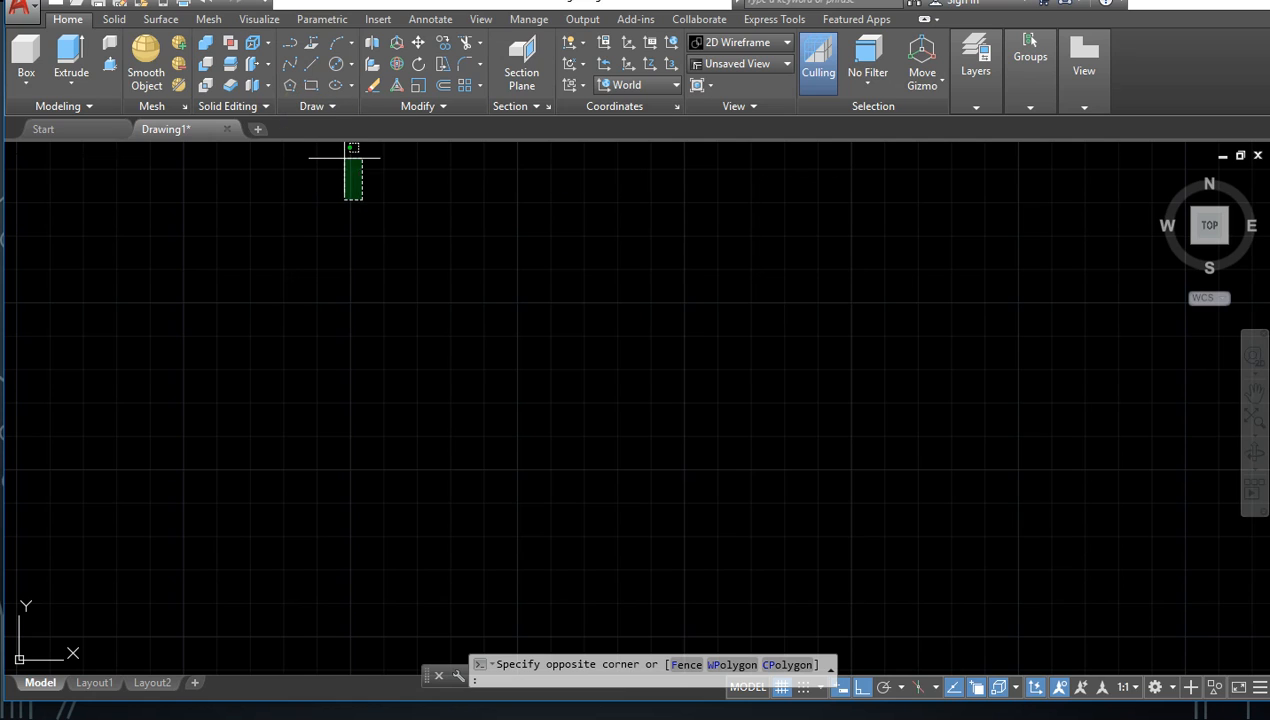
pyautogui.click(386, 213)
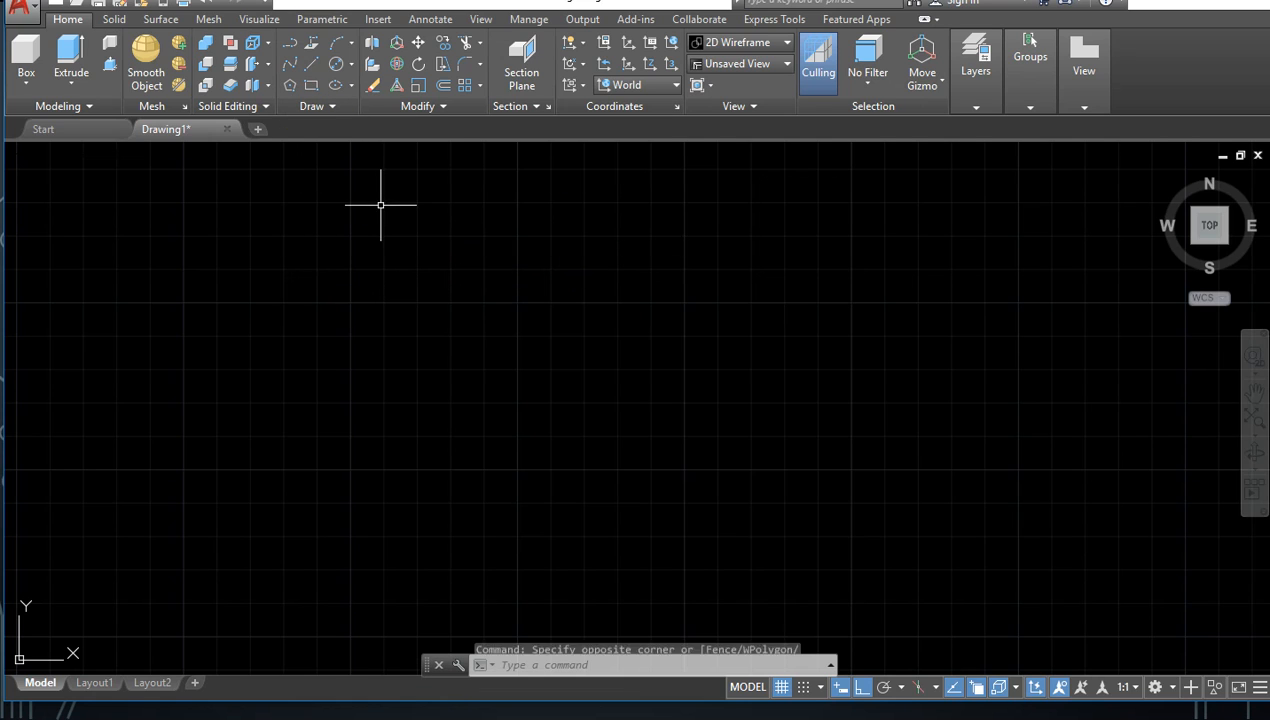
# Step: Draw three connected orthogonal lines forming a rectangular frame open at its lower side, and undo them
pyautogui.click(311, 64)
pyautogui.click(318, 391)
pyautogui.click(318, 255)
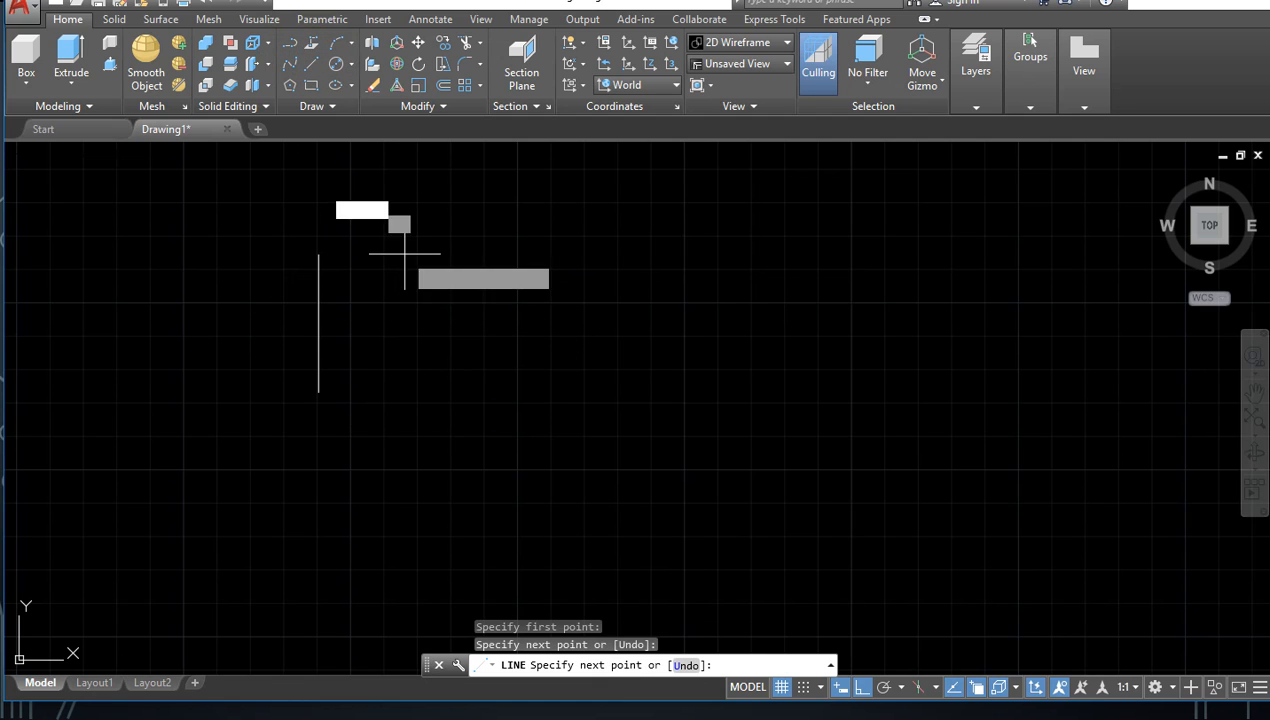
pyautogui.click(527, 255)
pyautogui.click(527, 431)
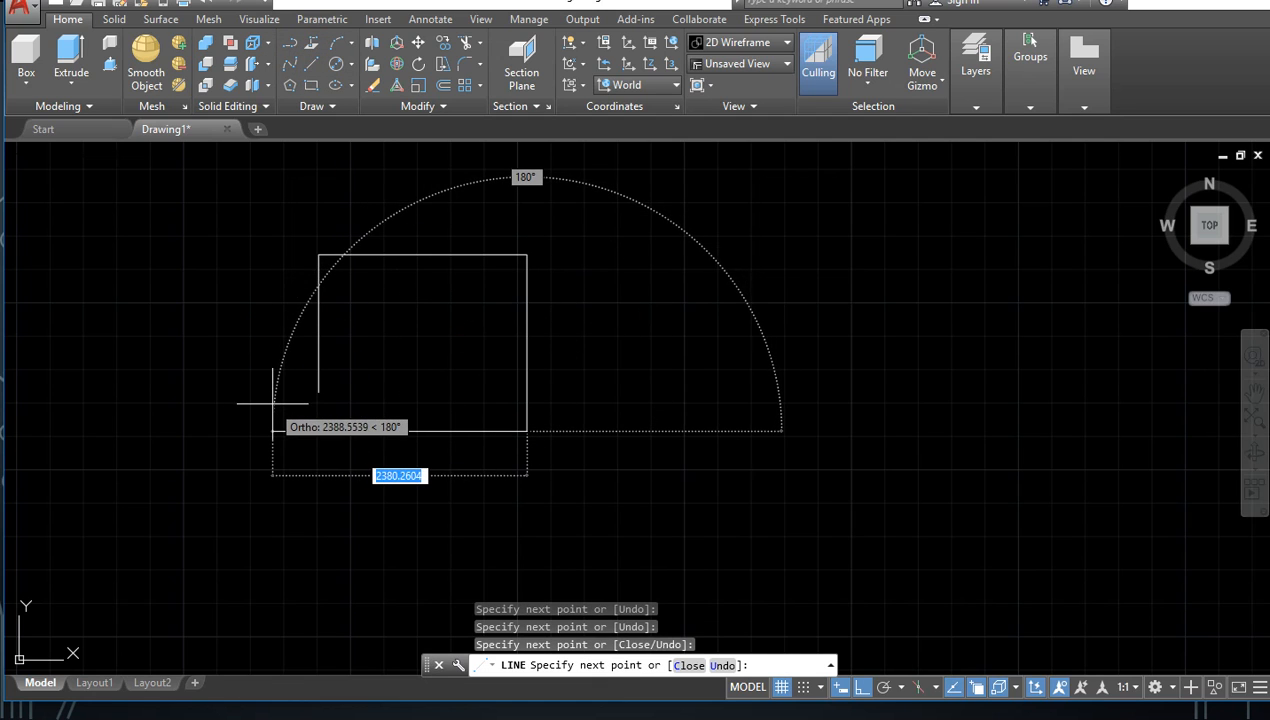
pyautogui.press('Escape')
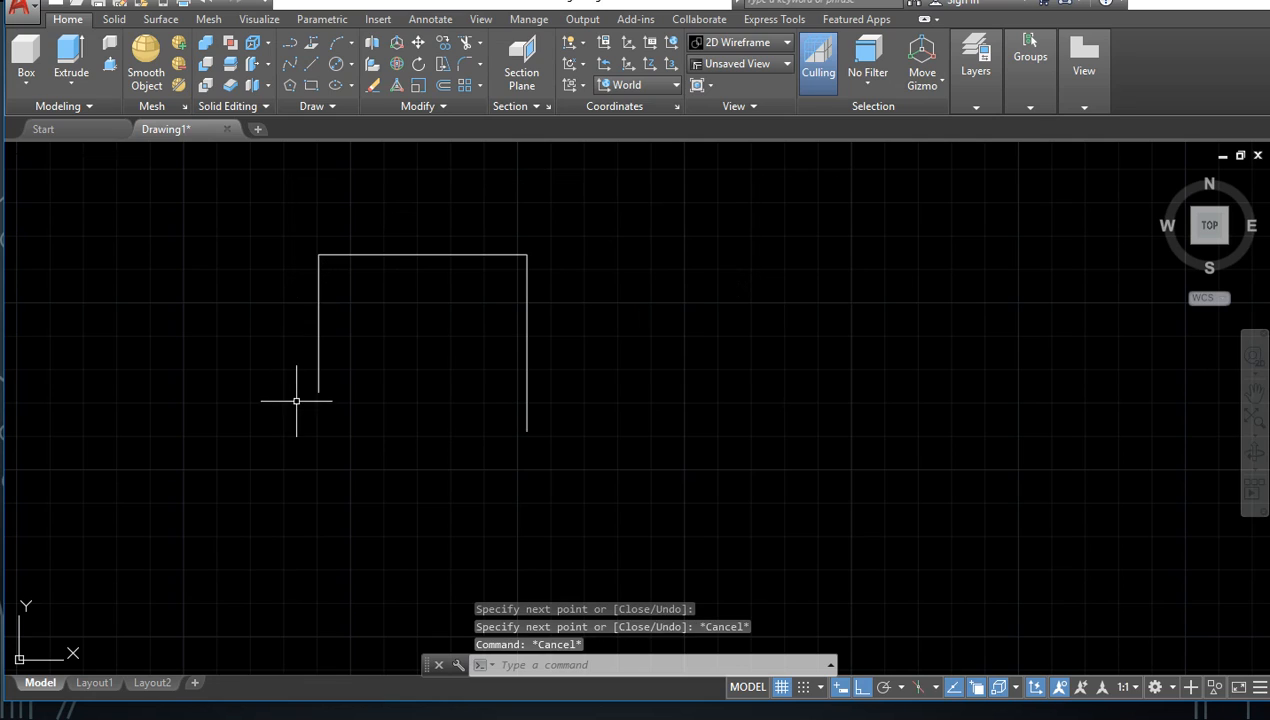
pyautogui.hotkey('ctrl', 'z')
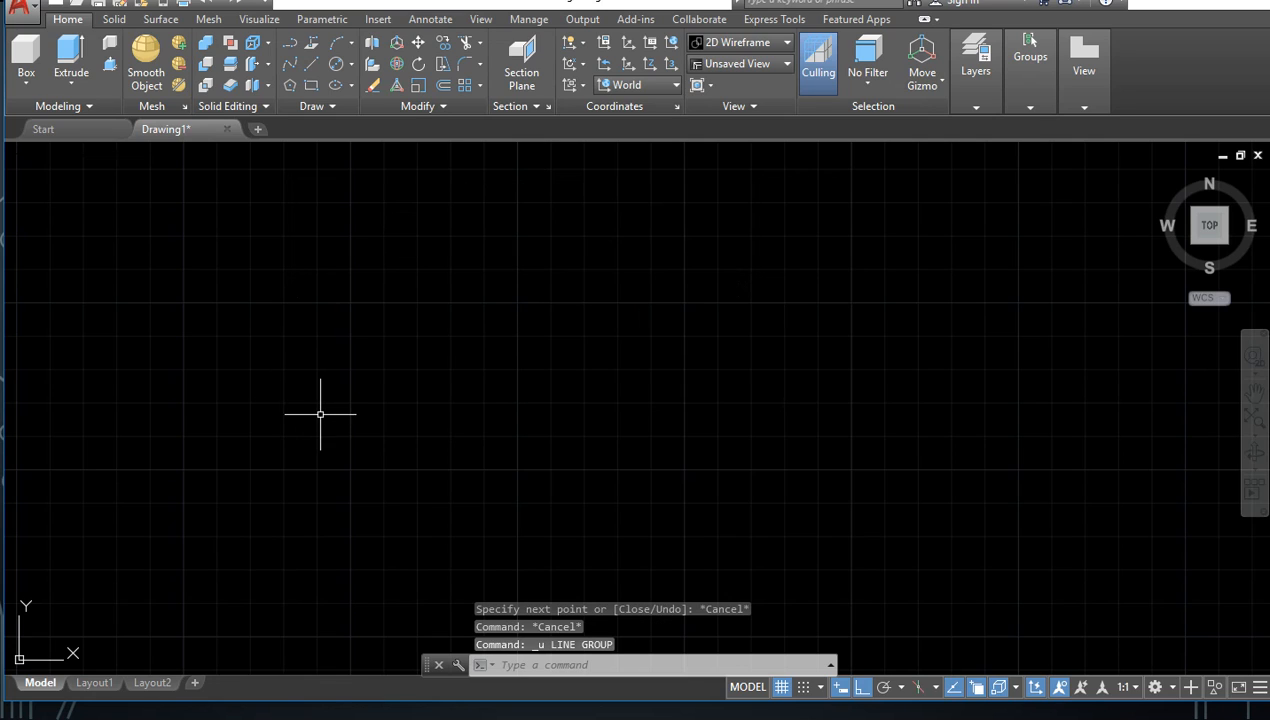
# Step: Start the Line command with its alias L and draw a single horizontal line from right to left
pyautogui.write('l')
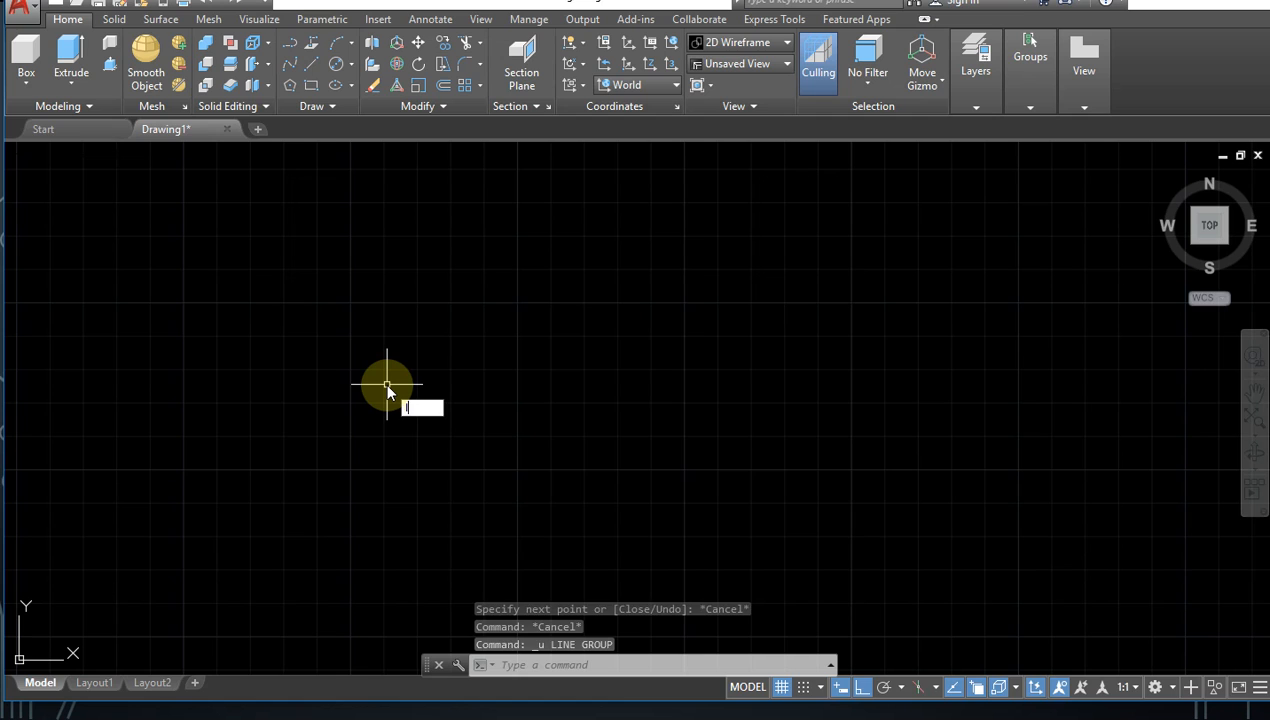
pyautogui.press('Return')
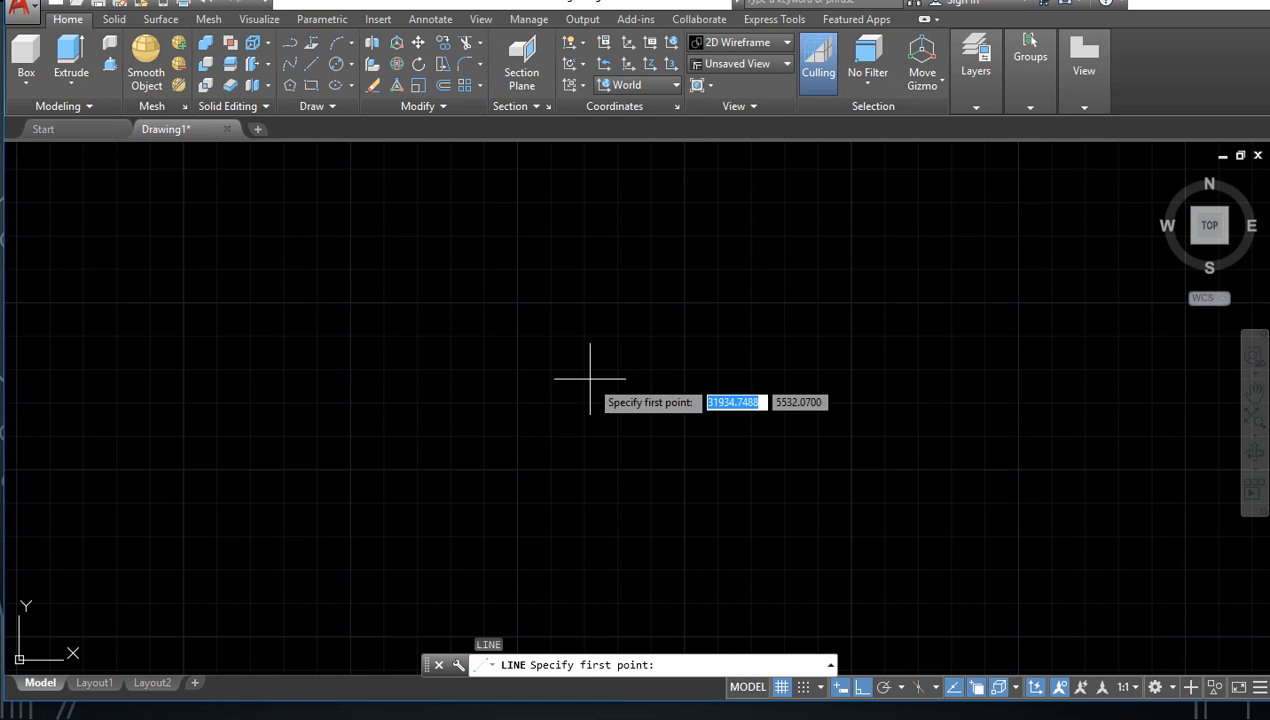
pyautogui.click(562, 392)
pyautogui.click(311, 392)
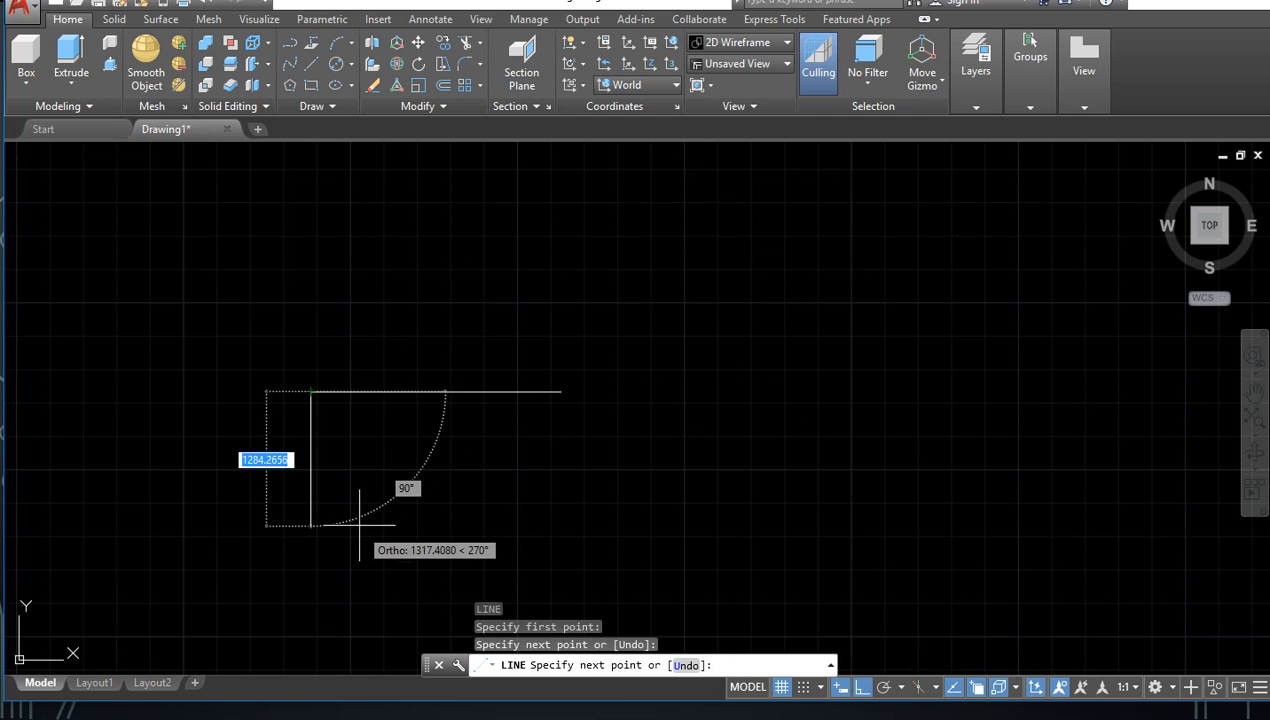
pyautogui.press('Escape')
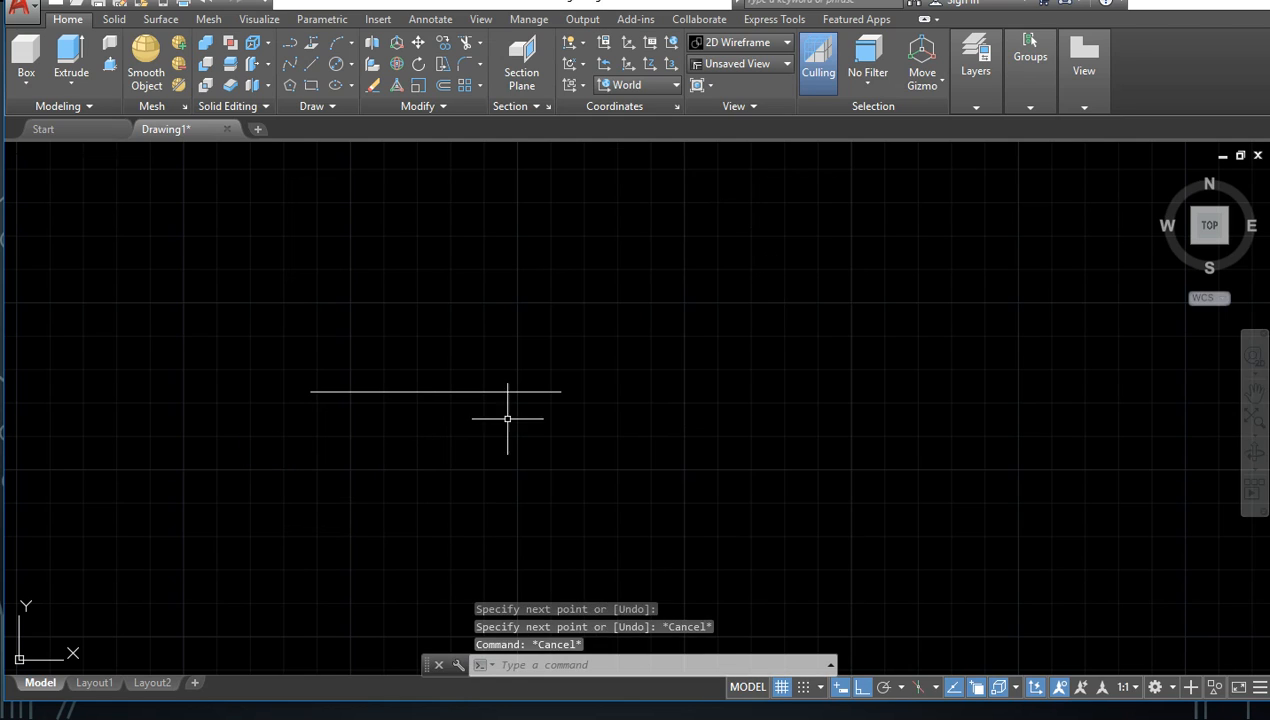
# Step: Select the horizontal line with a crossing window and erase it
pyautogui.click(650, 346)
pyautogui.click(420, 438)
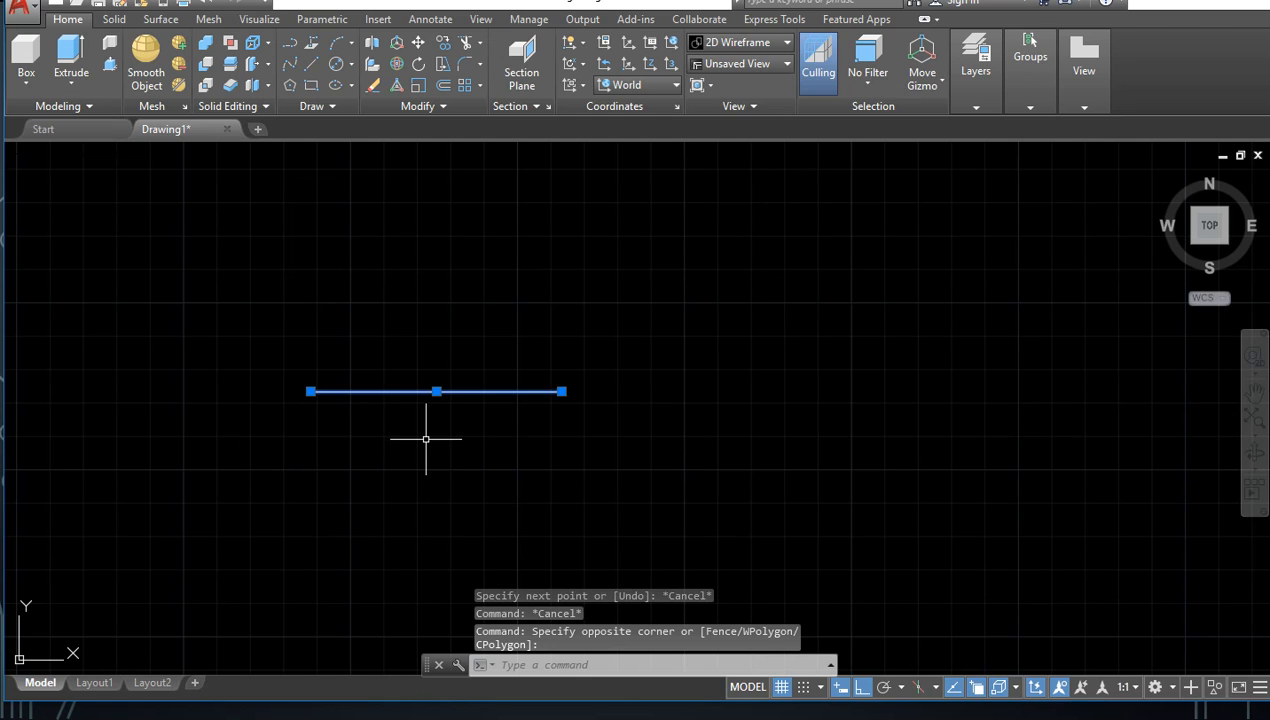
pyautogui.press('Delete')
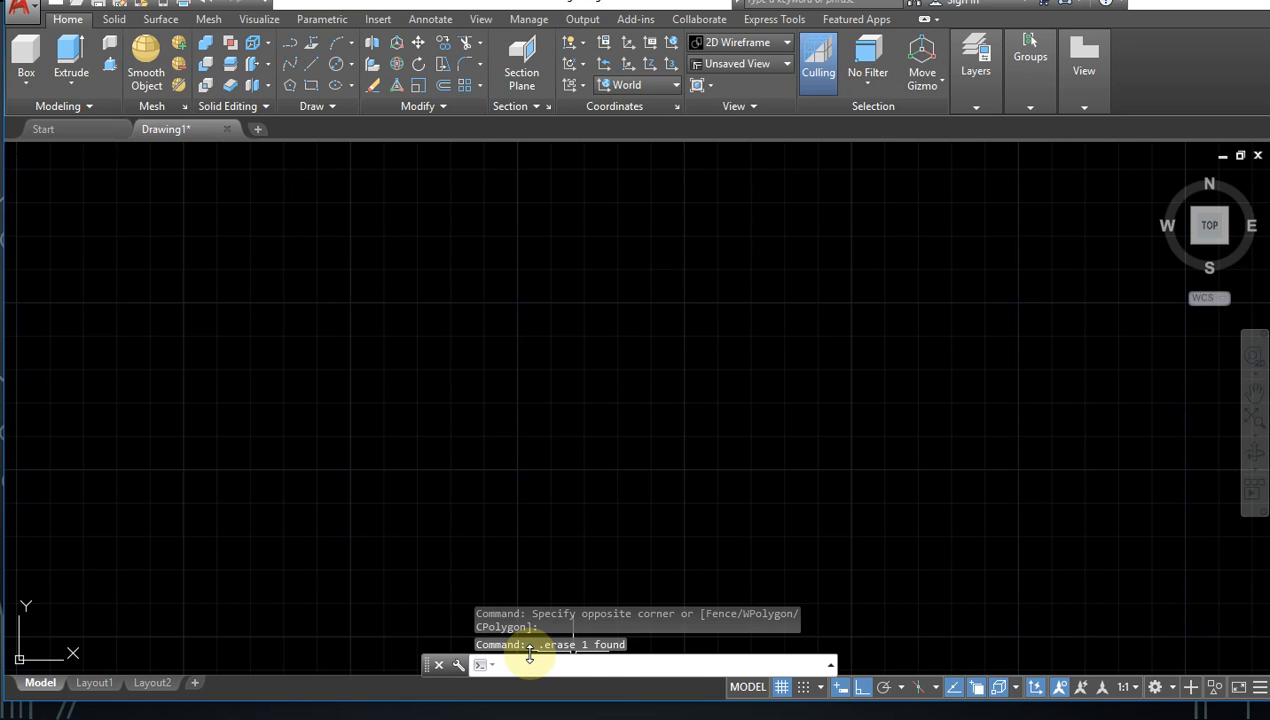
pyautogui.press('Return')
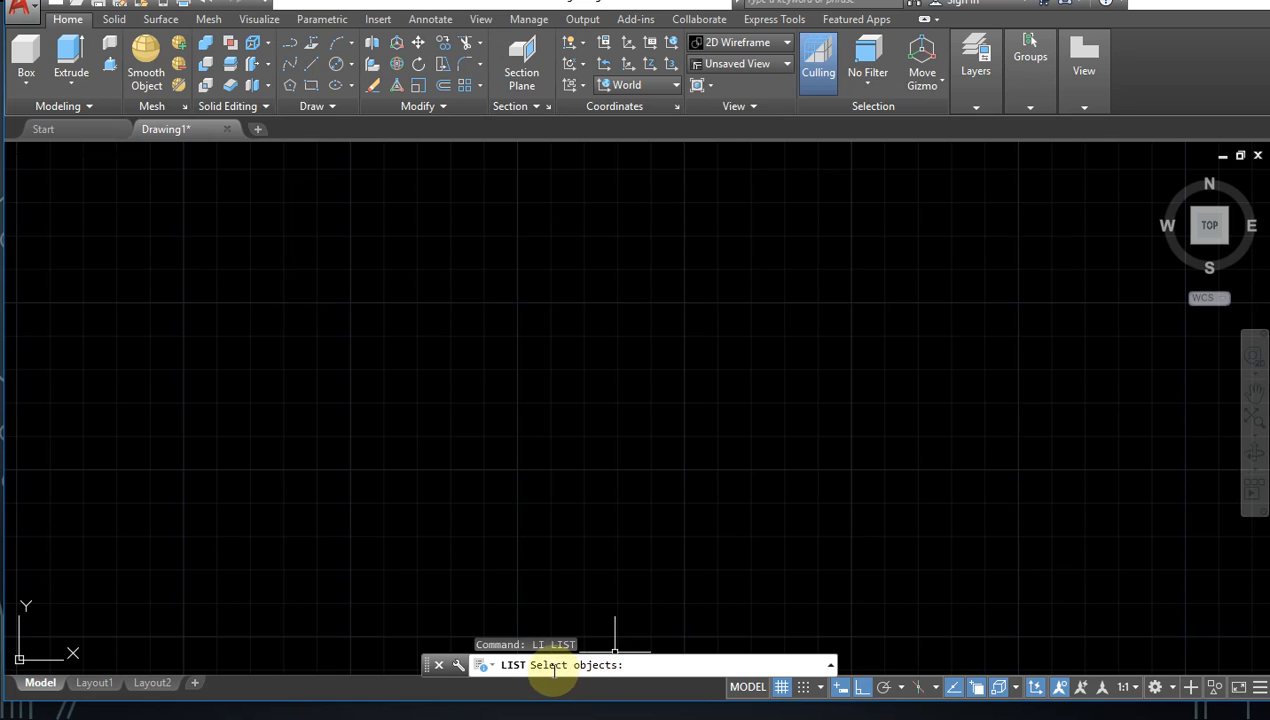
pyautogui.press('Escape')
pyautogui.press('Escape')
# Step: Start the Line command by its full name LINE and draw three connected orthogonal lines forming a tall rectangular frame open at its lower side
pyautogui.click(521, 667)
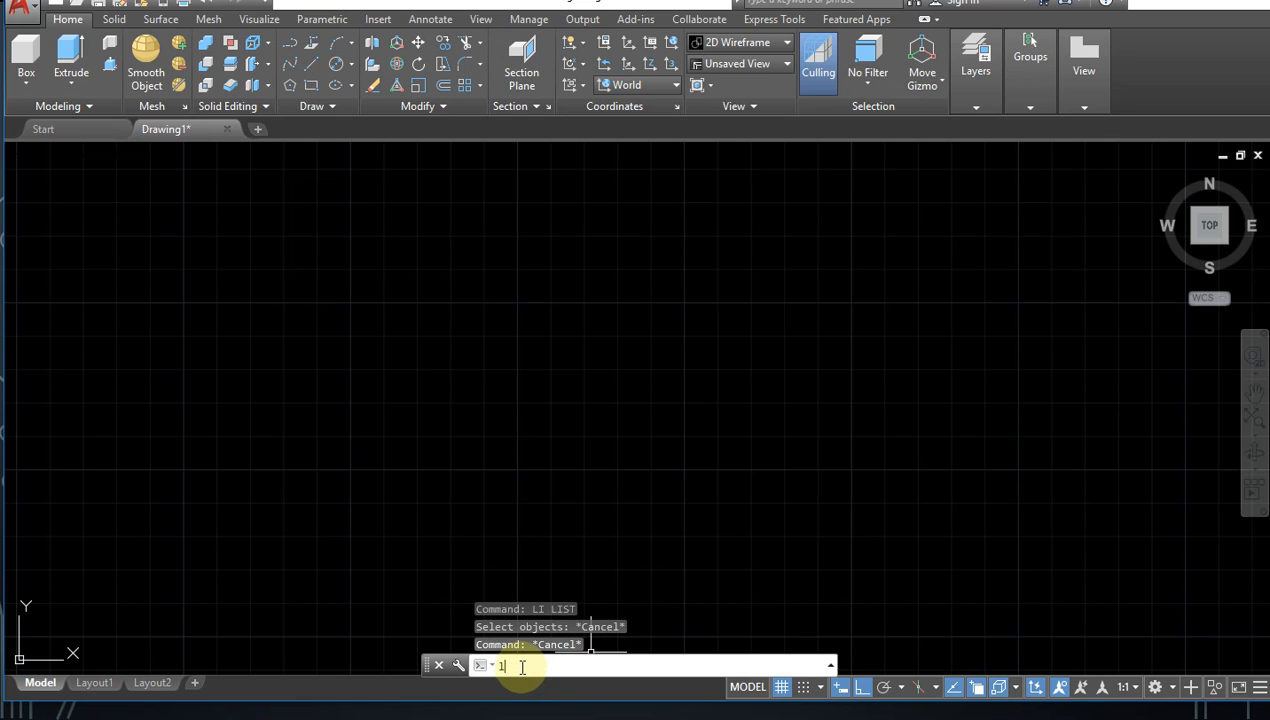
pyautogui.write('li')
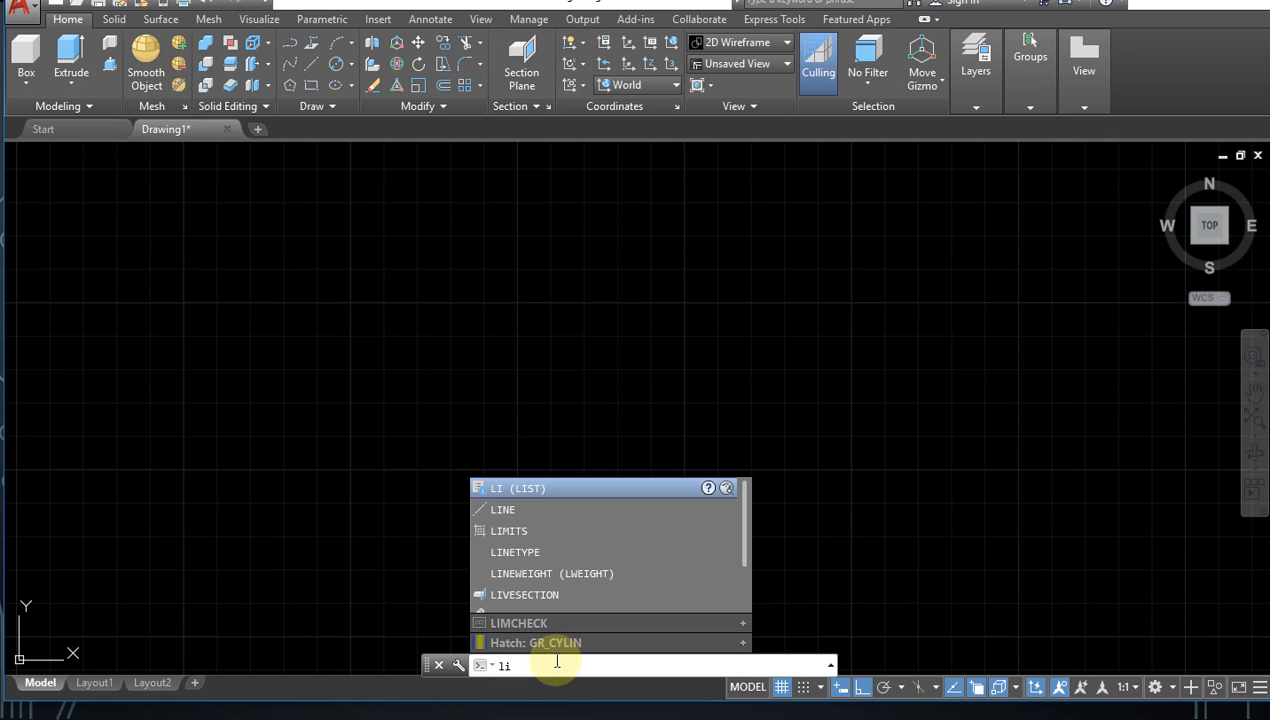
pyautogui.write('ne')
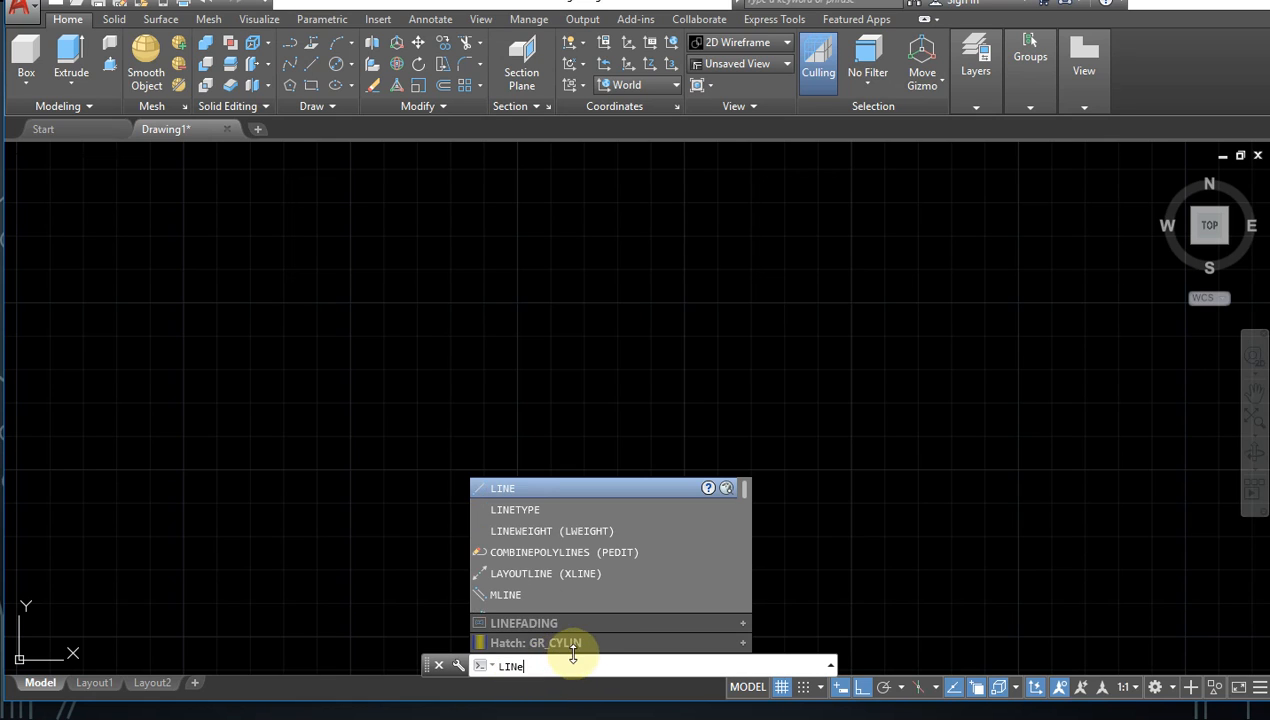
pyautogui.click(510, 490)
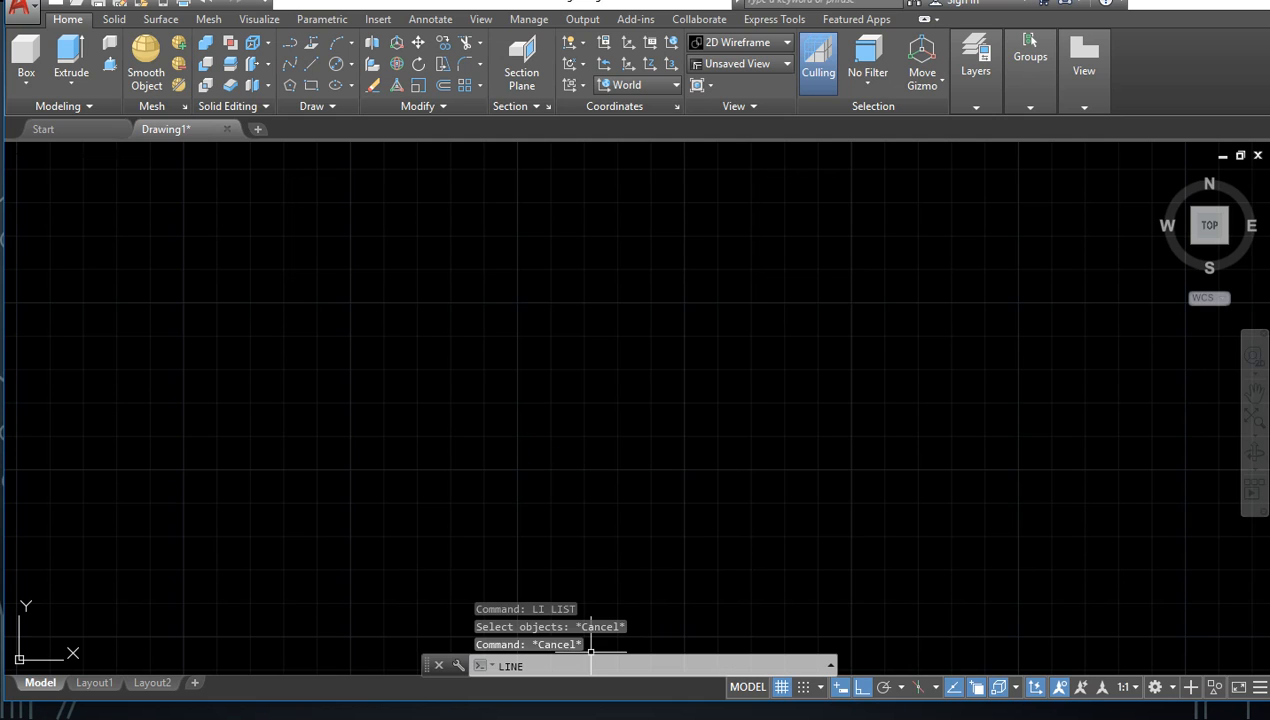
pyautogui.click(411, 467)
pyautogui.click(411, 225)
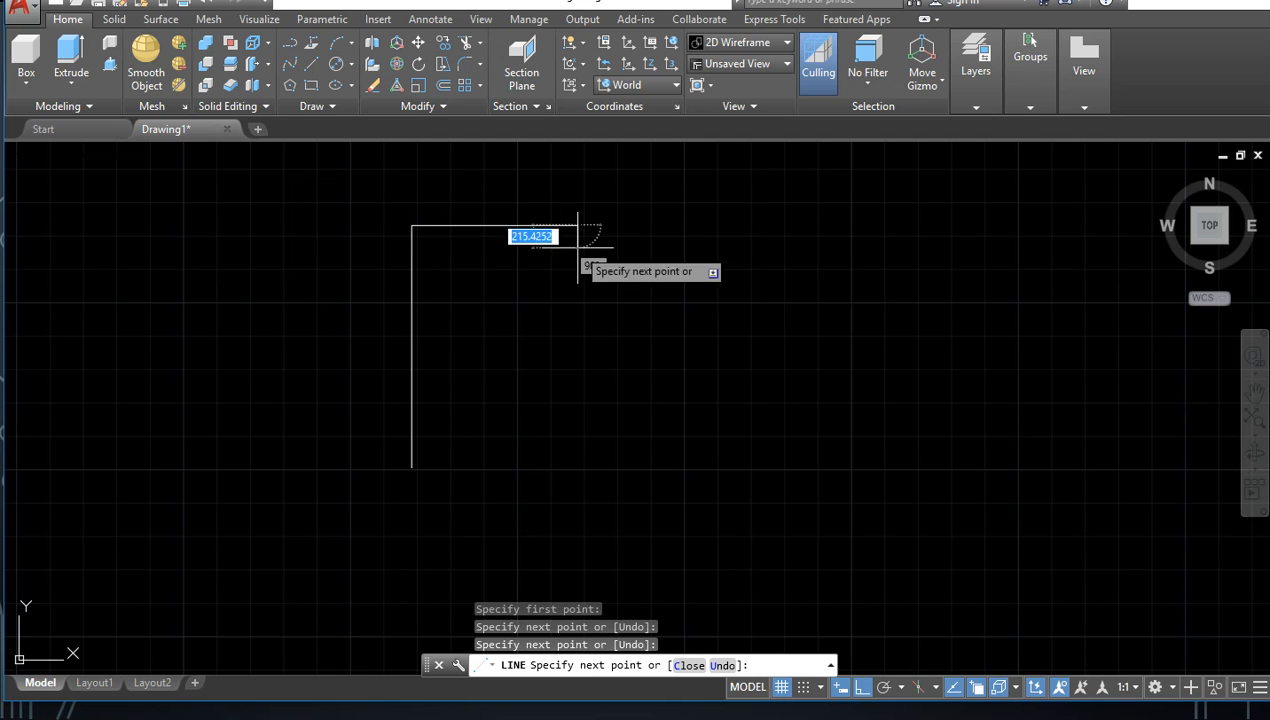
pyautogui.click(577, 225)
pyautogui.click(577, 455)
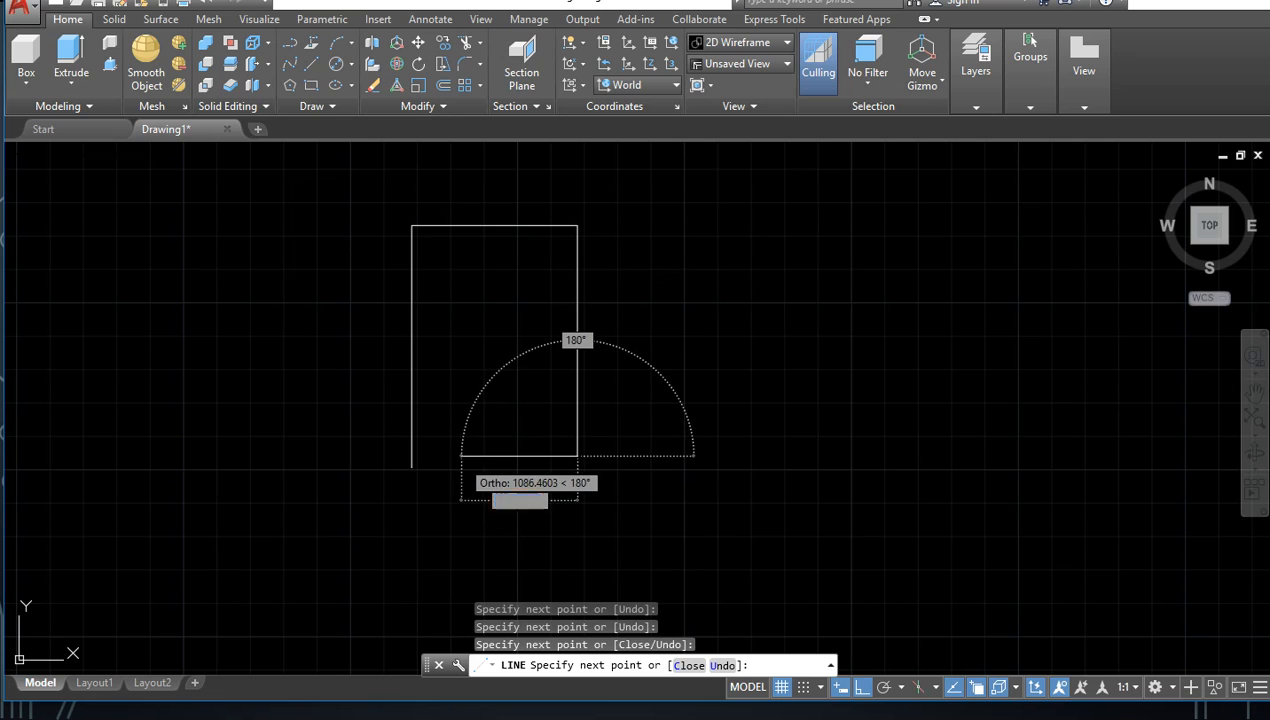
pyautogui.press('Escape')
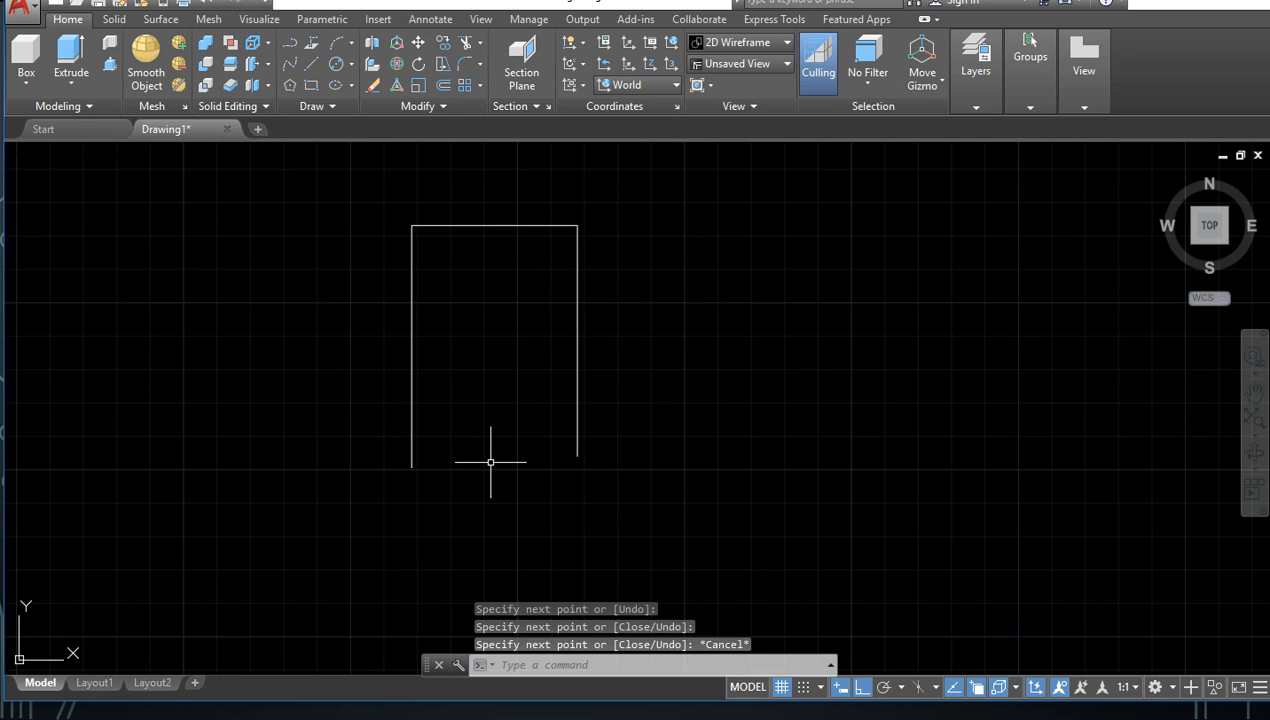
# Step: Select all three lines of the open frame with a crossing window
pyautogui.click(629, 195)
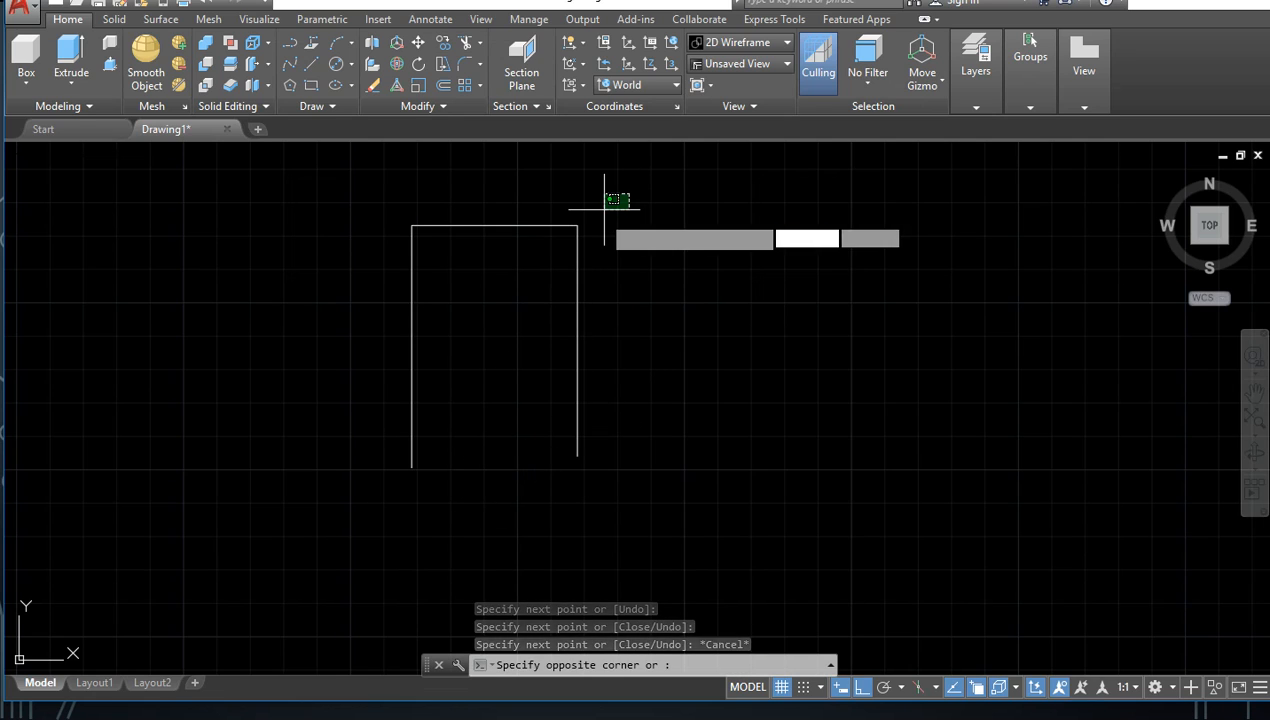
pyautogui.click(372, 393)
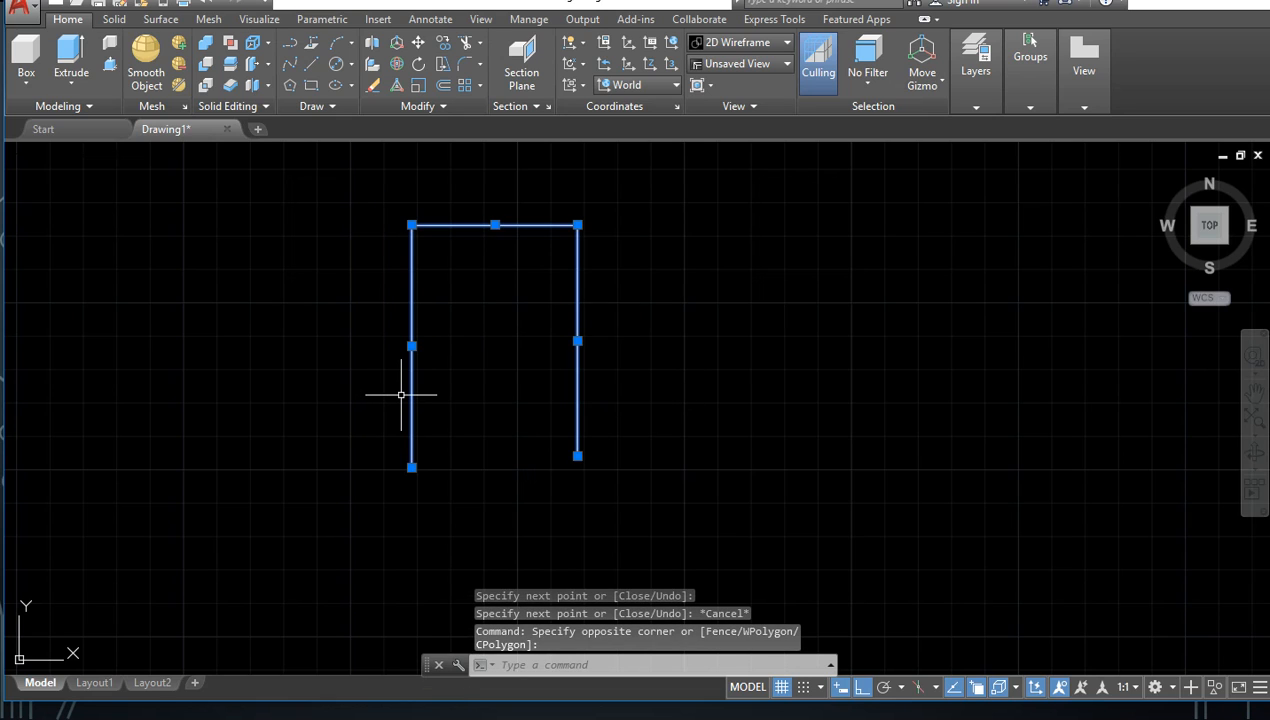